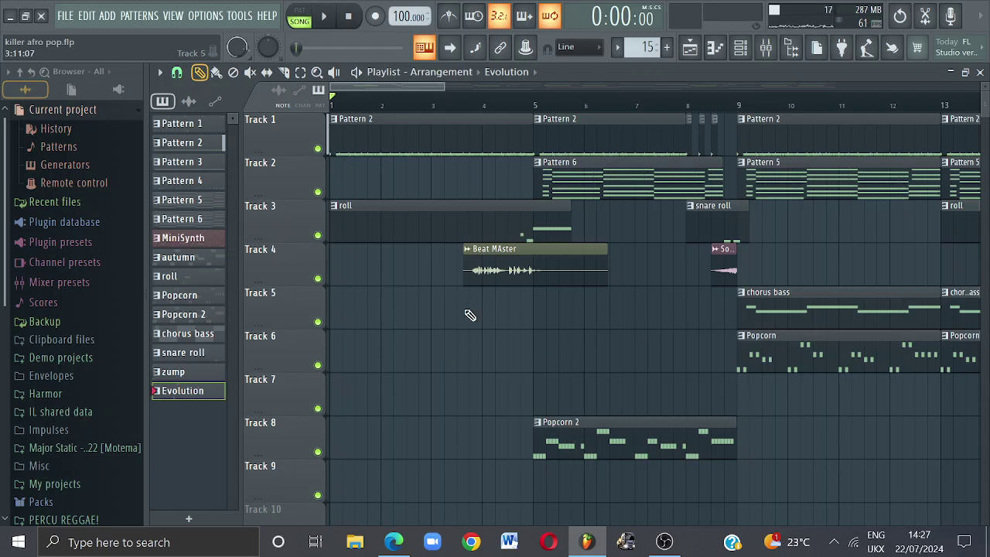
# Open the channel rack and bring the first channels of the project into view.
pyautogui.click(740, 48)
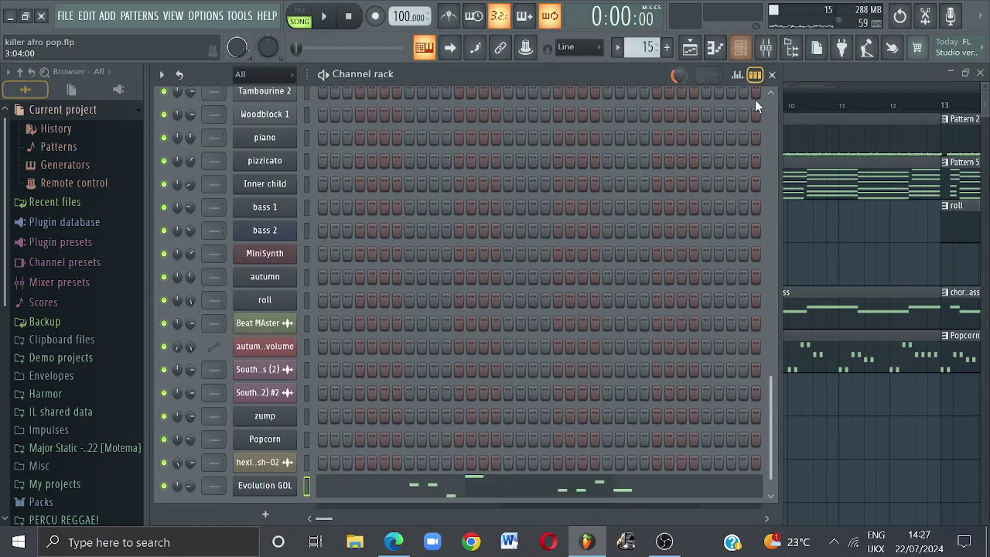
pyautogui.click(771, 75)
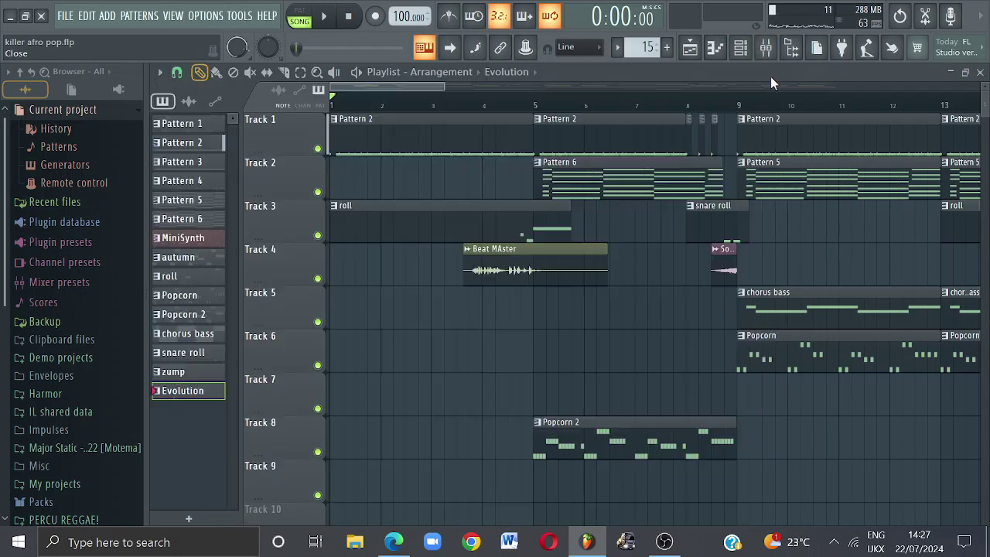
pyautogui.click(740, 47)
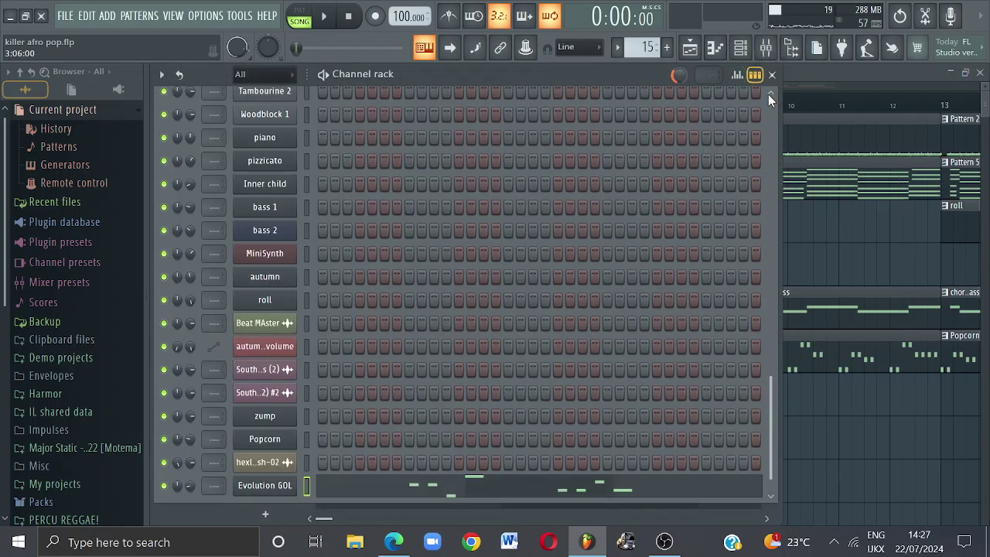
pyautogui.click(756, 74)
pyautogui.click(754, 74)
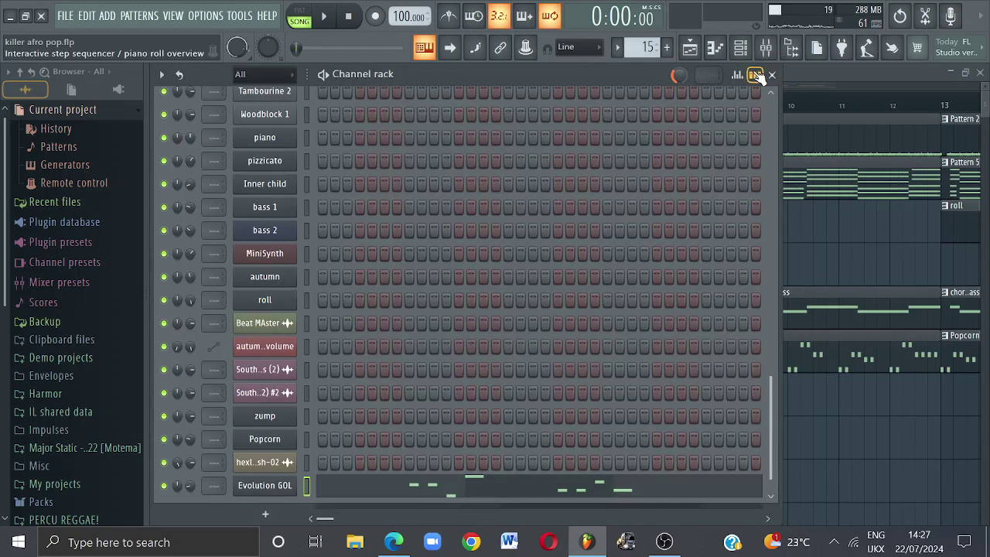
pyautogui.scroll(11, 769, 90)
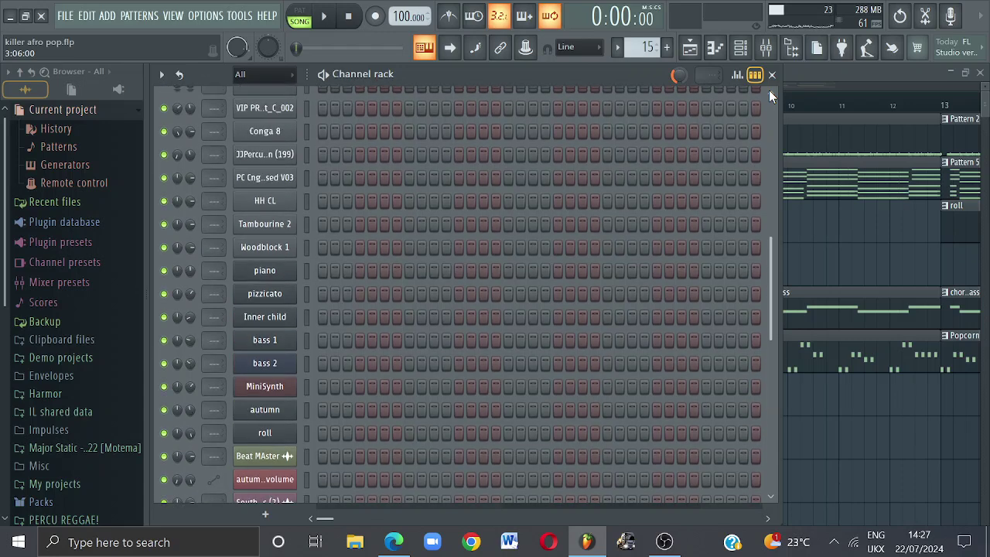
pyautogui.scroll(1, 769, 90)
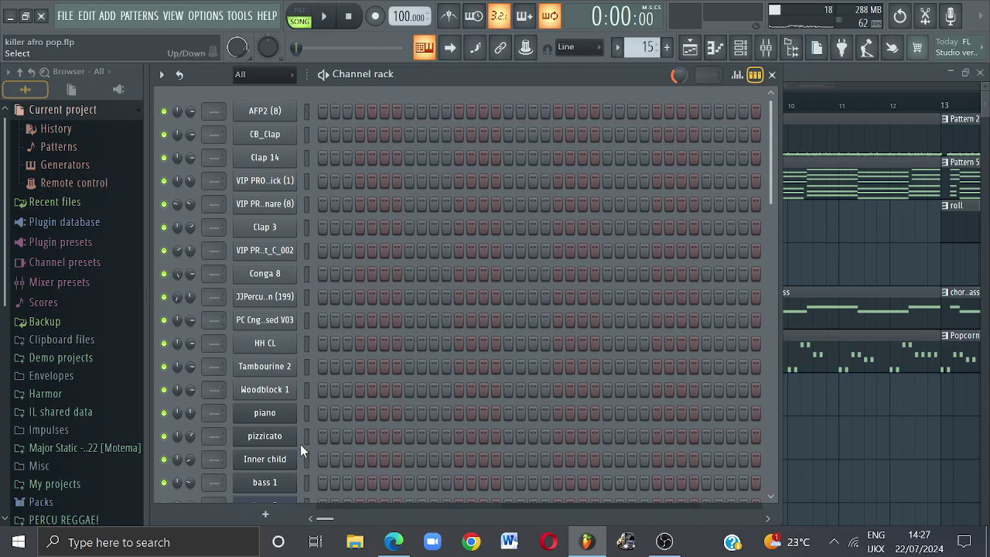
pyautogui.rightClick(306, 111)
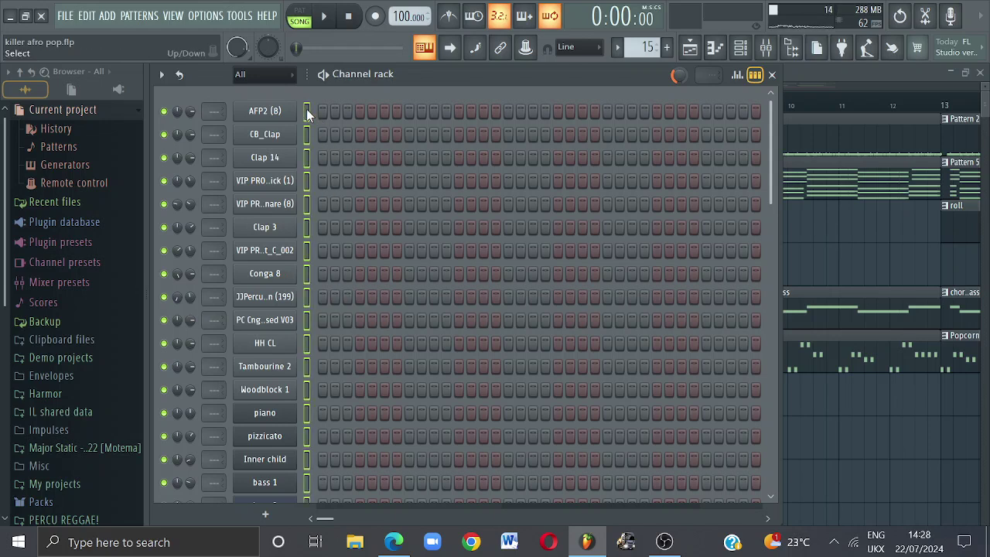
pyautogui.click(307, 111)
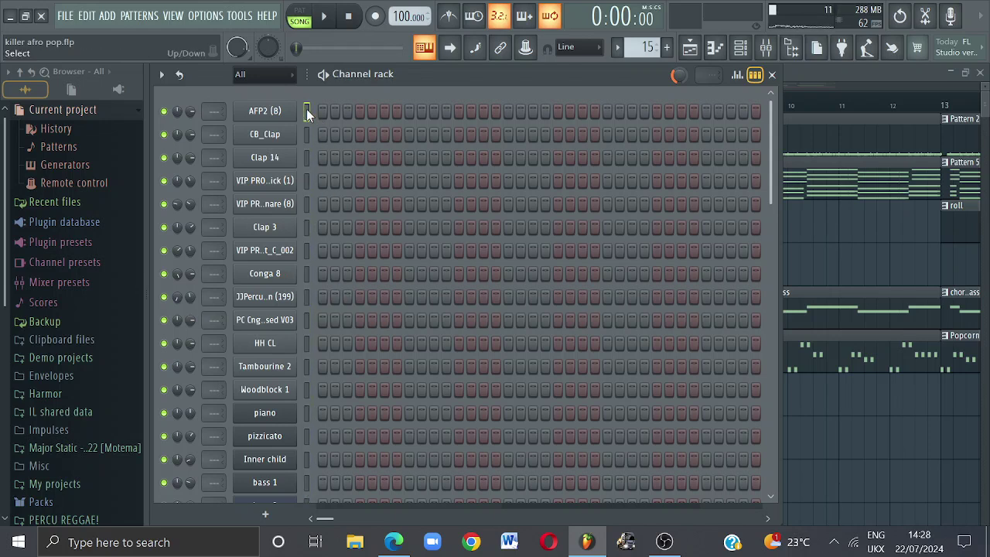
pyautogui.click(768, 49)
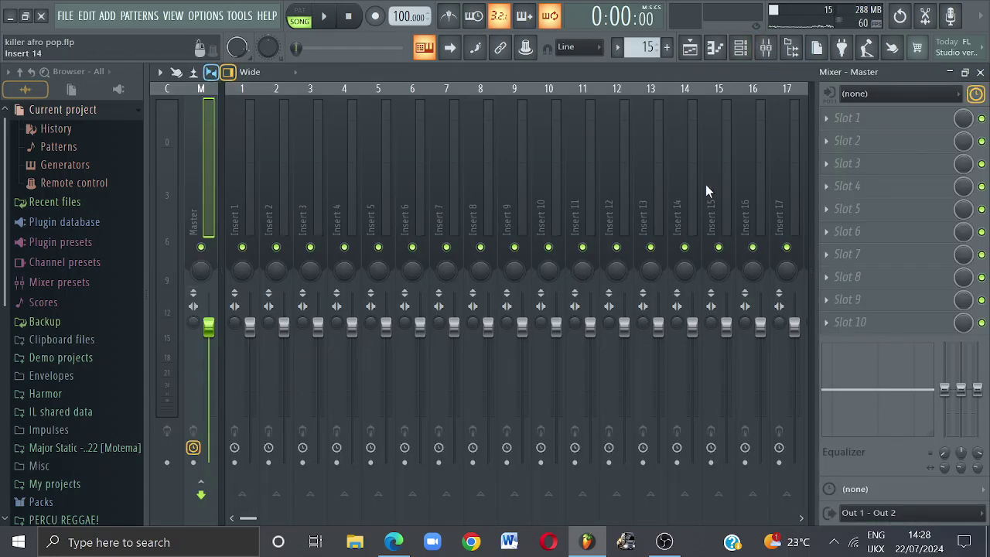
pyautogui.click(980, 71)
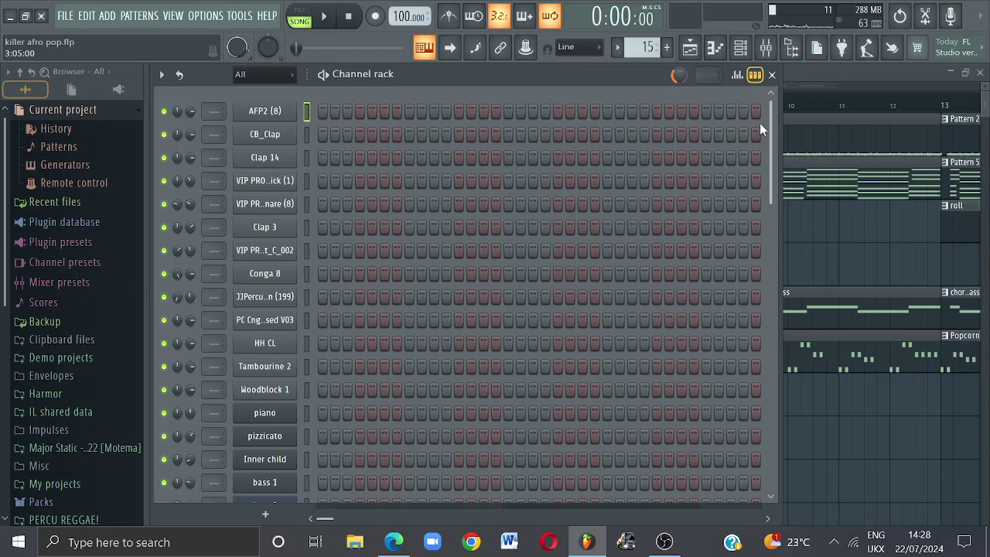
# Select all channels and route them to consecutive mixer tracks starting from Insert 1.
pyautogui.rightClick(308, 110)
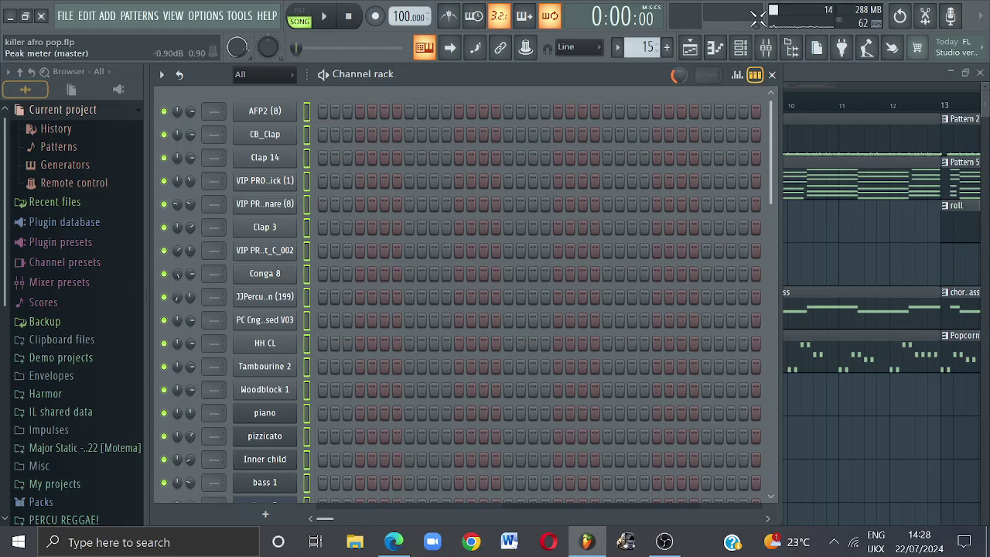
pyautogui.click(769, 48)
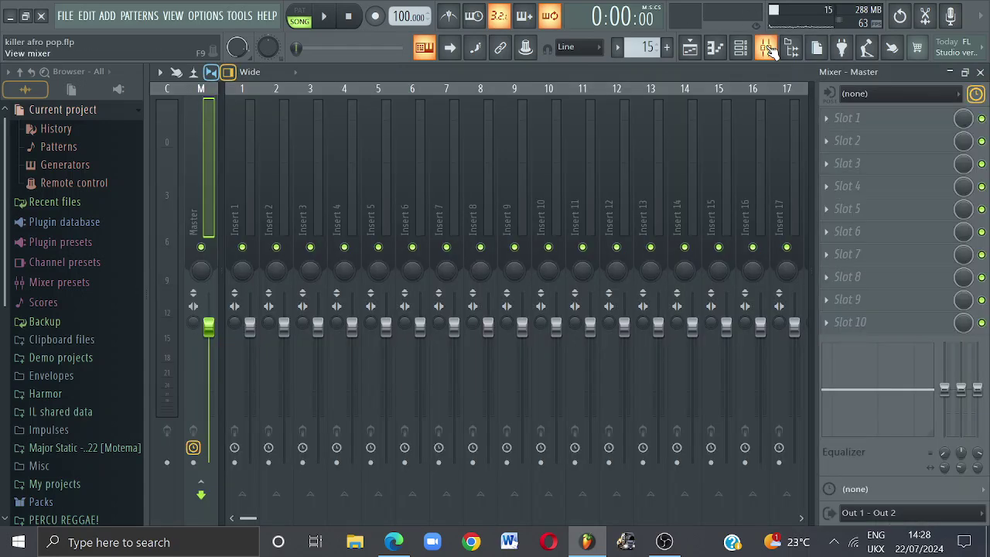
pyautogui.click(245, 189)
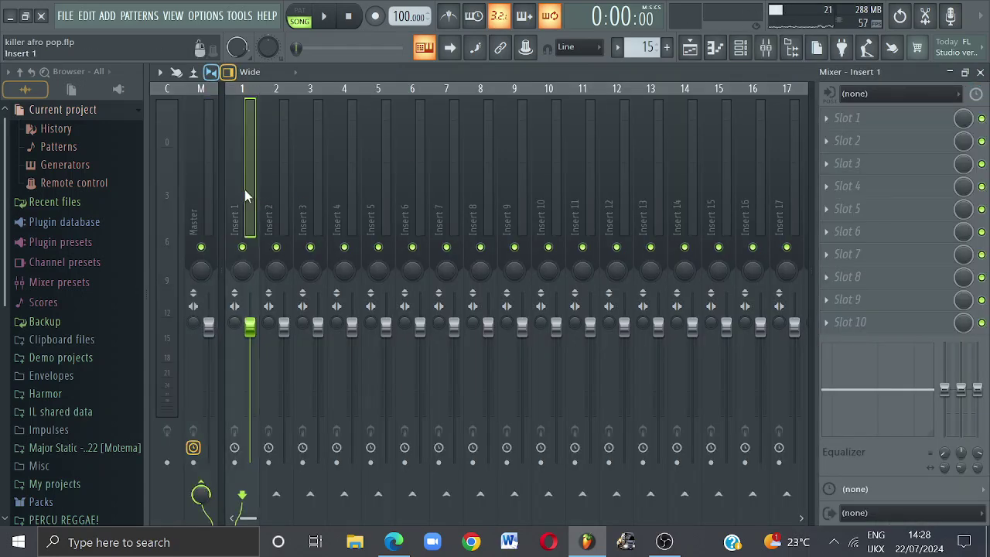
pyautogui.rightClick(245, 189)
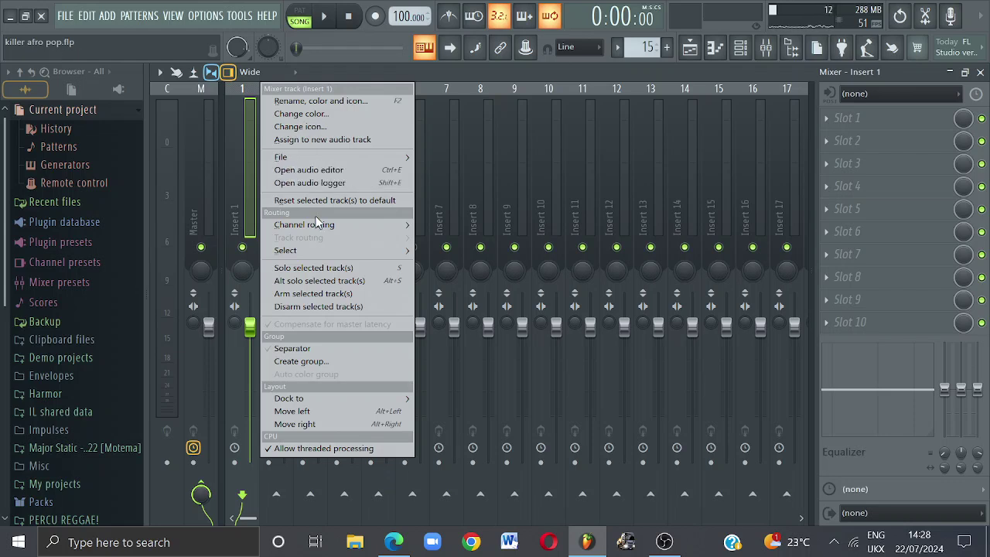
pyautogui.moveTo(320, 224)
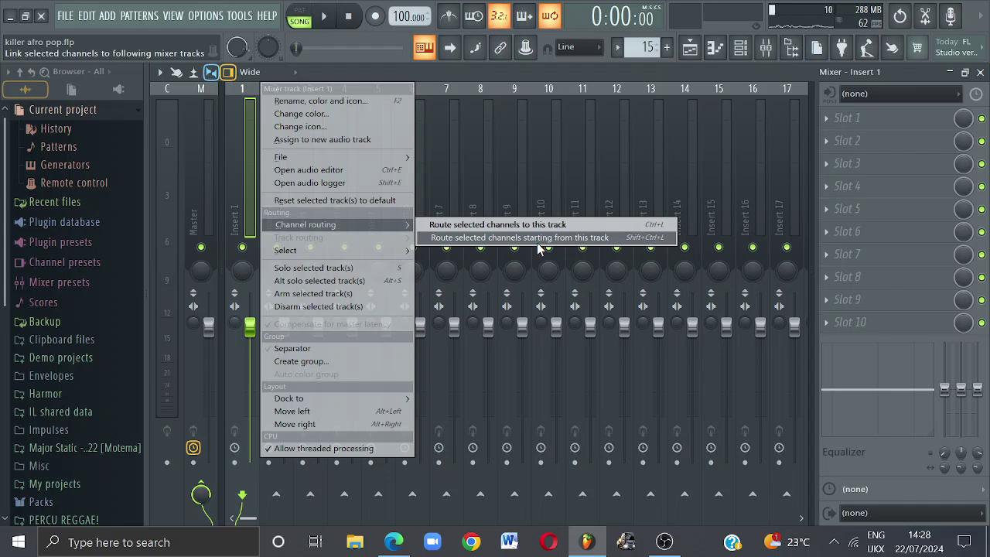
pyautogui.click(627, 242)
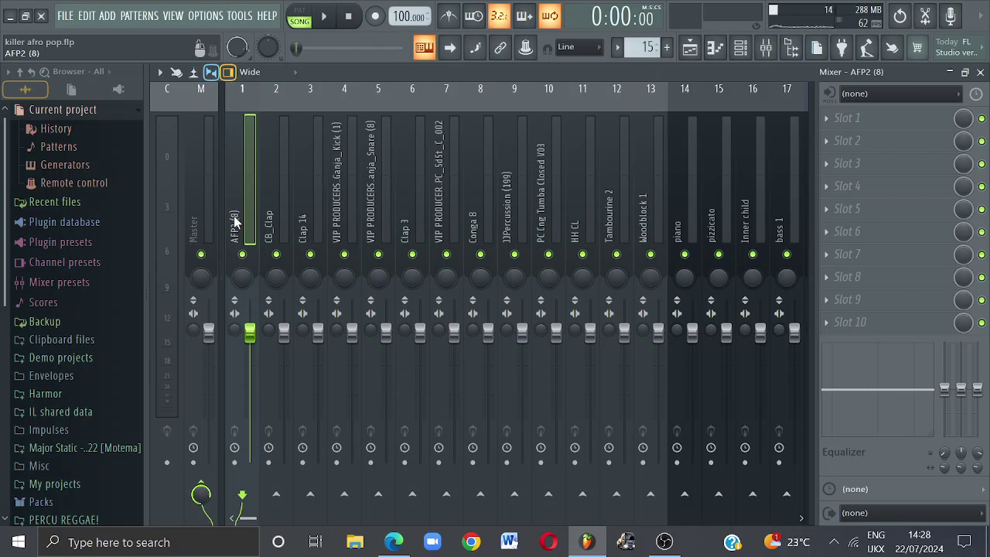
pyautogui.click(980, 72)
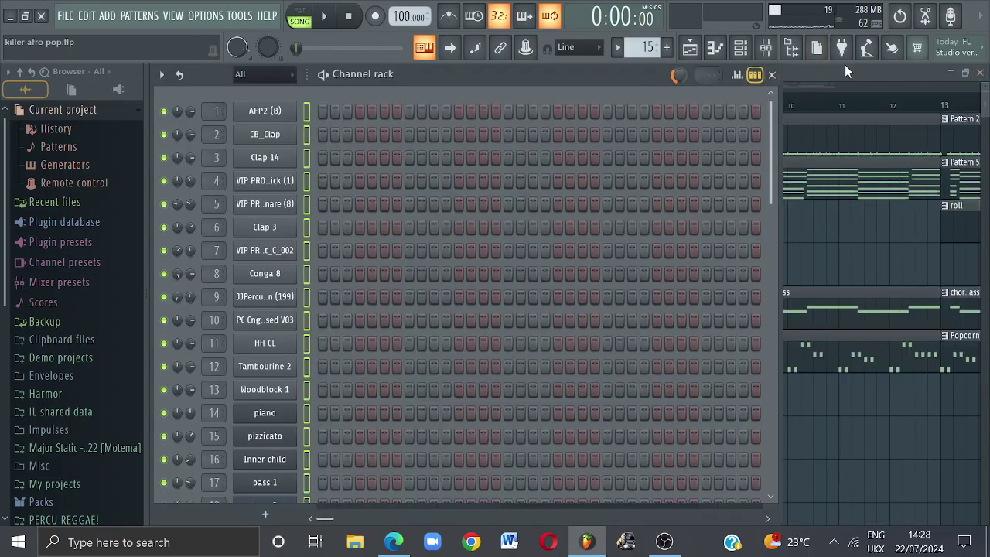
# Reset the channel volumes of AFP2 (8) and Clap 14 to default in the channel rack.
pyautogui.click(845, 73)
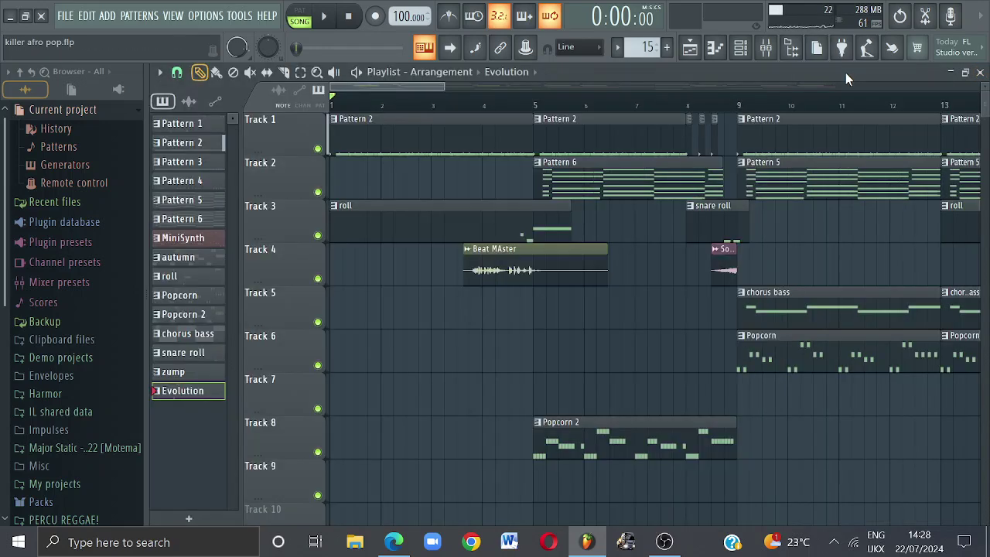
pyautogui.click(741, 49)
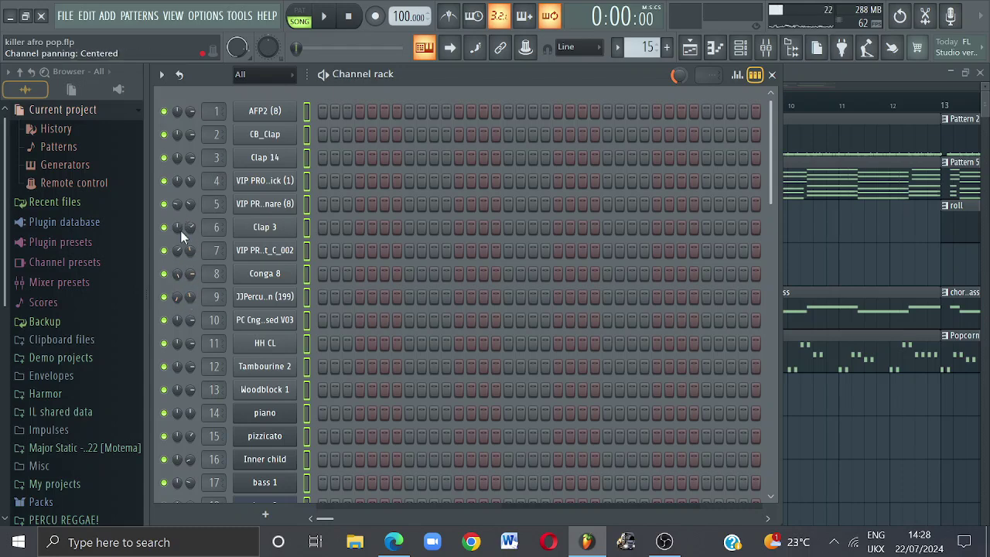
pyautogui.rightClick(188, 115)
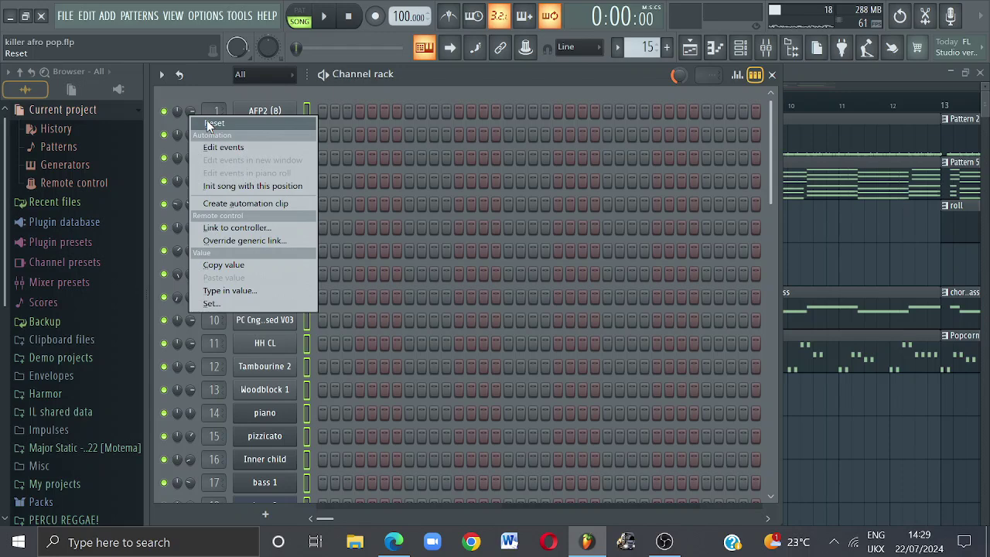
pyautogui.click(208, 124)
pyautogui.rightClick(188, 163)
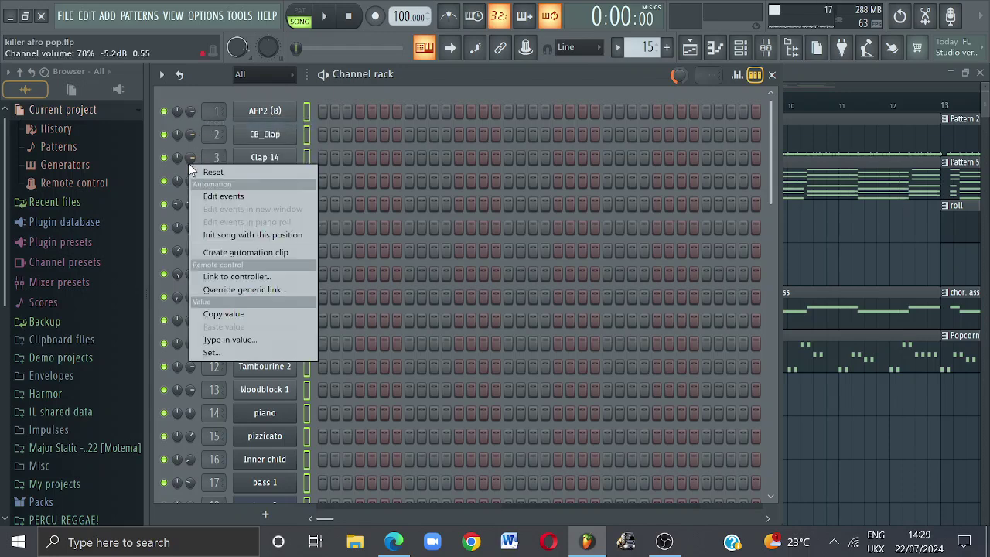
pyautogui.click(207, 171)
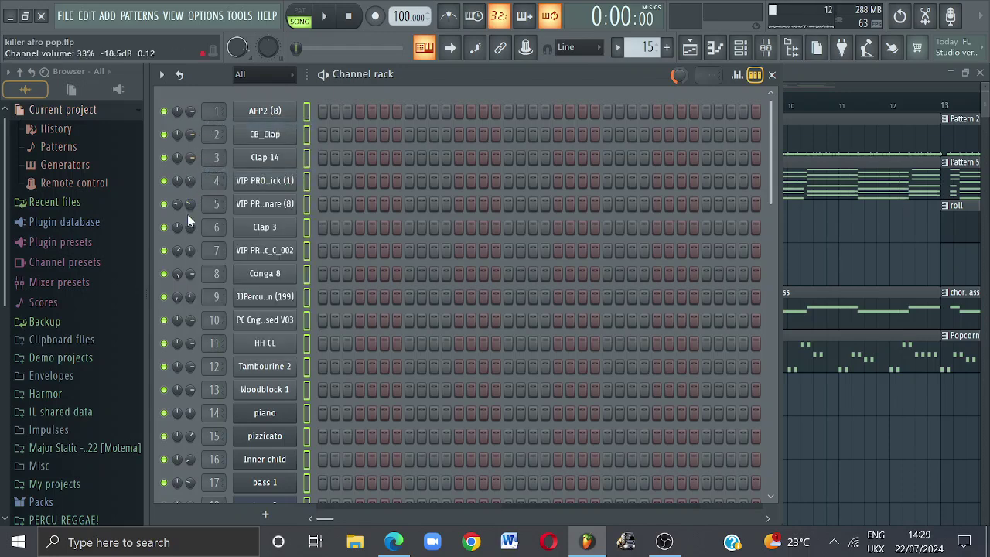
# Reset the volumes of the VIP PRODUCERS snare (8) and kick (1) channels, and reset the snare's panning.
pyautogui.rightClick(189, 205)
pyautogui.click(210, 209)
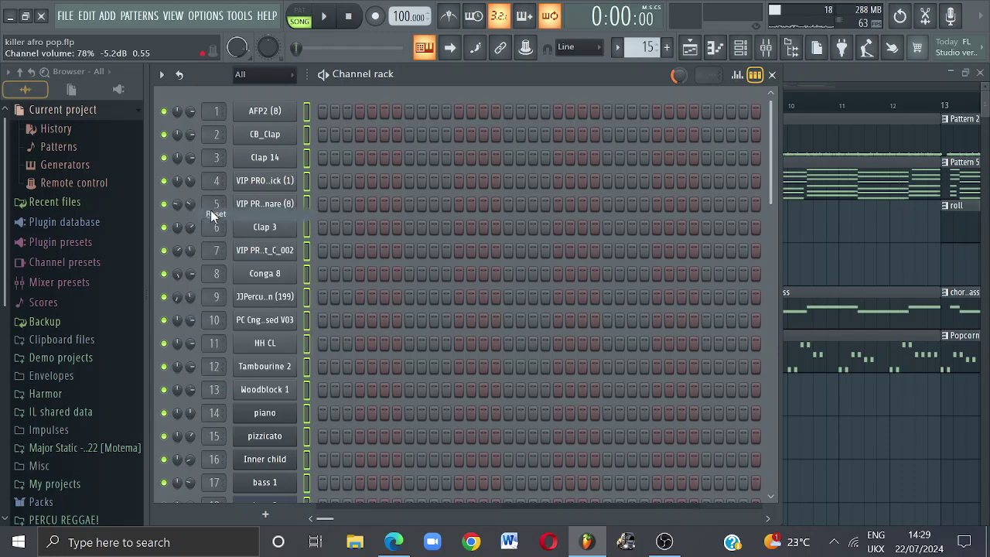
pyautogui.rightClick(189, 180)
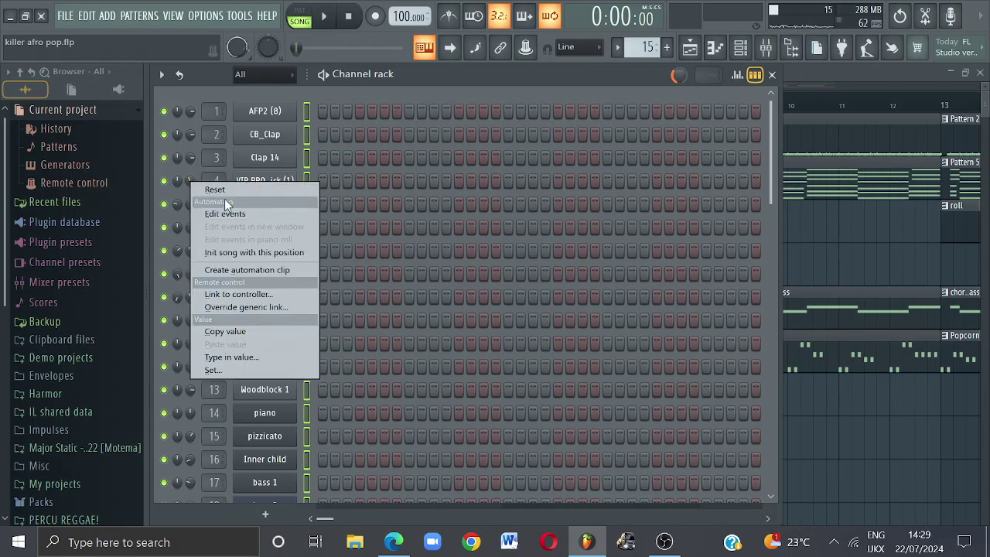
pyautogui.click(224, 190)
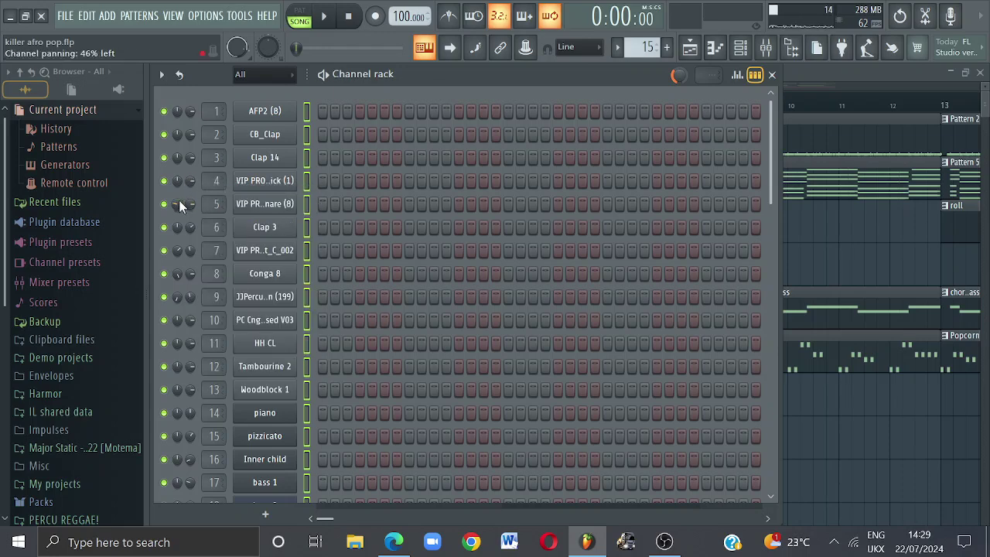
pyautogui.rightClick(178, 204)
pyautogui.click(202, 208)
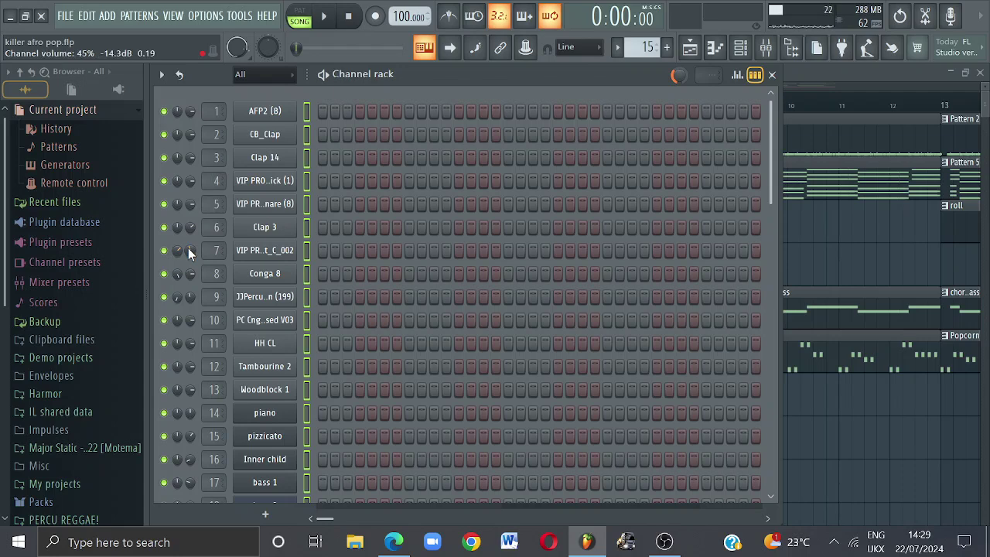
# Reset the volume and panning of the VIP PRODUCERS channel on mixer track 7, and the volume of Clap 3.
pyautogui.rightClick(188, 248)
pyautogui.click(209, 257)
pyautogui.rightClick(188, 225)
pyautogui.click(205, 232)
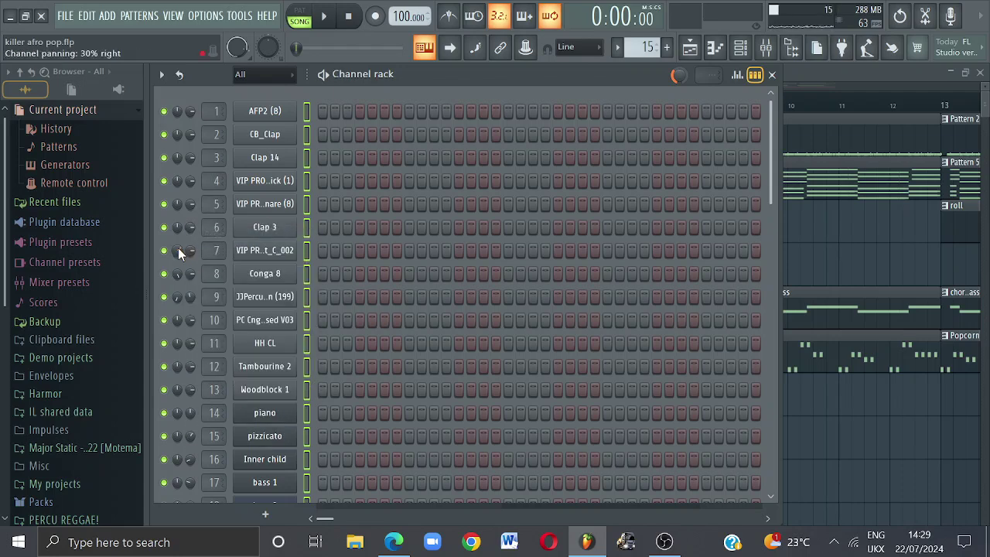
pyautogui.rightClick(179, 252)
pyautogui.click(196, 254)
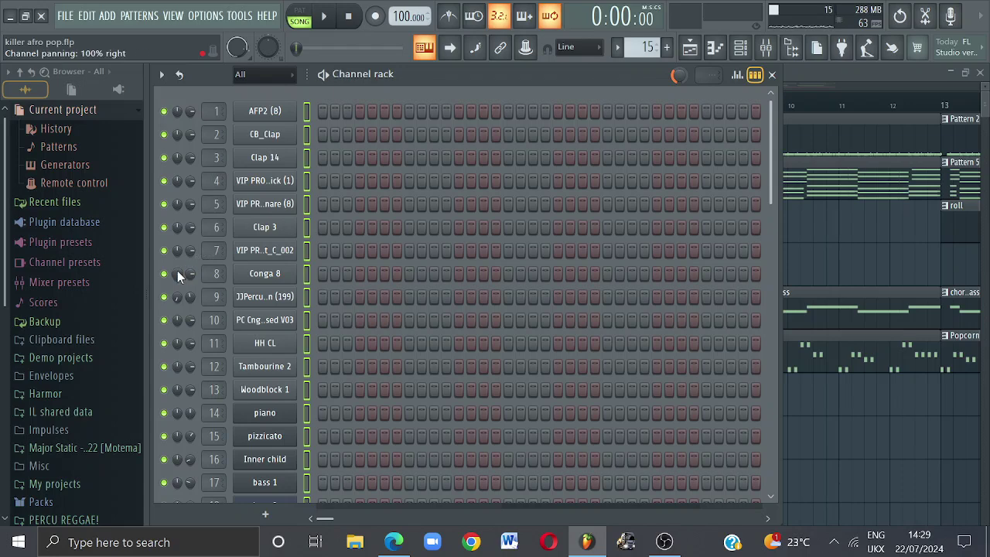
# Reset the panning and volume of Conga 8 and the volume of JJPercussion (199).
pyautogui.rightClick(178, 275)
pyautogui.click(198, 280)
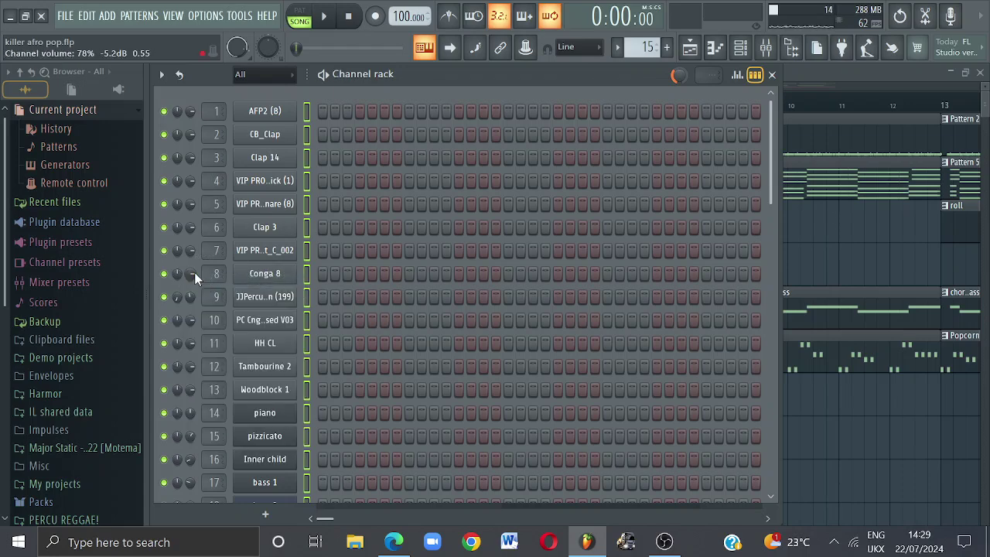
pyautogui.rightClick(194, 272)
pyautogui.click(215, 285)
pyautogui.rightClick(191, 296)
pyautogui.click(214, 306)
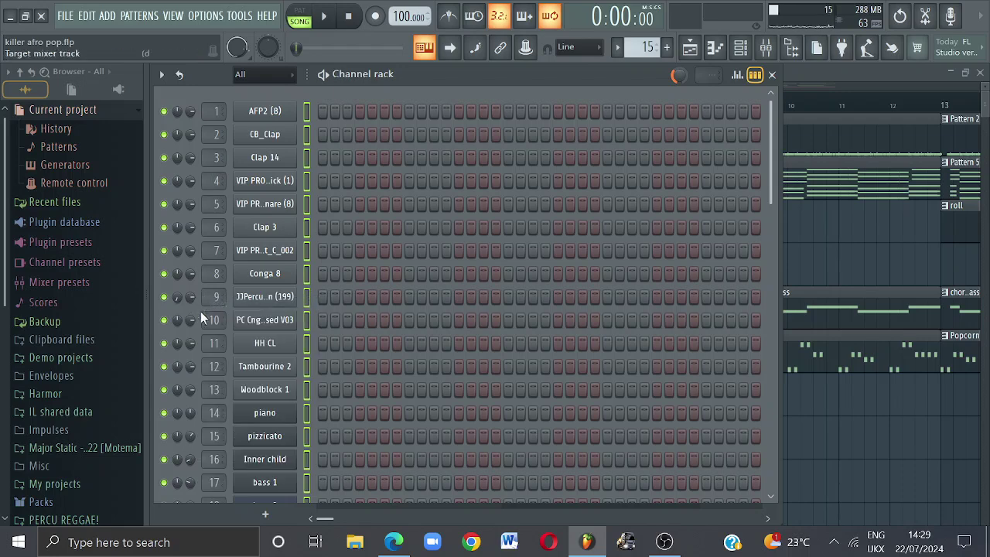
# Reset the channel volumes of Tambourine 2, Woodblock 1 and pizzicato to default.
pyautogui.rightClick(190, 366)
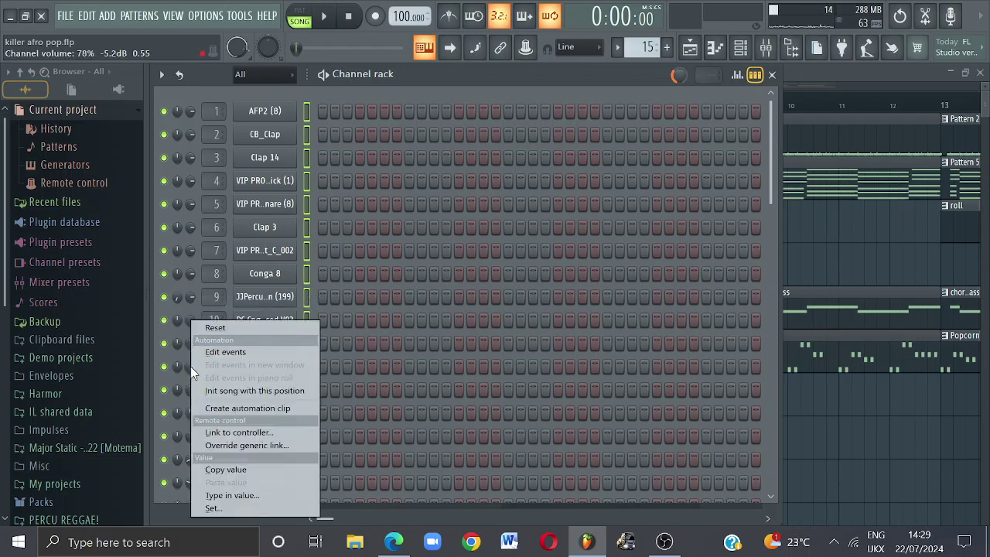
pyautogui.click(219, 327)
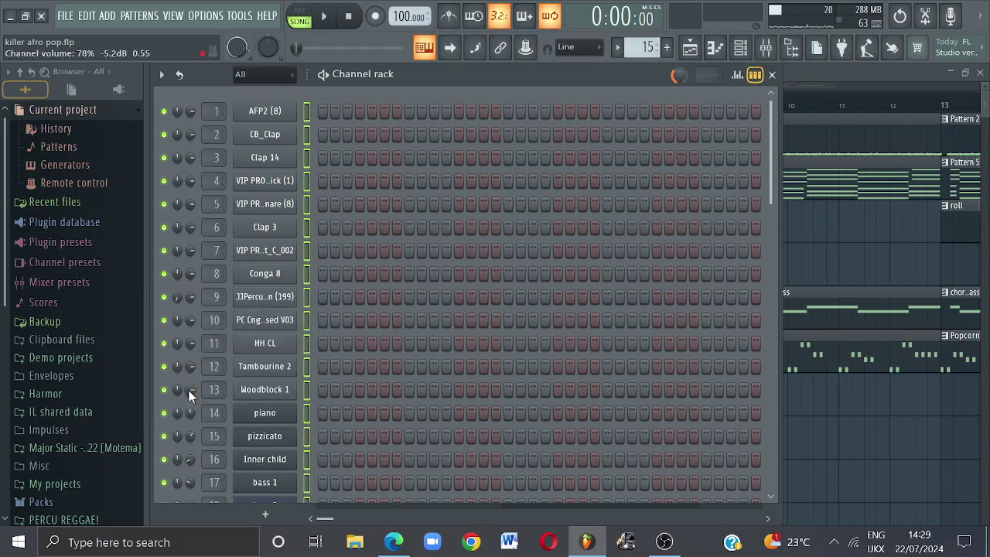
pyautogui.rightClick(188, 390)
pyautogui.click(221, 329)
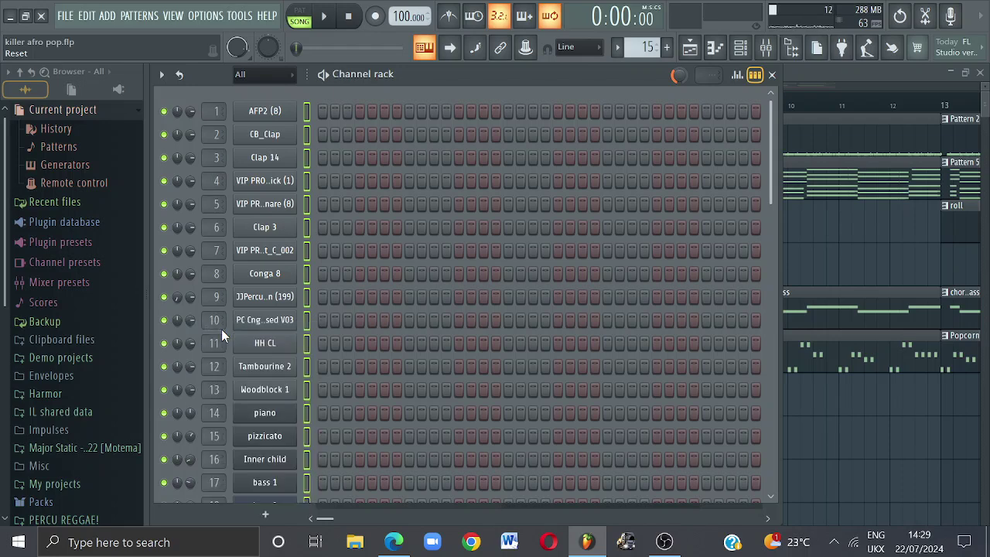
pyautogui.rightClick(191, 430)
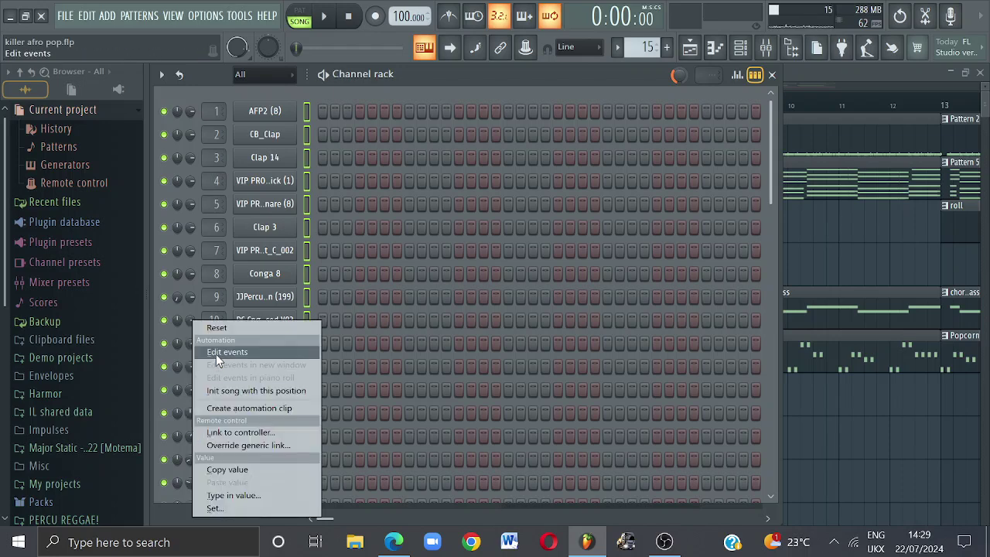
pyautogui.click(227, 325)
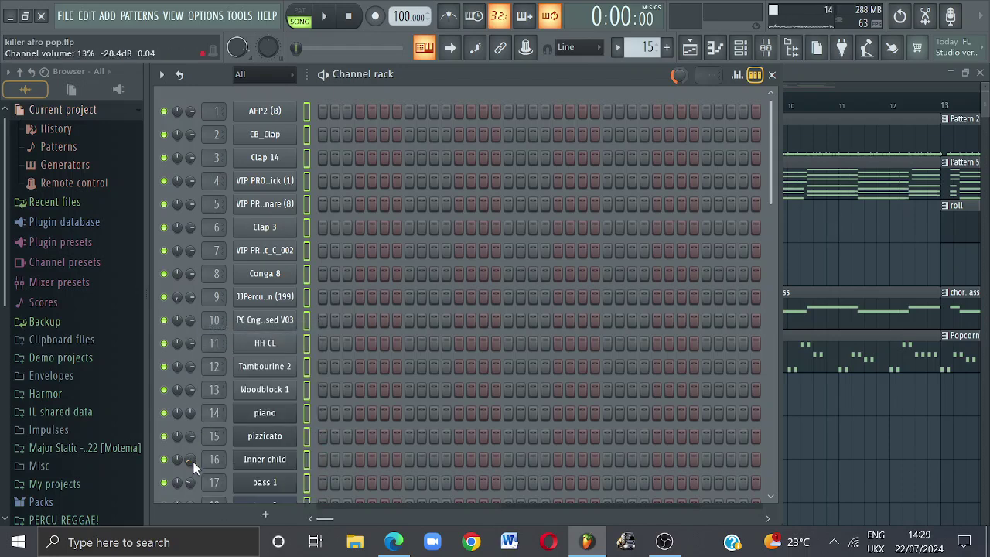
# Reset the channel volumes of Inner child and bass 2 to default.
pyautogui.rightClick(193, 461)
pyautogui.click(236, 328)
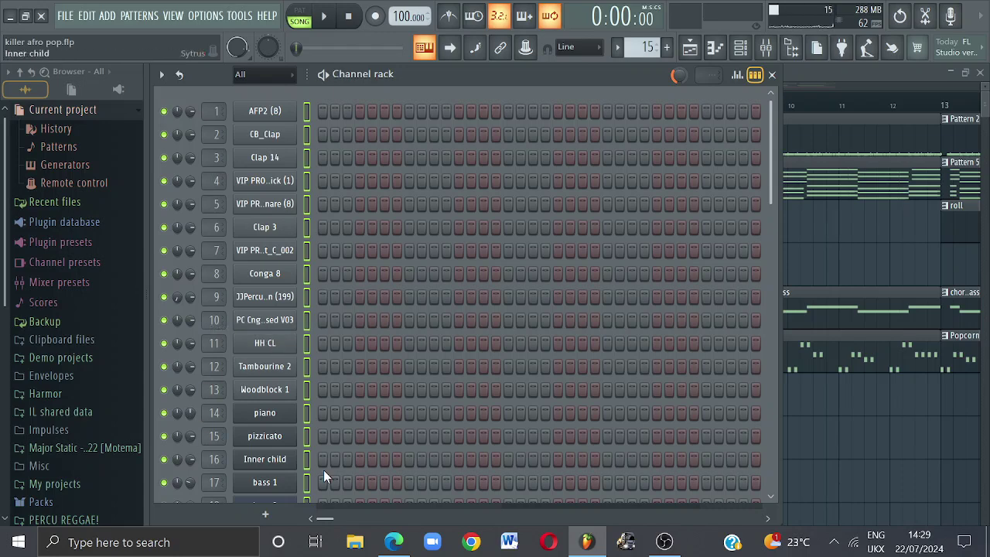
pyautogui.click(772, 495)
pyautogui.click(772, 495)
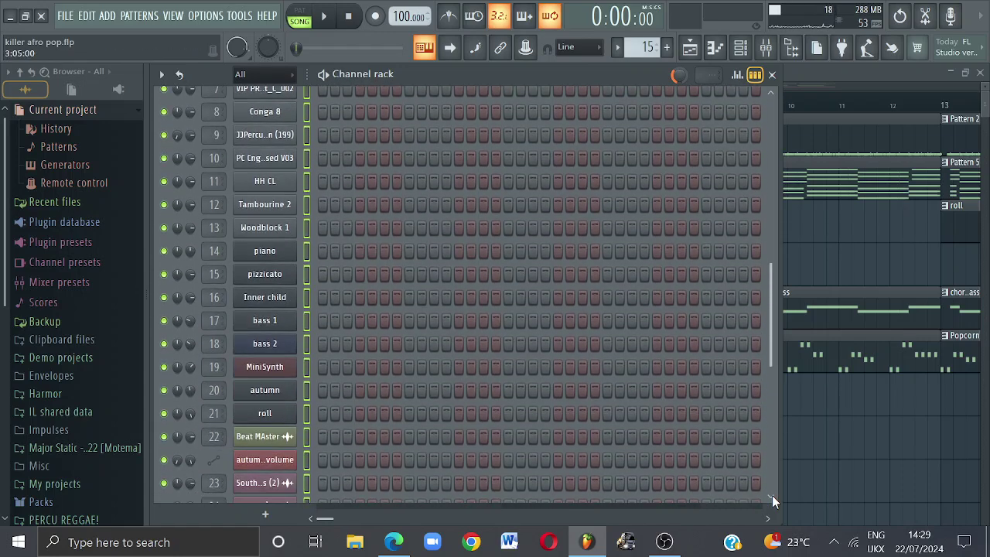
pyautogui.click(772, 495)
pyautogui.click(772, 495)
pyautogui.click(772, 495)
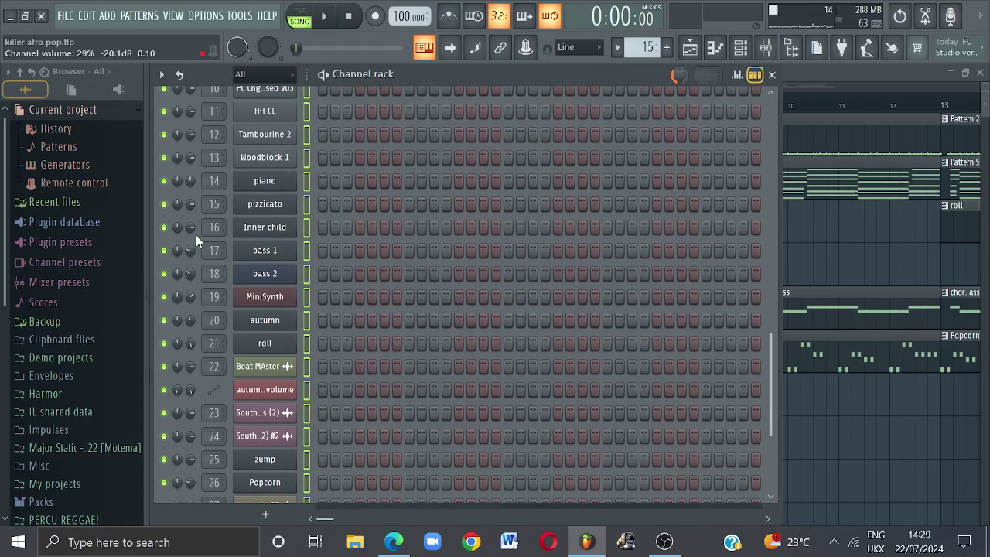
pyautogui.rightClick(190, 273)
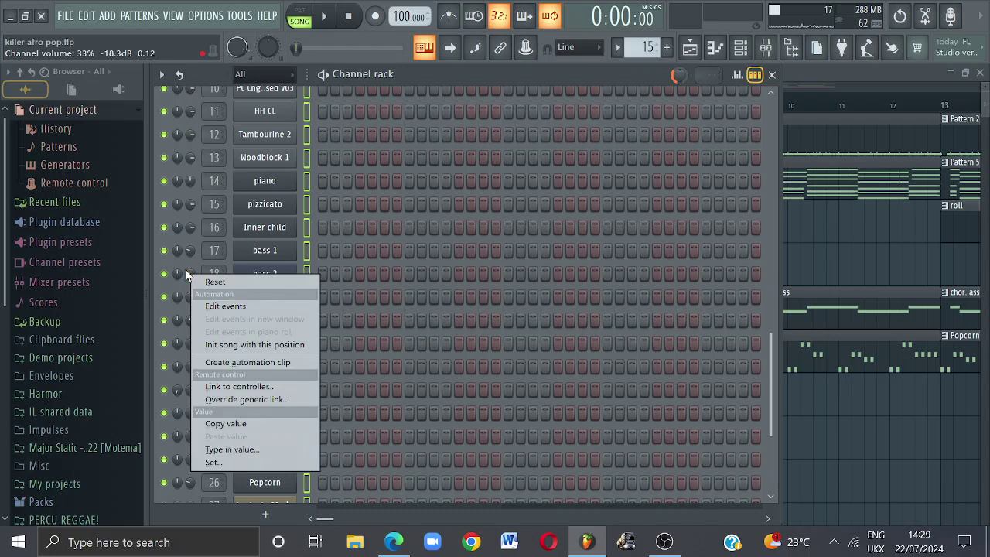
pyautogui.click(210, 282)
# Reset the channel volumes of autumn and roll to default.
pyautogui.rightClick(190, 319)
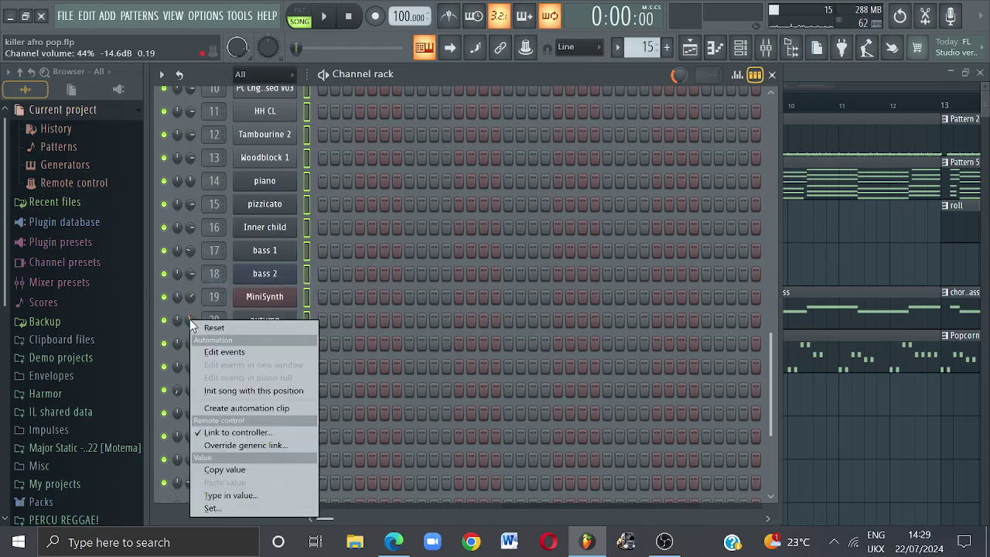
pyautogui.click(209, 328)
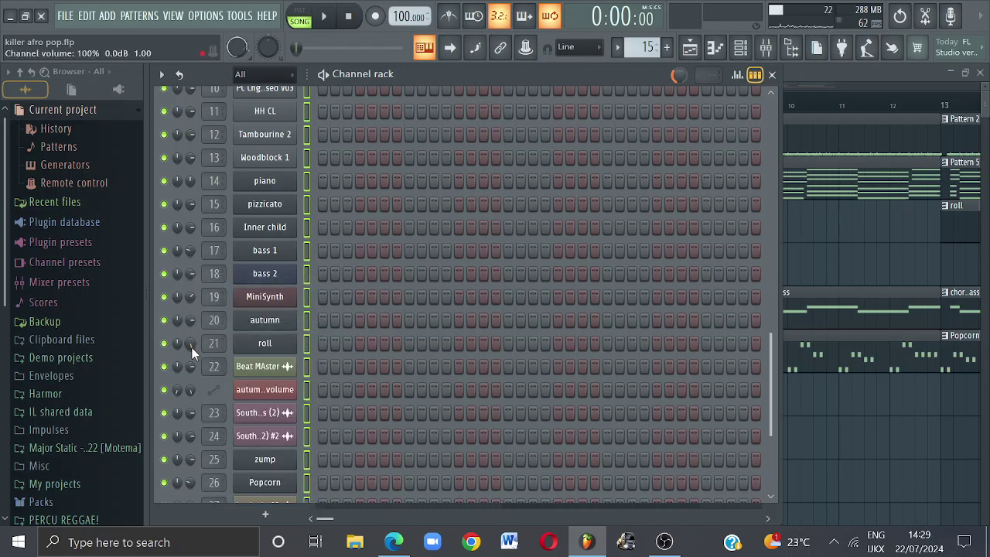
pyautogui.rightClick(191, 345)
pyautogui.click(216, 324)
# Delete the autumn channel volume automation clip from the channel rack.
pyautogui.rightClick(279, 393)
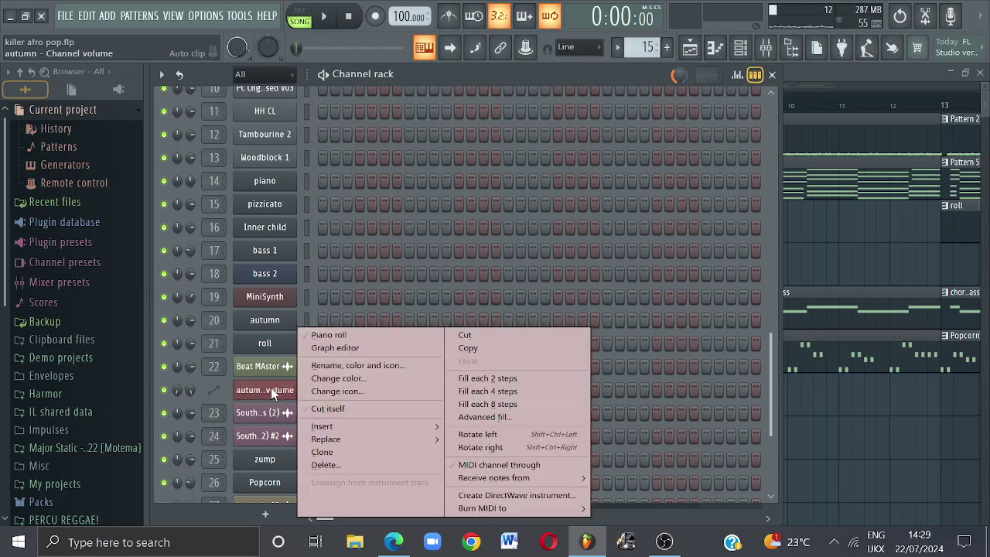
pyautogui.click(349, 463)
pyautogui.click(573, 324)
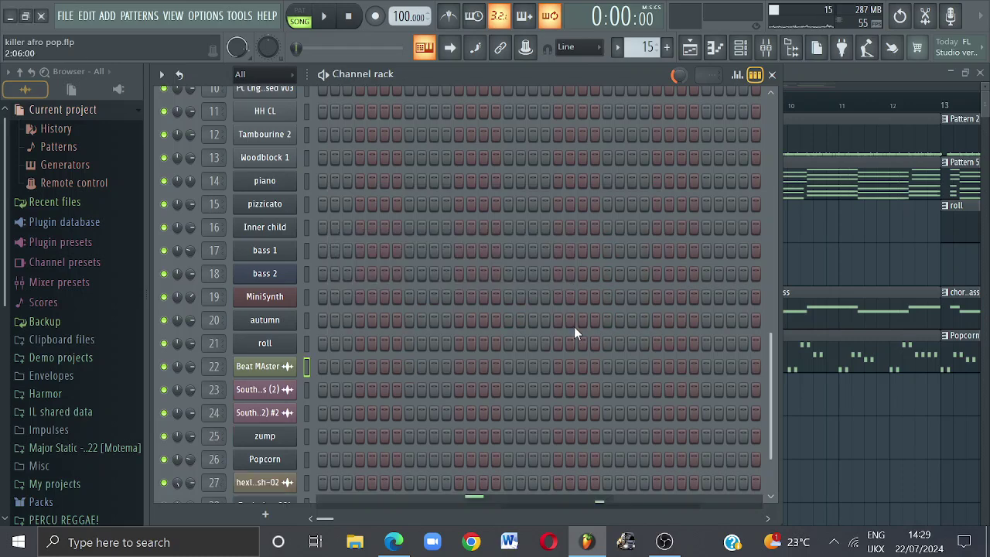
# Reset the volumes of Evolution GOL and Popcorn, and the panning of the audio channel on mixer track 27.
pyautogui.scroll(-1, 763, 495)
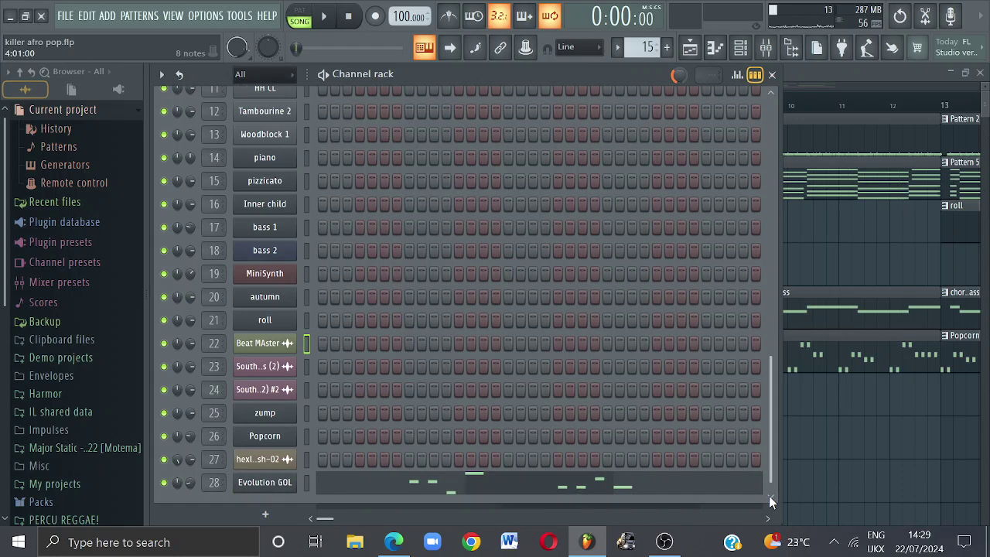
pyautogui.scroll(-2, 283, 402)
pyautogui.scroll(1, 195, 441)
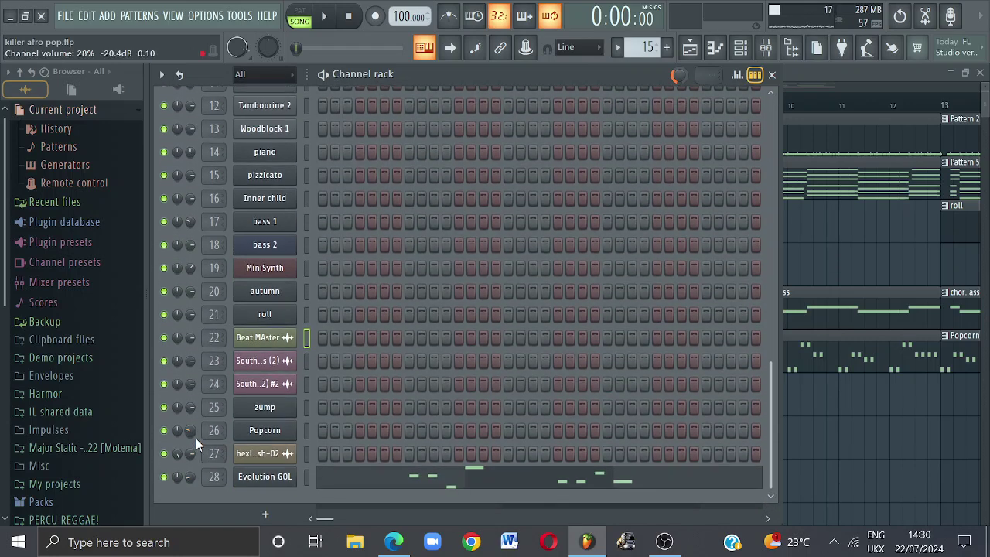
pyautogui.rightClick(191, 476)
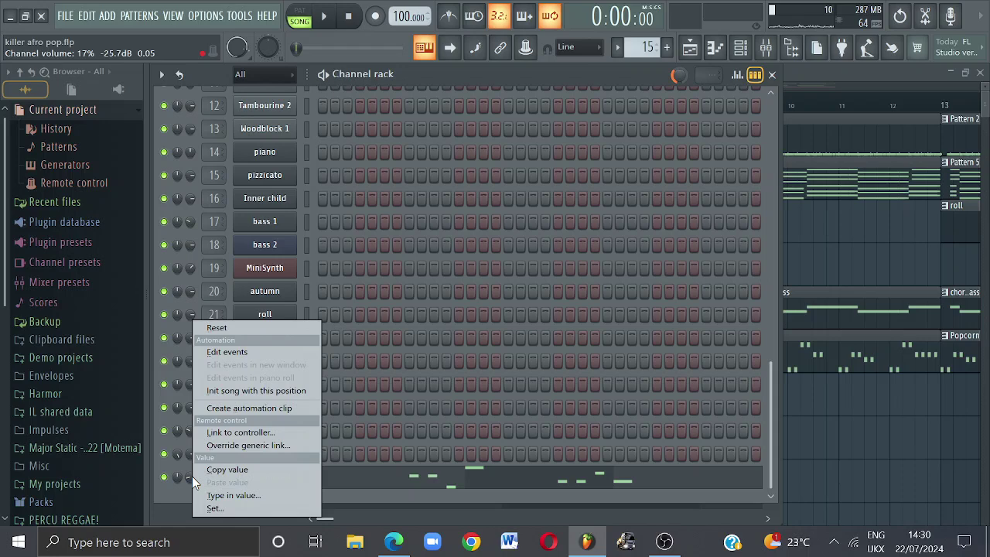
pyautogui.click(243, 331)
pyautogui.rightClick(190, 433)
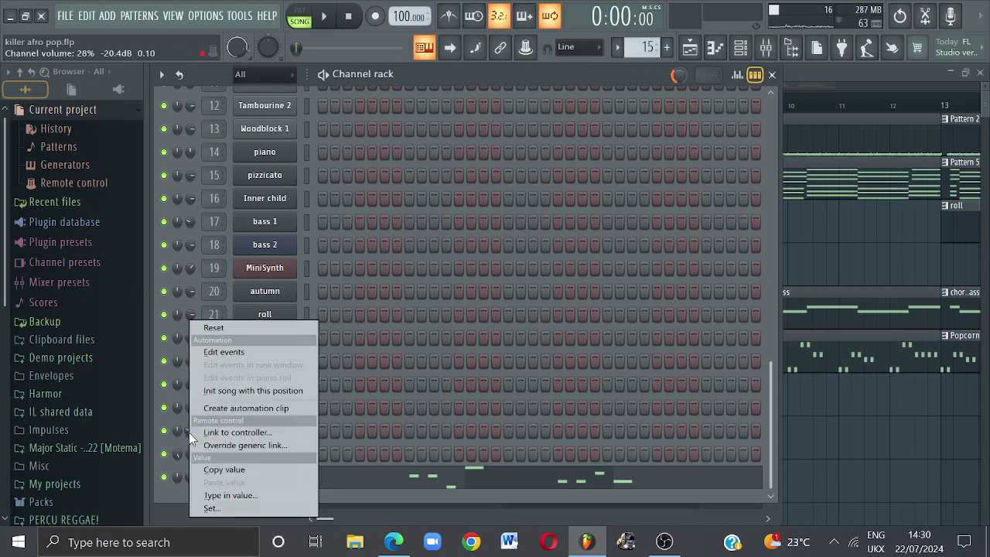
pyautogui.click(226, 330)
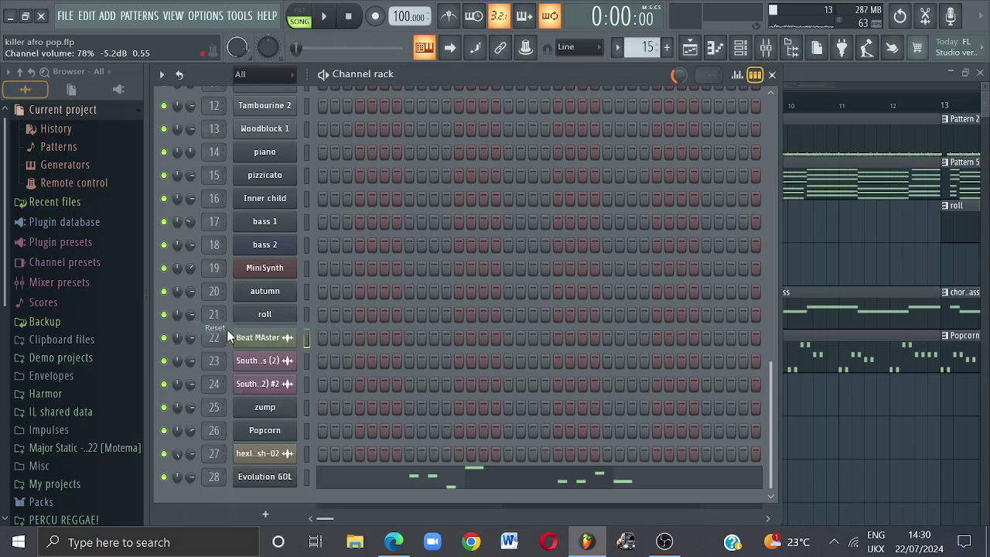
pyautogui.rightClick(177, 454)
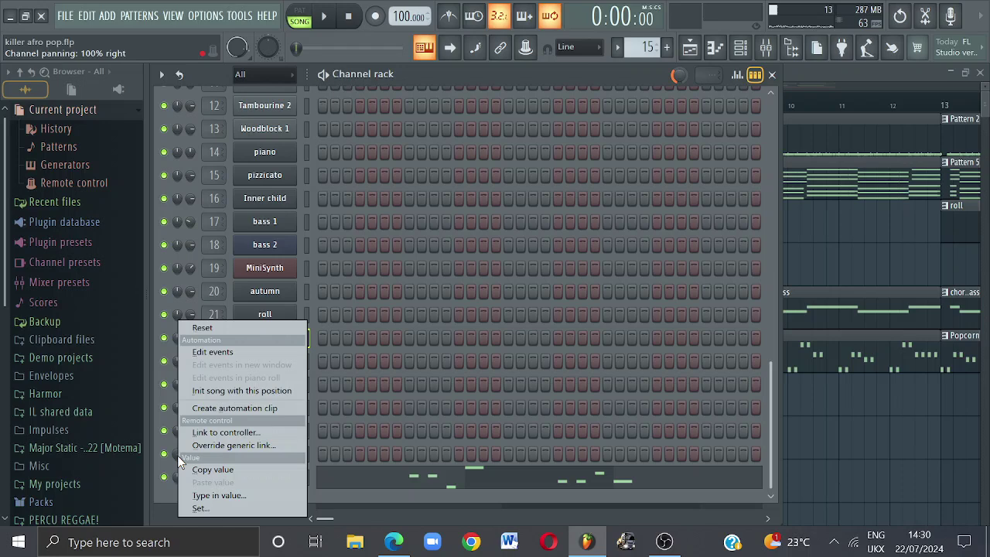
pyautogui.click(217, 328)
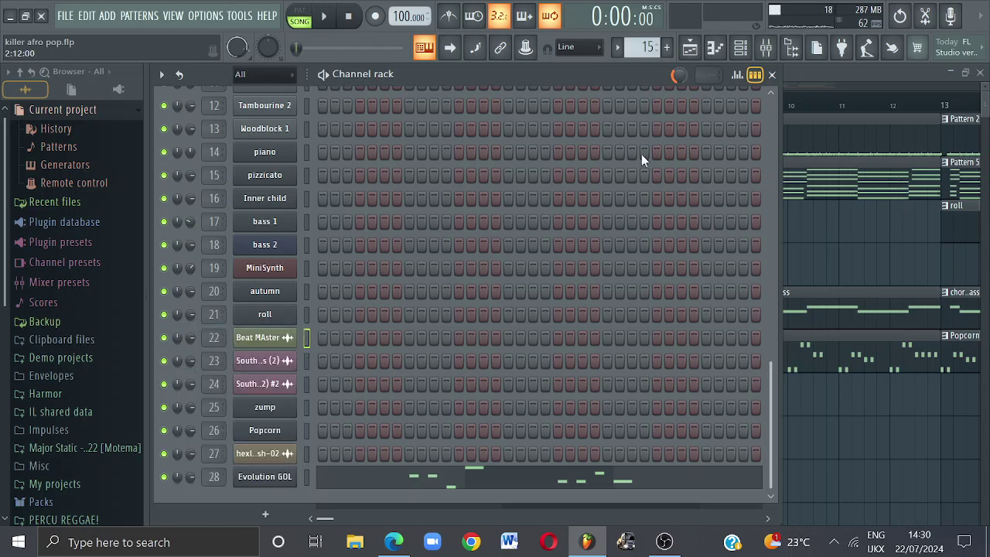
# Reset the channel volumes of bass 1 and MiniSynth to default.
pyautogui.scroll(6, 770, 93)
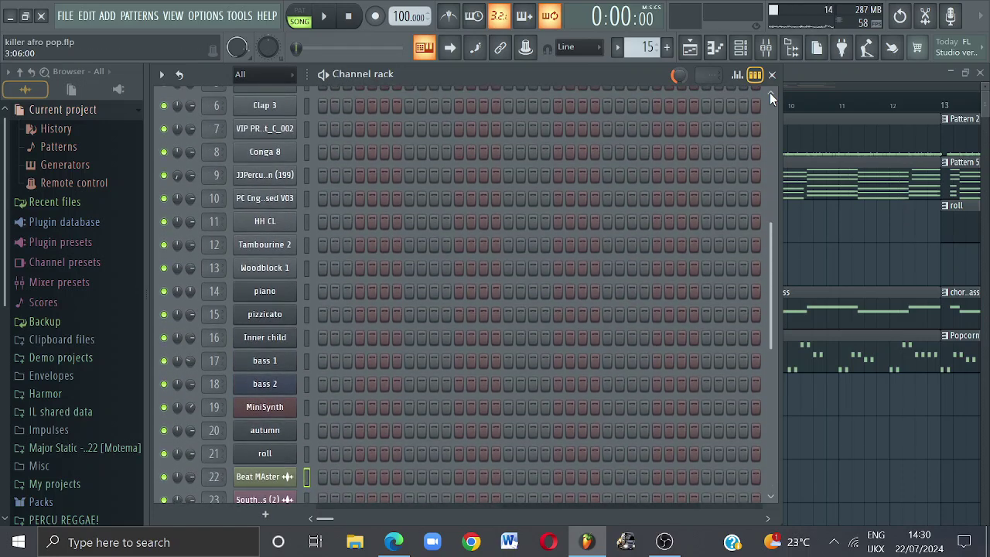
pyautogui.rightClick(191, 362)
pyautogui.click(211, 328)
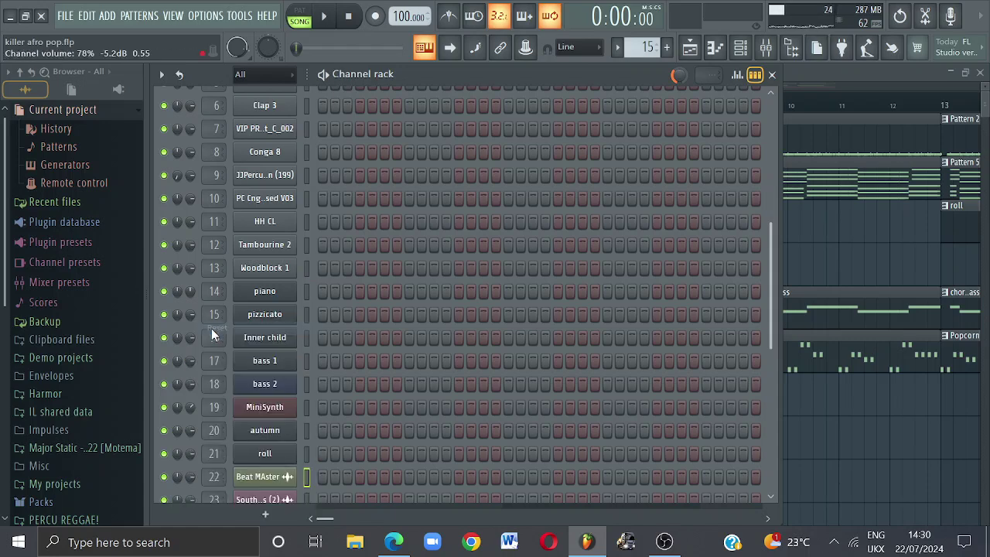
pyautogui.rightClick(191, 408)
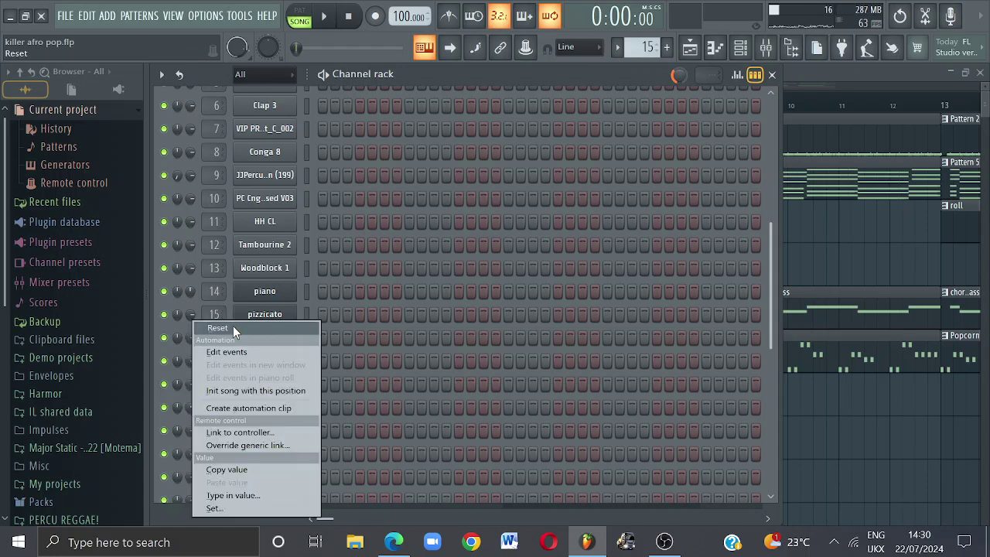
pyautogui.click(233, 326)
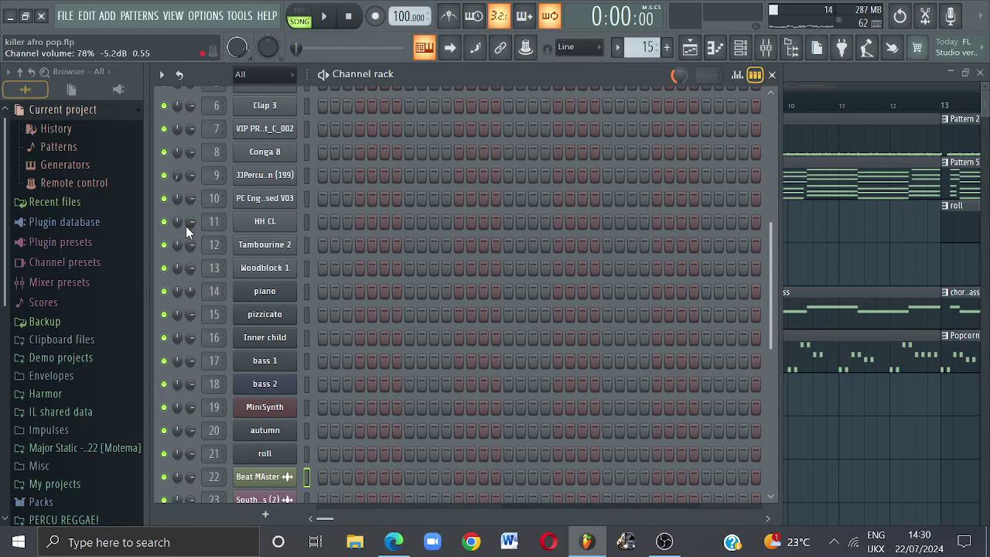
# Reset the panning of JJPercussion (199) and the volume of PC Cng Tumba Closed V03.
pyautogui.rightClick(183, 180)
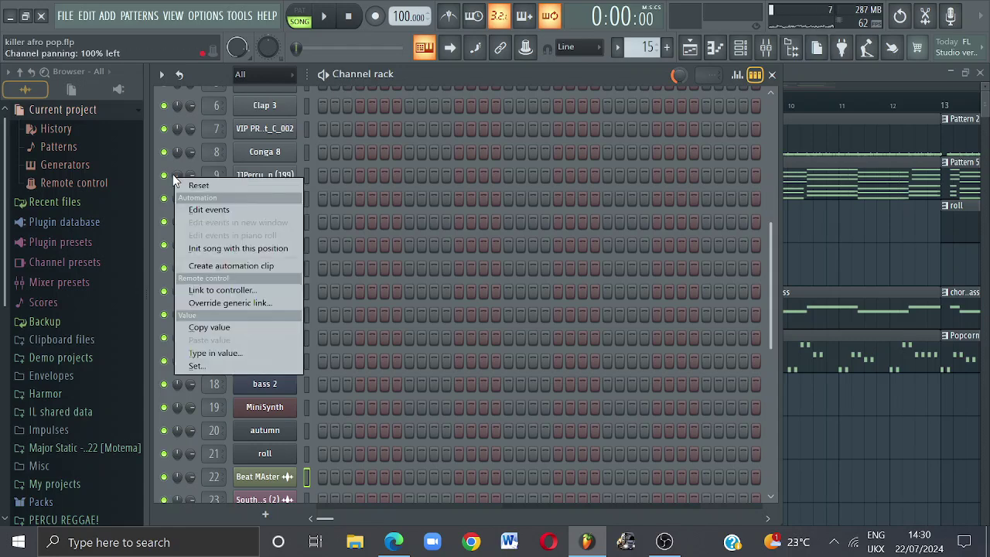
pyautogui.click(200, 186)
pyautogui.rightClick(191, 198)
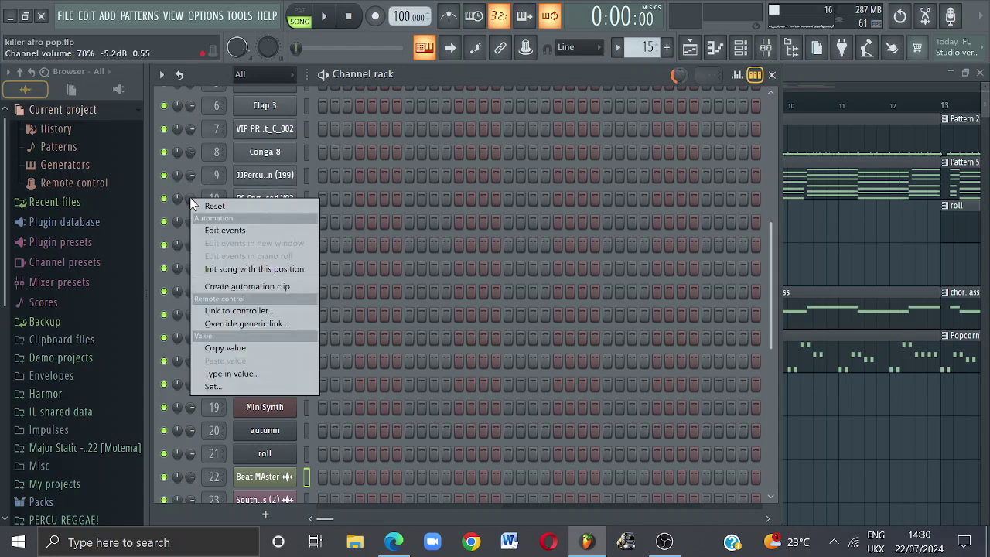
pyautogui.click(213, 208)
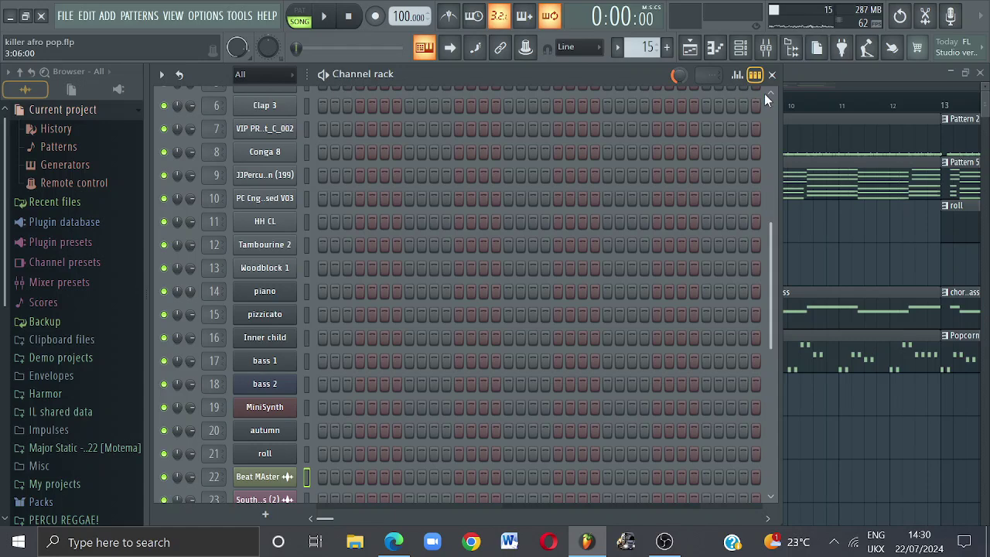
# Close the channel rack and maximize the playlist.
pyautogui.scroll(3, 768, 92)
pyautogui.scroll(2, 767, 92)
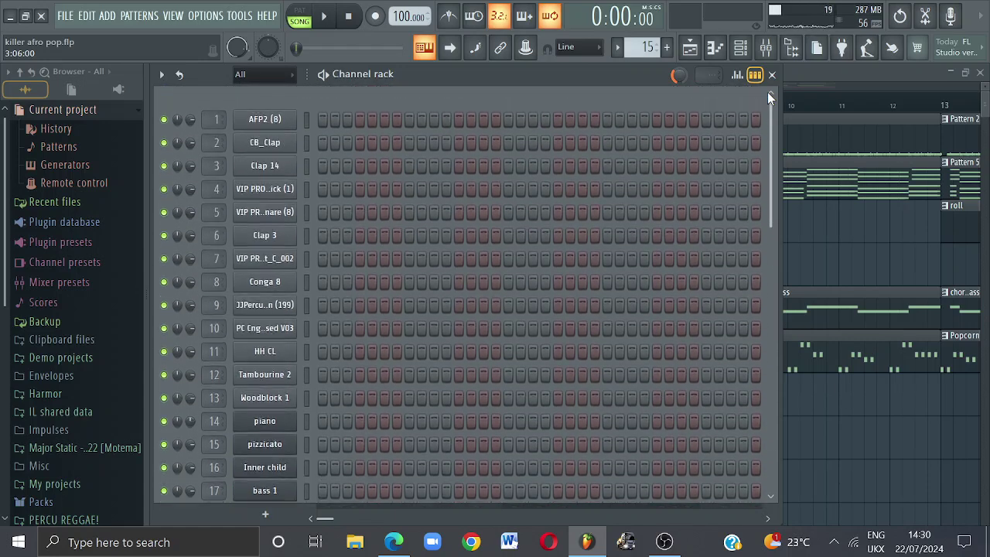
pyautogui.doubleClick(804, 80)
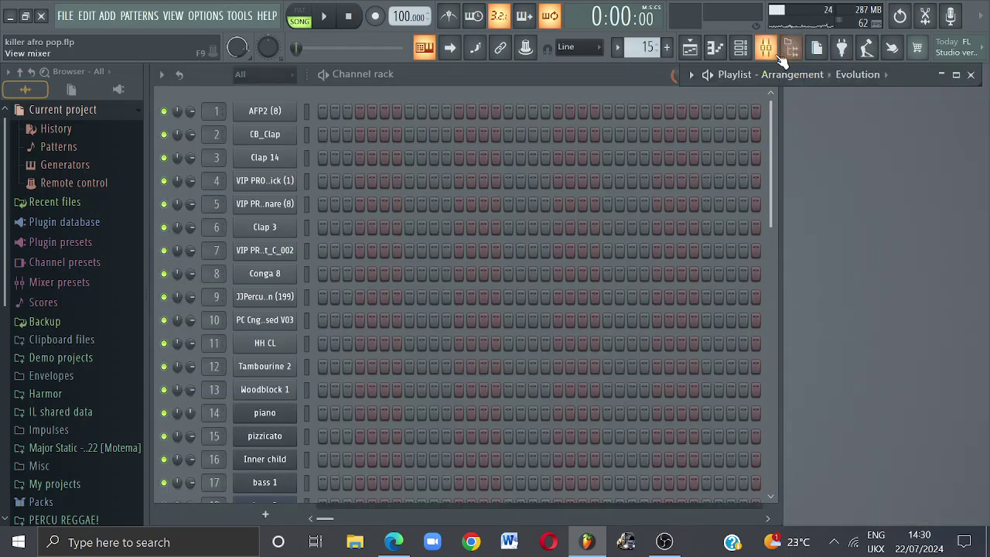
pyautogui.click(582, 74)
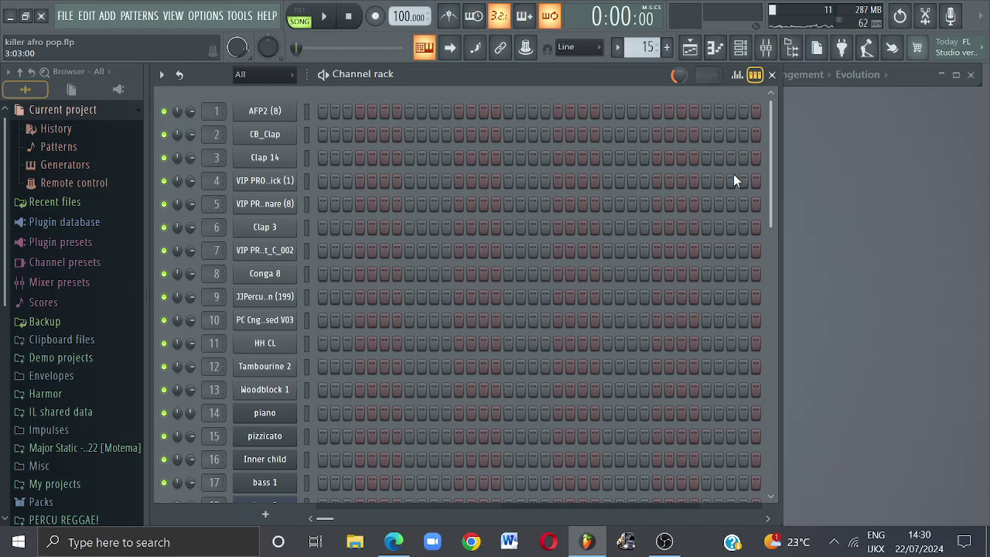
pyautogui.click(740, 47)
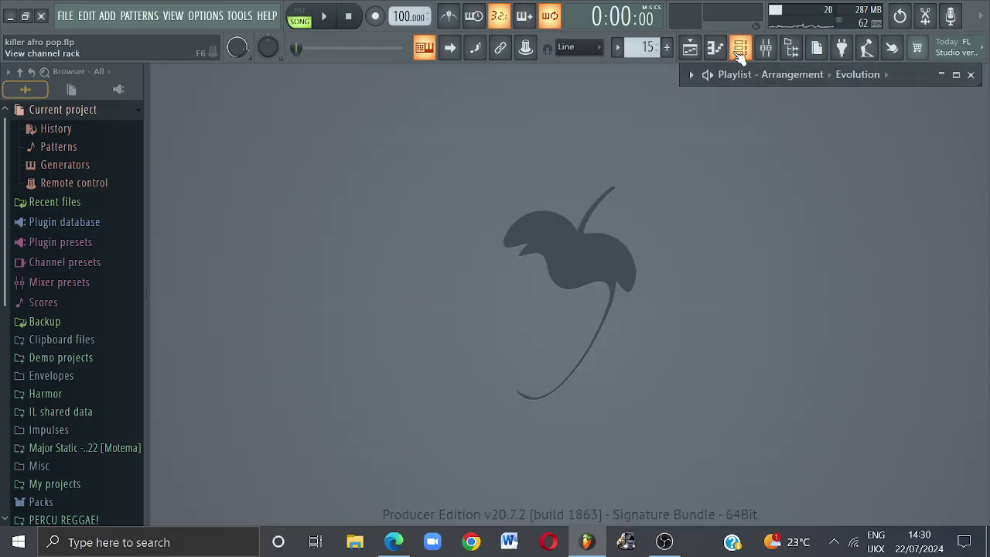
pyautogui.click(956, 75)
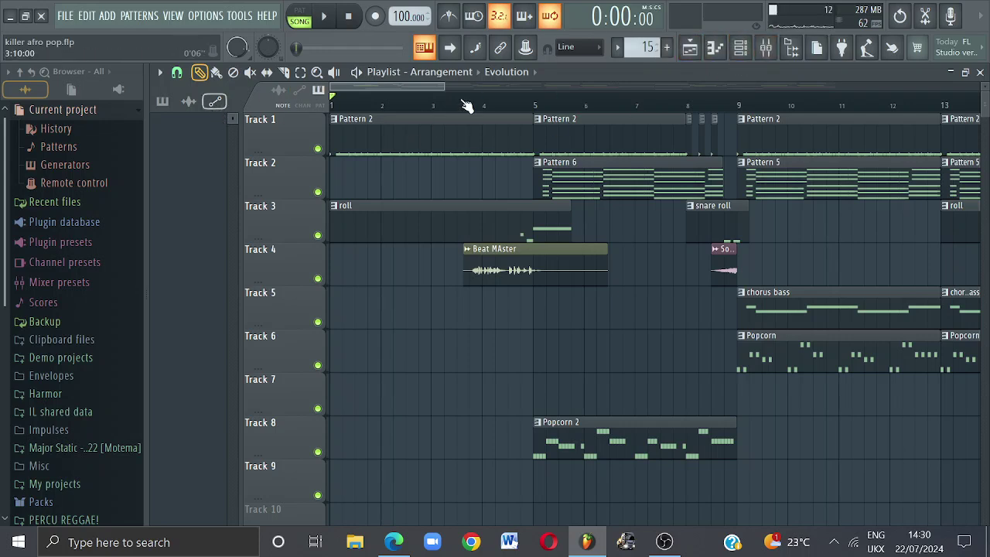
# Select the section from bar 25 to bar 33 on the playlist timeline, showing the whole arrangement.
pyautogui.moveTo(444, 88); pyautogui.dragTo(862, 132)
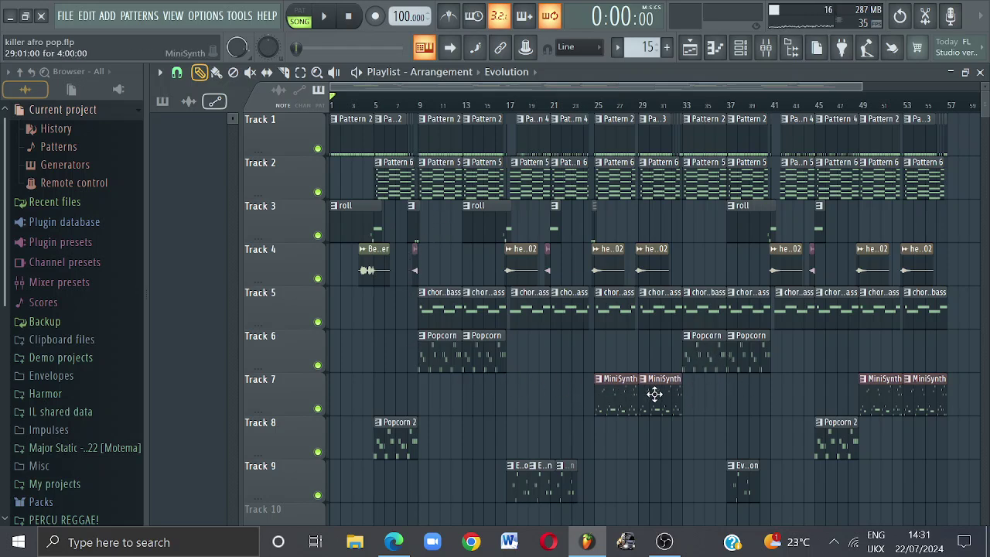
pyautogui.click(606, 108)
pyautogui.moveTo(611, 108)
pyautogui.mouseDown()
pyautogui.moveTo(687, 125)
pyautogui.moveTo(683, 117)
pyautogui.mouseUp()
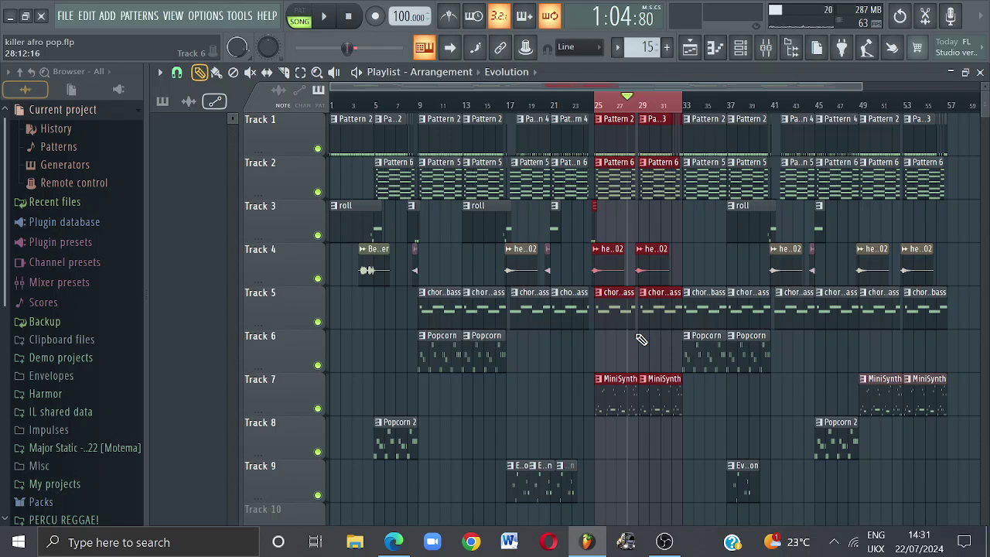
# Play the selected section from bar 25 to hear the unmixed levels, and stop playback.
pyautogui.click(598, 104)
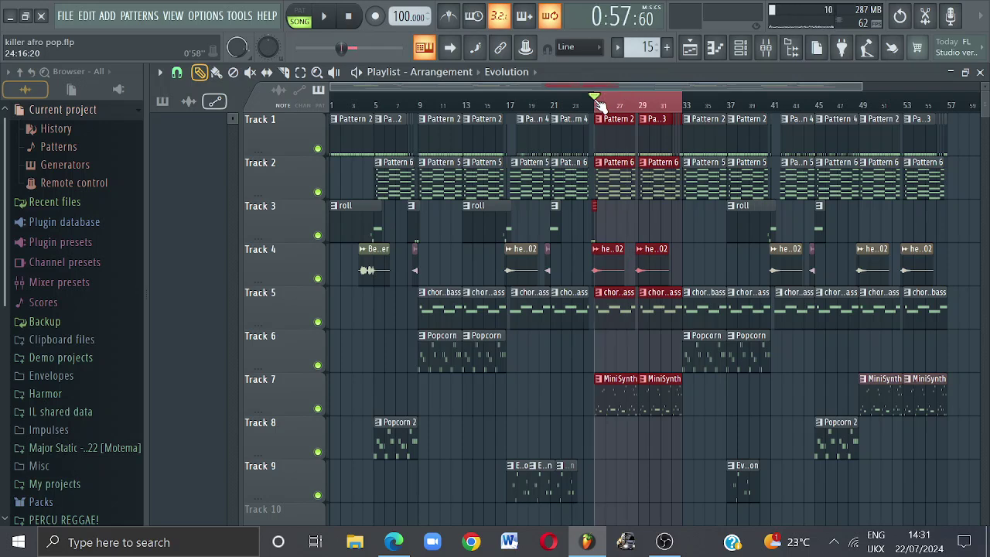
pyautogui.press('space')
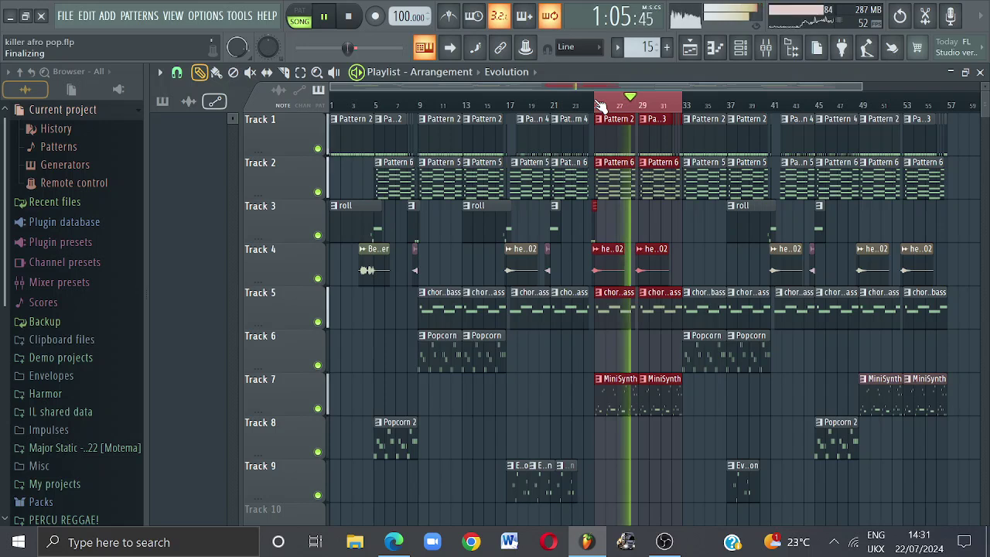
pyautogui.press('space')
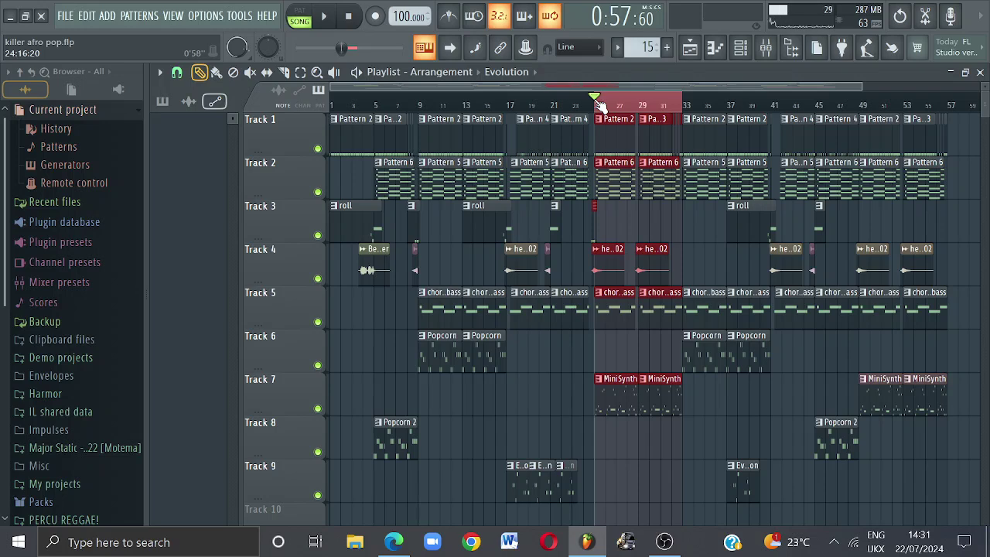
# Open the mixer and select the VIP PRODUCERS Ganja_Kick (1) track.
pyautogui.click(770, 44)
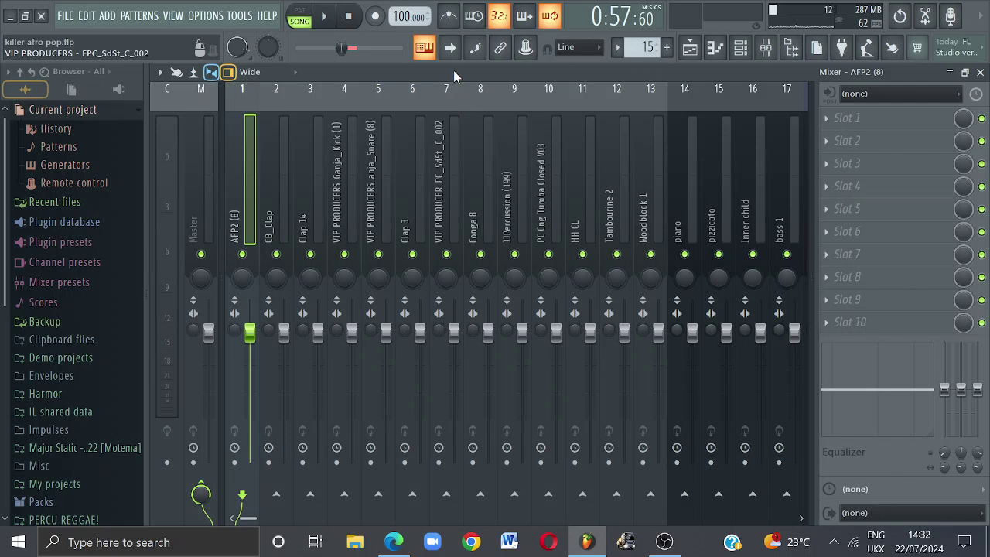
pyautogui.click(467, 220)
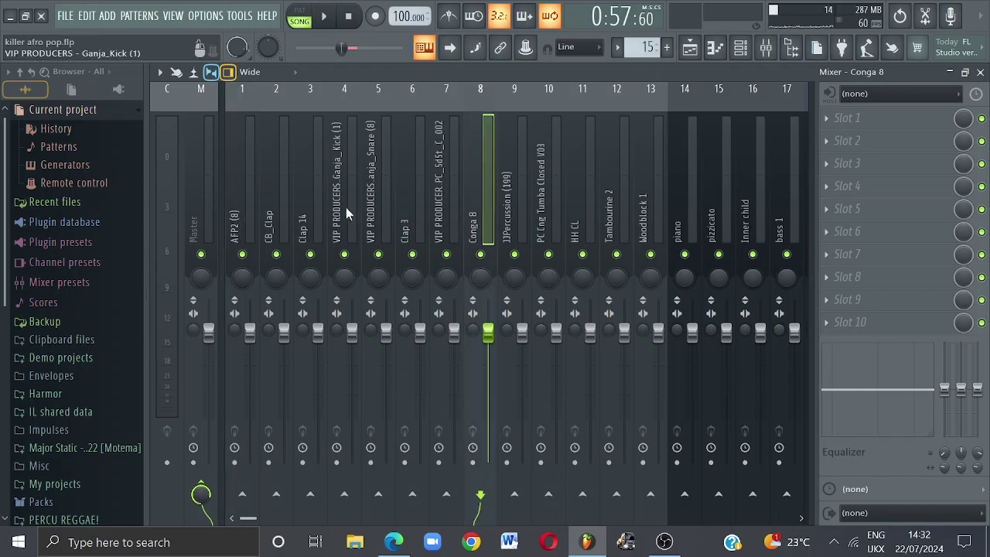
pyautogui.click(352, 206)
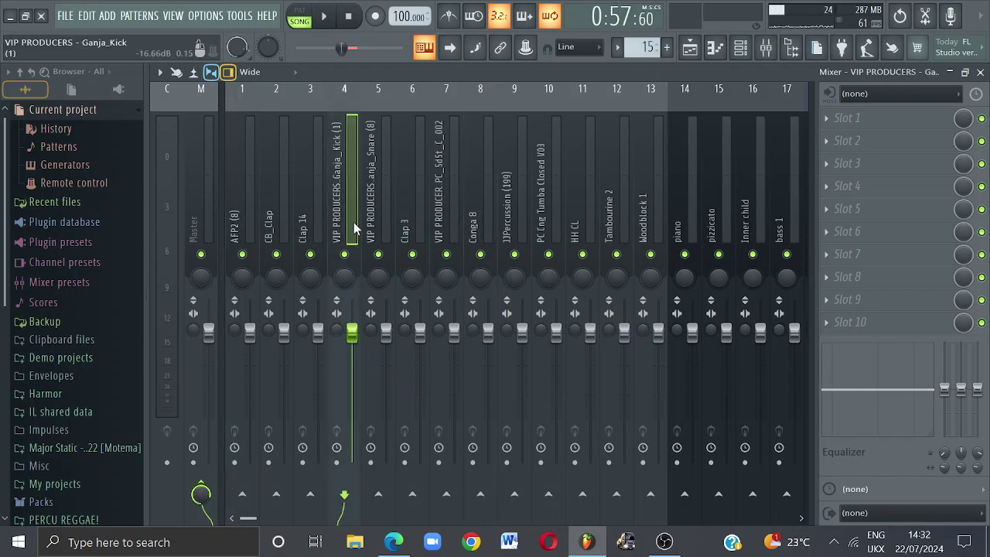
# Solo the Ganja_Kick track and lower its volume to about 85% while the selected section plays.
pyautogui.rightClick(349, 254)
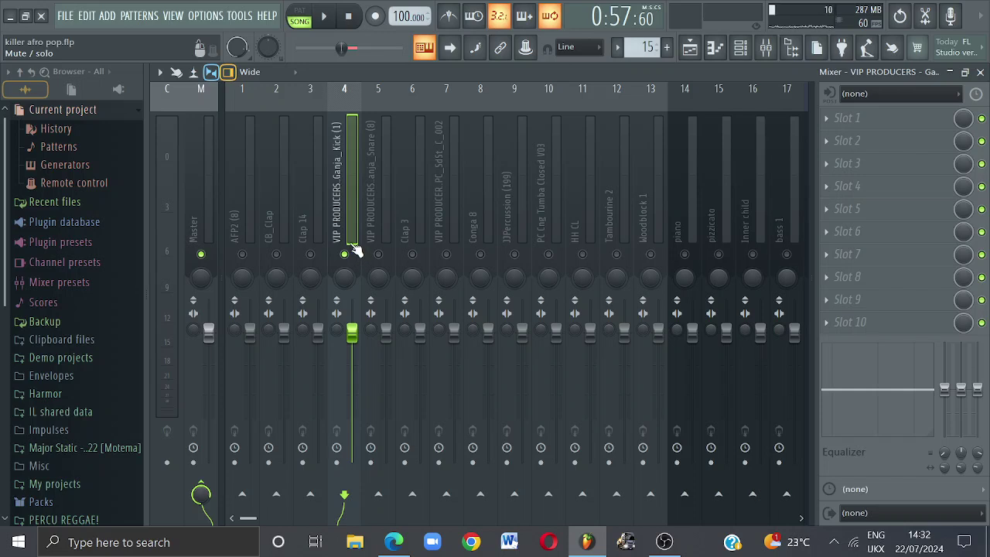
pyautogui.press('space')
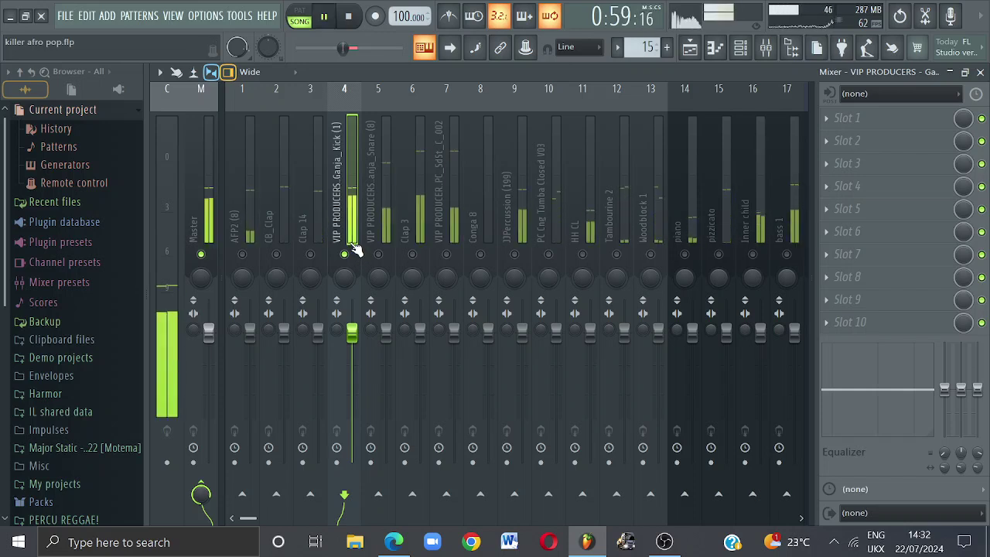
pyautogui.press('space')
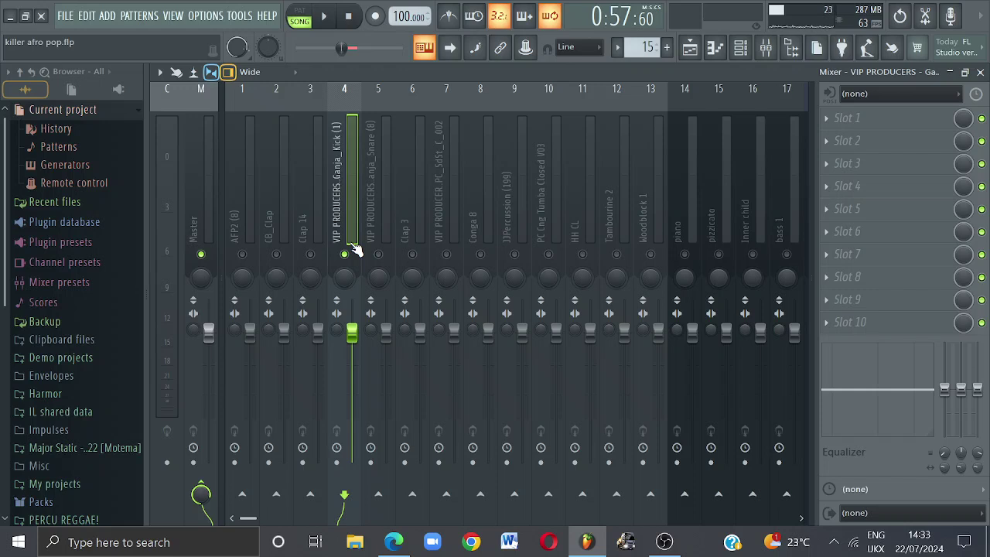
pyautogui.press('space')
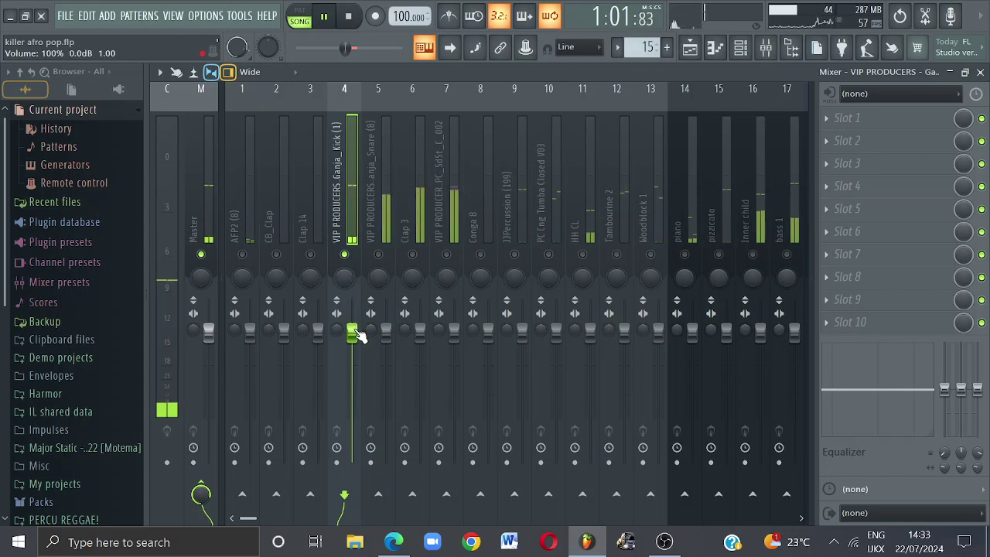
pyautogui.moveTo(351, 333); pyautogui.dragTo(352, 354)
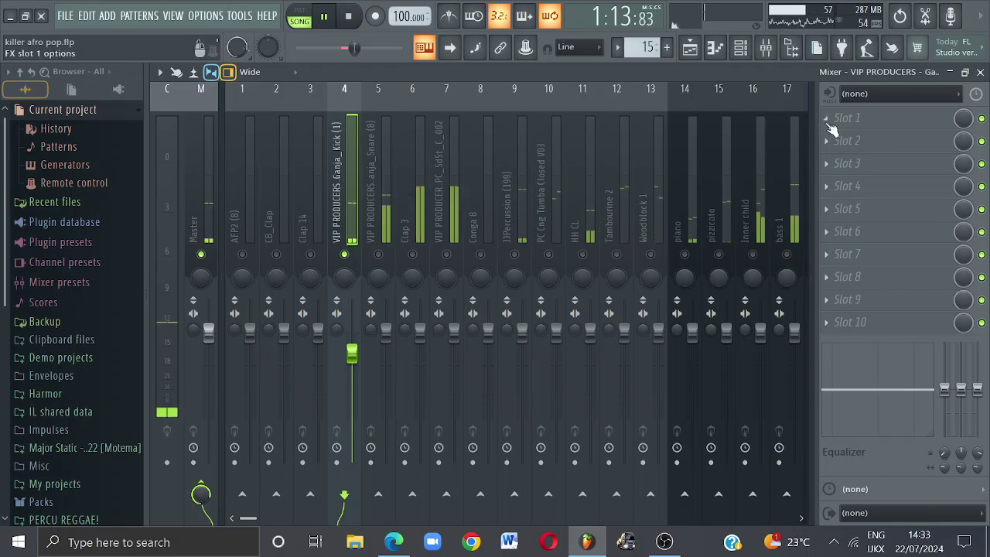
# Insert Fruity Limiter in the kick's first effect slot and, in compressor mode, set the threshold to about -13.7 dB and raise the ratio.
pyautogui.click(863, 117)
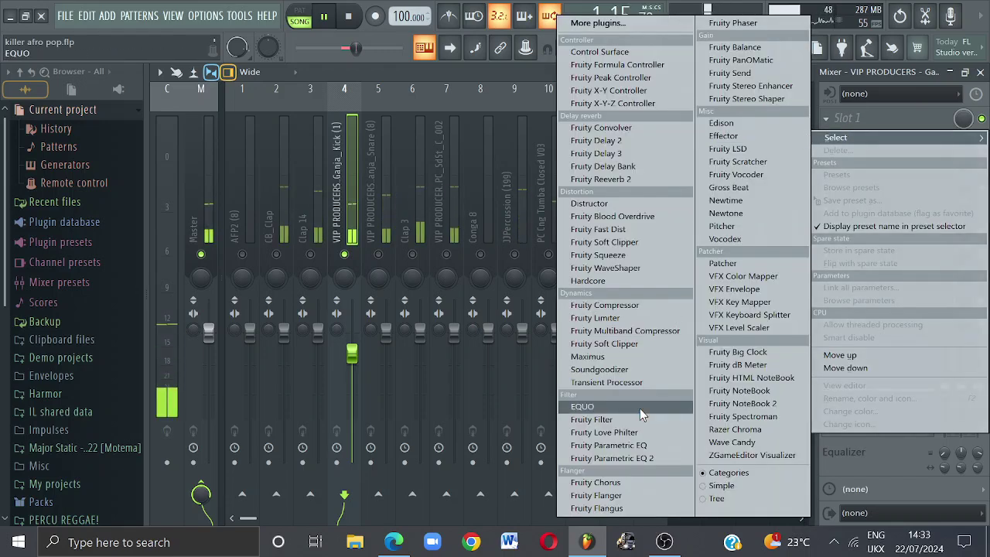
pyautogui.click(621, 319)
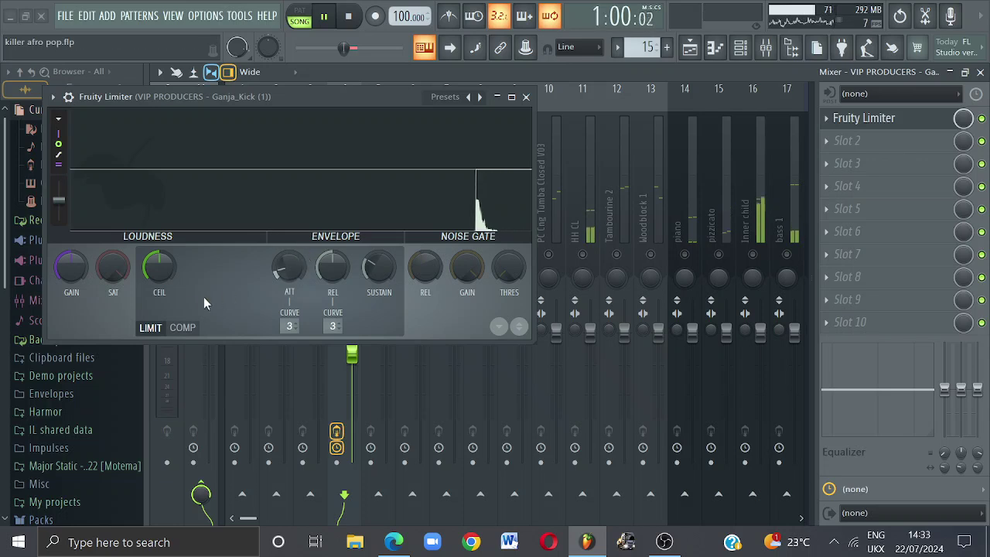
pyautogui.click(184, 328)
pyautogui.moveTo(159, 267); pyautogui.dragTo(159, 301)
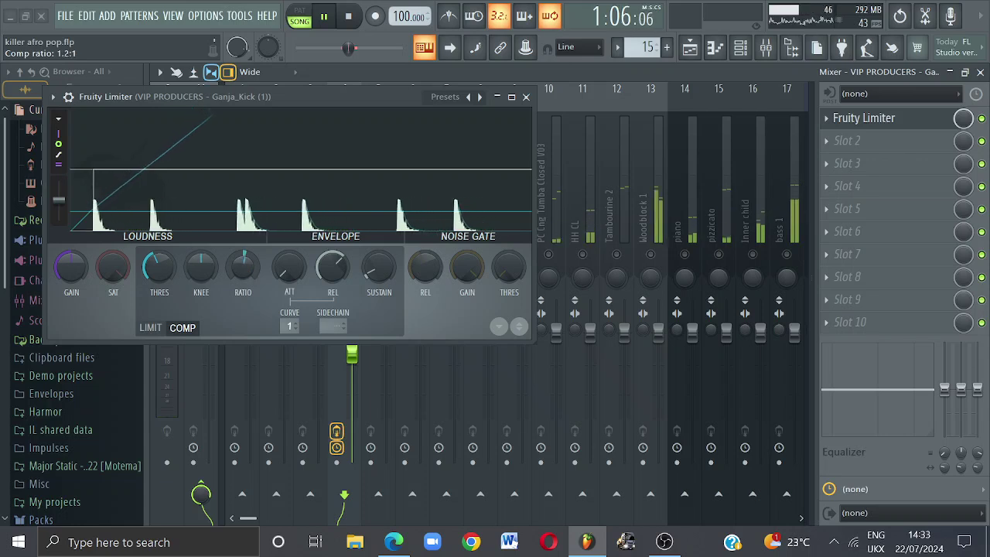
pyautogui.moveTo(248, 273); pyautogui.dragTo(248, 240)
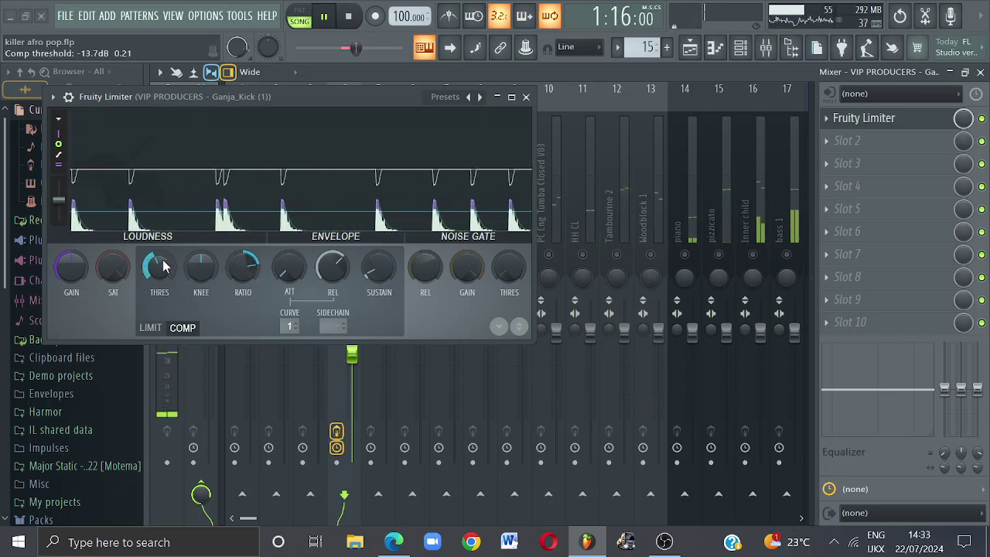
pyautogui.moveTo(159, 262); pyautogui.dragTo(160, 264)
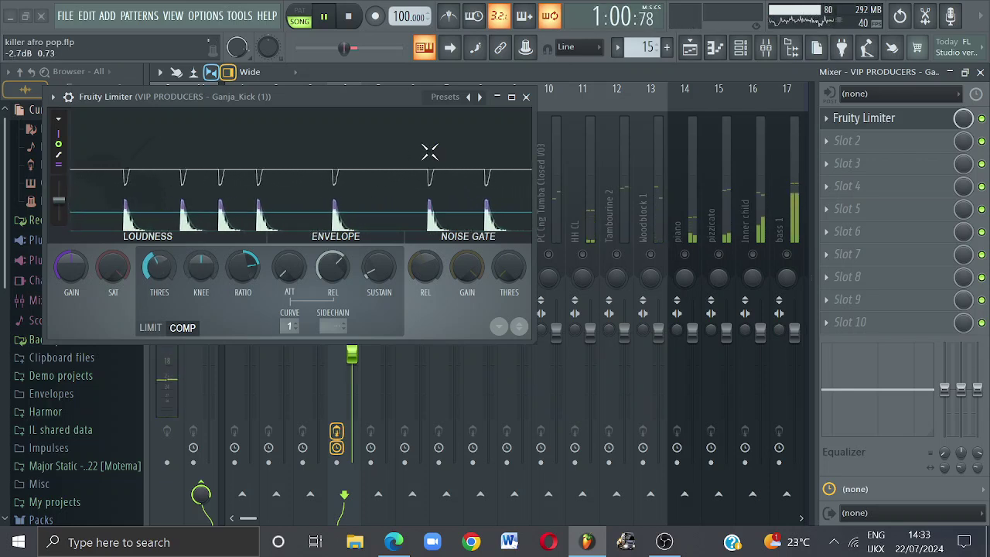
pyautogui.click(526, 97)
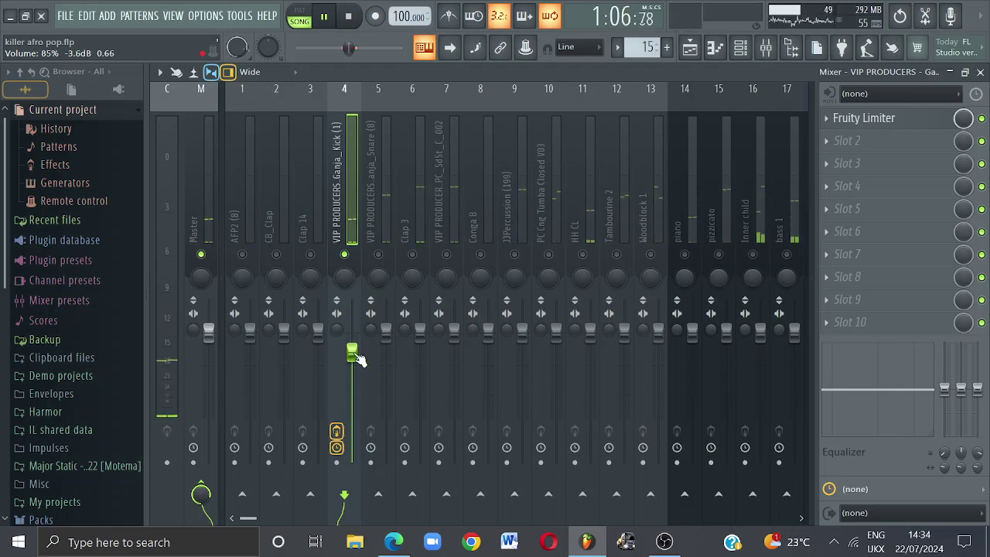
# Unmute Clap 3 so it plays together with the kick, and select its mixer track.
pyautogui.click(312, 255)
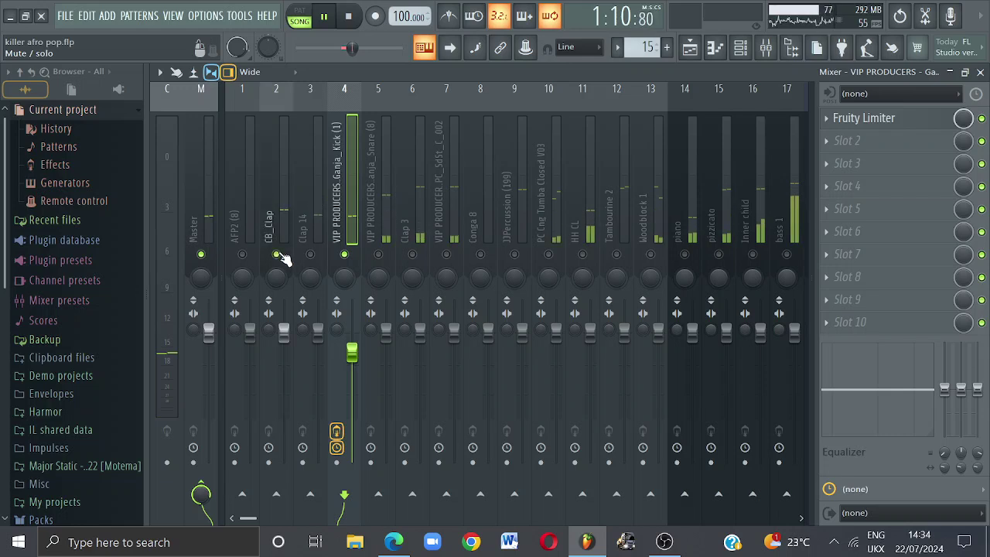
pyautogui.click(418, 257)
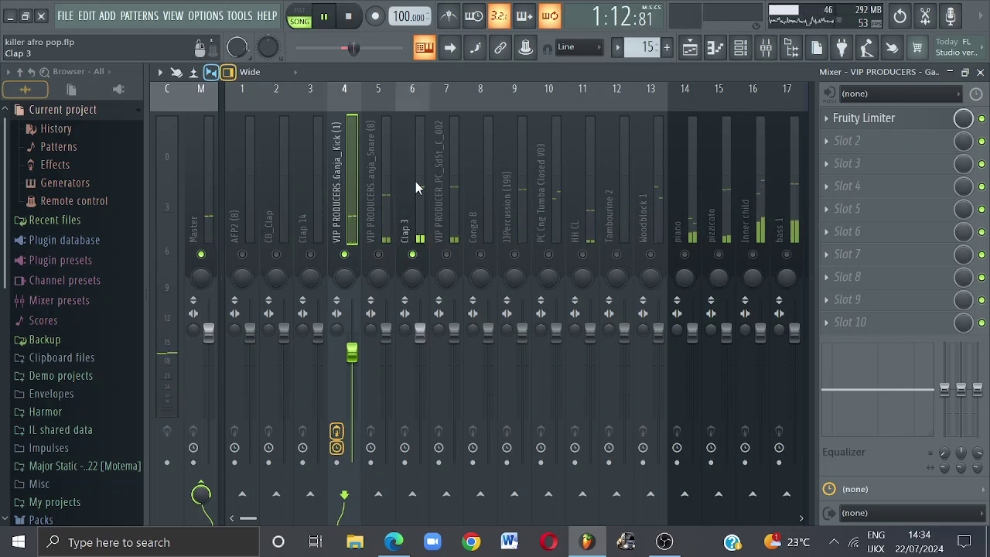
pyautogui.click(415, 181)
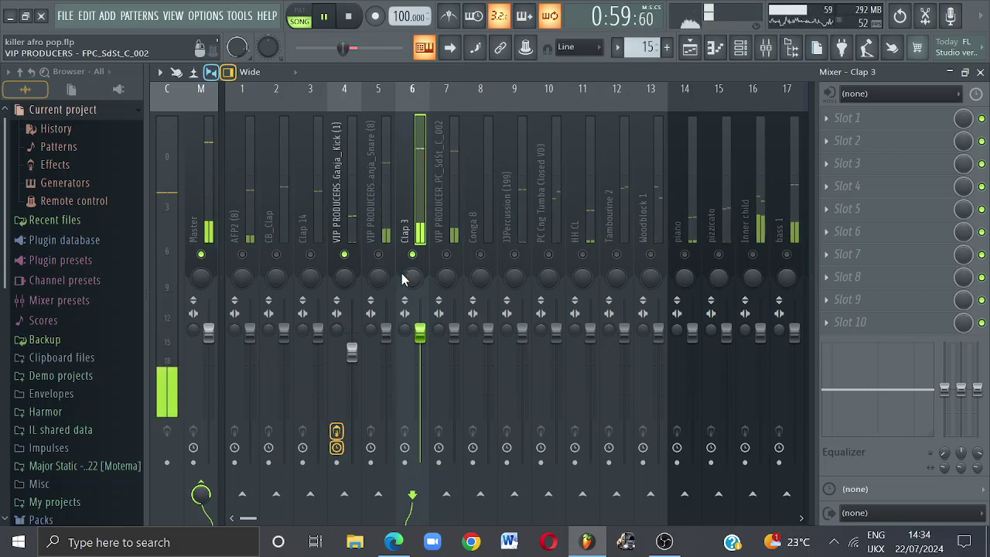
pyautogui.moveTo(353, 215); pyautogui.dragTo(835, 145)
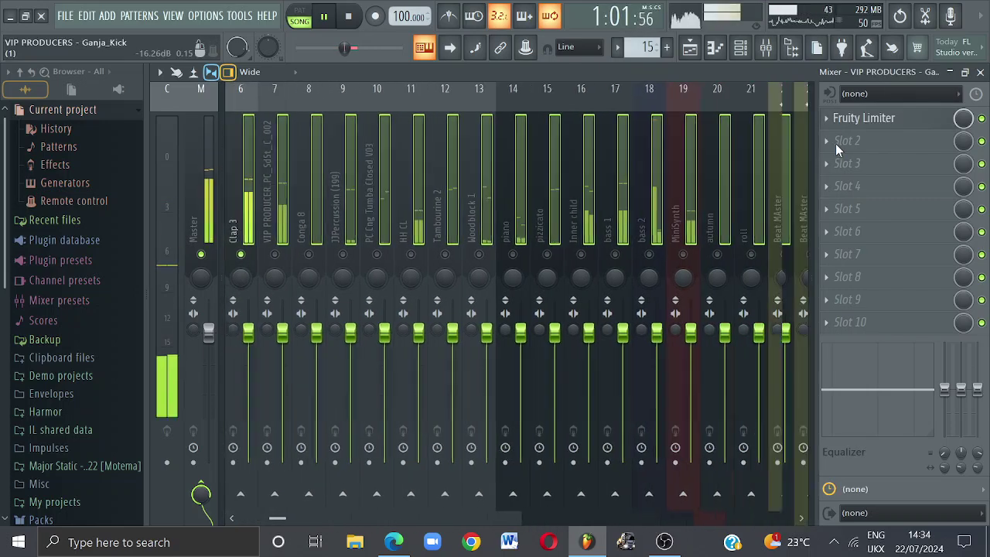
pyautogui.click(205, 195)
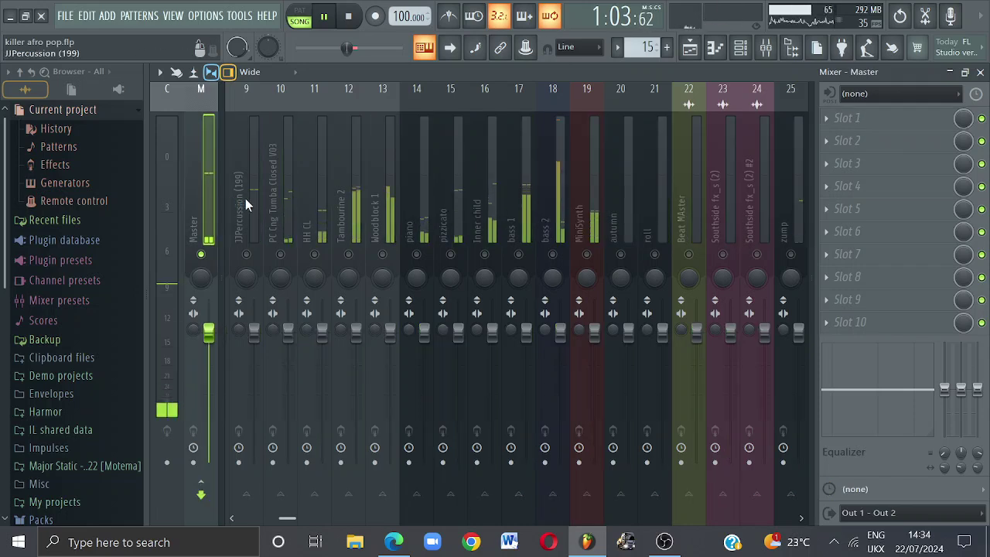
pyautogui.click(249, 199)
pyautogui.press('Left')
pyautogui.press('Left')
pyautogui.press('Left')
pyautogui.press('Left')
pyautogui.press('Left')
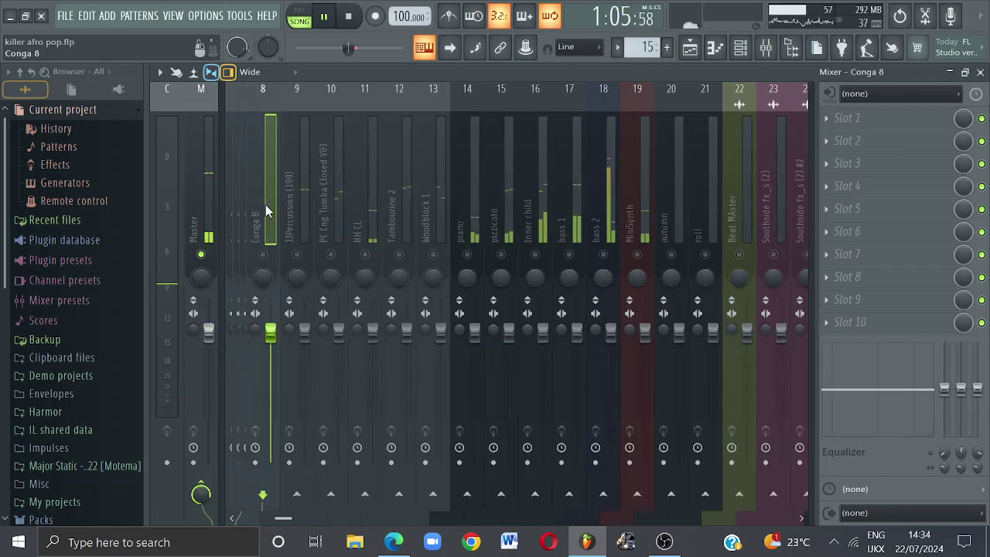
# Lower the volume of the Clap 3 track and insert Fruity Limiter in its first effect slot.
pyautogui.click(319, 226)
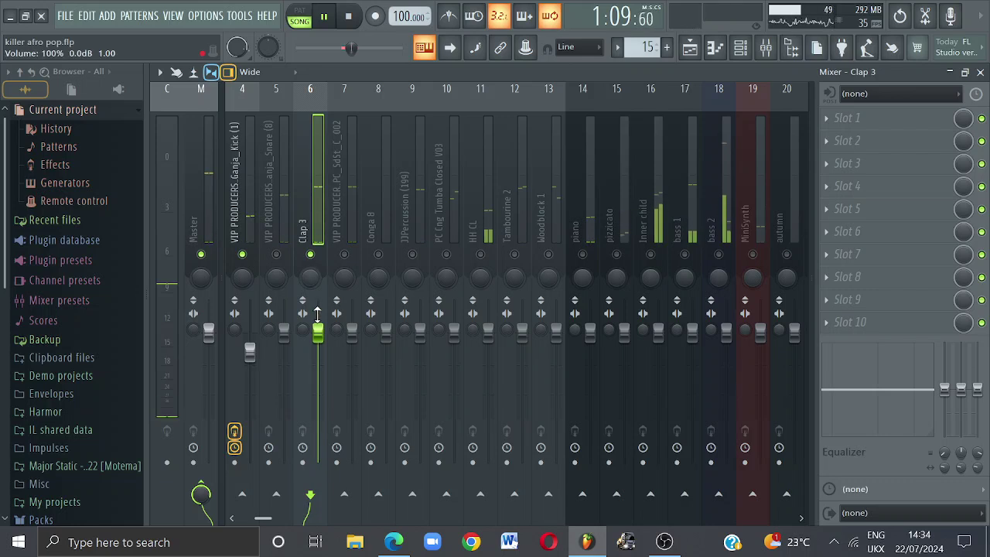
pyautogui.moveTo(318, 333); pyautogui.dragTo(318, 364)
pyautogui.click(820, 126)
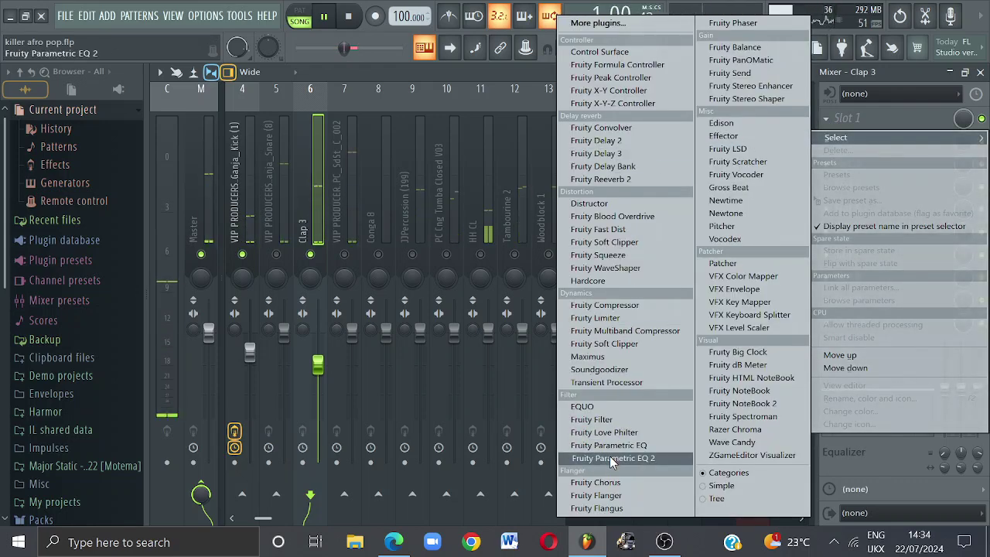
pyautogui.click(611, 319)
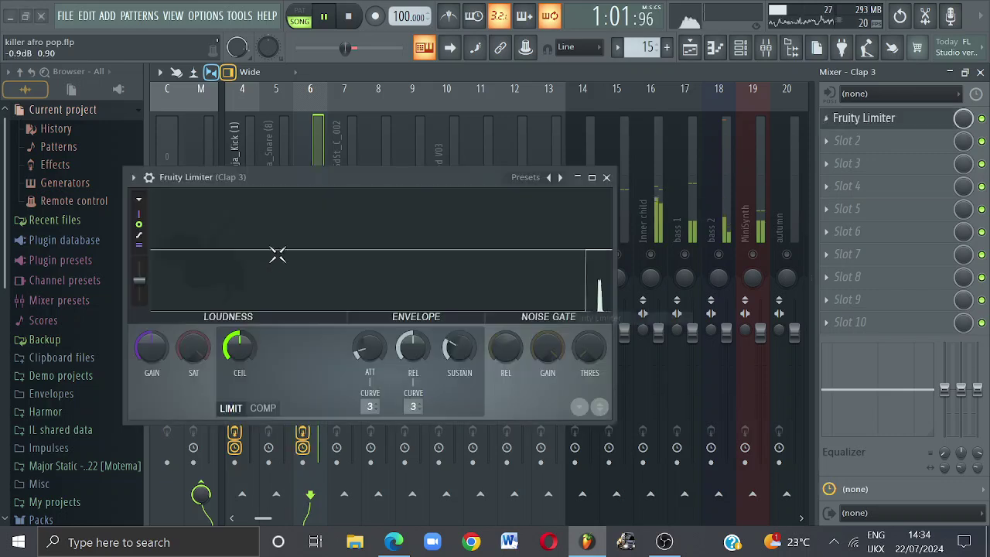
# Switch the Clap 3 limiter to compressor mode with a threshold of about -20.3 dB and a ratio of about 2.3:1.
pyautogui.click(263, 408)
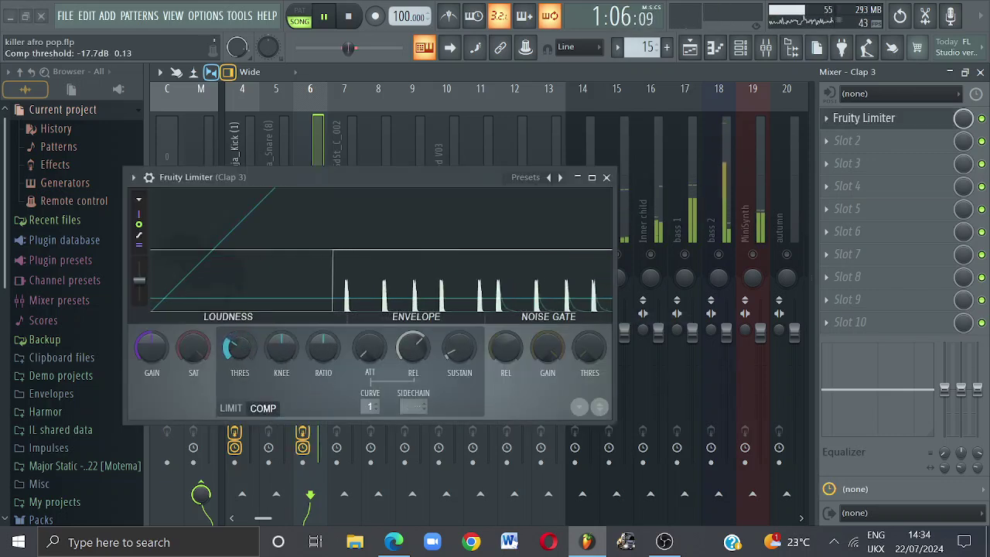
pyautogui.moveTo(328, 353); pyautogui.dragTo(327, 331)
pyautogui.moveTo(230, 347); pyautogui.dragTo(230, 354)
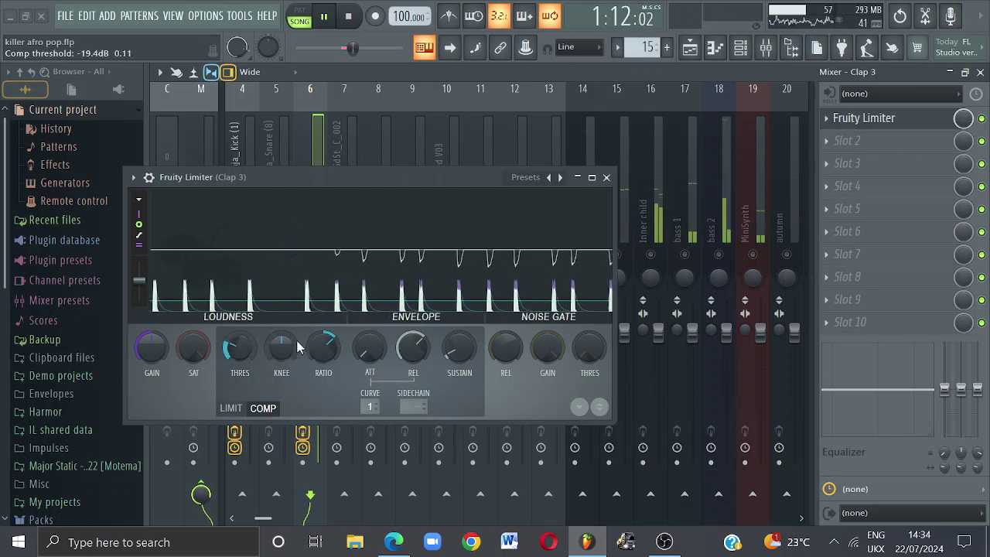
pyautogui.moveTo(318, 349); pyautogui.dragTo(319, 344)
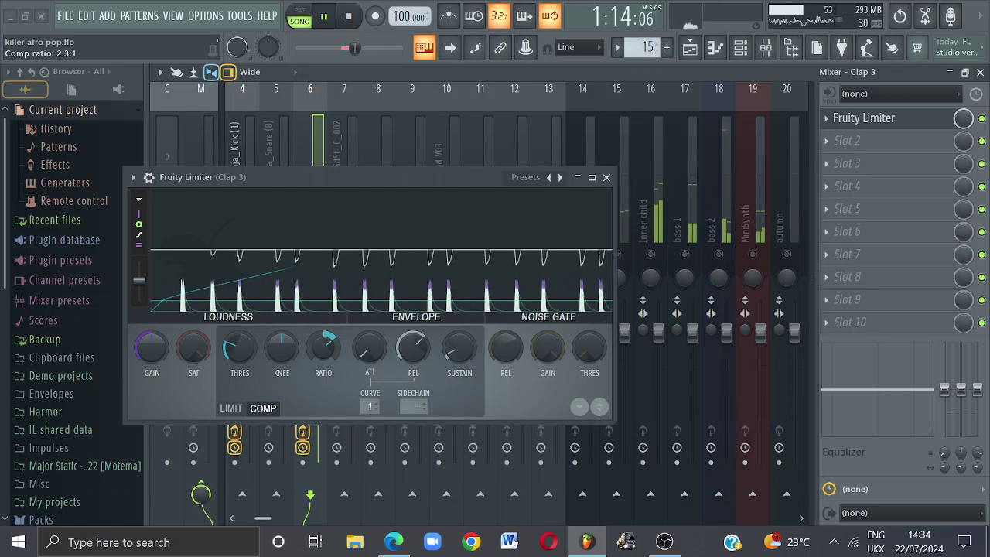
pyautogui.moveTo(235, 343); pyautogui.dragTo(236, 344)
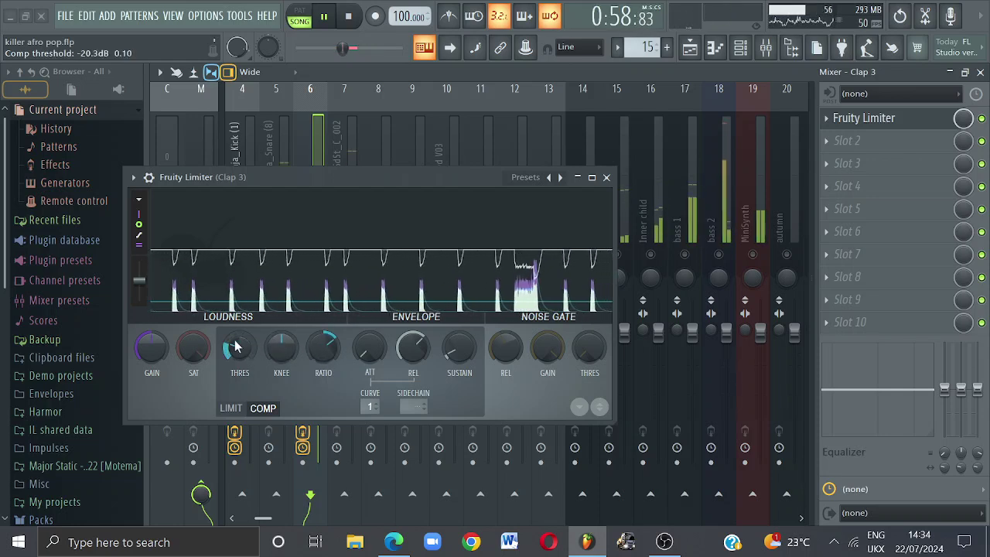
pyautogui.click(606, 177)
pyautogui.click(246, 223)
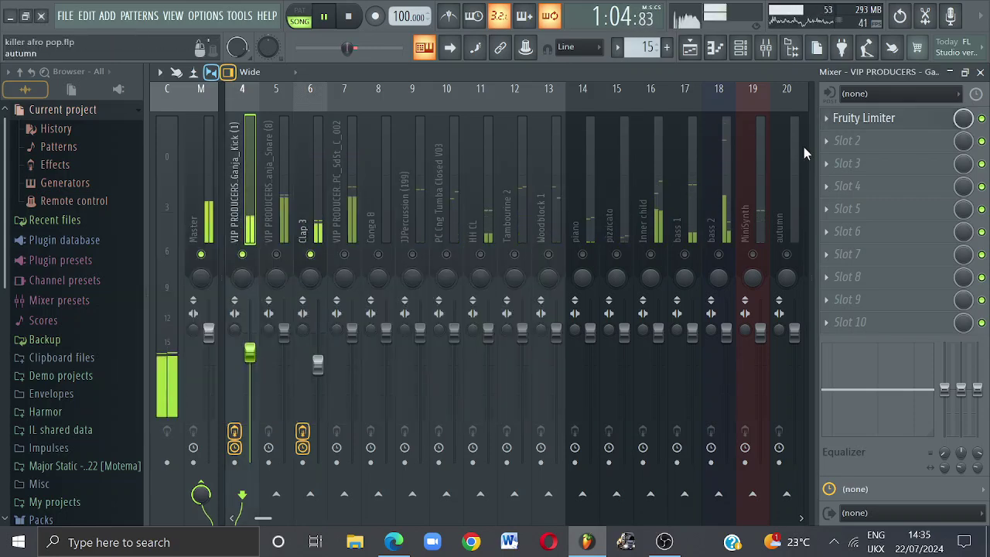
pyautogui.click(847, 140)
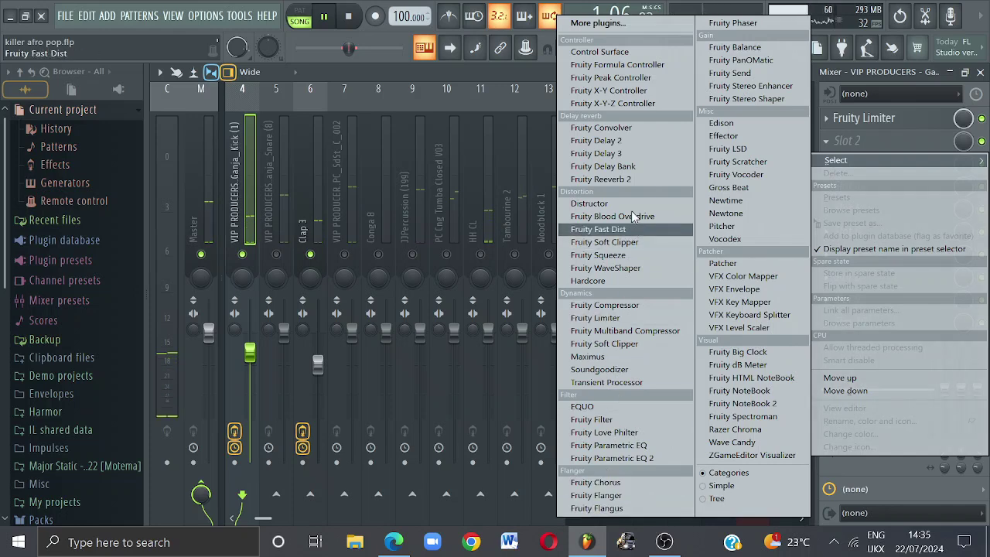
pyautogui.click(283, 233)
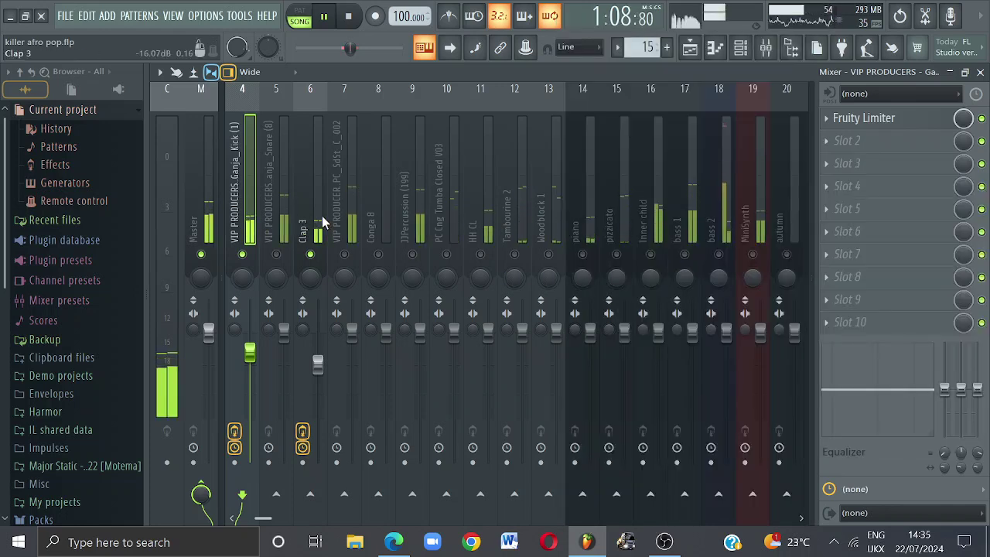
pyautogui.click(322, 216)
pyautogui.click(862, 121)
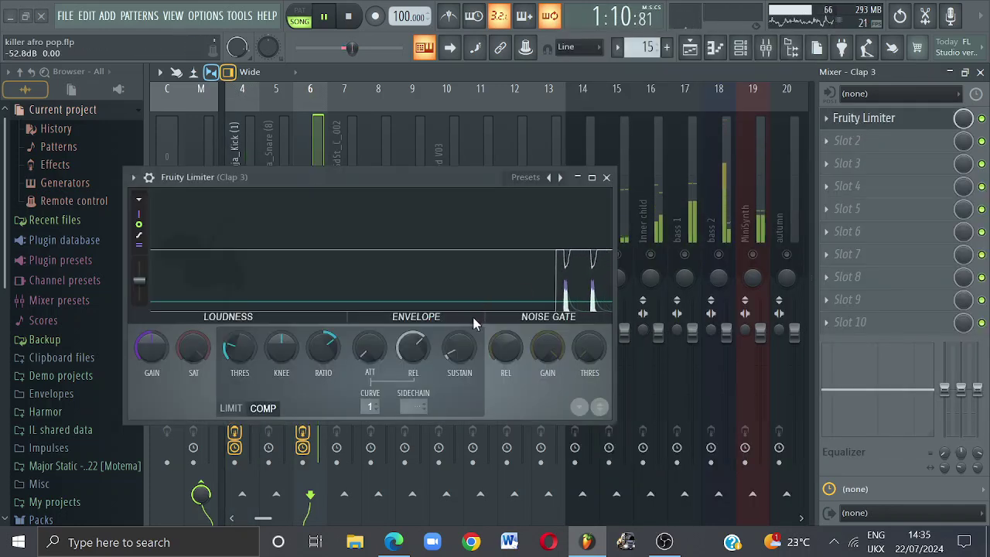
pyautogui.click(606, 177)
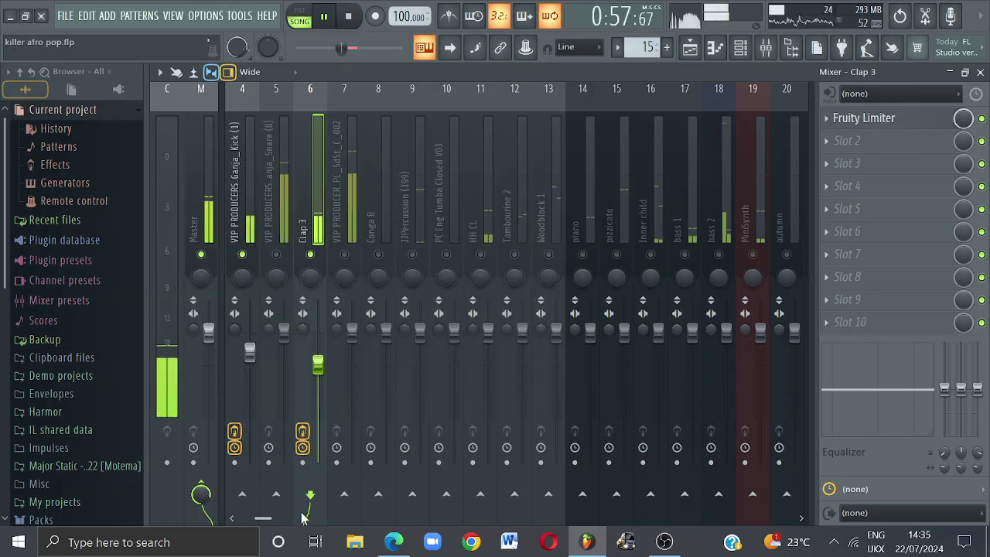
# Route Clap 3 to the kick track and add Fruity Limiter in the kick's second slot, in compressor mode with sidechain input 1.
pyautogui.click(242, 495)
pyautogui.click(254, 206)
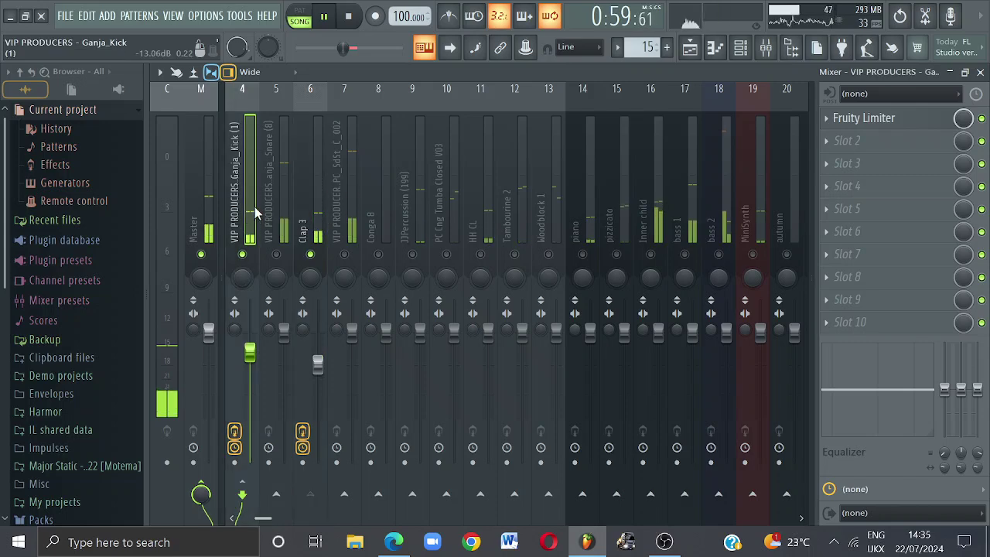
pyautogui.click(846, 142)
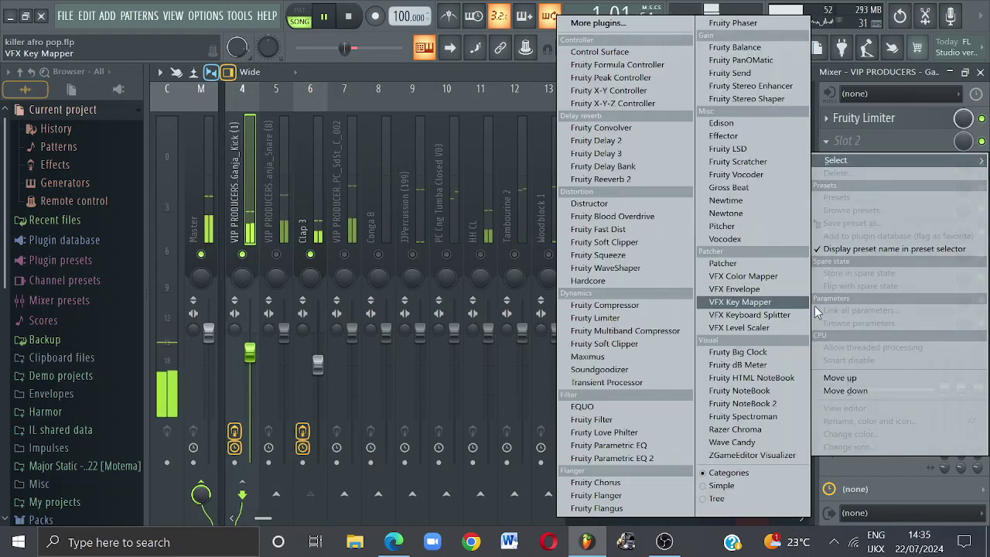
pyautogui.click(599, 318)
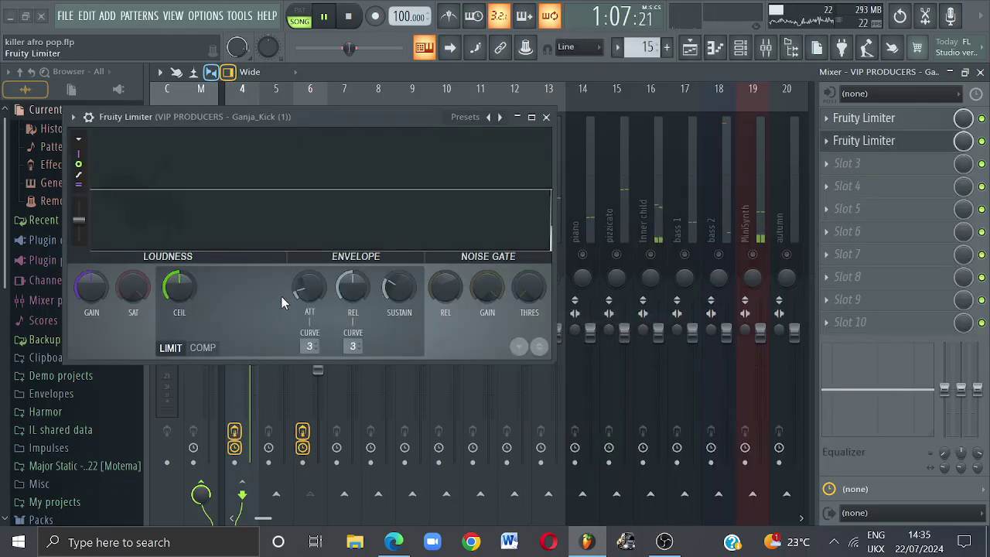
pyautogui.click(203, 348)
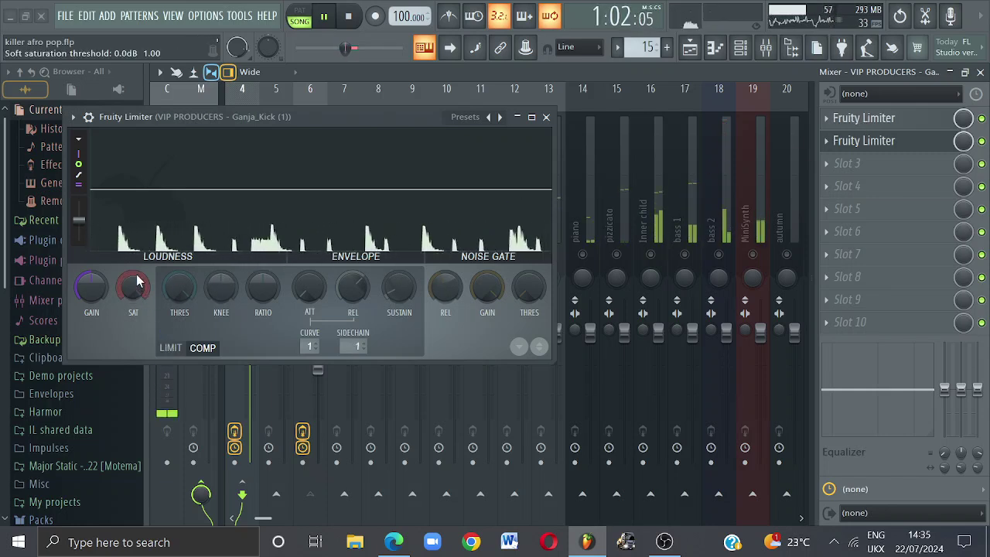
pyautogui.click(547, 118)
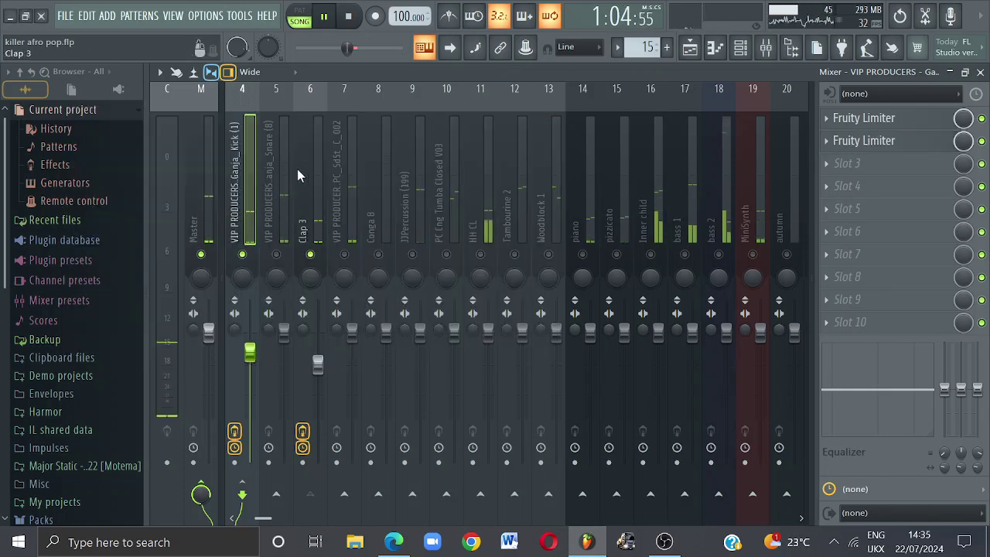
# Select the Clap 3 mixer track again.
pyautogui.click(352, 199)
pyautogui.click(315, 213)
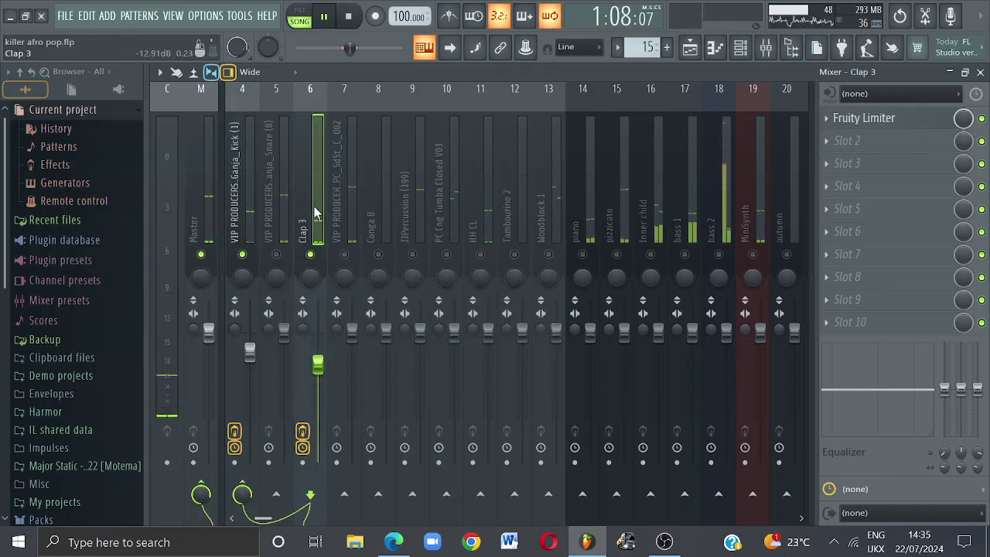
# Delete the second Fruity Limiter from the kick track's effect chain.
pyautogui.click(248, 205)
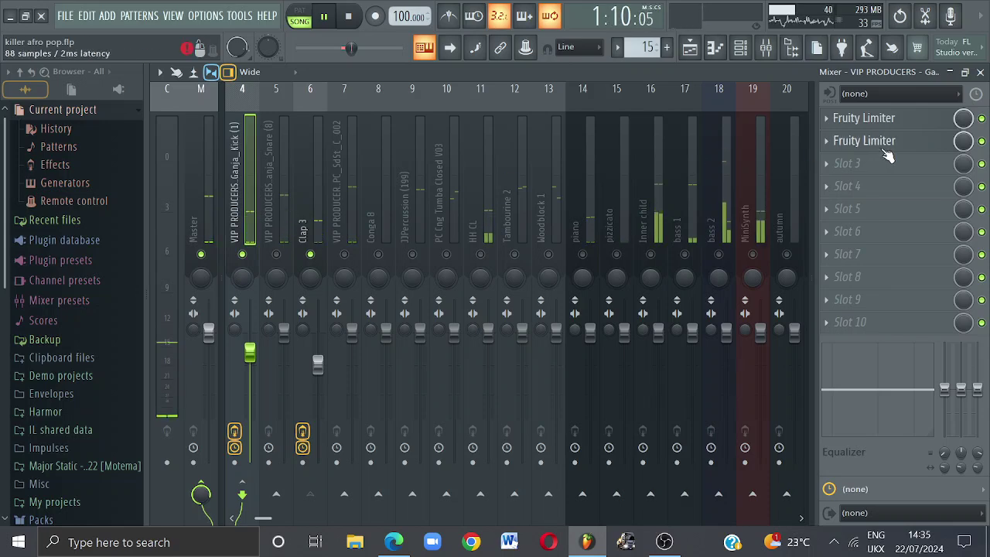
pyautogui.click(825, 143)
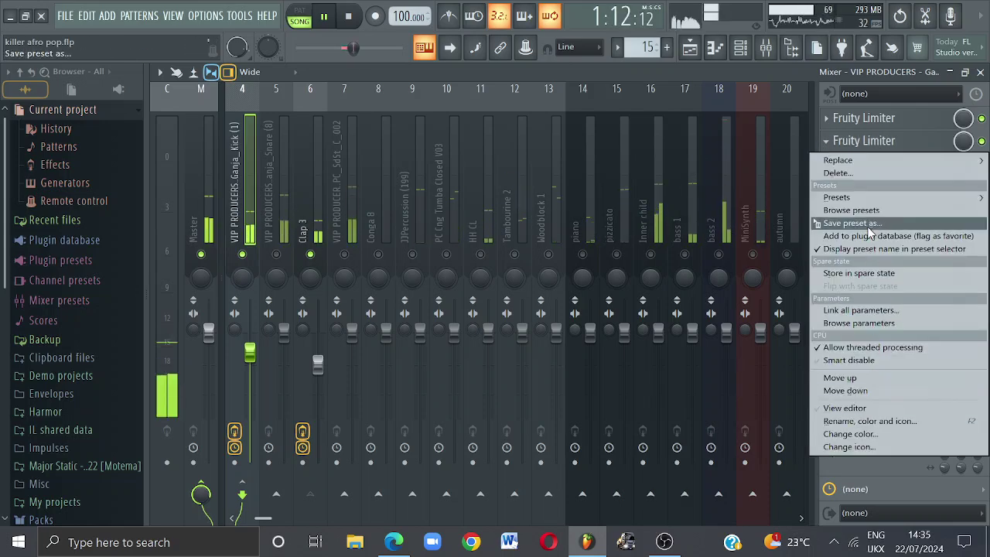
pyautogui.click(864, 173)
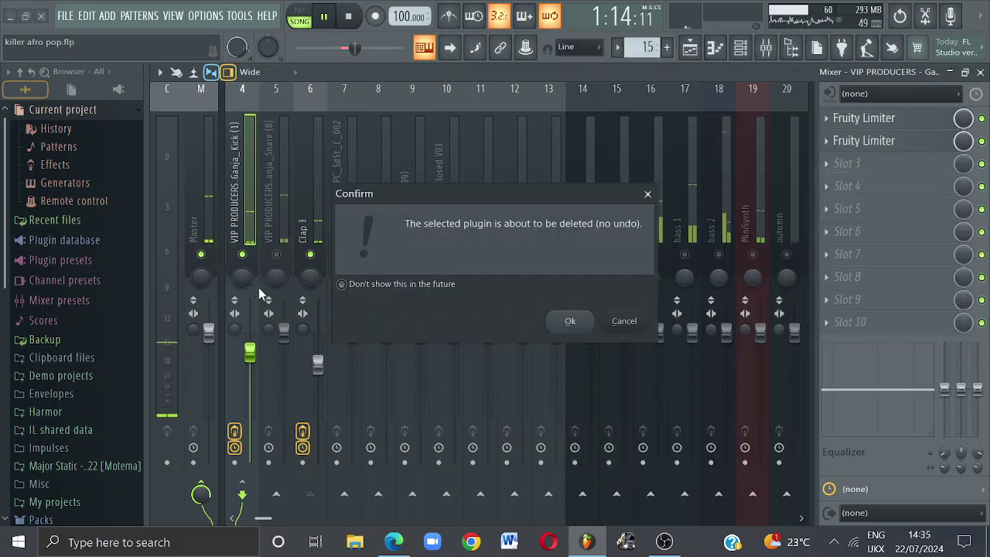
pyautogui.click(572, 322)
pyautogui.click(313, 224)
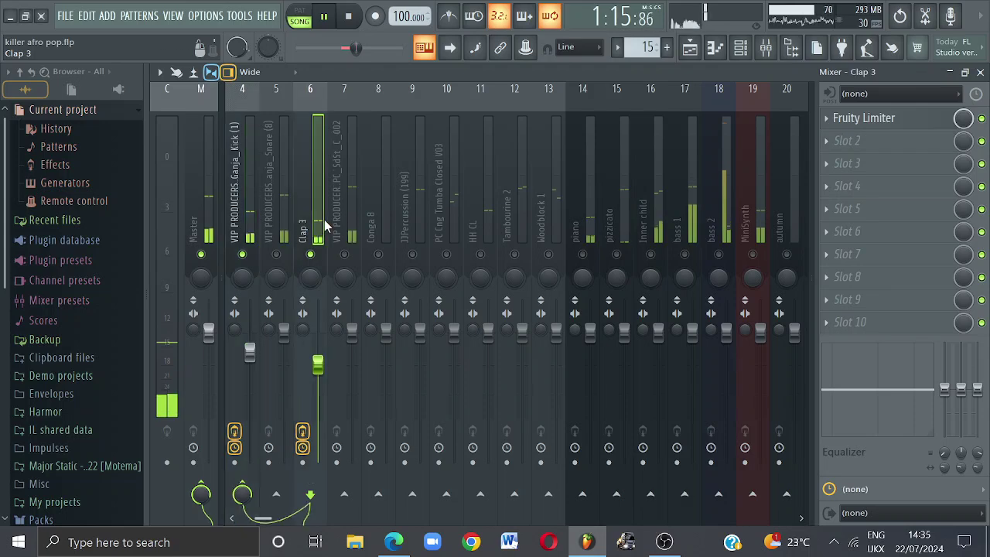
pyautogui.click(851, 143)
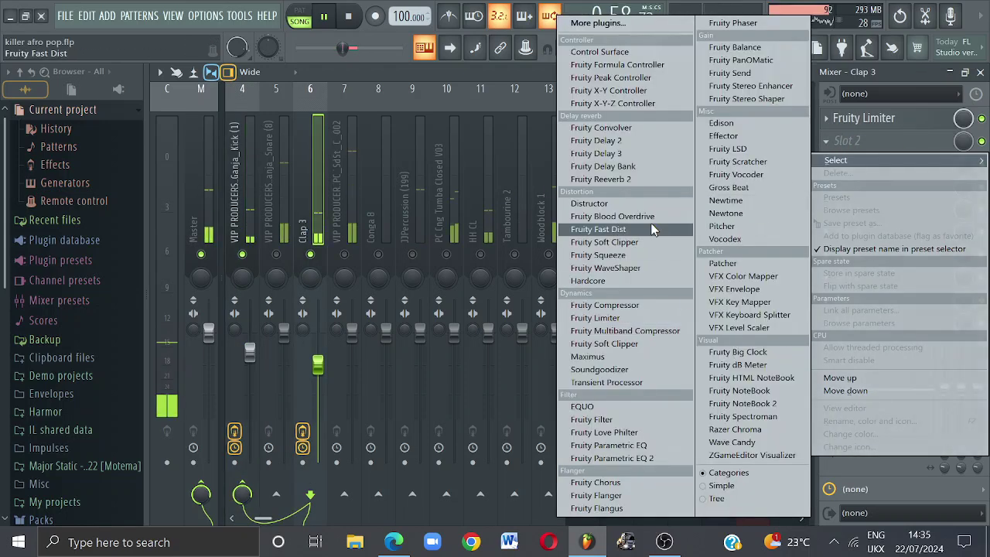
pyautogui.click(629, 320)
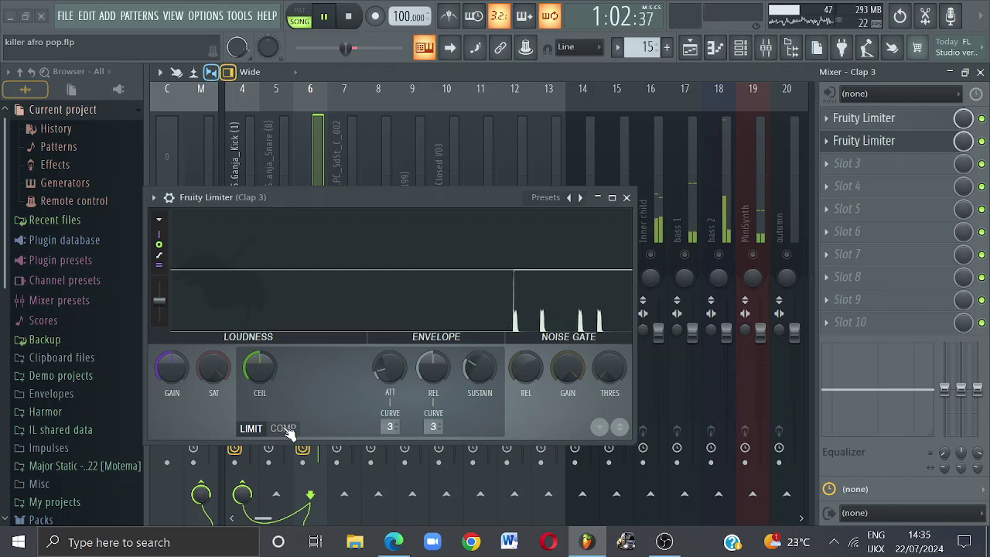
pyautogui.click(286, 430)
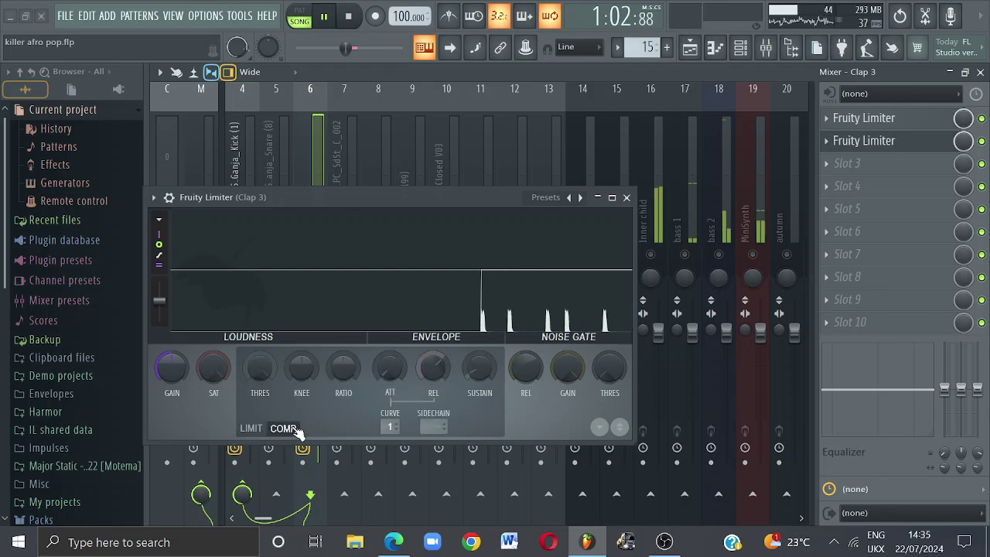
pyautogui.click(436, 428)
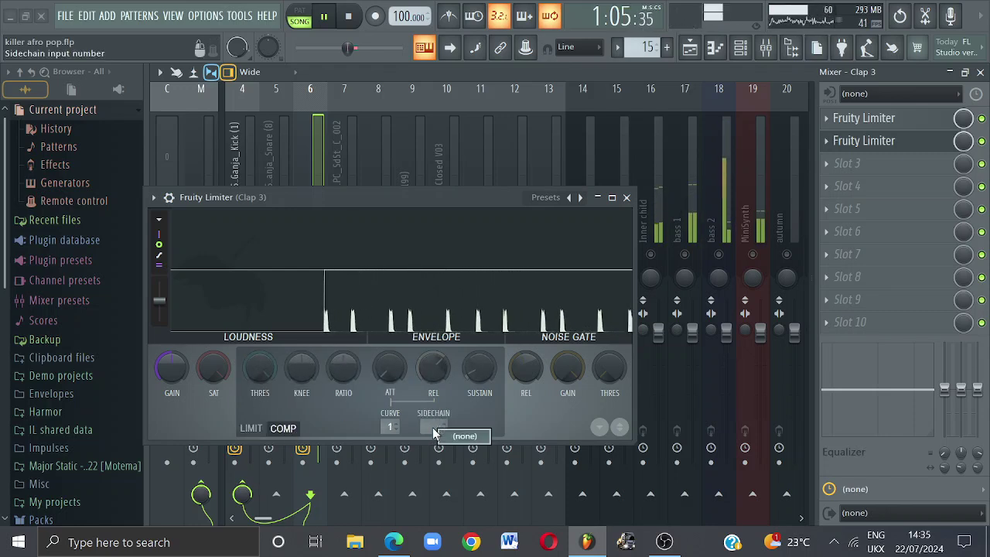
pyautogui.click(627, 197)
pyautogui.click(830, 142)
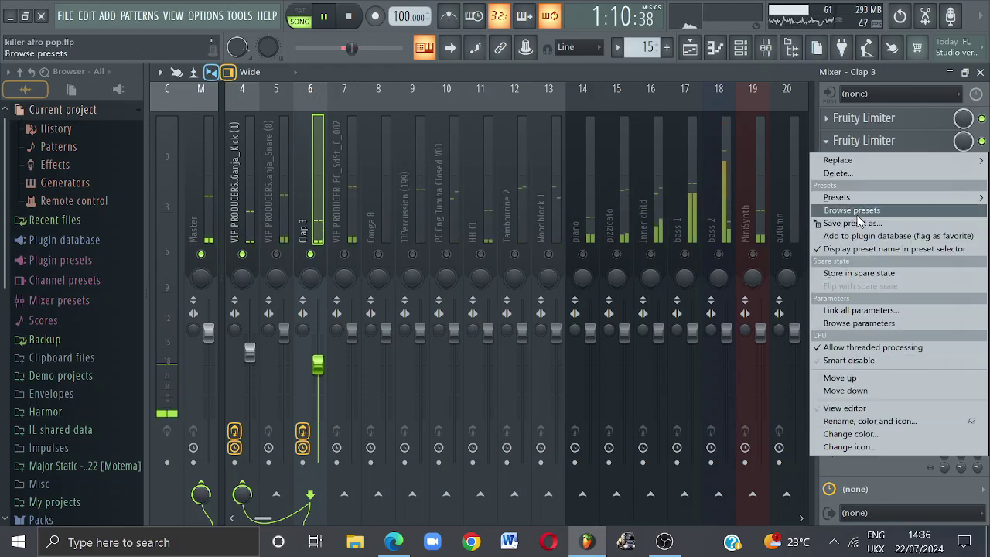
pyautogui.click(849, 173)
pyautogui.click(568, 320)
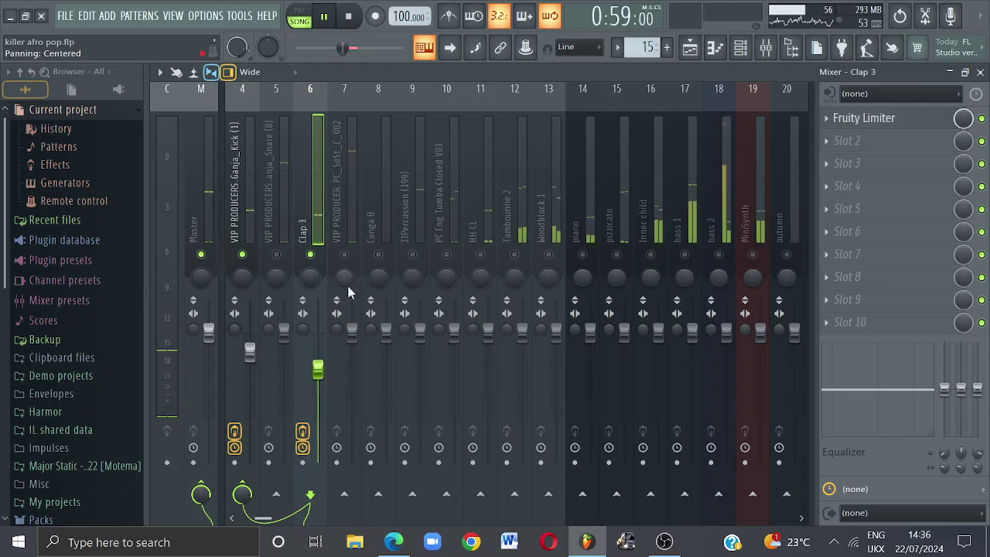
# Unmute the FPC_SdSt_C_002 track, lower its volume well below the clap and pan it to the right.
pyautogui.click(345, 256)
pyautogui.click(346, 195)
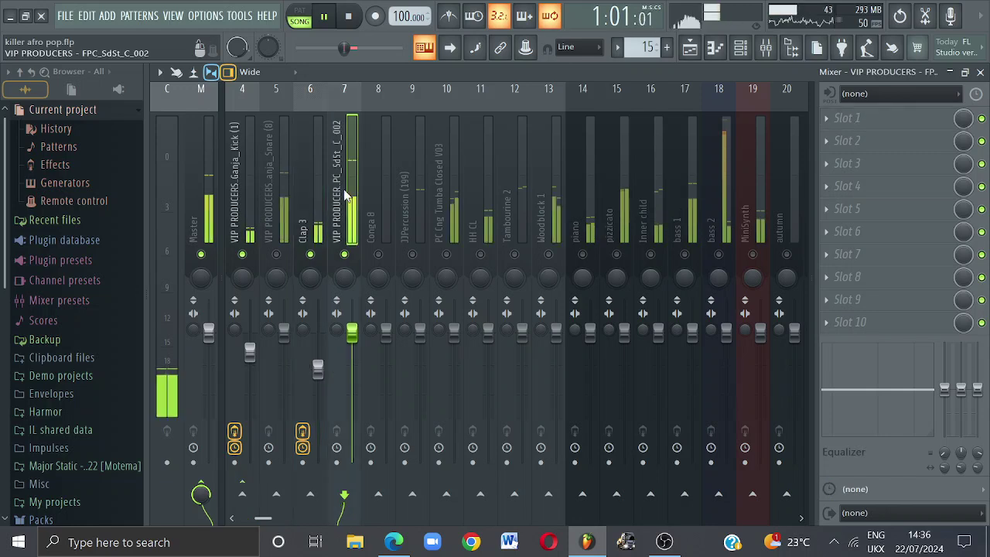
pyautogui.moveTo(352, 334); pyautogui.dragTo(352, 390)
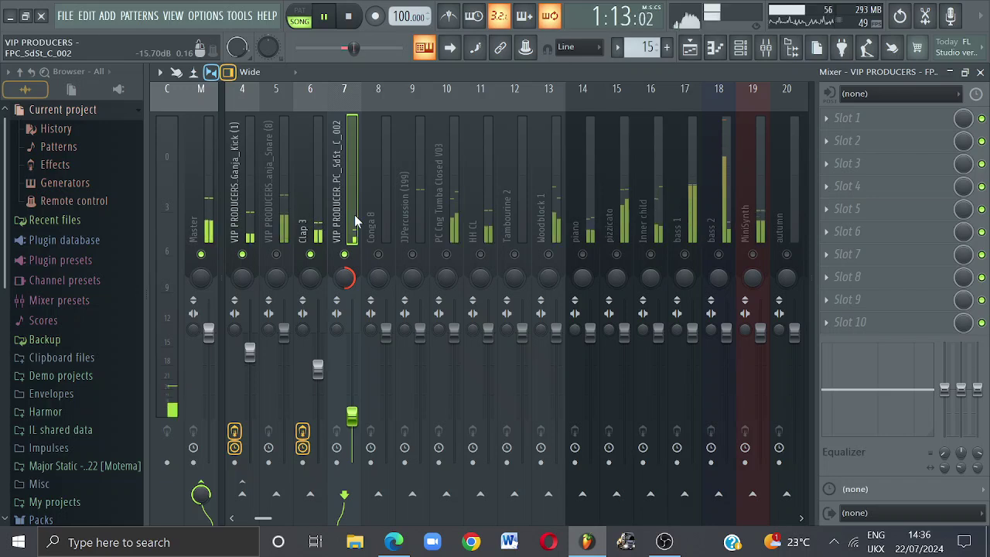
# Unmute the Ganja_Snare track, pan it left at about 49% volume, and raise the FPC_SdSt_C_002 track to about 47%.
pyautogui.click(277, 256)
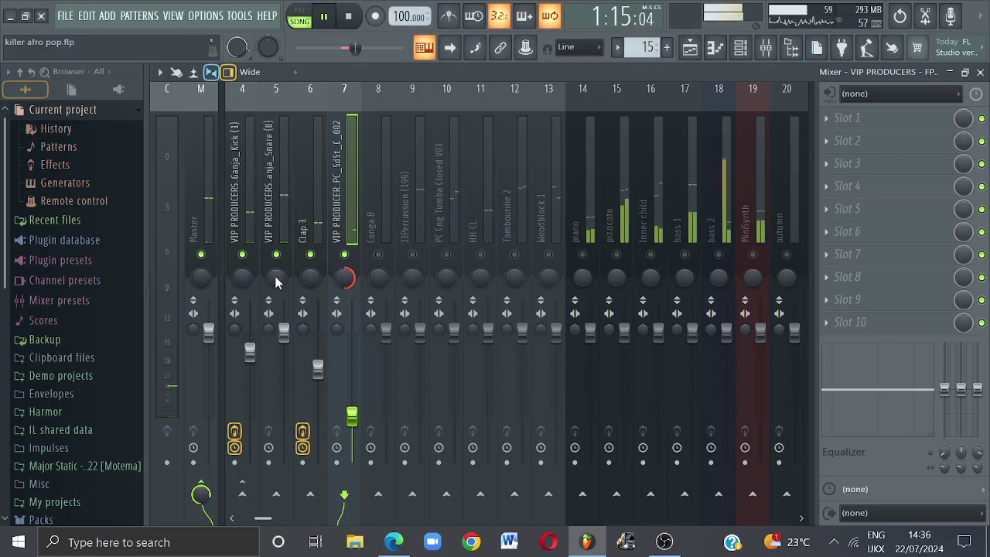
pyautogui.moveTo(286, 335); pyautogui.dragTo(284, 397)
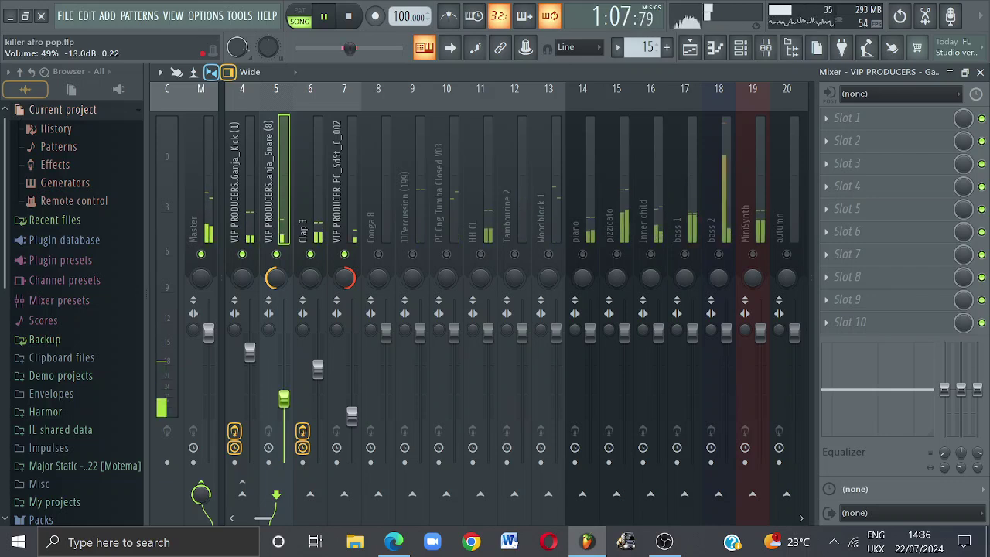
pyautogui.moveTo(352, 415); pyautogui.dragTo(352, 398)
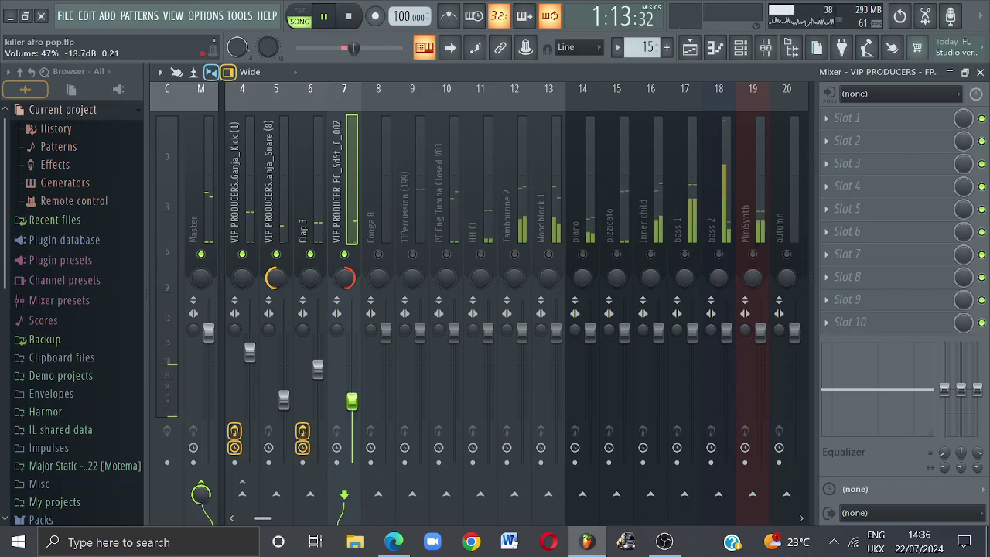
# Insert Fruity Limiter in the snare's first slot, in compressor mode with a raised ratio and a threshold of about -22.0 dB.
pyautogui.click(284, 212)
pyautogui.click(852, 124)
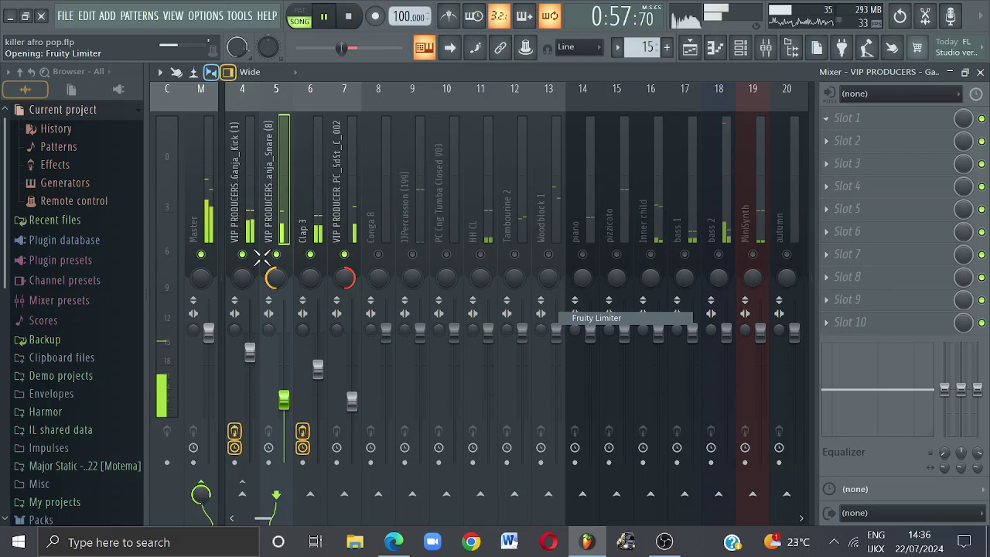
pyautogui.click(225, 369)
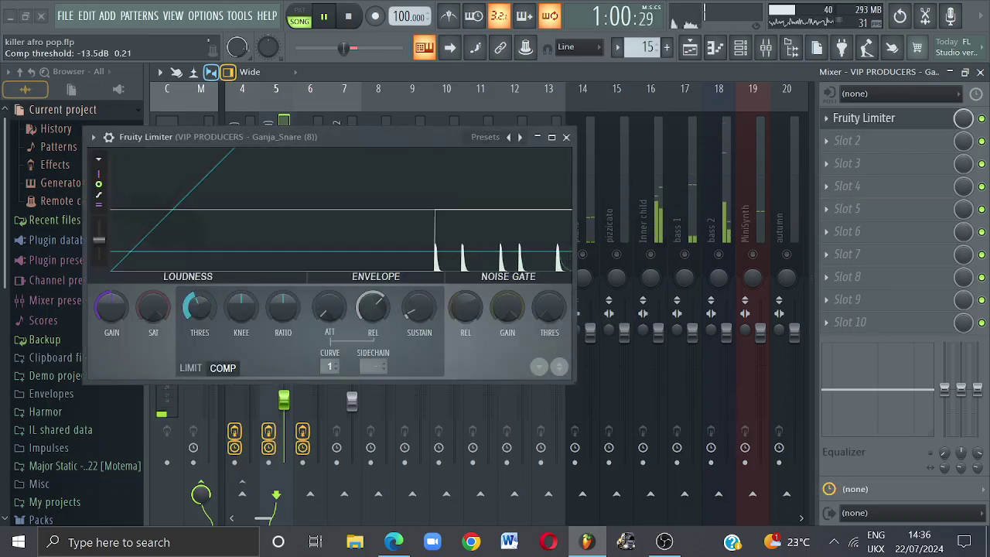
pyautogui.moveTo(272, 321); pyautogui.dragTo(272, 294)
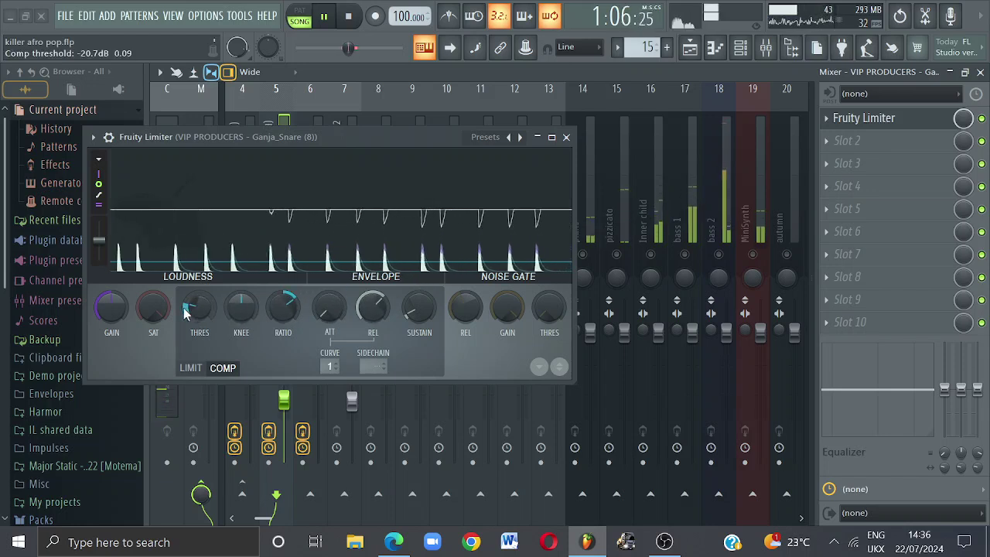
pyautogui.moveTo(191, 306); pyautogui.dragTo(191, 317)
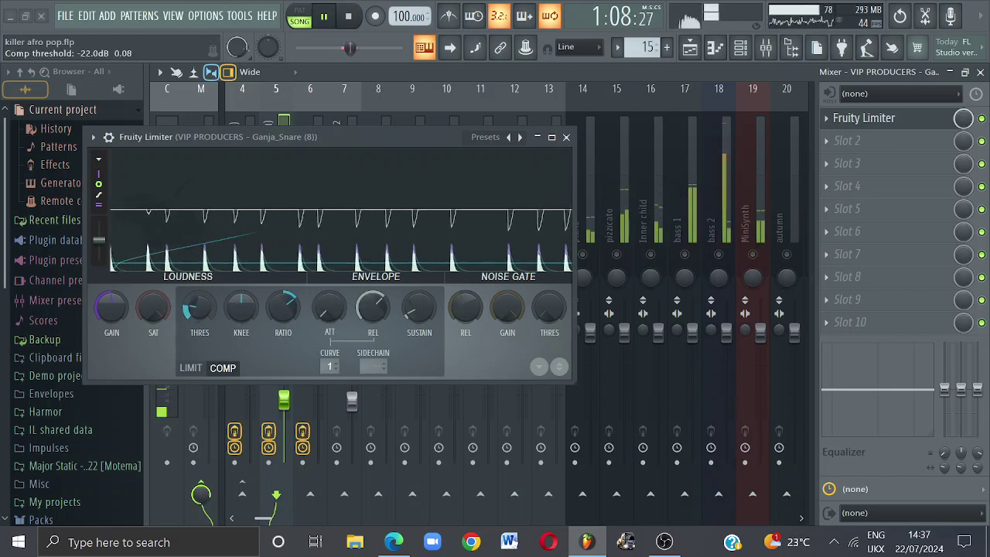
pyautogui.click(567, 137)
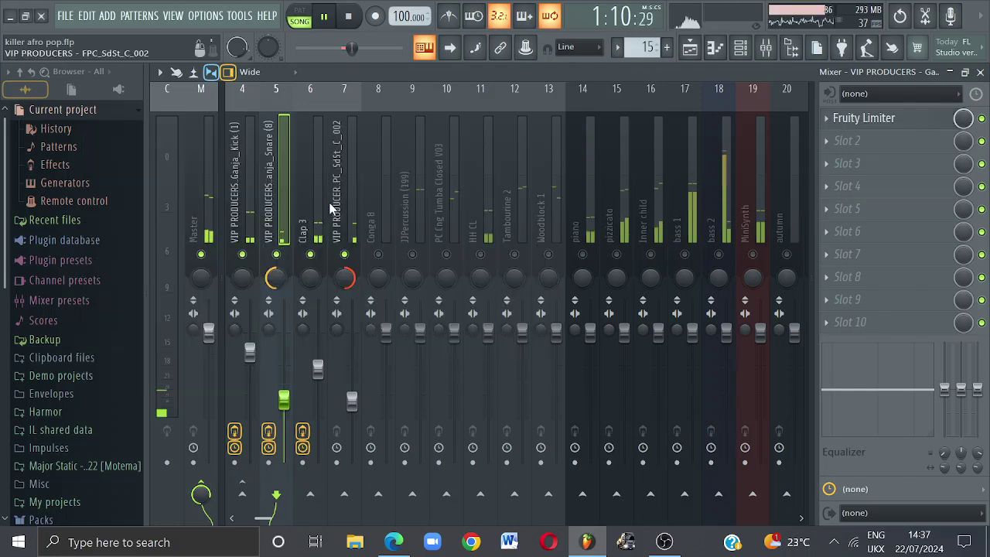
# Insert Fruity Parametric EQ 2 in the snare's second slot and pull band 1 down to -18 dB at about 193 Hz.
pyautogui.click(910, 148)
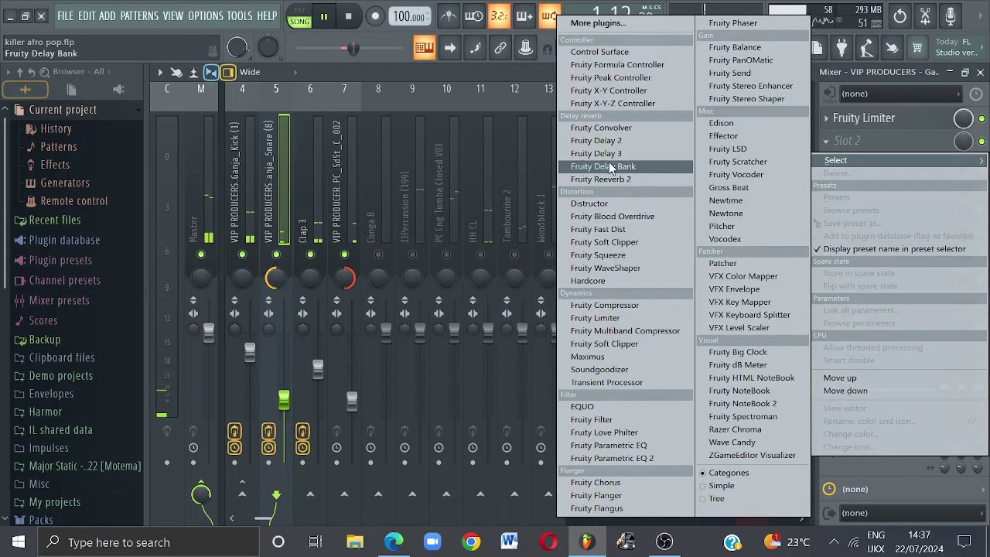
pyautogui.click(623, 459)
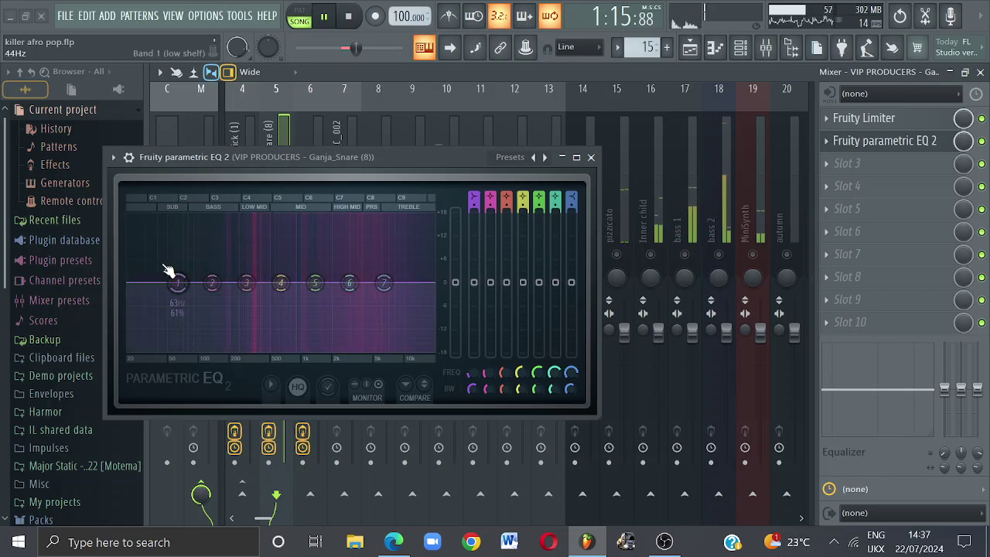
pyautogui.moveTo(177, 283); pyautogui.dragTo(230, 350)
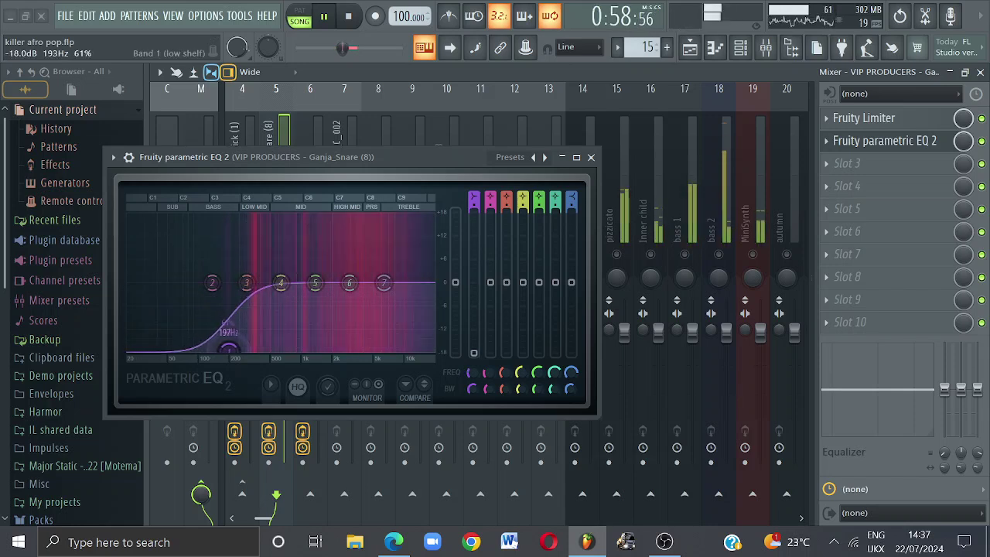
# In the snare EQ, slightly cut band 4 at about 632 Hz and band 6, and slightly boost band 5.
pyautogui.moveTo(351, 283); pyautogui.dragTo(387, 281)
pyautogui.moveTo(280, 283); pyautogui.dragTo(315, 278)
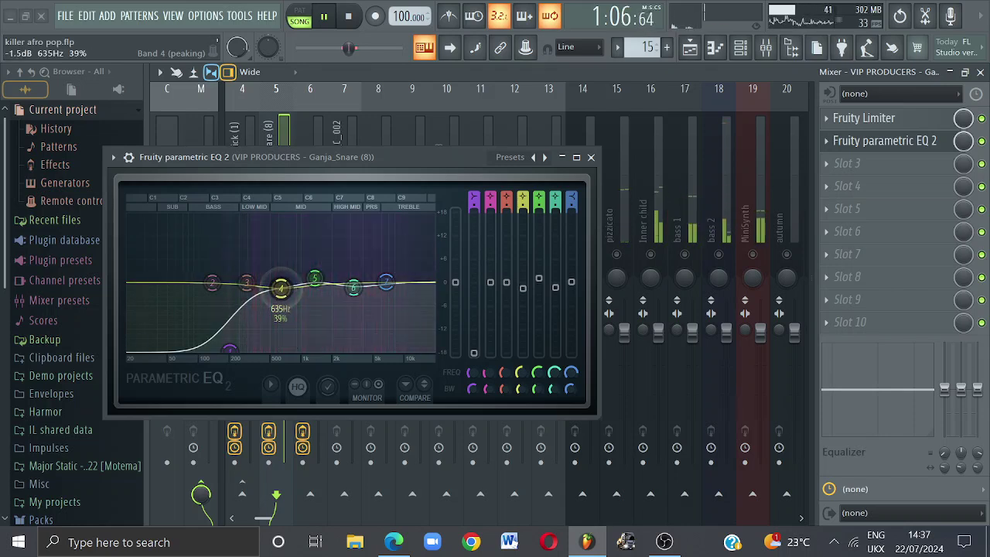
pyautogui.moveTo(280, 288); pyautogui.dragTo(281, 289)
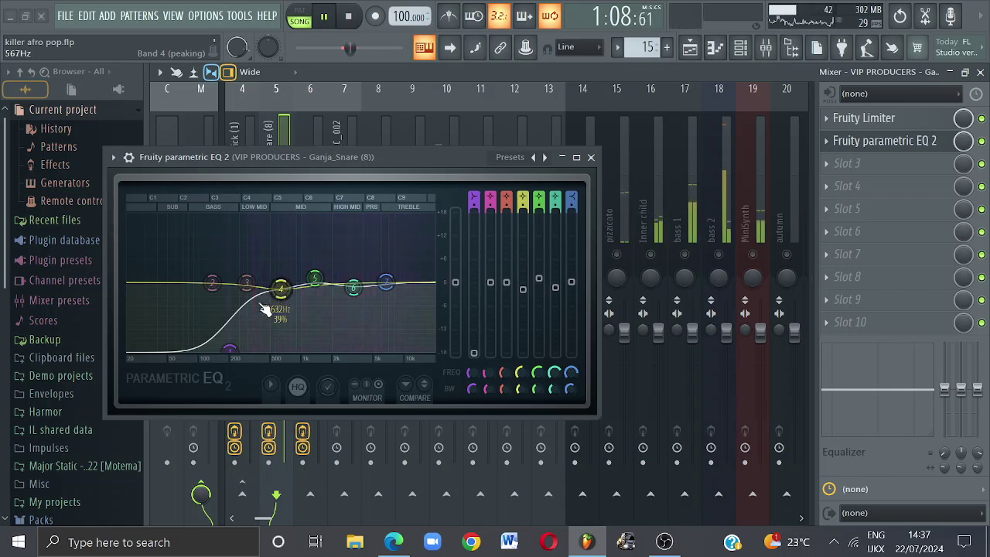
# Set the snare EQ's band 1 order to Steep 8, raise its frequency slightly and close the equalizer.
pyautogui.rightClick(231, 355)
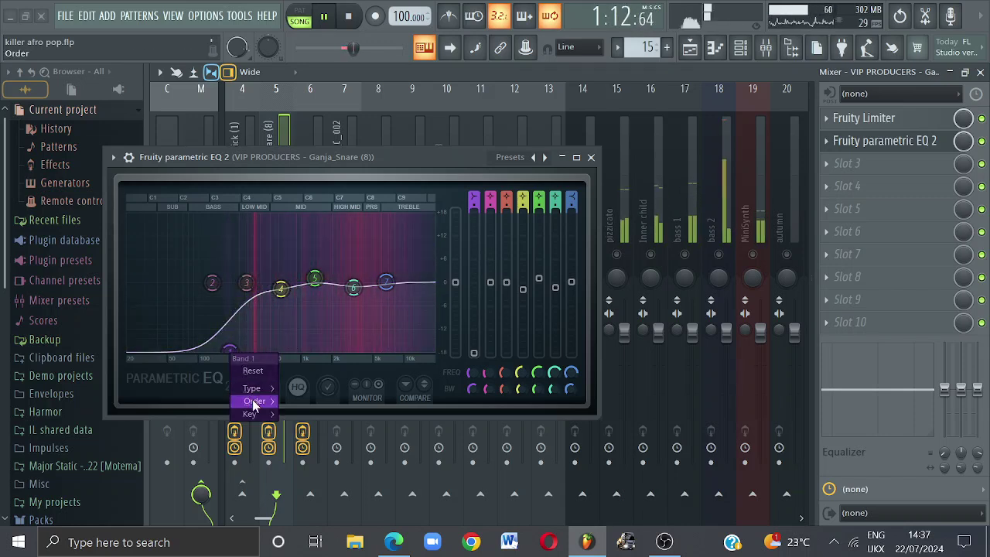
pyautogui.moveTo(253, 400)
pyautogui.click(303, 402)
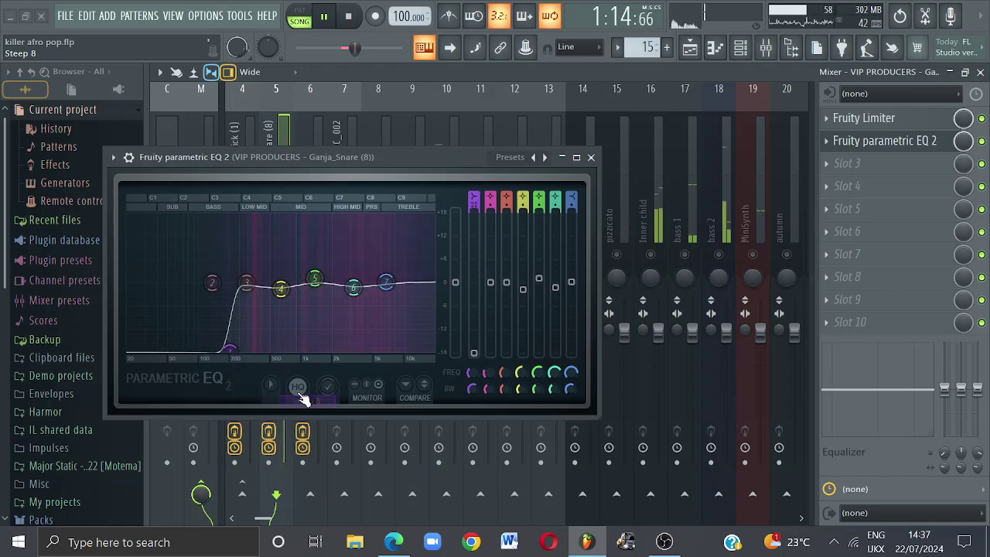
pyautogui.moveTo(468, 375); pyautogui.dragTo(469, 374)
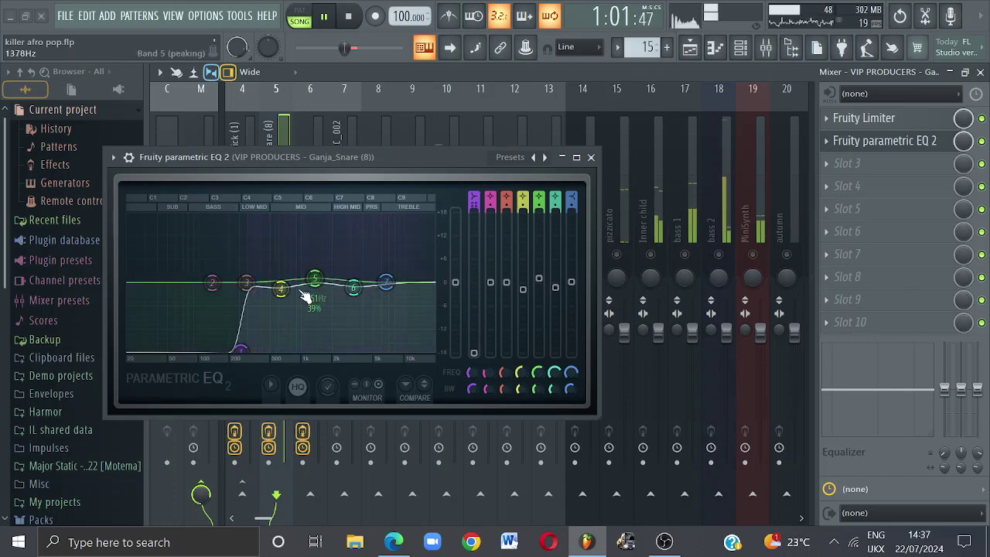
pyautogui.click(591, 157)
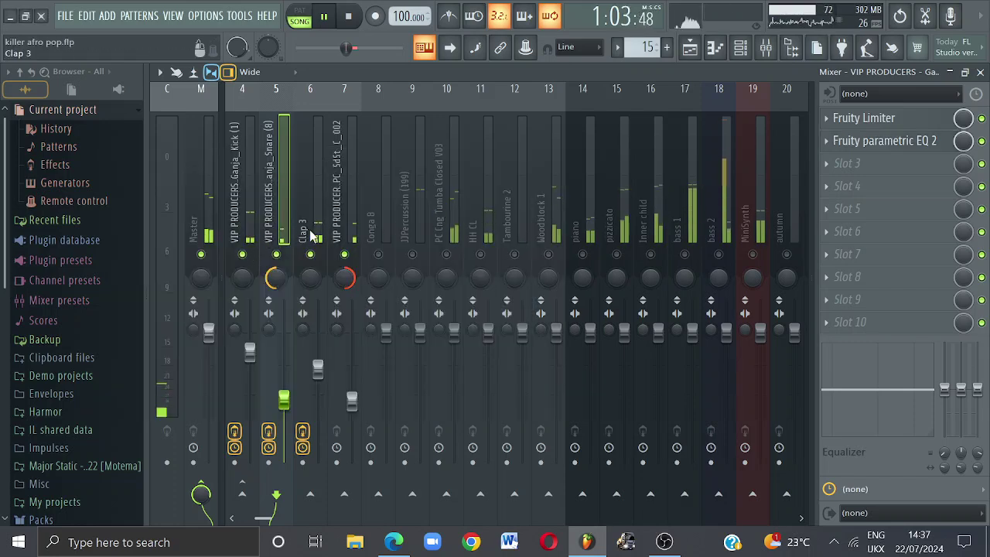
# Insert Fruity Parametric EQ 2 in Clap 3's second slot and pull band 1 fully down at about 436 Hz.
pyautogui.click(309, 224)
pyautogui.click(855, 140)
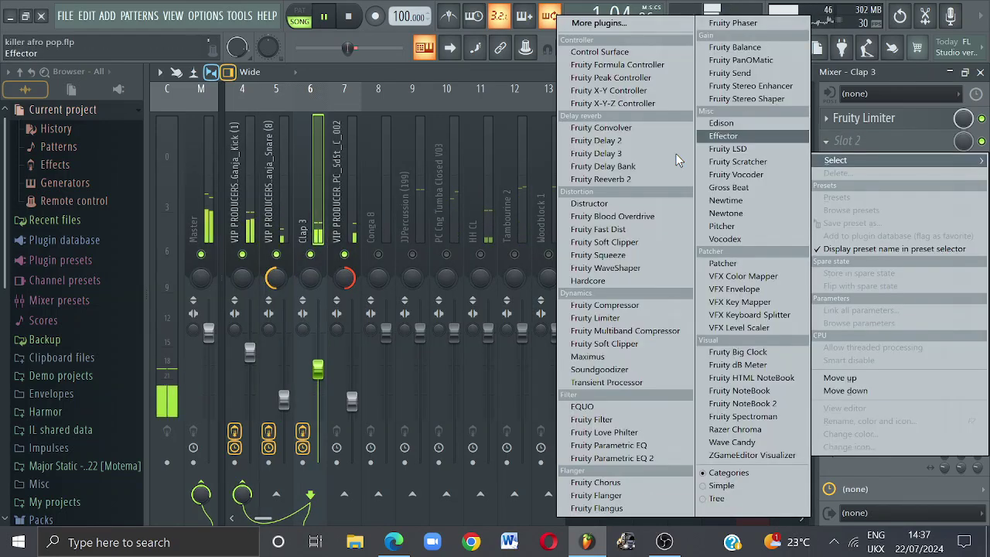
pyautogui.click(618, 457)
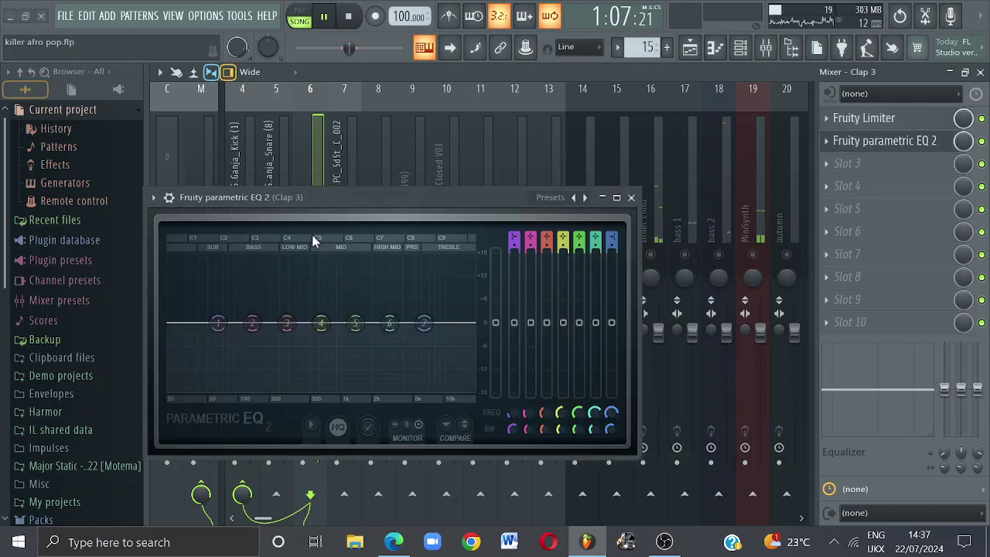
pyautogui.moveTo(224, 329); pyautogui.dragTo(310, 397)
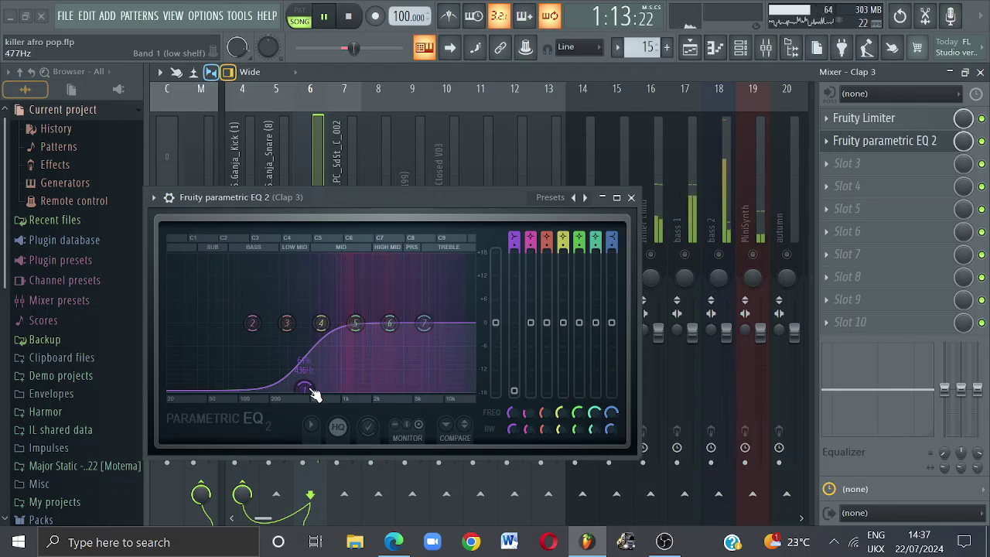
pyautogui.rightClick(307, 391)
pyautogui.moveTo(327, 428)
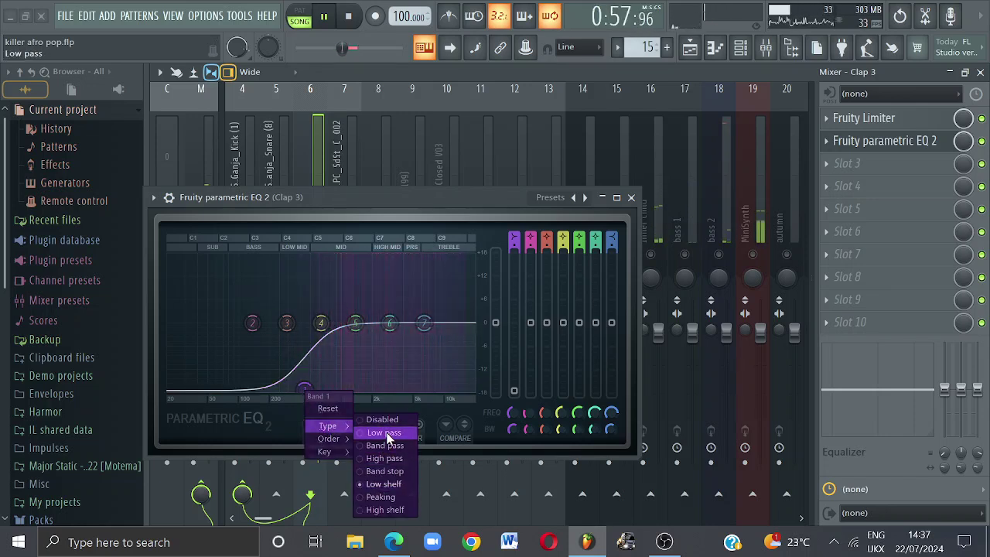
pyautogui.click(295, 396)
# Boost band 5 of the Clap 3 EQ to about 14.8 dB at 10074 Hz and narrow its bandwidth to 18%.
pyautogui.moveTo(356, 327); pyautogui.dragTo(445, 266)
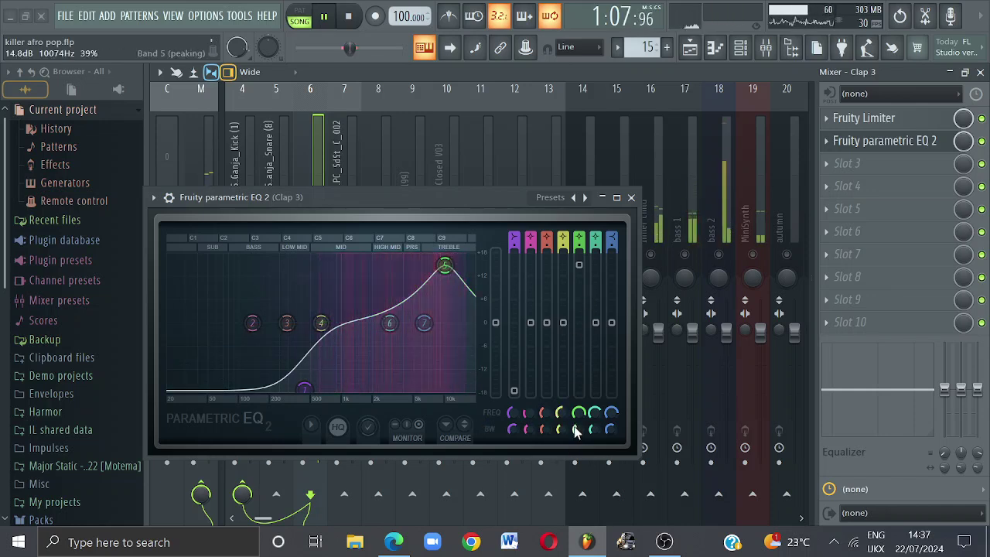
pyautogui.scroll(-5, 574, 430)
pyautogui.moveTo(579, 430); pyautogui.dragTo(578, 430)
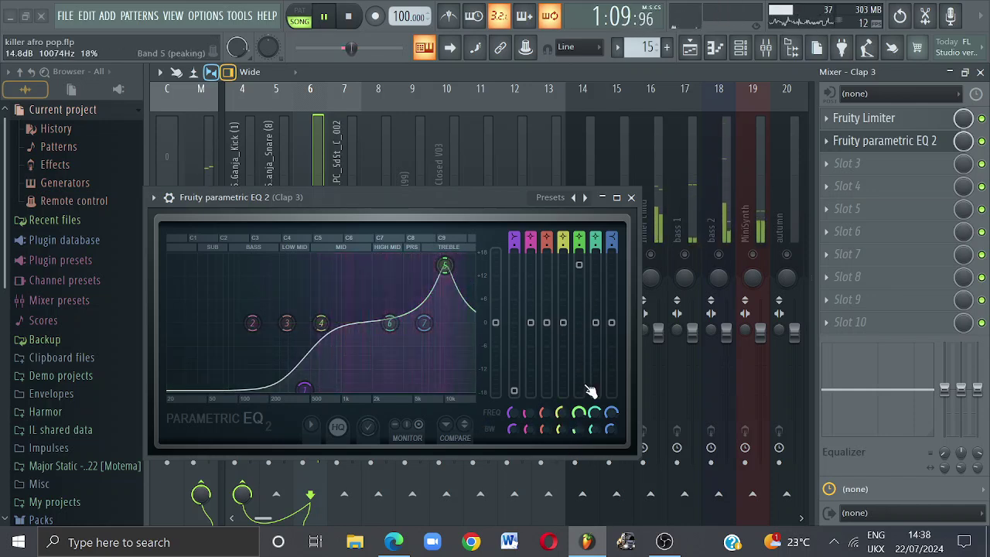
# Pull band 5 of the Clap 3 EQ down to about -5 dB at 10074 Hz, and set Clap 3's volume to 73%.
pyautogui.moveTo(579, 264); pyautogui.dragTo(580, 270)
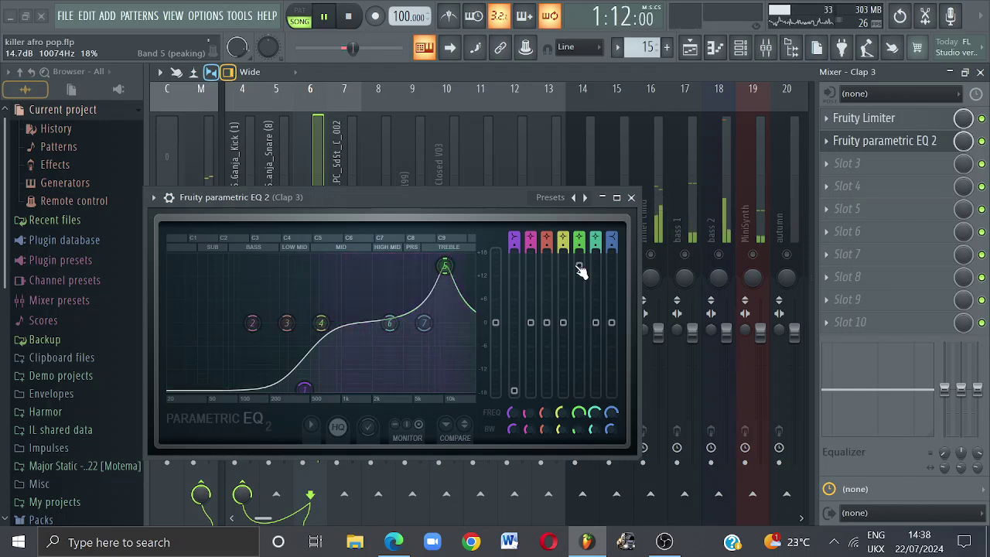
pyautogui.press('space')
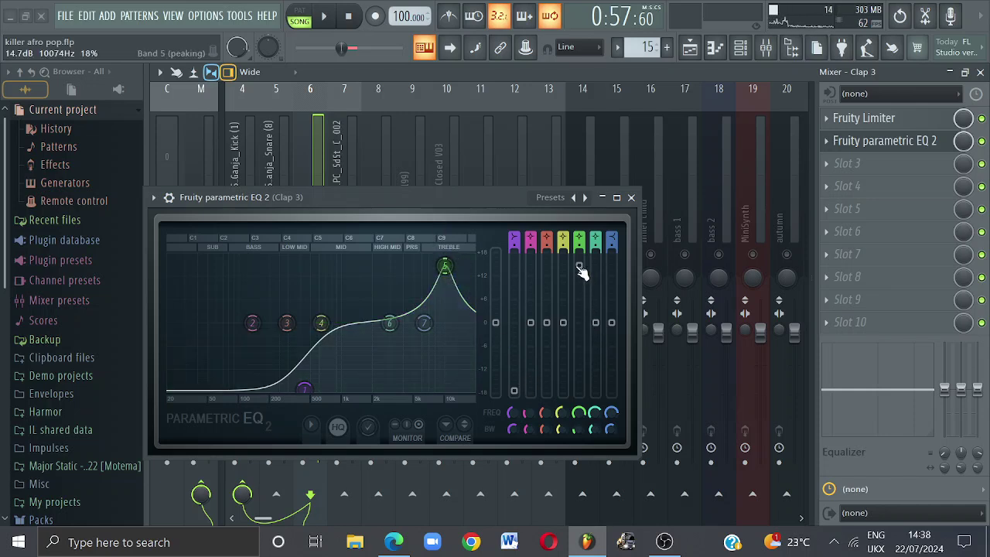
pyautogui.moveTo(579, 267); pyautogui.dragTo(579, 284)
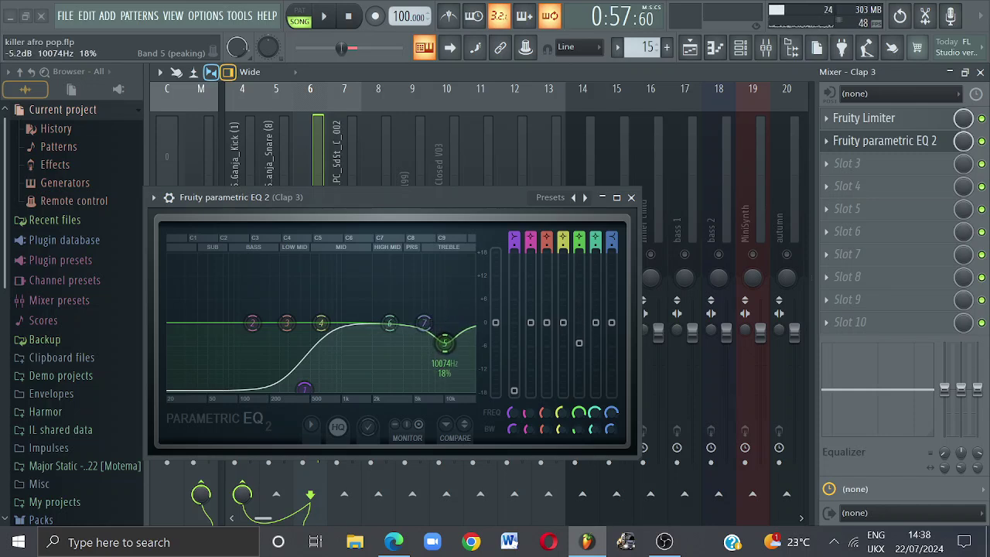
pyautogui.moveTo(578, 344); pyautogui.dragTo(579, 346)
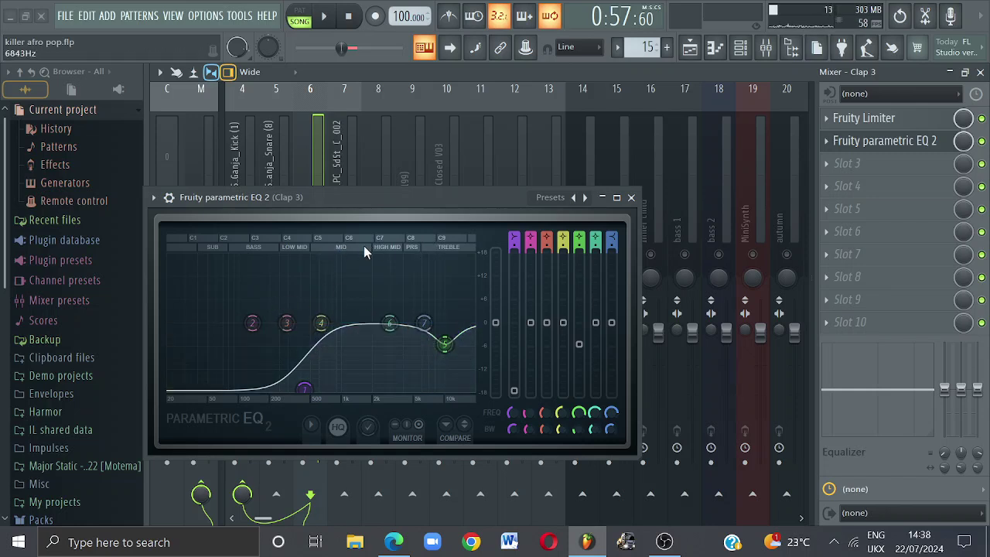
pyautogui.press('space')
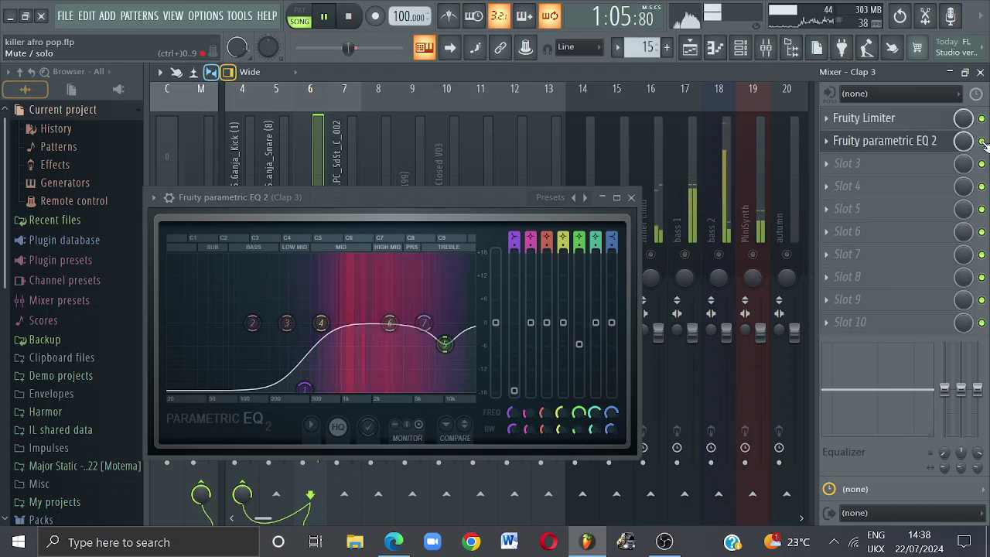
pyautogui.click(631, 197)
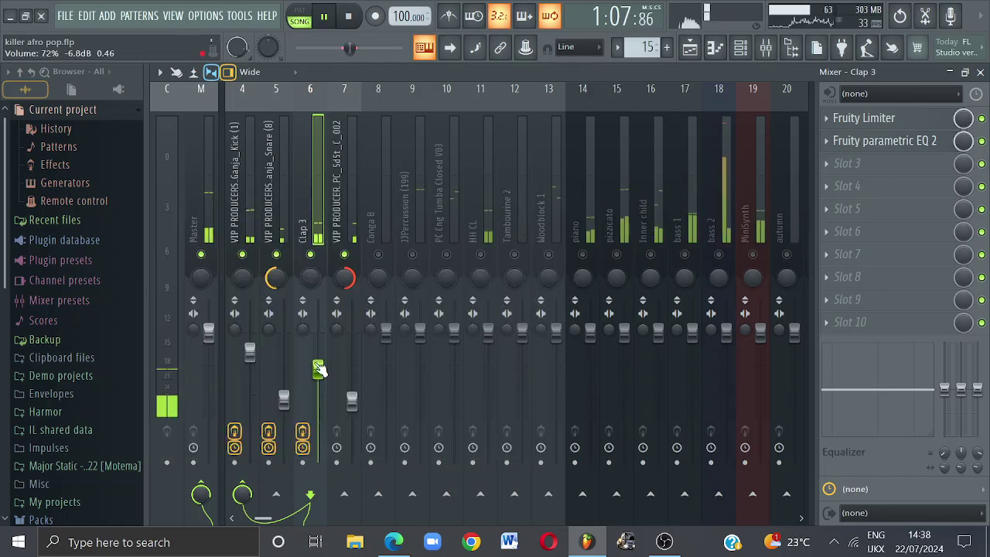
pyautogui.moveTo(321, 380); pyautogui.dragTo(321, 376)
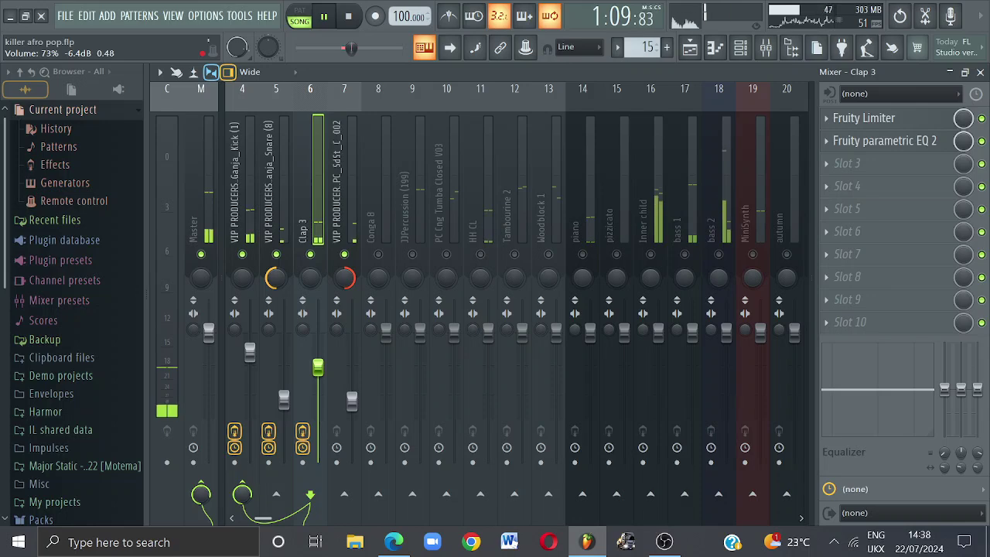
# Insert Fruity Compressor in the first slot of the FPC_SdSt_C_002 track and close its window.
pyautogui.click(346, 209)
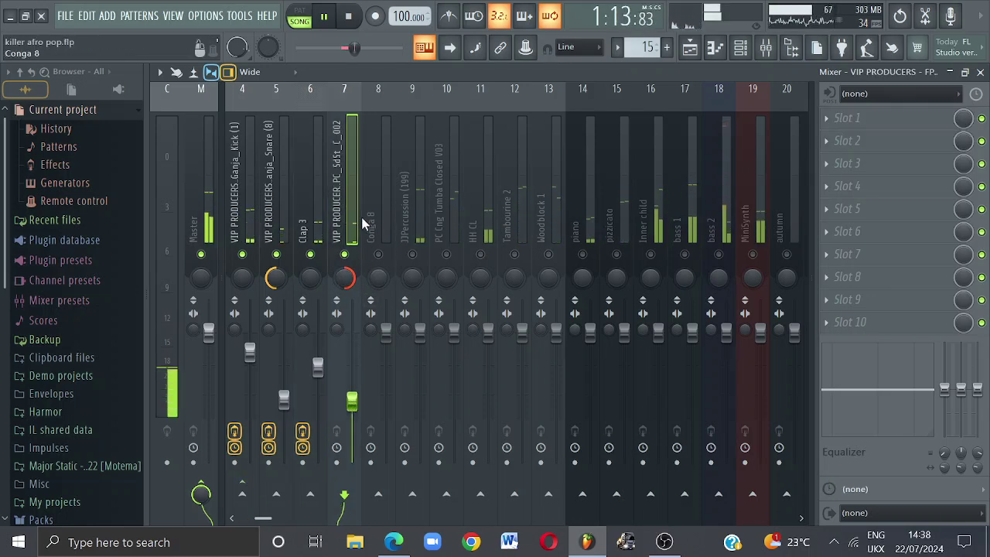
pyautogui.click(843, 122)
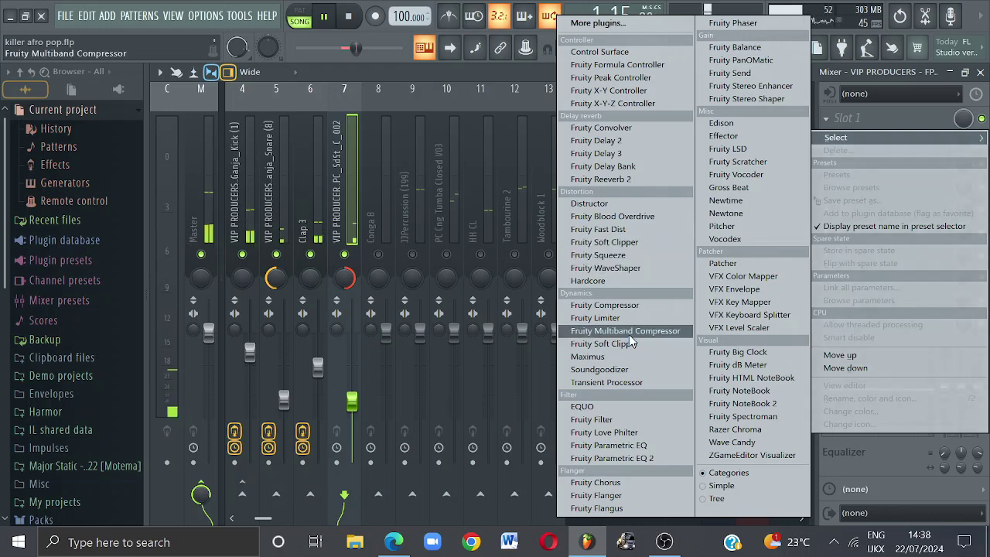
pyautogui.click(622, 307)
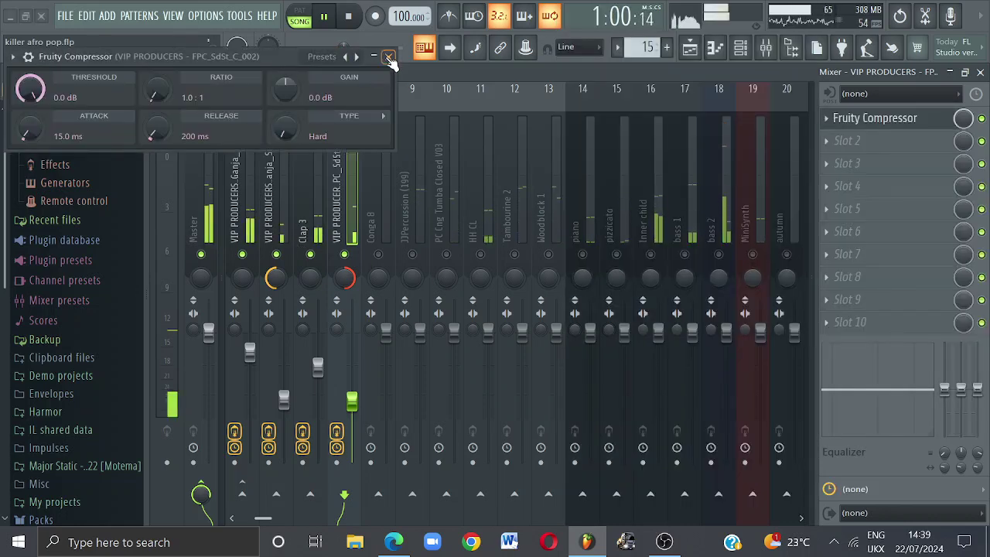
pyautogui.click(390, 61)
# Replace the Fruity Compressor on the FPC_SdSt_C_002 track with Fruity Limiter.
pyautogui.click(826, 118)
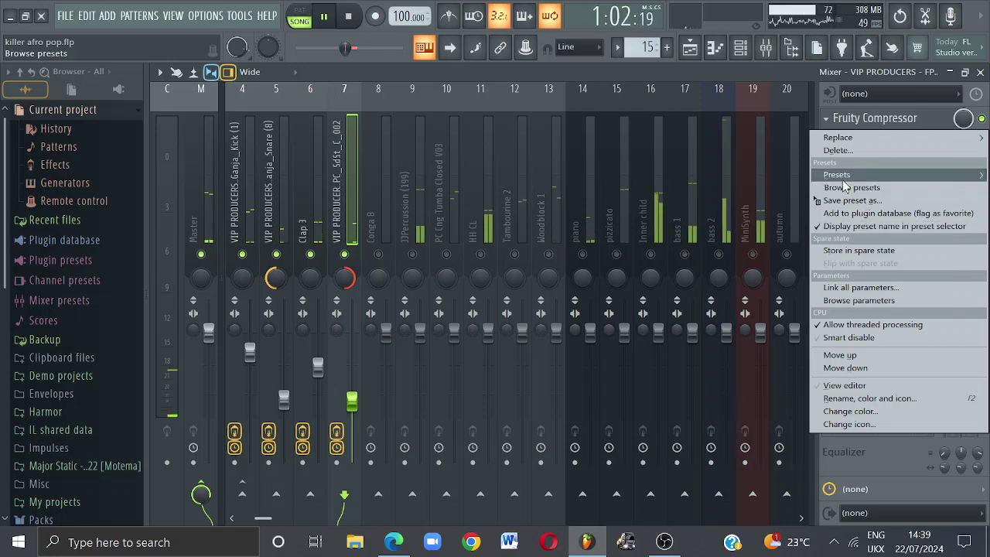
pyautogui.moveTo(845, 186)
pyautogui.moveTo(840, 137)
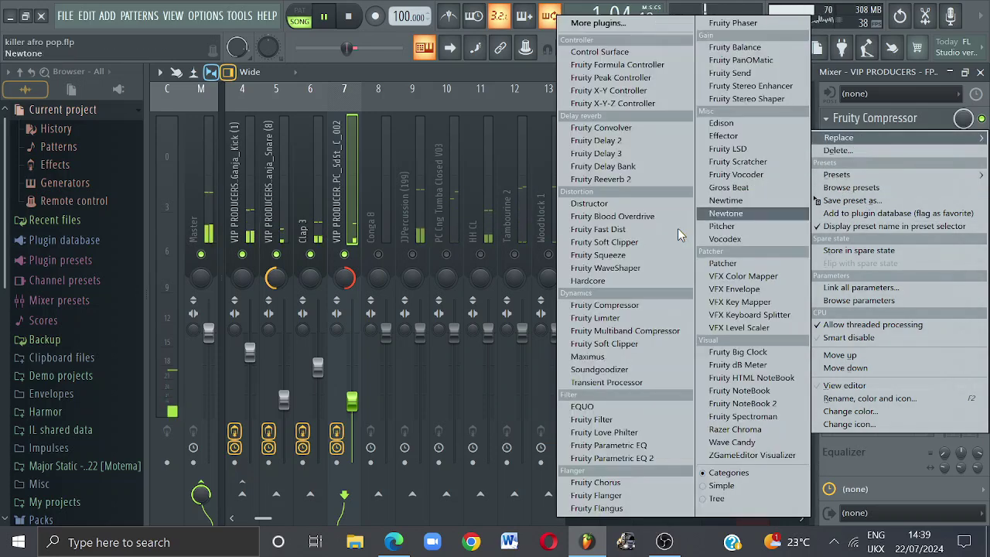
pyautogui.click(619, 319)
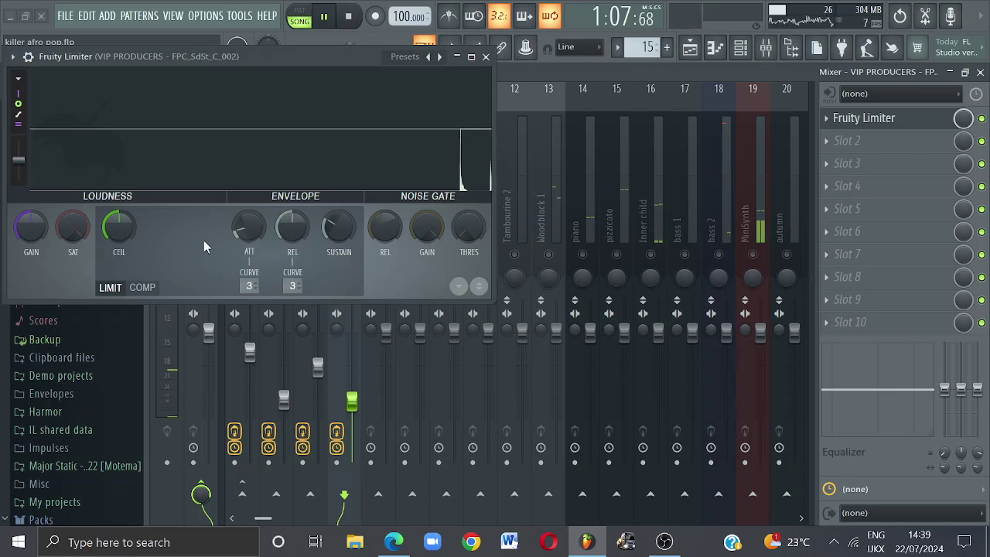
# Switch the limiter to compressor mode, lower its threshold and raise its ratio, then close it.
pyautogui.click(143, 287)
pyautogui.moveTo(119, 227); pyautogui.dragTo(119, 263)
pyautogui.moveTo(201, 232); pyautogui.dragTo(203, 222)
pyautogui.moveTo(112, 232); pyautogui.dragTo(112, 239)
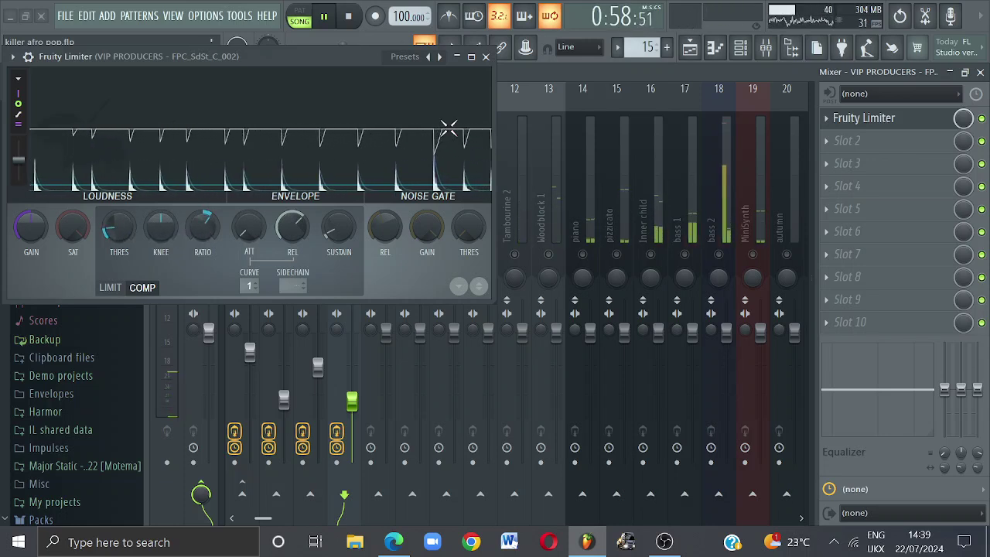
pyautogui.click(486, 57)
# Insert Fruity Parametric EQ 2 in the FPC_SdSt_C_002 track's second slot and pull band 1 down to -18 dB at about 191 Hz.
pyautogui.click(847, 141)
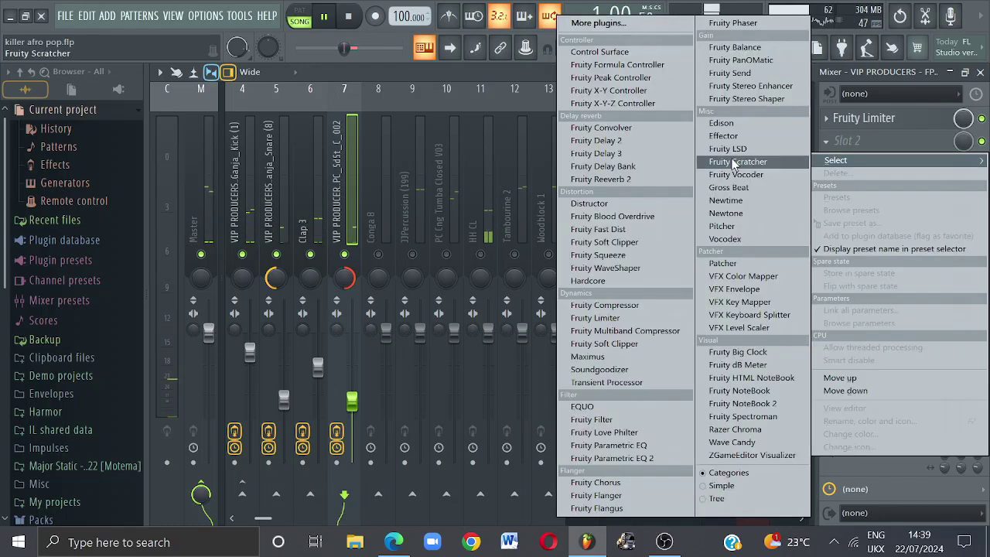
pyautogui.click(623, 459)
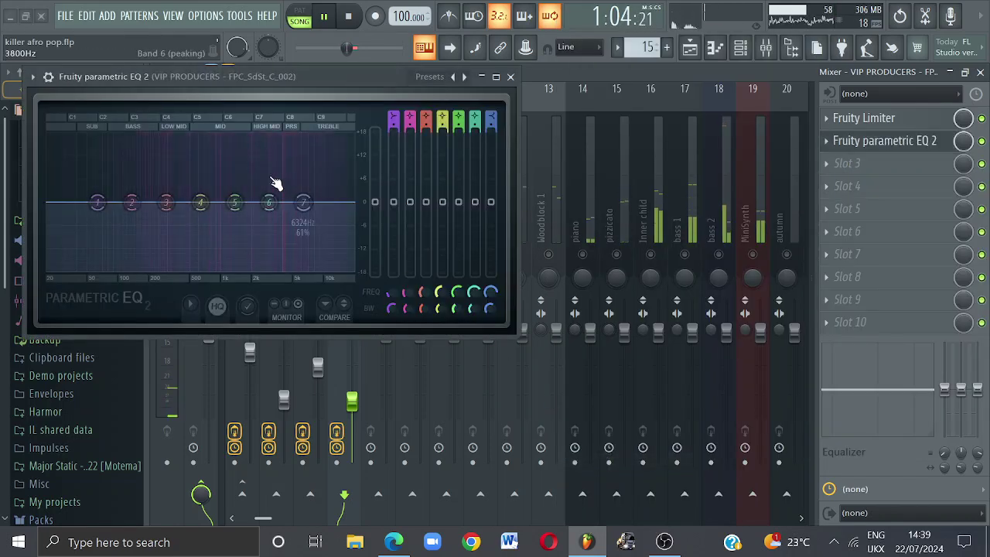
pyautogui.moveTo(88, 203); pyautogui.dragTo(154, 270)
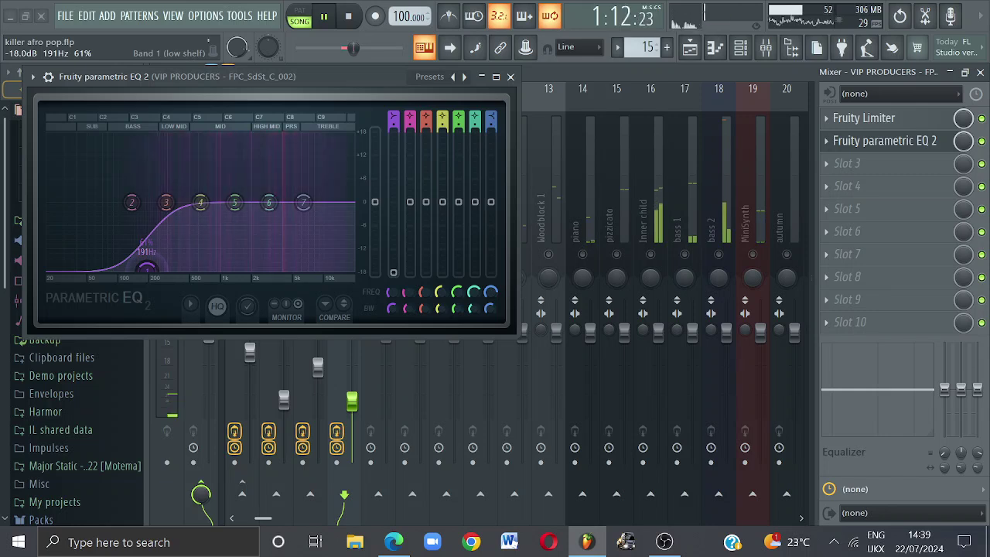
pyautogui.click(511, 77)
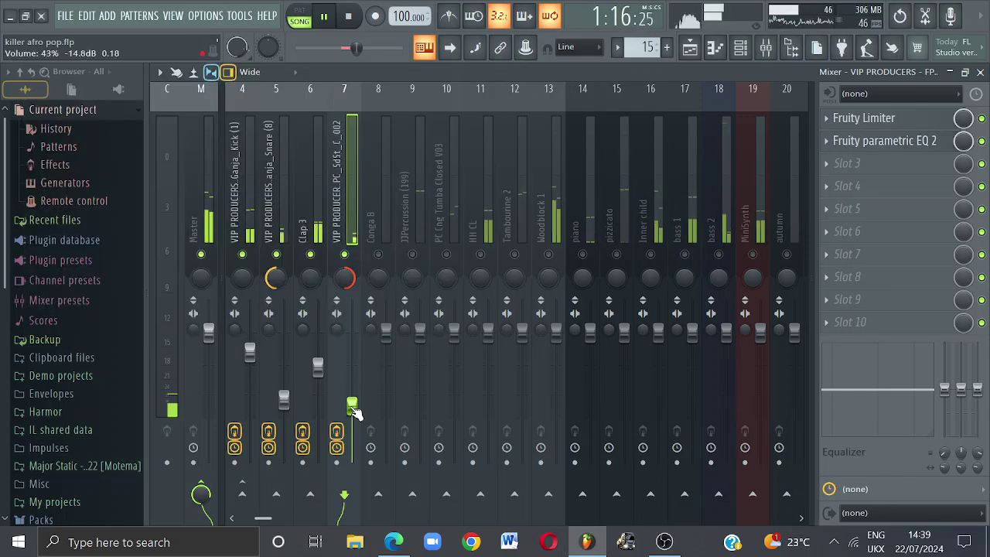
pyautogui.click(317, 224)
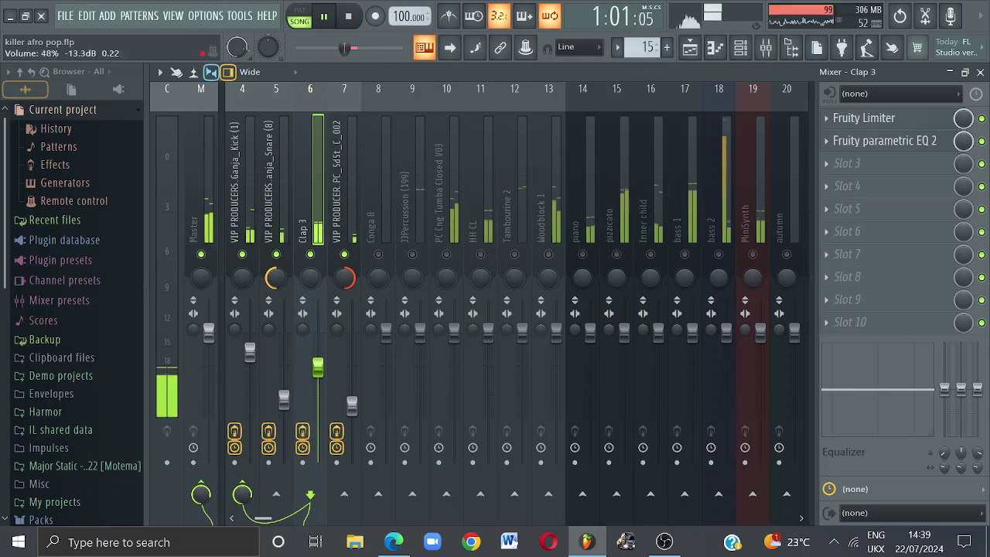
pyautogui.click(284, 399)
pyautogui.click(317, 189)
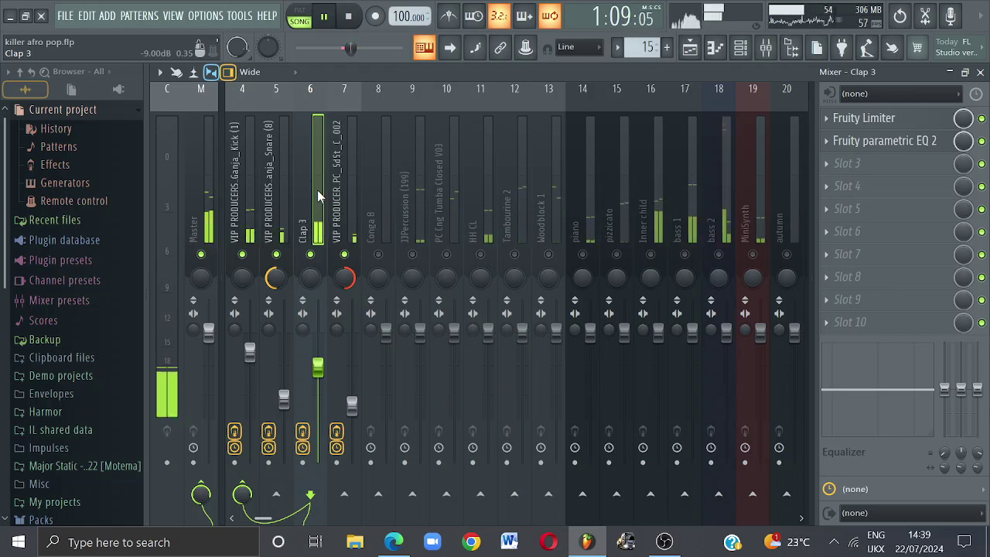
pyautogui.press('space')
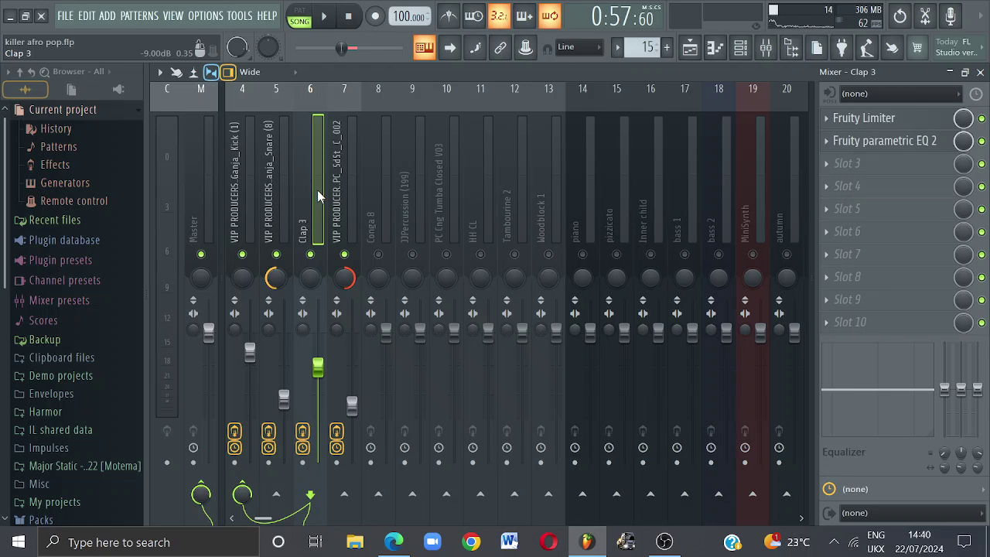
pyautogui.press('space')
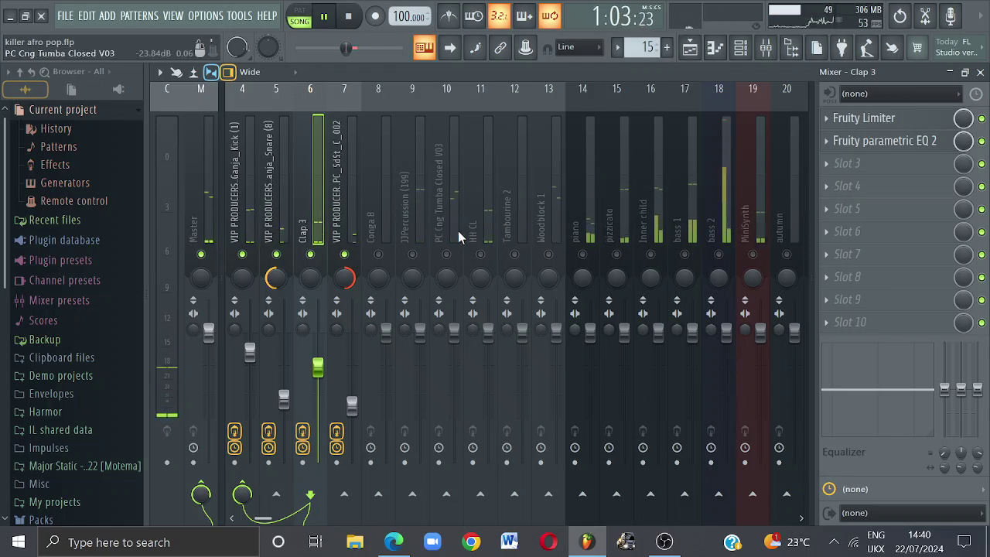
pyautogui.click(482, 226)
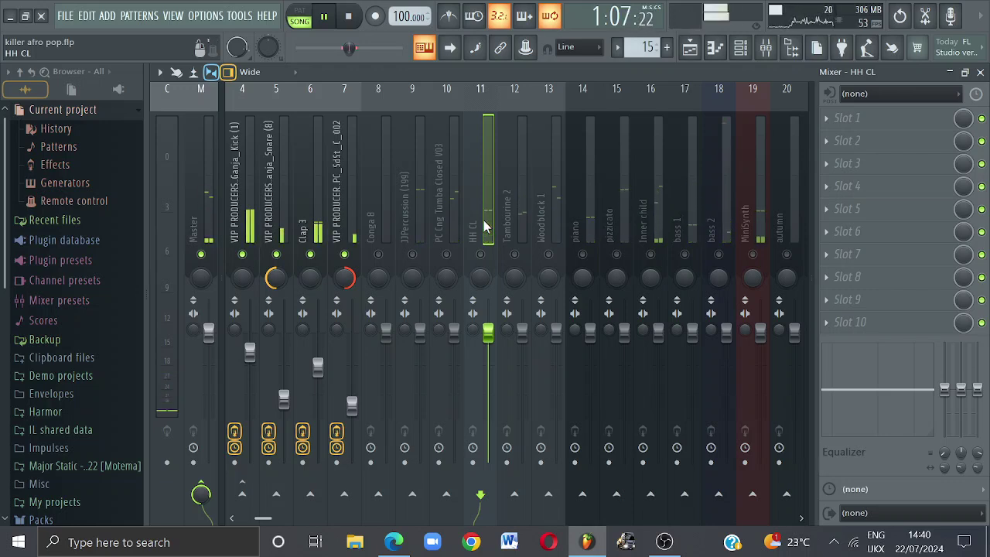
# Unmute the Woodblock 1 track and pan it to the left while the loop plays.
pyautogui.click(544, 219)
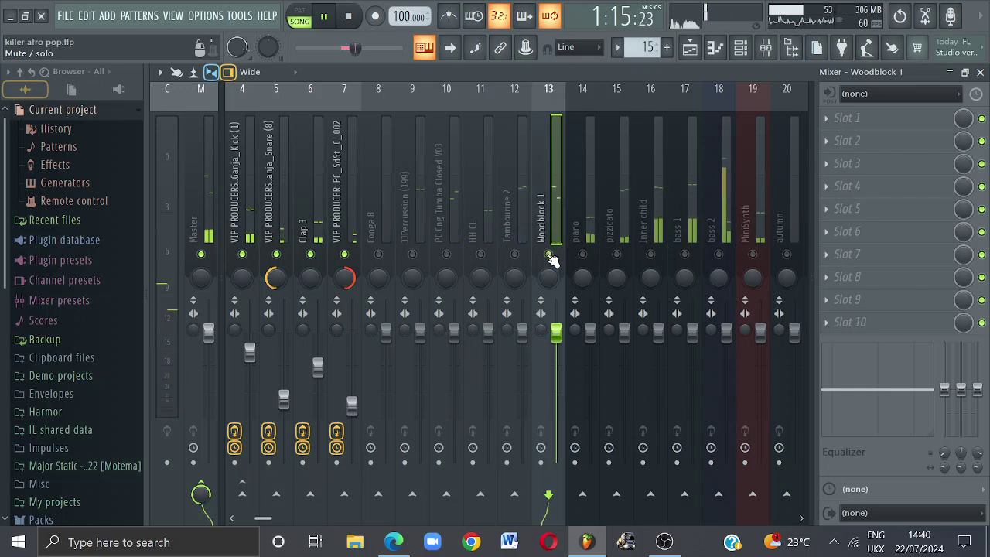
pyautogui.moveTo(553, 271); pyautogui.dragTo(553, 244)
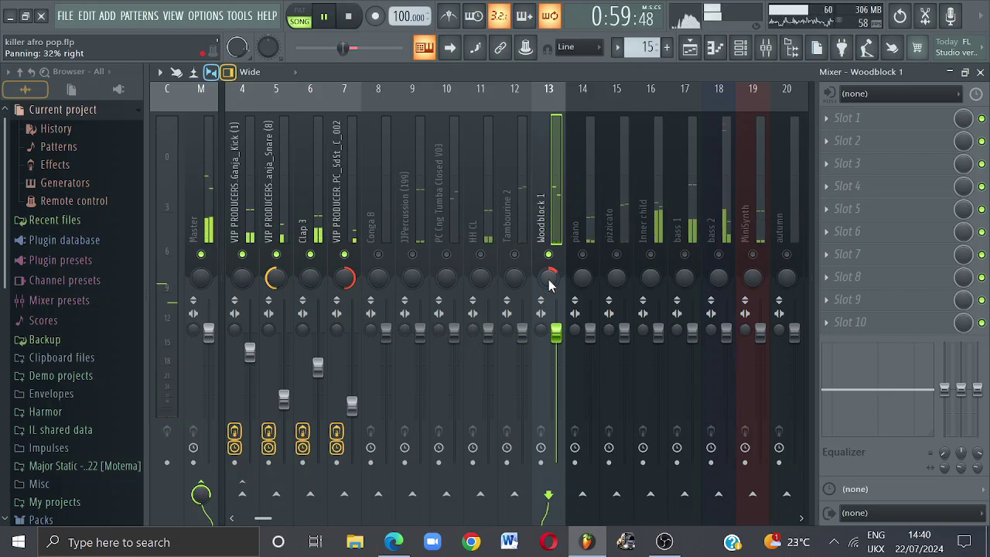
pyautogui.press('space')
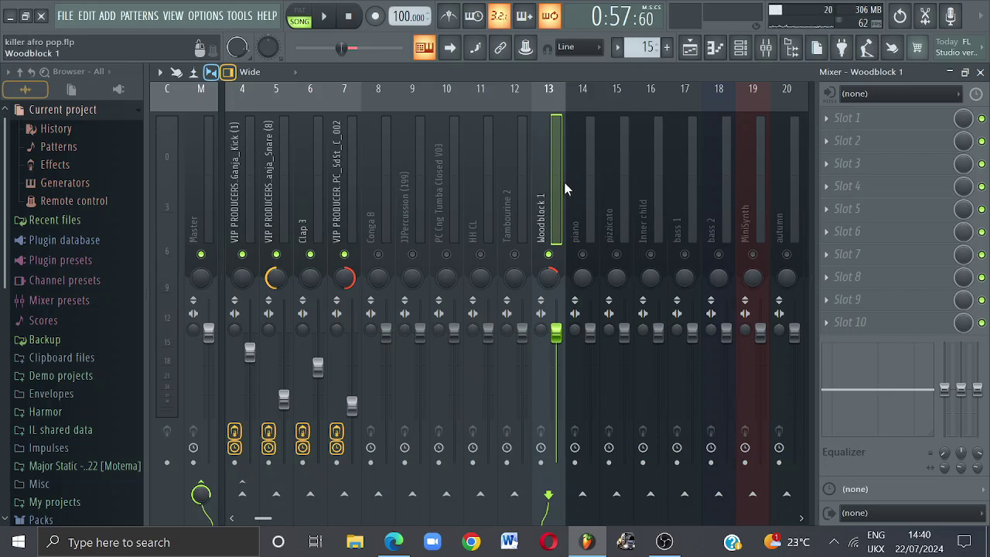
pyautogui.press('space')
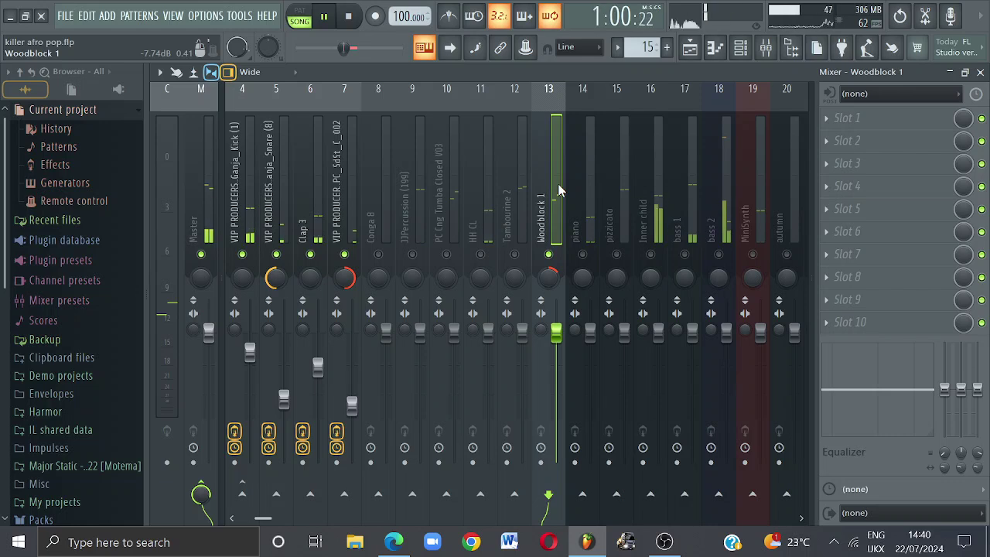
pyautogui.moveTo(554, 279); pyautogui.dragTo(549, 279)
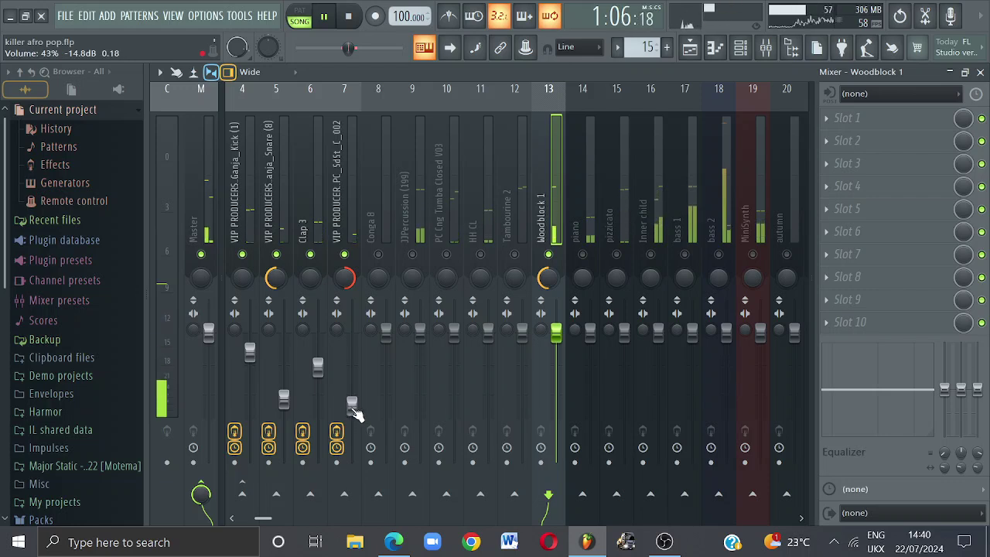
# Lower the FPC_SdSt_C_002 volume to 24% and bring Woodblock 1's volume to slightly above 57%.
pyautogui.moveTo(352, 406); pyautogui.dragTo(352, 435)
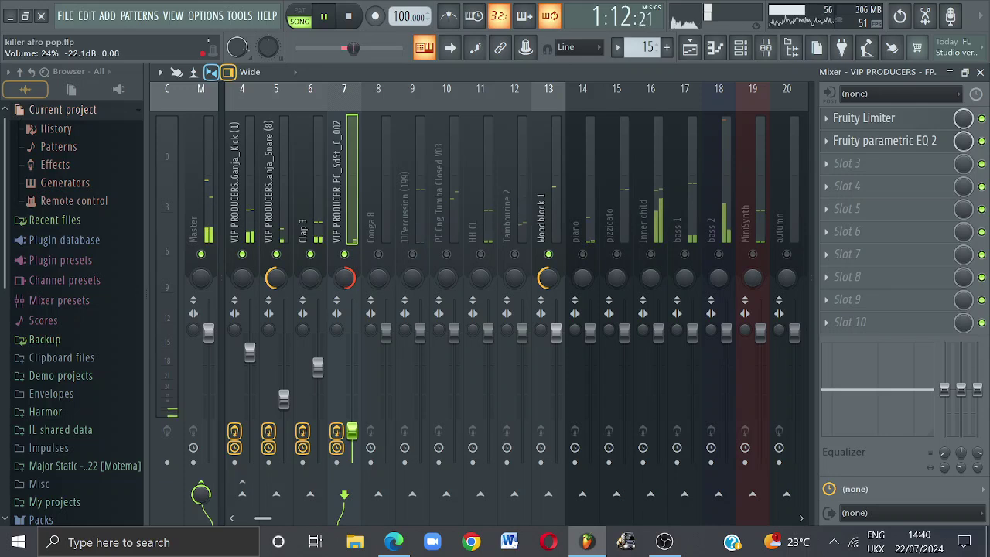
pyautogui.click(542, 220)
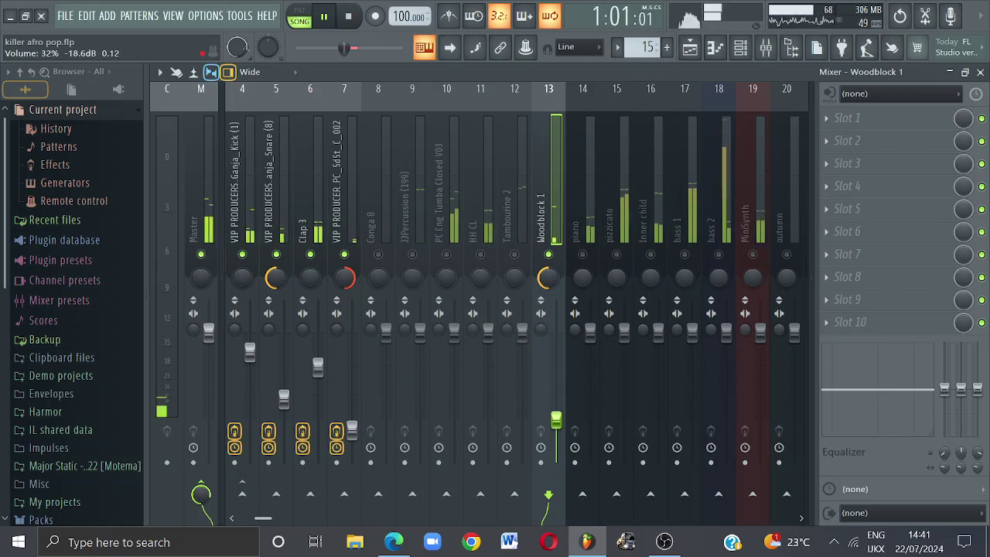
pyautogui.moveTo(556, 420); pyautogui.dragTo(556, 404)
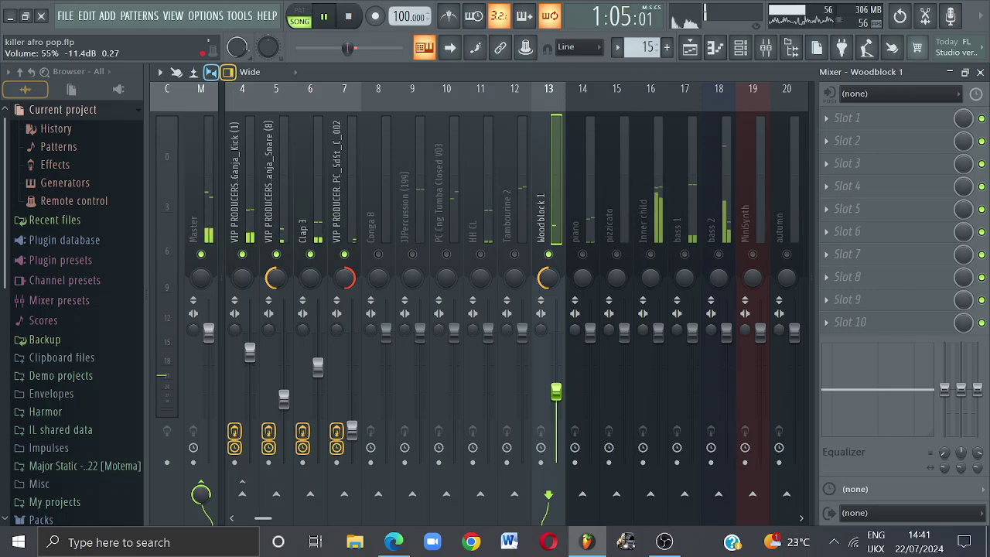
pyautogui.moveTo(556, 389); pyautogui.dragTo(556, 388)
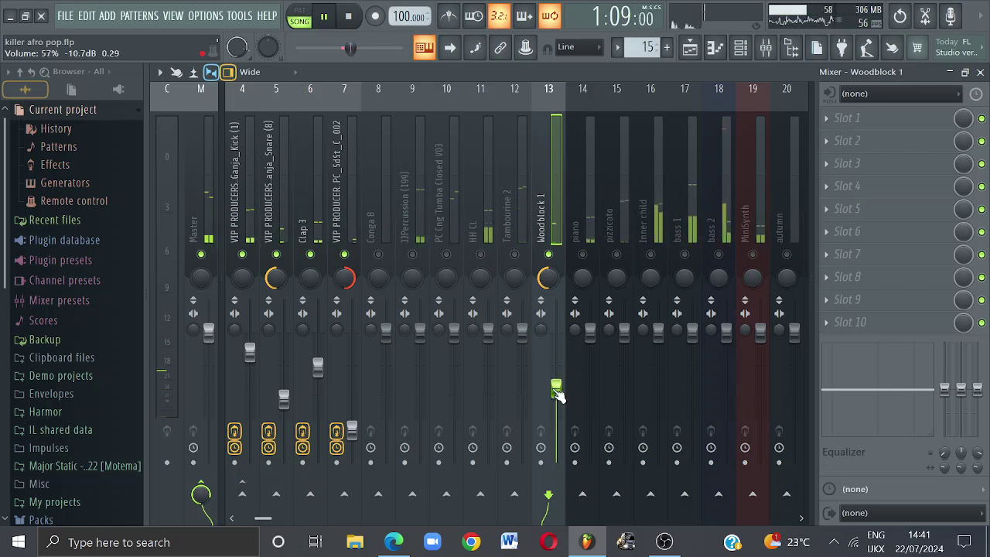
pyautogui.moveTo(557, 389); pyautogui.dragTo(556, 384)
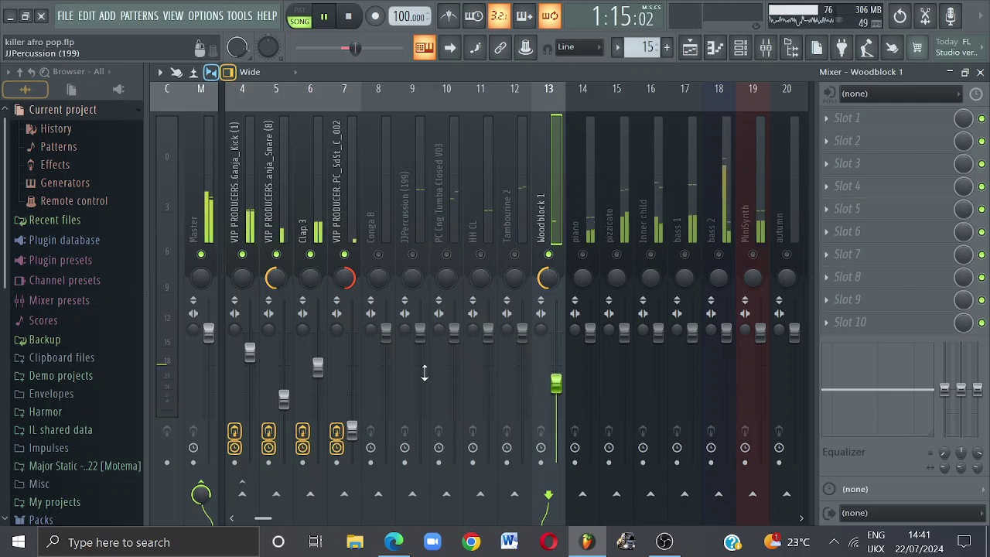
# Raise the FPC_SdSt_C_002 track's volume to 31%.
pyautogui.click(352, 431)
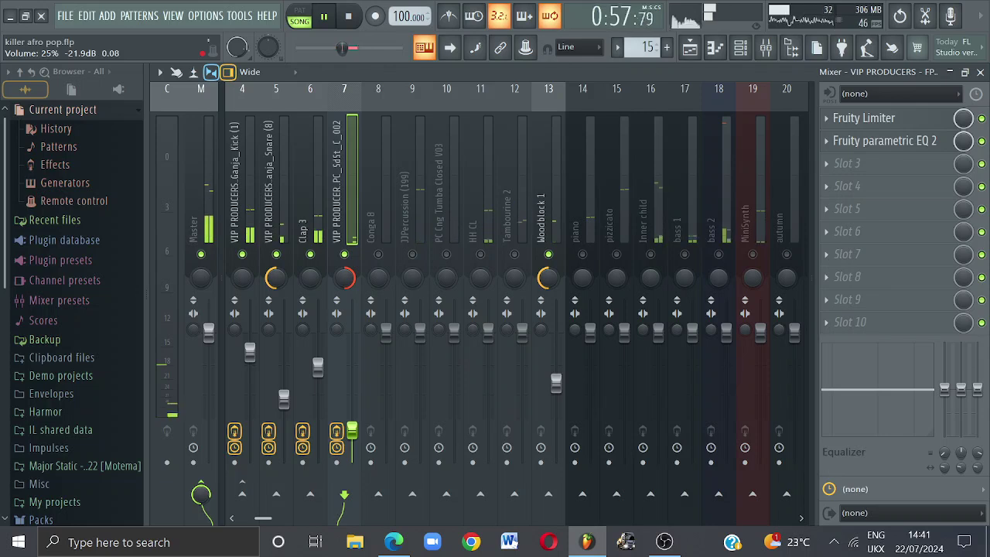
pyautogui.moveTo(353, 433); pyautogui.dragTo(353, 420)
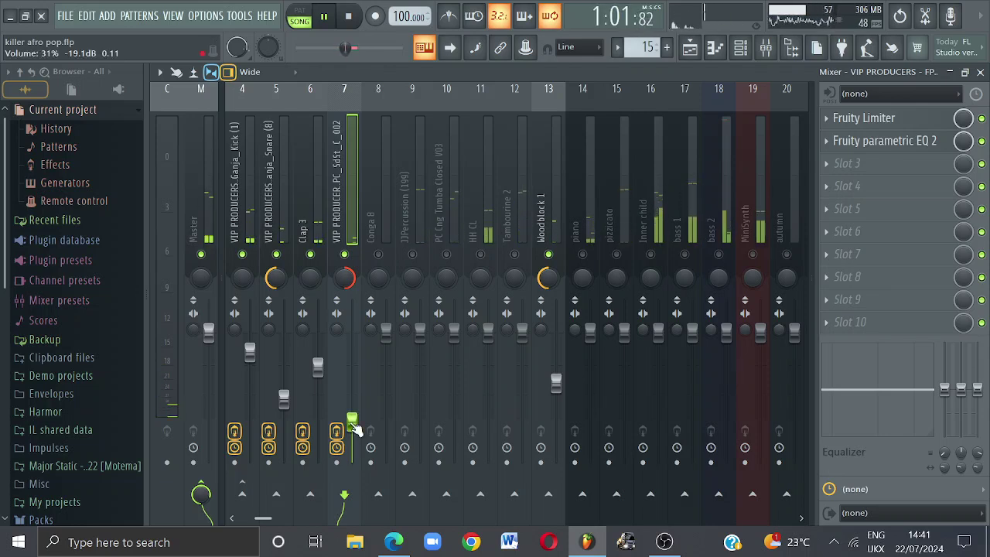
# Insert Fruity Limiter in the Woodblock 1 track's first slot and switch it to compressor mode.
pyautogui.press('space')
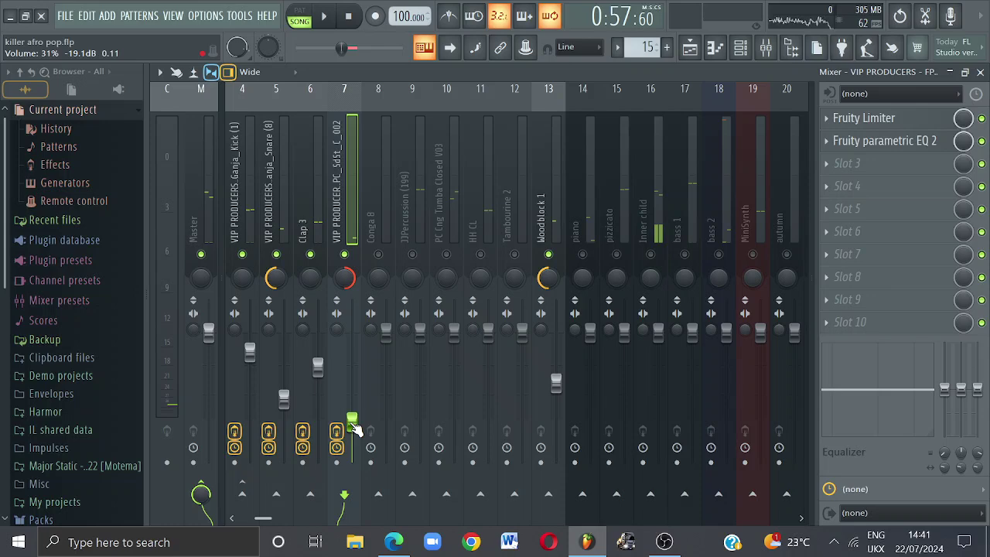
pyautogui.click(556, 164)
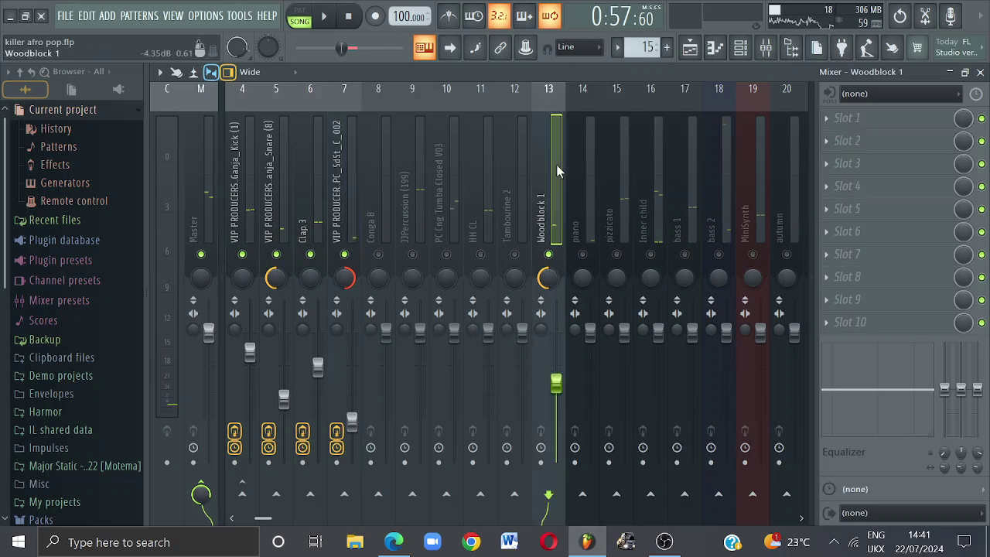
pyautogui.click(847, 121)
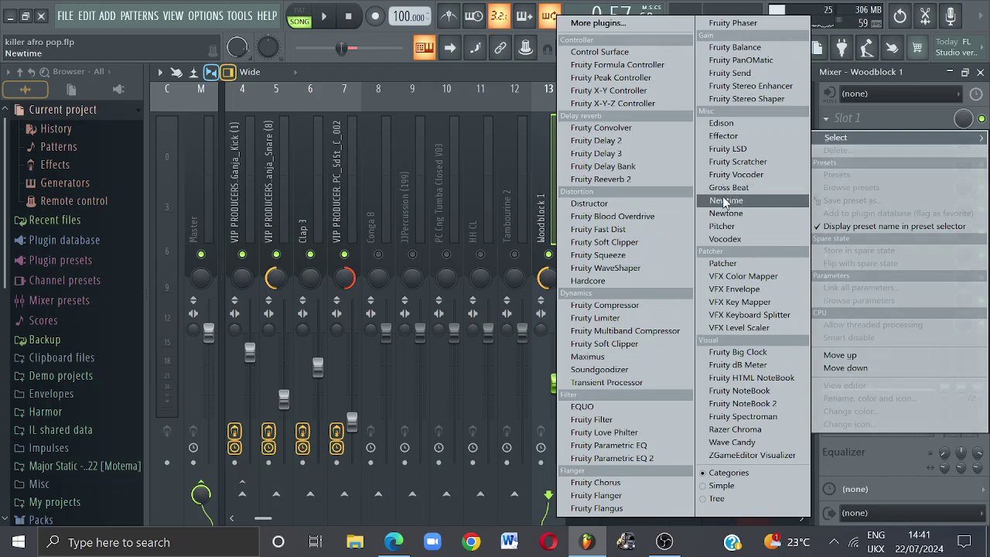
pyautogui.click(611, 318)
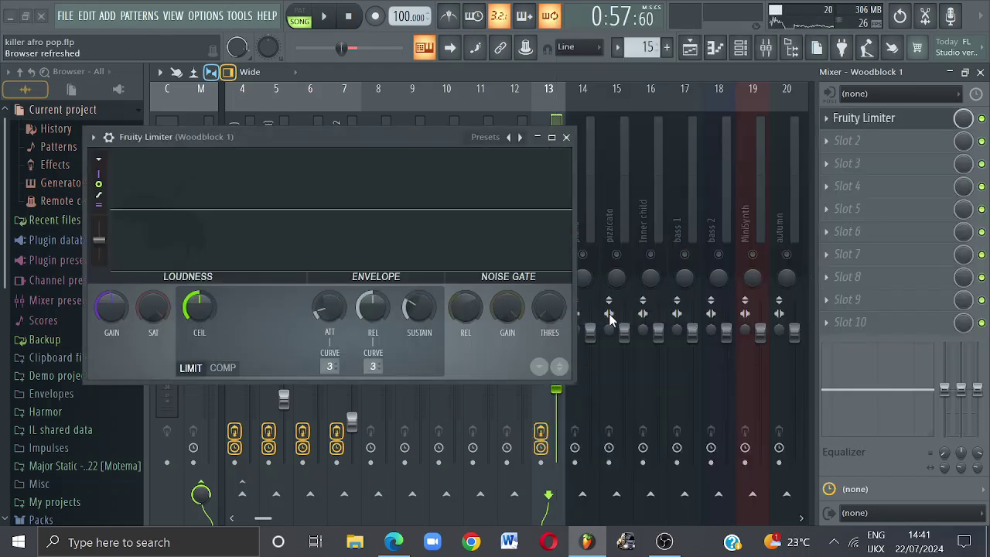
pyautogui.click(225, 368)
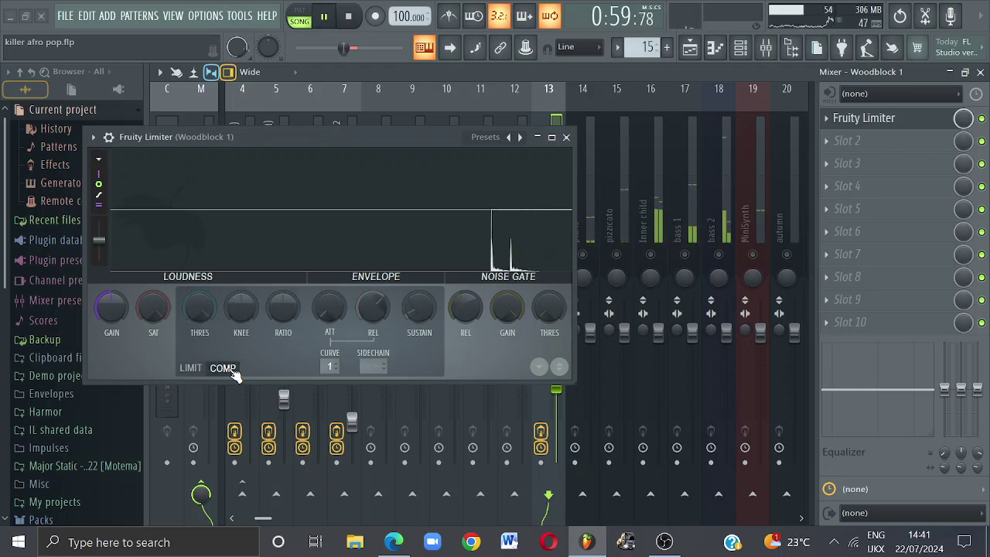
# Lower the Woodblock 1 compressor's threshold to -19.7 dB and raise its ratio while the loop plays.
pyautogui.moveTo(199, 308); pyautogui.dragTo(200, 332)
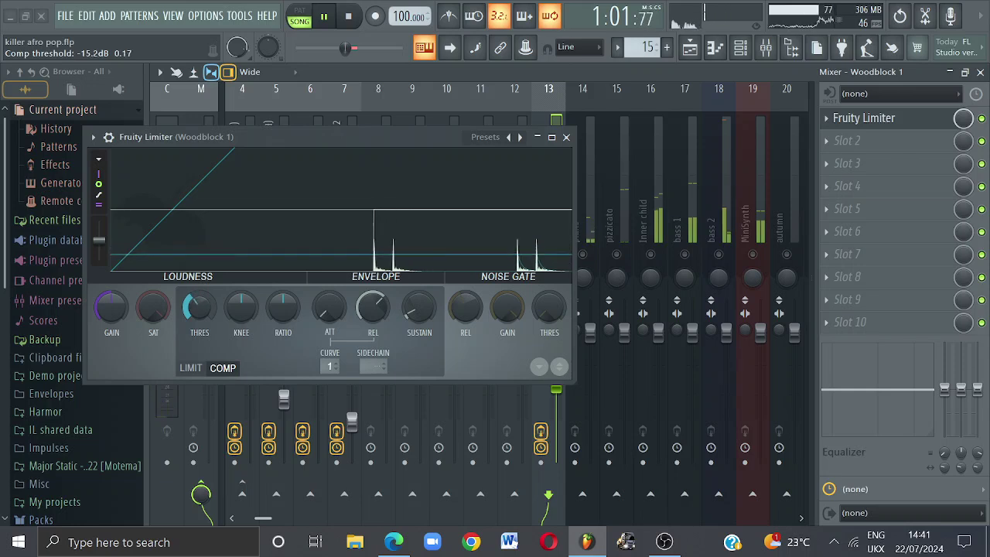
pyautogui.moveTo(282, 306); pyautogui.dragTo(281, 283)
pyautogui.moveTo(191, 309); pyautogui.dragTo(191, 318)
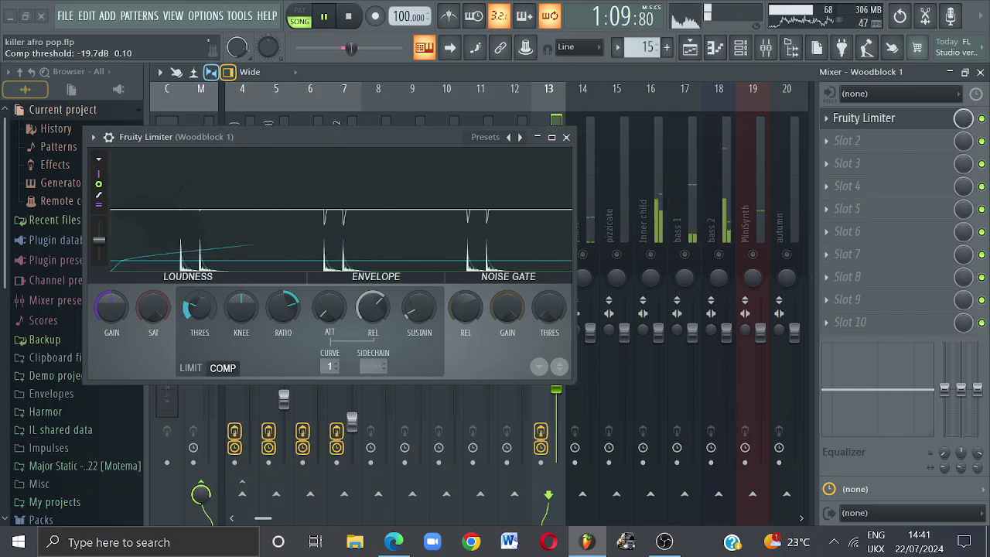
pyautogui.click(566, 137)
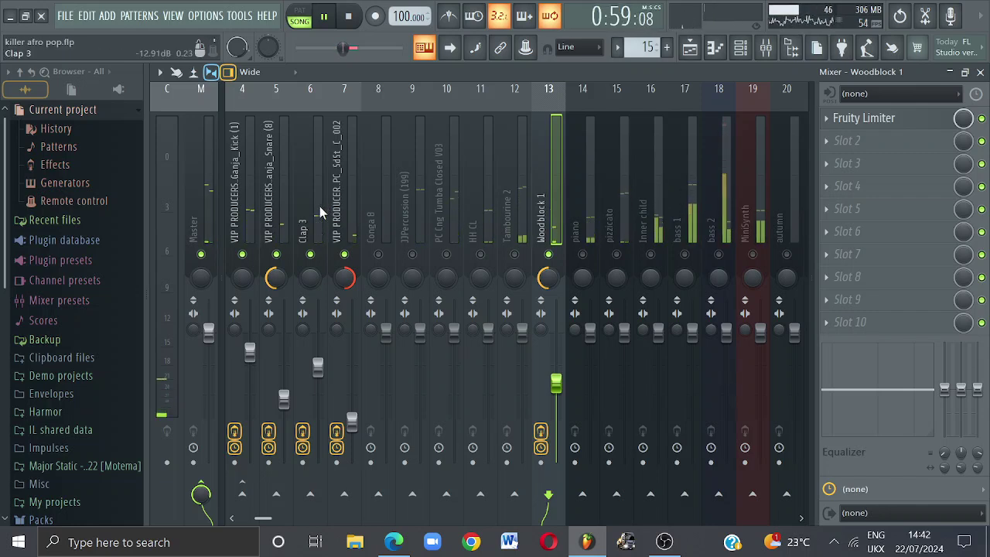
# Insert Fruity Parametric EQ 2 in the Woodblock 1 track's second slot and pull band 1 down to -18 dB at about 401 Hz.
pyautogui.click(847, 143)
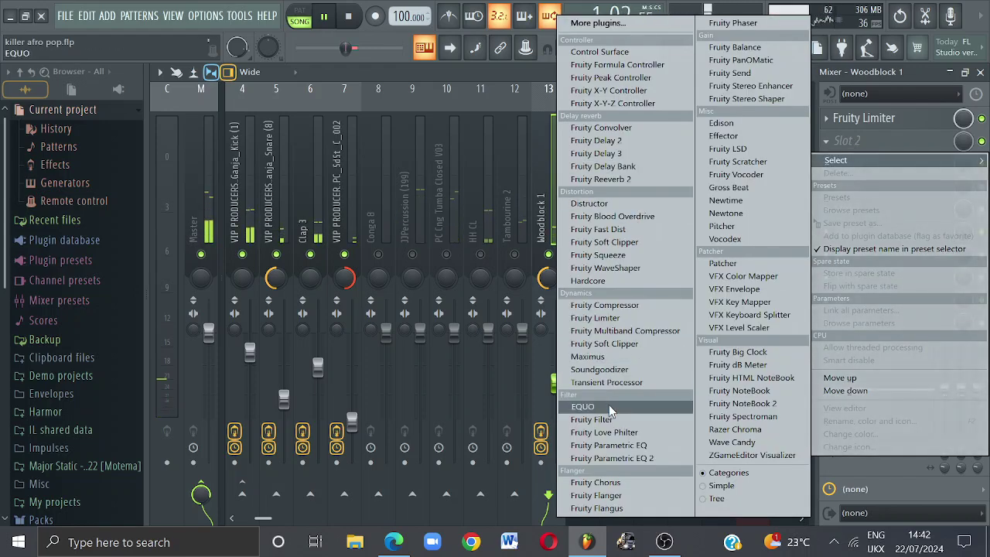
pyautogui.click(613, 461)
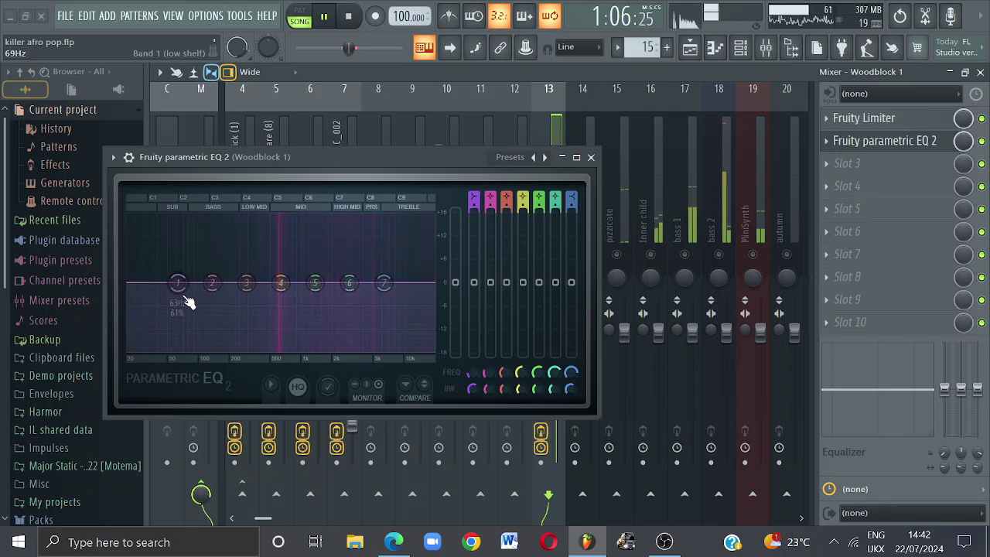
pyautogui.moveTo(177, 293); pyautogui.dragTo(259, 350)
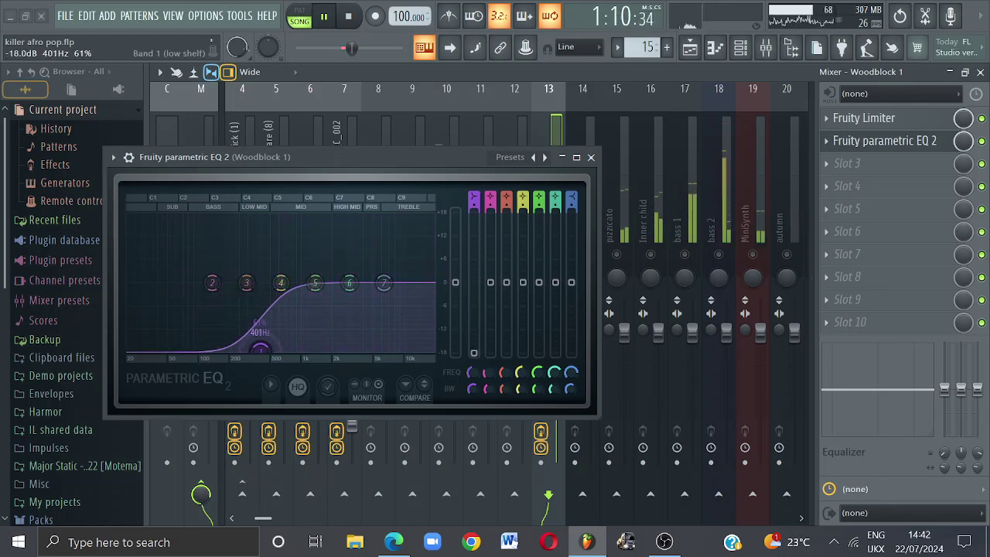
# Boost Woodblock 1's EQ band 5 by about 4 dB near 3667 Hz, and narrow band 4 to 15% at 573 Hz with a slight boost.
pyautogui.moveTo(317, 284); pyautogui.dragTo(359, 243)
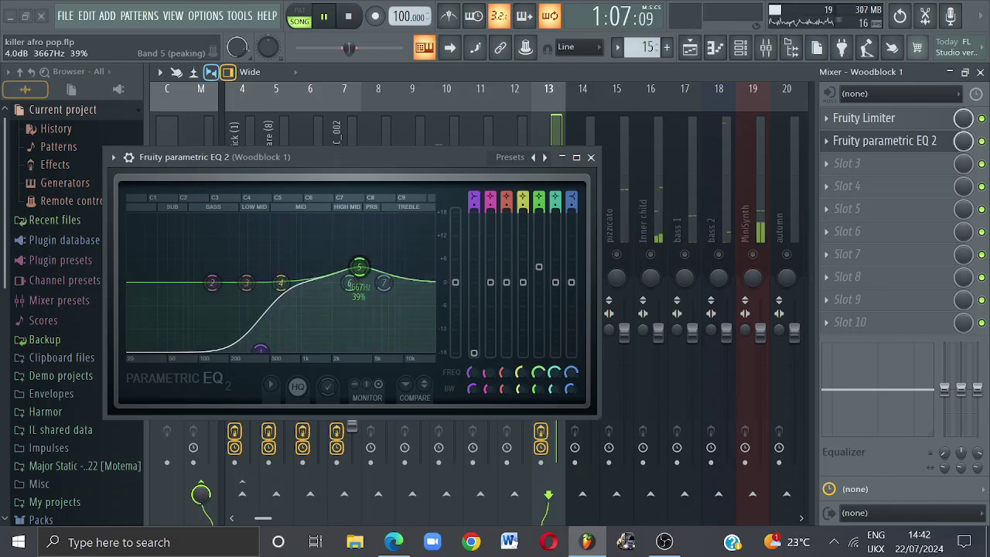
pyautogui.moveTo(281, 283); pyautogui.dragTo(276, 219)
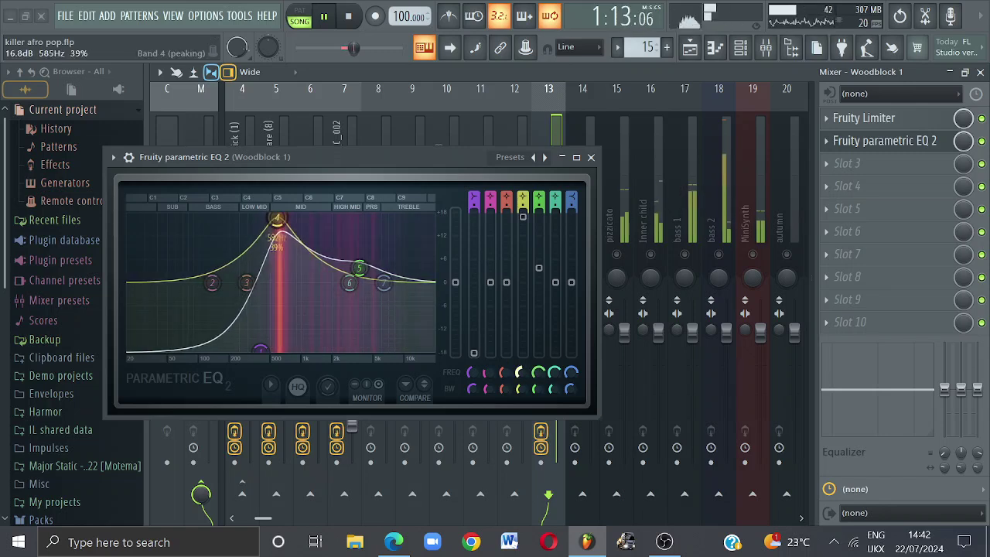
pyautogui.moveTo(519, 394); pyautogui.dragTo(519, 419)
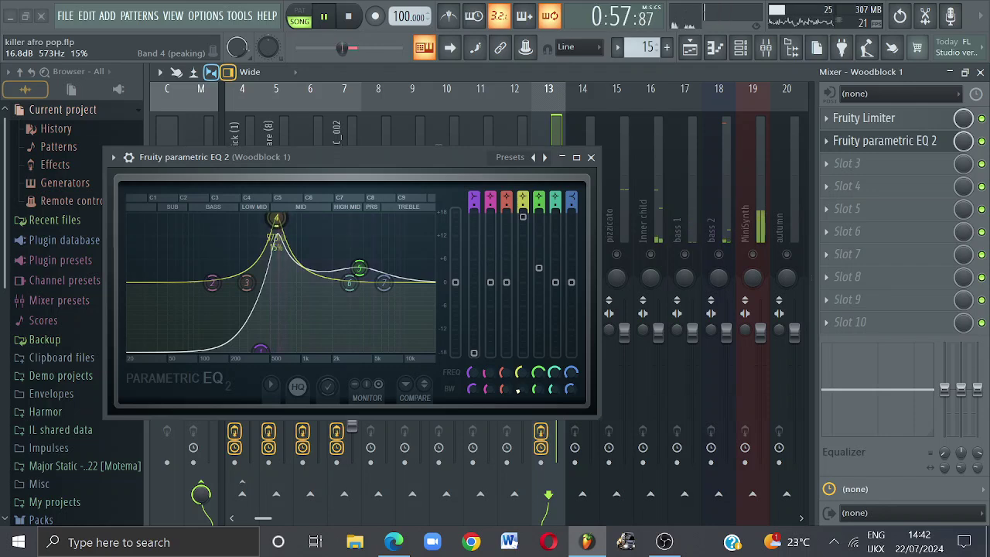
pyautogui.moveTo(276, 218); pyautogui.dragTo(276, 274)
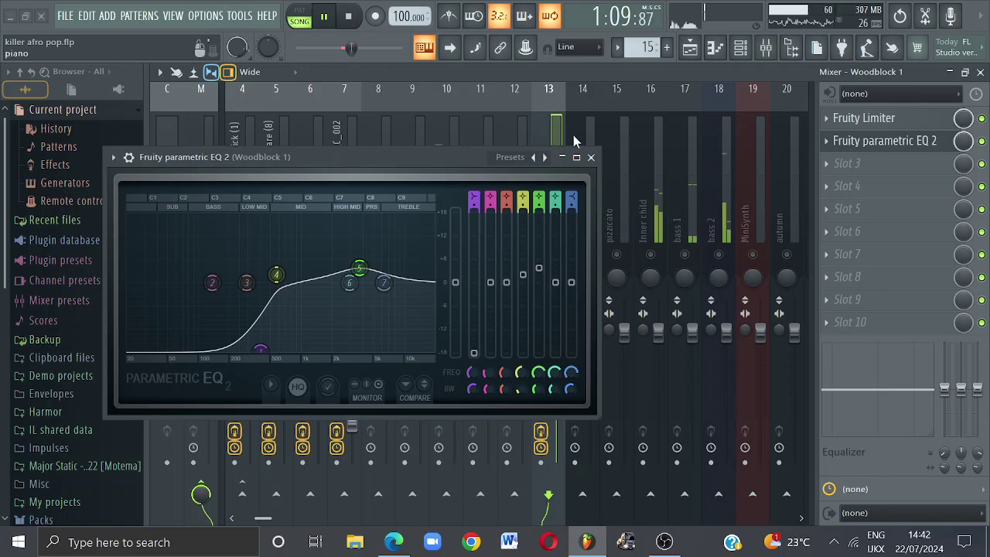
pyautogui.click(591, 157)
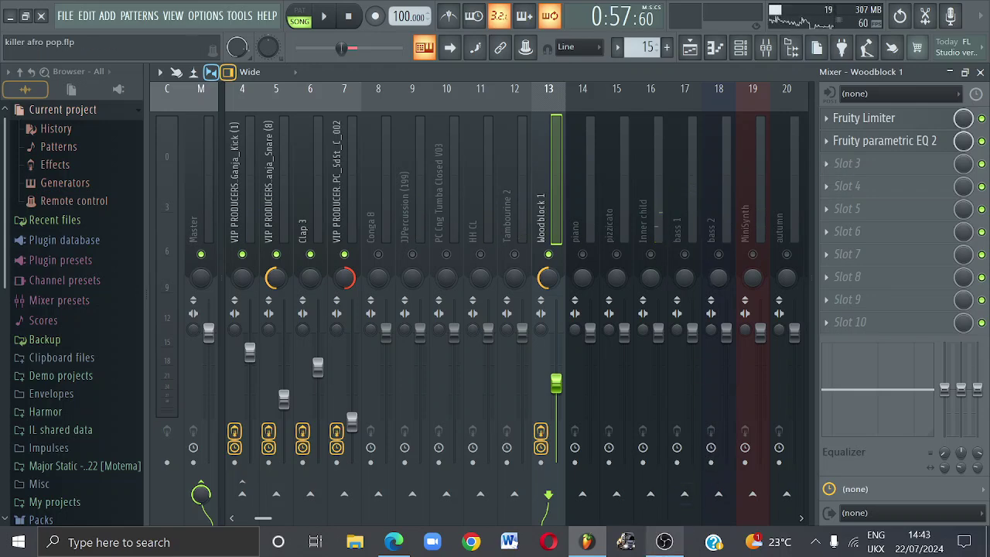
pyautogui.click(665, 541)
pyautogui.click(664, 541)
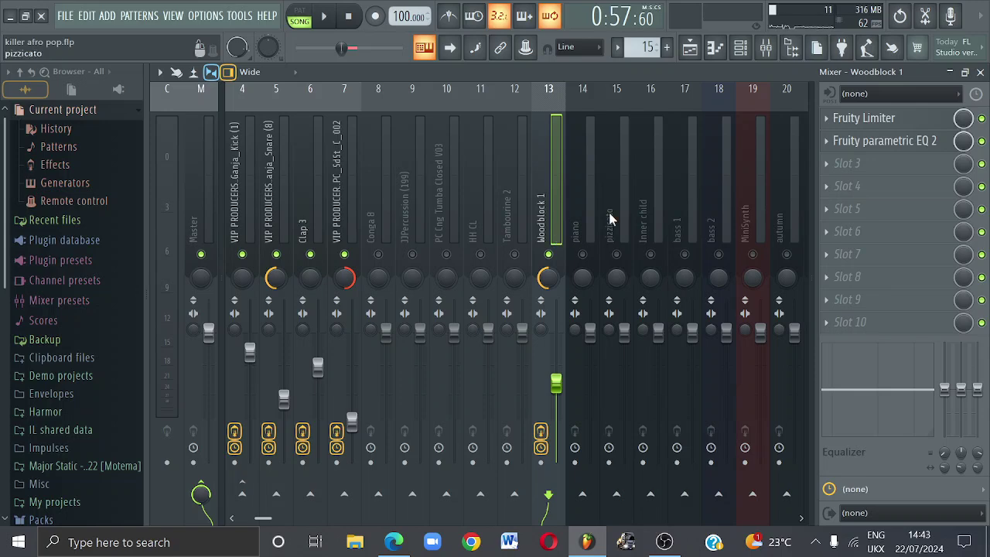
# Insert Fruity Delay 2 in the Woodblock 1 track's third slot and set its feedback mode to ping-pong.
pyautogui.click(849, 167)
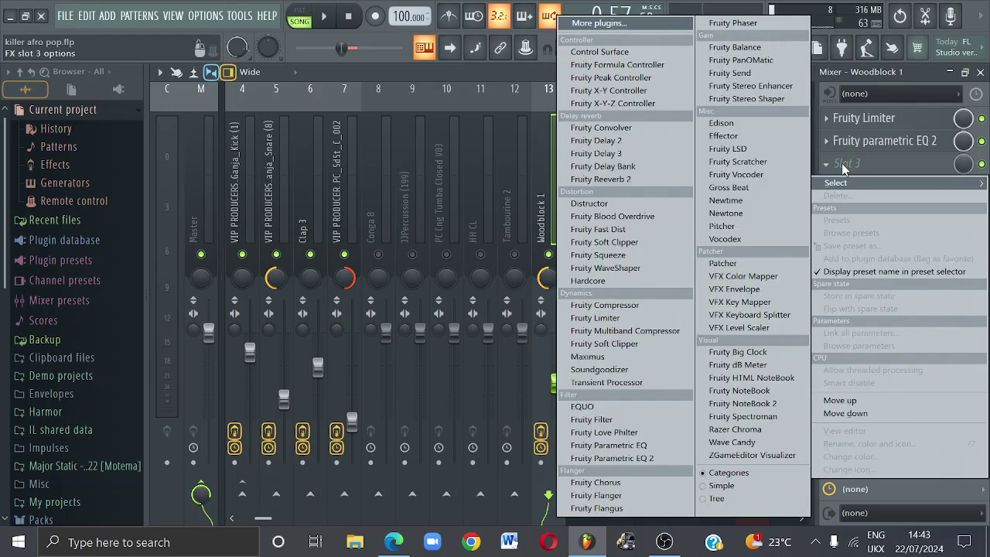
pyautogui.click(620, 142)
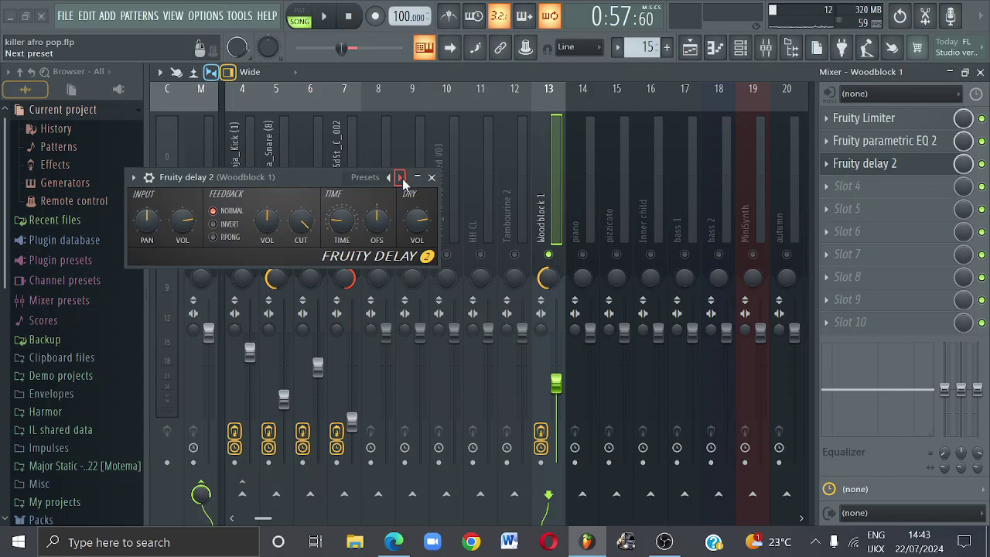
pyautogui.rightClick(401, 178)
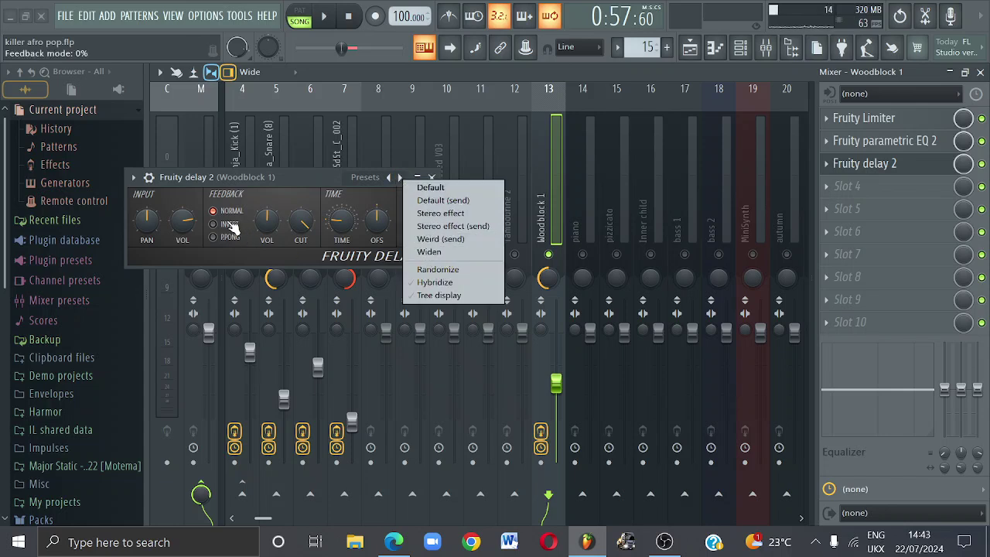
pyautogui.click(268, 184)
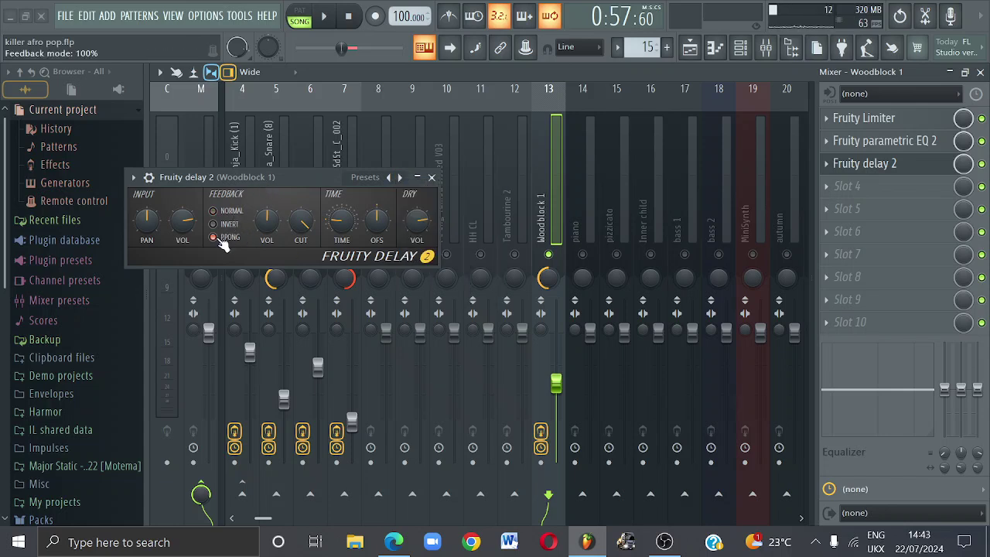
pyautogui.click(431, 178)
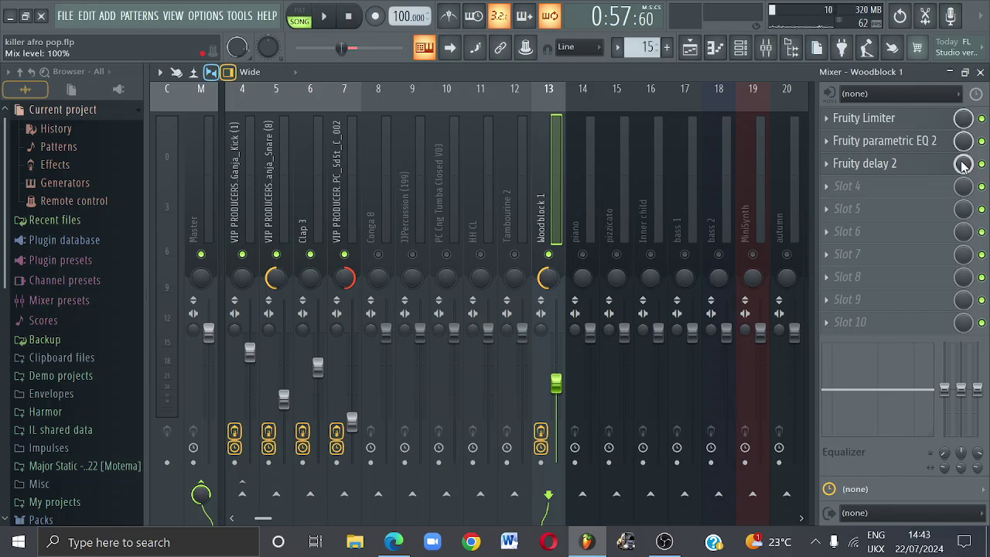
# Lower the mix level of Woodblock 1's Fruity Delay 2 to 5% while the loop plays.
pyautogui.press('space')
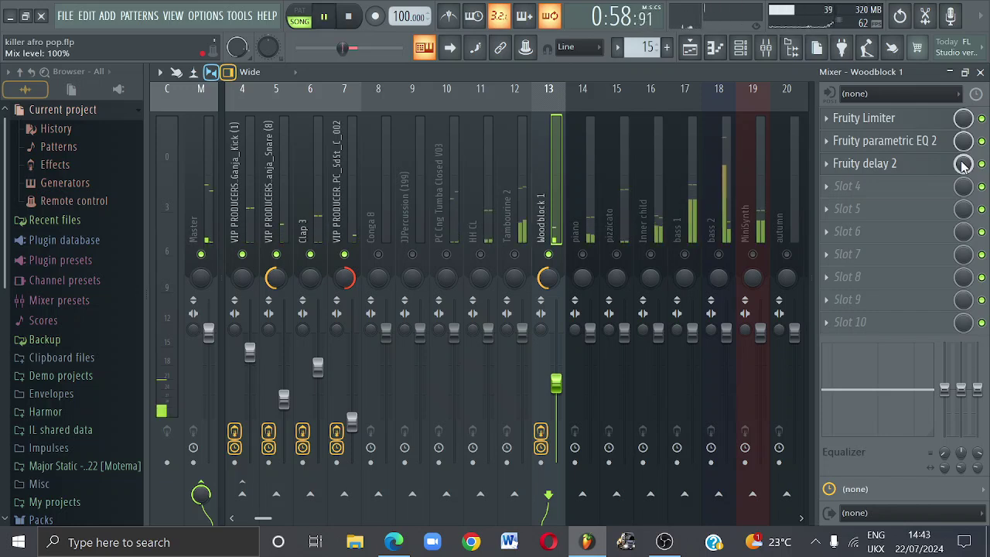
pyautogui.moveTo(963, 165); pyautogui.dragTo(963, 214)
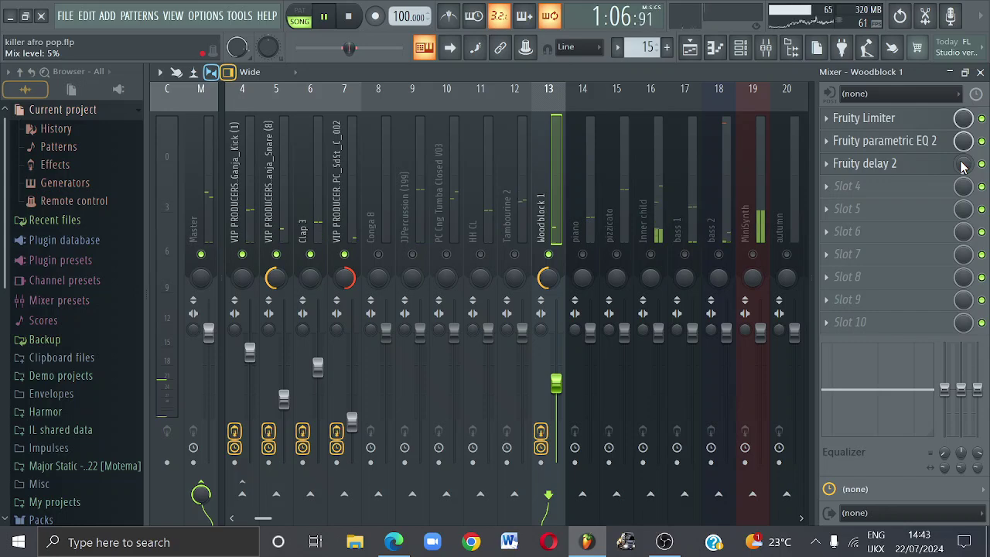
pyautogui.press('space')
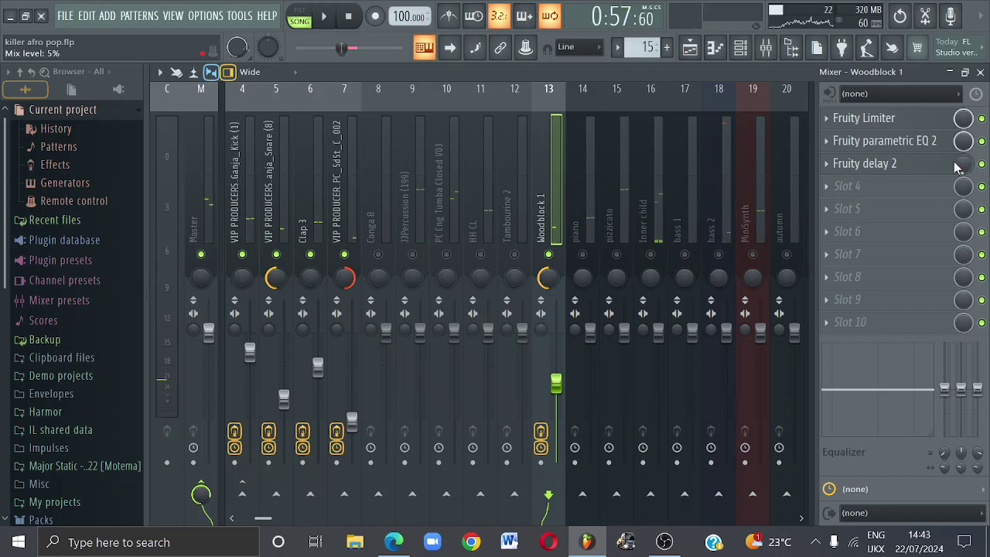
# Insert Fruity Delay 2 in the Clap 3 track's third slot and set its feedback mode to ping-pong.
pyautogui.click(320, 220)
pyautogui.click(844, 171)
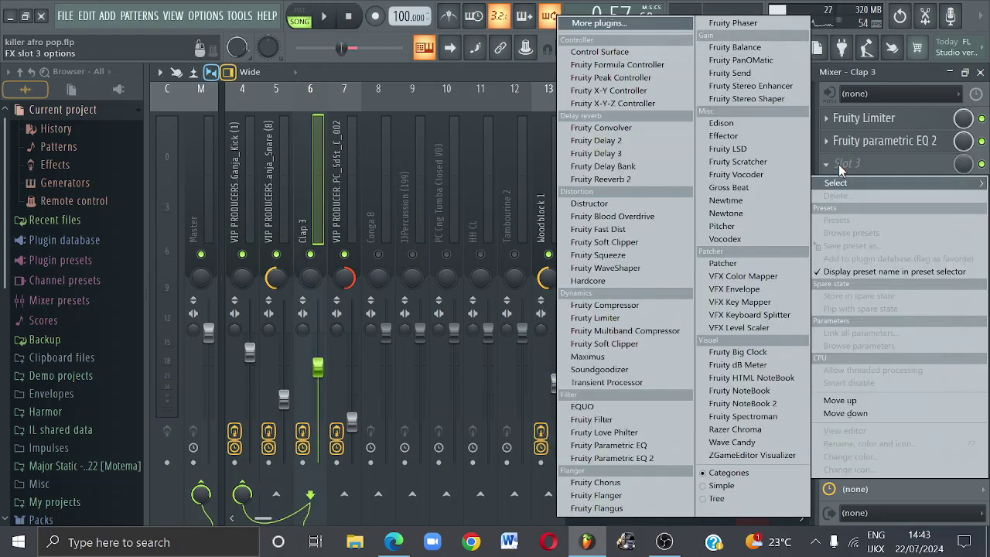
pyautogui.click(609, 141)
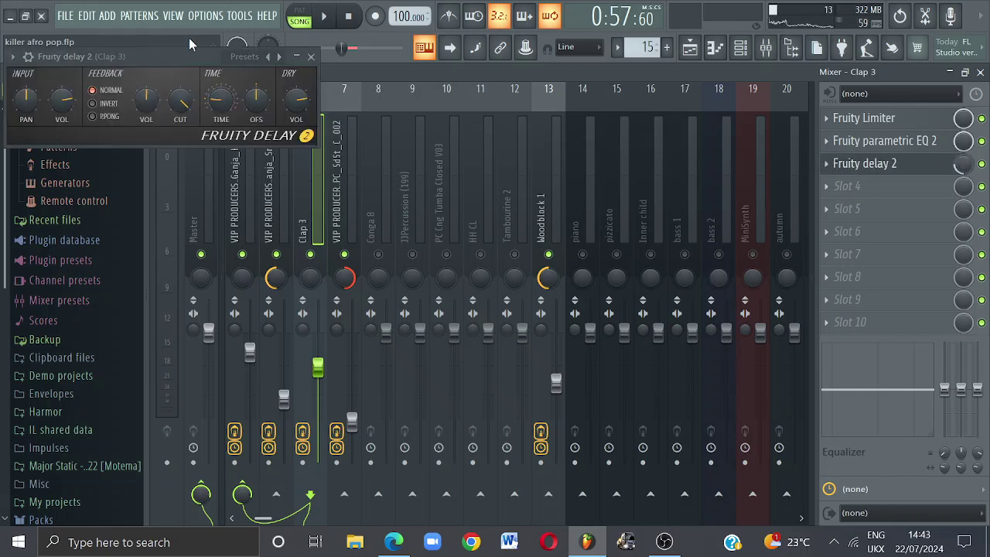
pyautogui.click(101, 118)
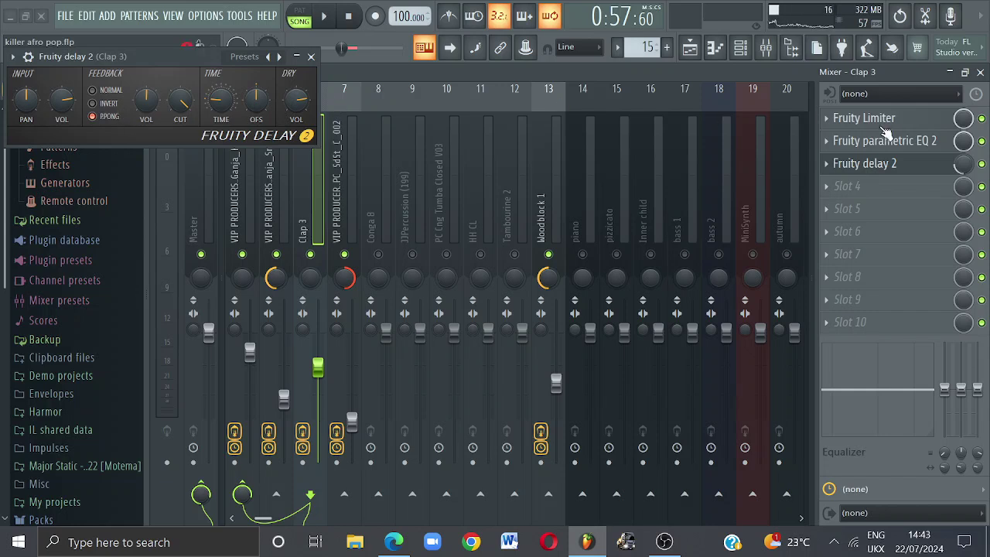
pyautogui.click(312, 58)
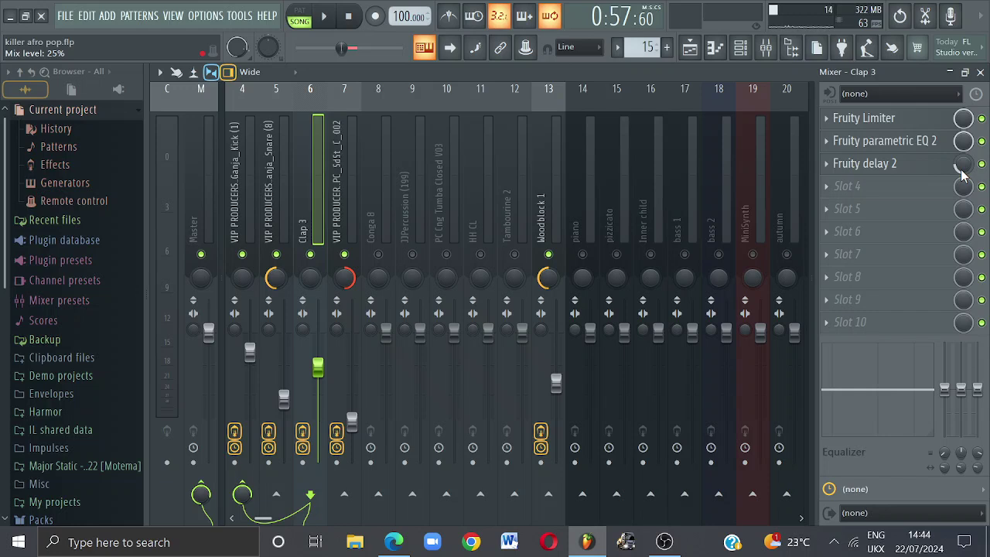
# Lower the mix level of Clap 3's Fruity Delay 2 to 1% during playback and check the delay's settings.
pyautogui.press('space')
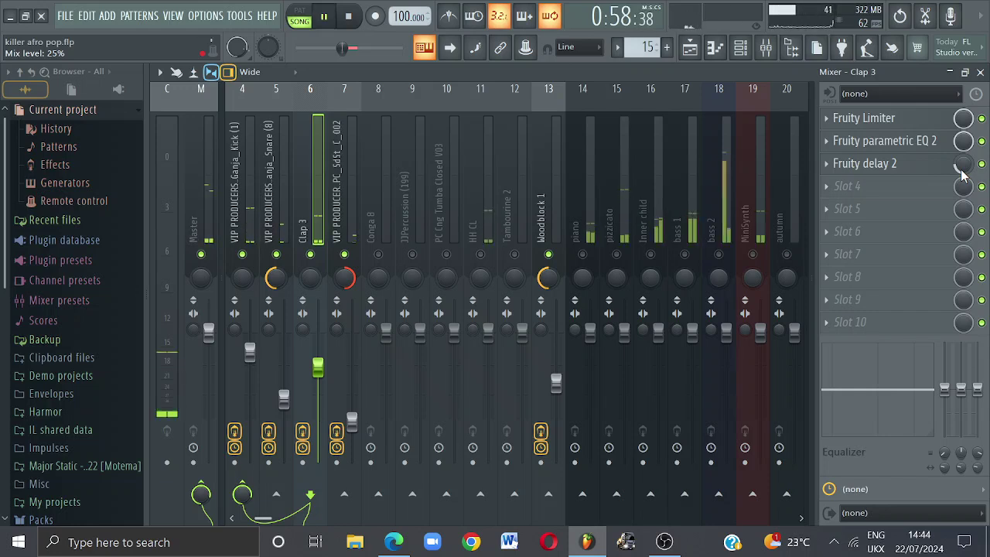
pyautogui.moveTo(962, 167); pyautogui.dragTo(962, 194)
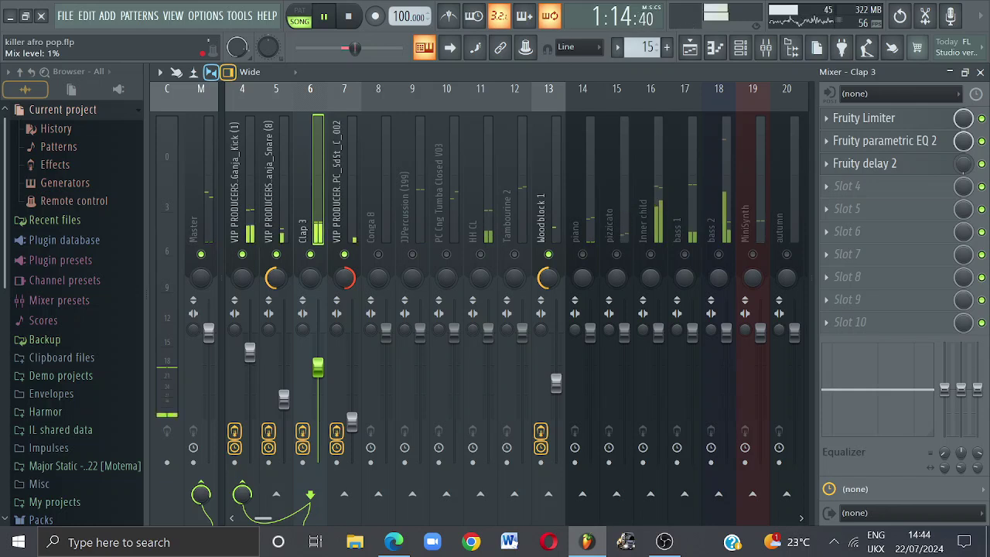
pyautogui.click(890, 164)
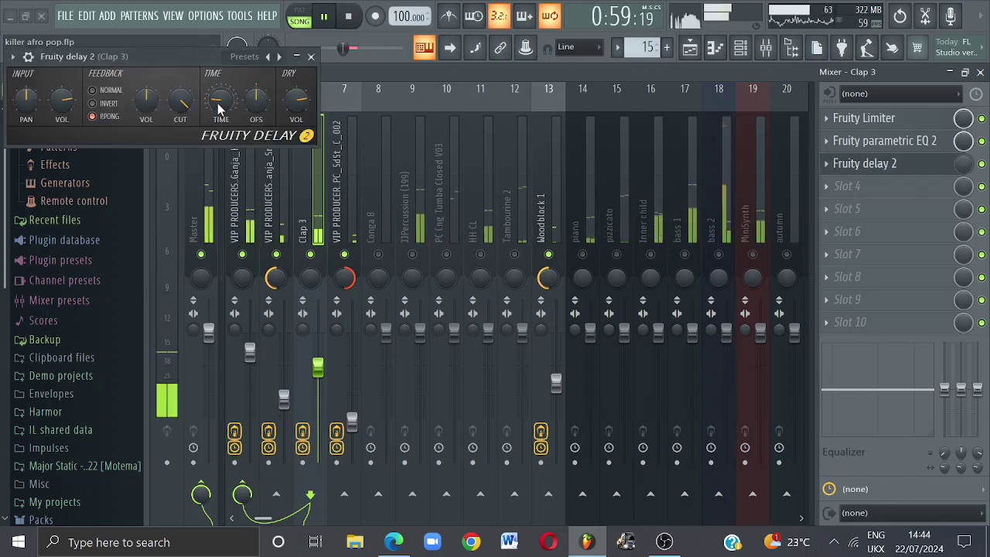
pyautogui.click(311, 56)
pyautogui.press('space')
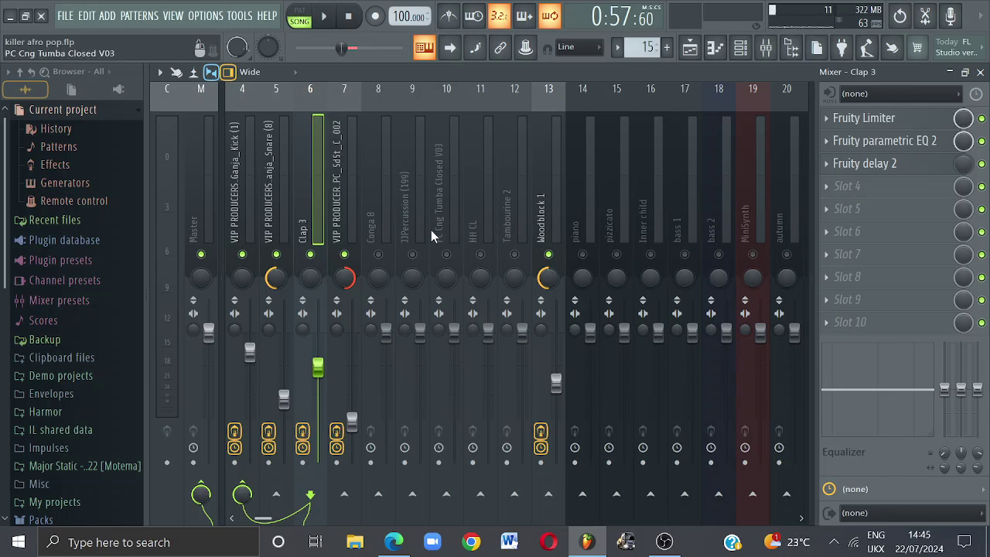
# Play the loop and unmute the JJPercussion (199) track.
pyautogui.press('space')
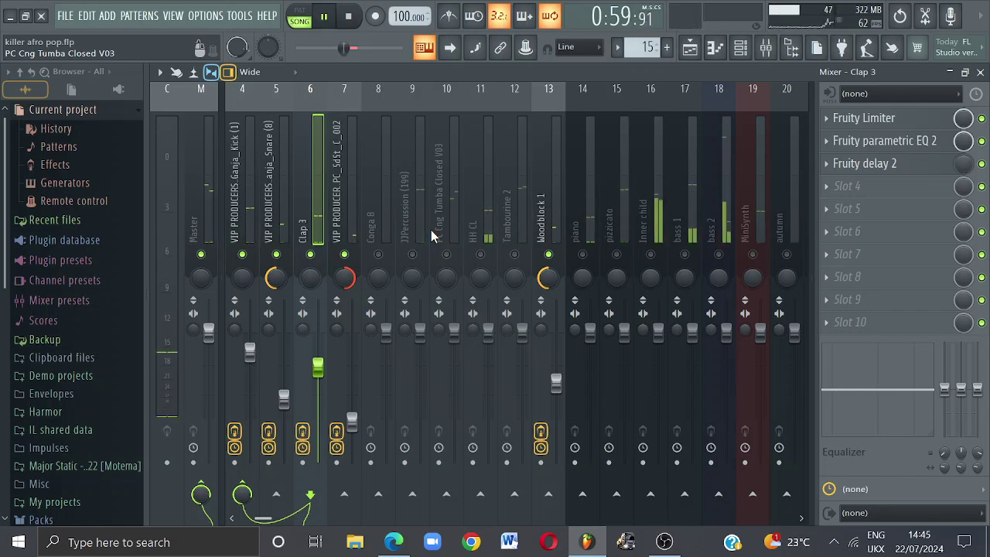
pyautogui.click(414, 256)
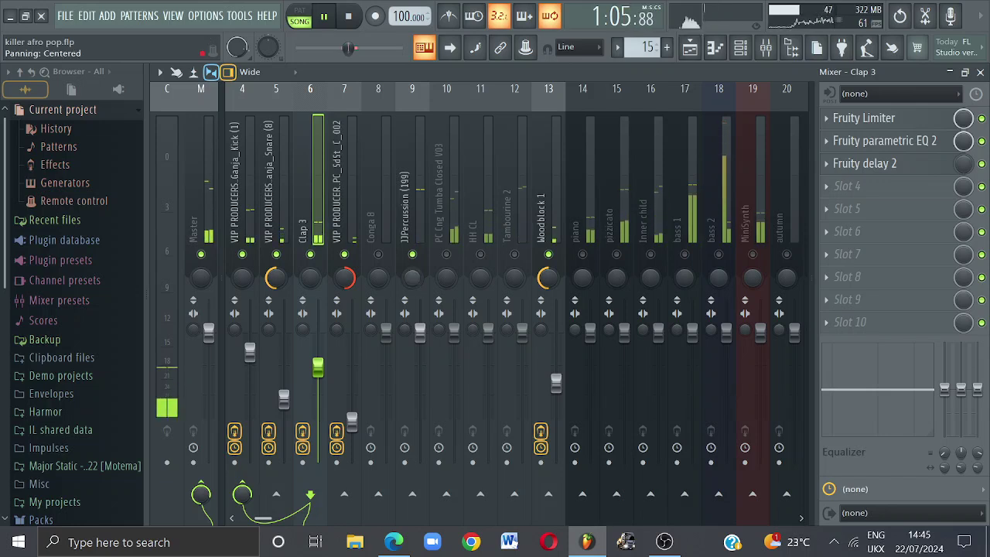
# Lower the JJPercussion (199) track's volume to about 17% and pan it to the right while the loop plays.
pyautogui.click(420, 332)
pyautogui.moveTo(425, 332); pyautogui.dragTo(420, 436)
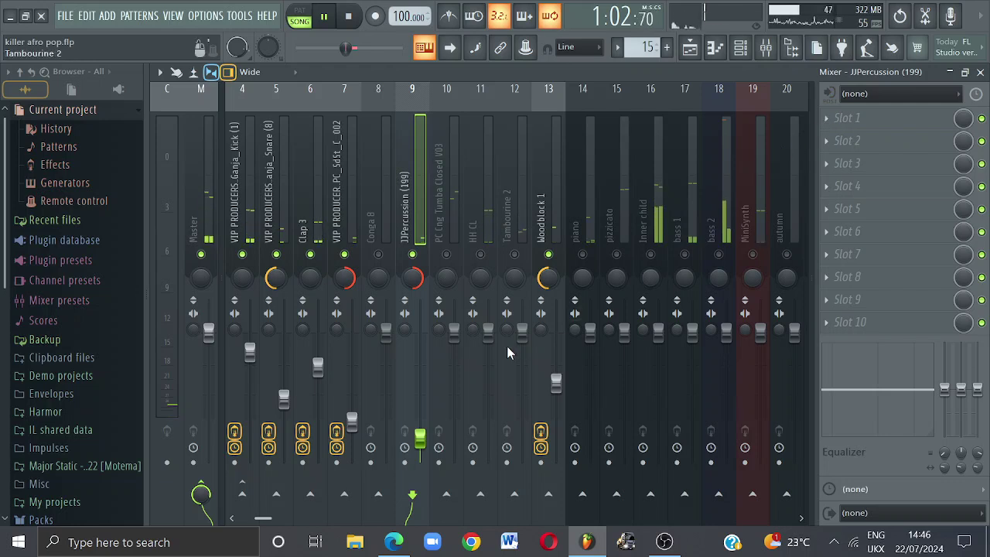
pyautogui.moveTo(420, 439)
pyautogui.mouseDown()
pyautogui.moveTo(420, 359)
pyautogui.moveTo(420, 439)
pyautogui.mouseUp()
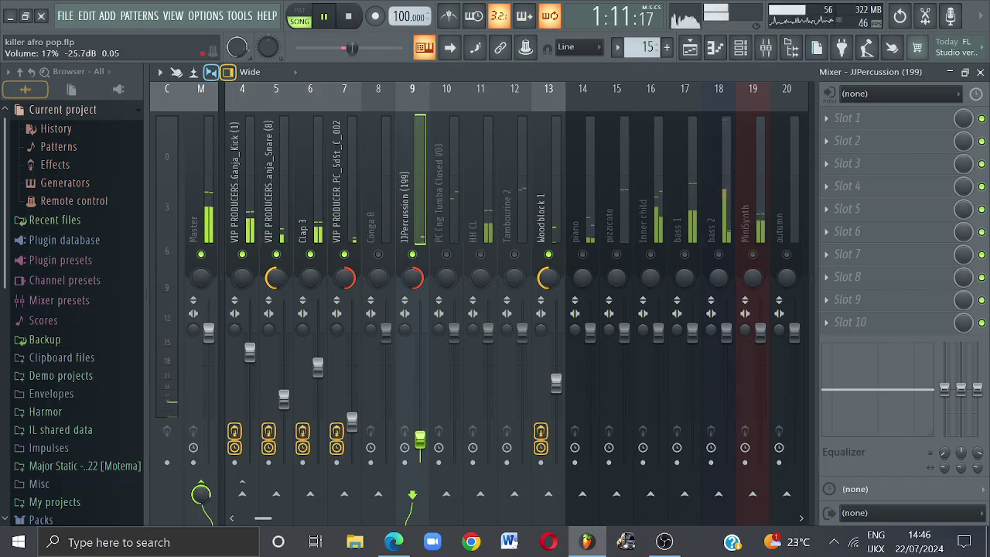
pyautogui.rightClick(420, 441)
# Insert Fruity Limiter in JJPercussion's first slot in compressor mode, lower the threshold, and set the ratio to 2.5:1.
pyautogui.click(837, 121)
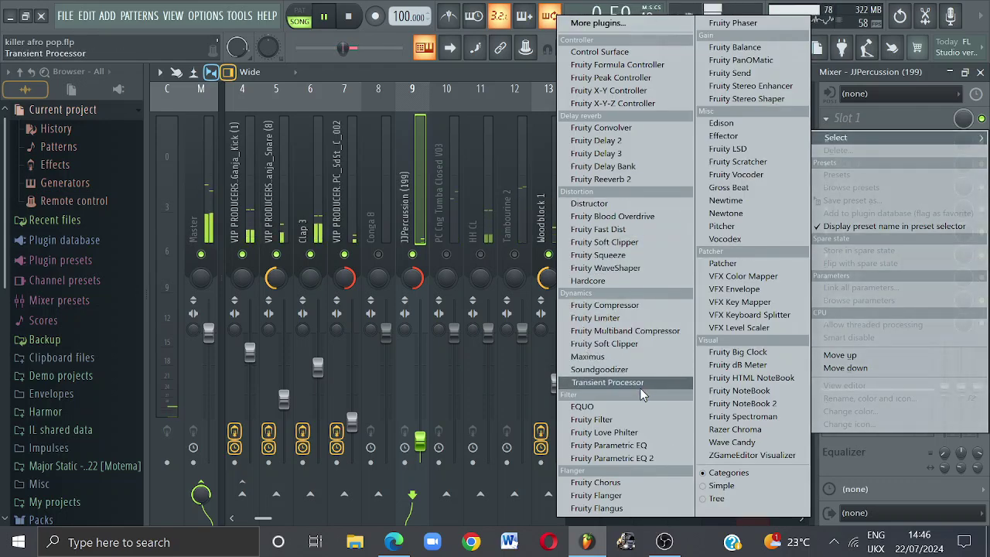
pyautogui.click(623, 319)
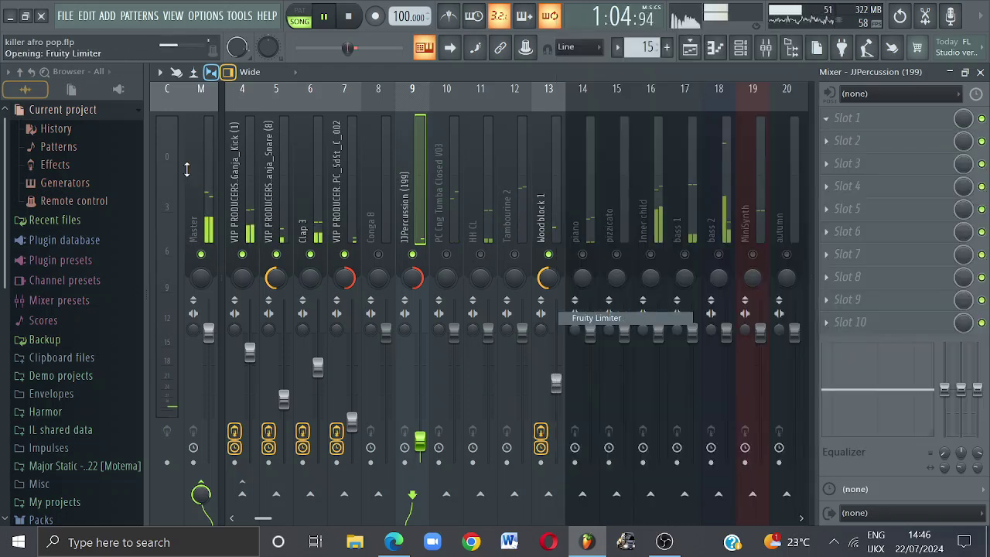
pyautogui.click(223, 368)
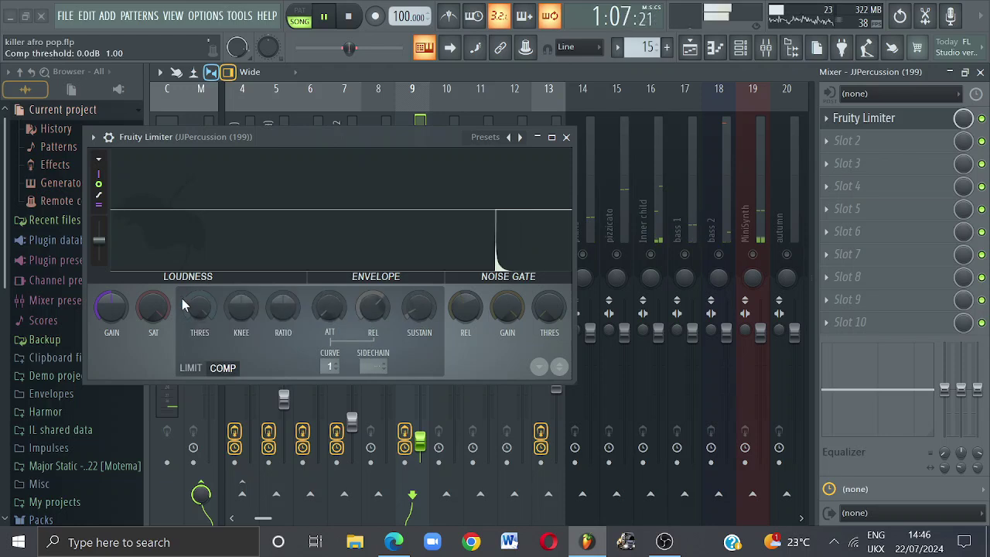
pyautogui.moveTo(199, 307); pyautogui.dragTo(198, 339)
pyautogui.moveTo(283, 307); pyautogui.dragTo(283, 278)
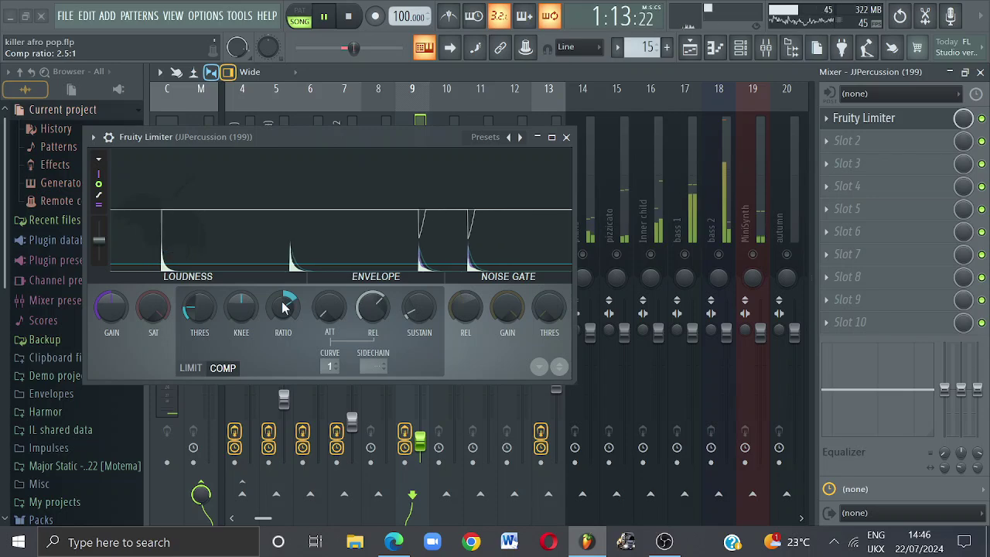
pyautogui.click(569, 138)
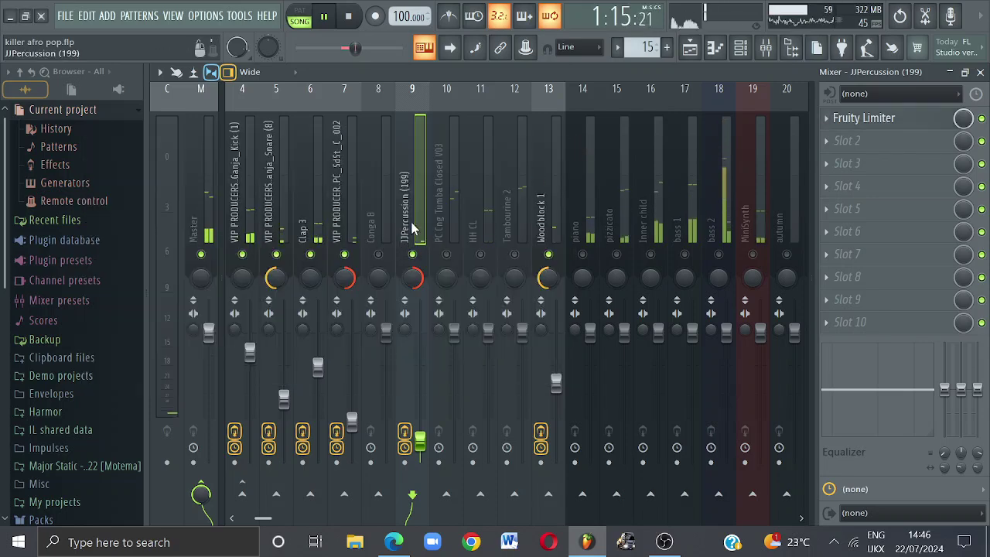
# Insert Fruity Parametric EQ 2 on JJPercussion and cut band 1 at about 196 Hz and band 7 at about 3.2 kHz to -18 dB.
pyautogui.click(871, 140)
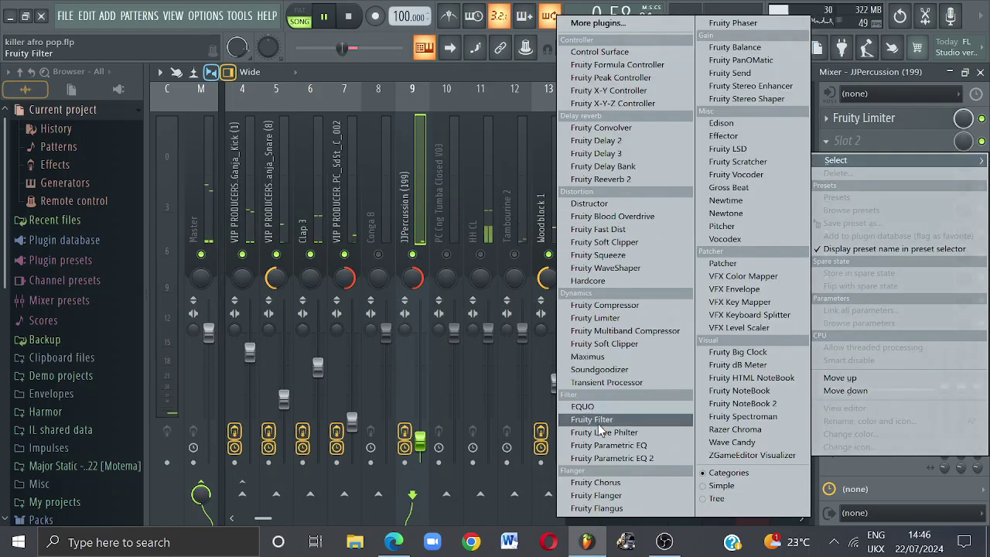
pyautogui.click(612, 458)
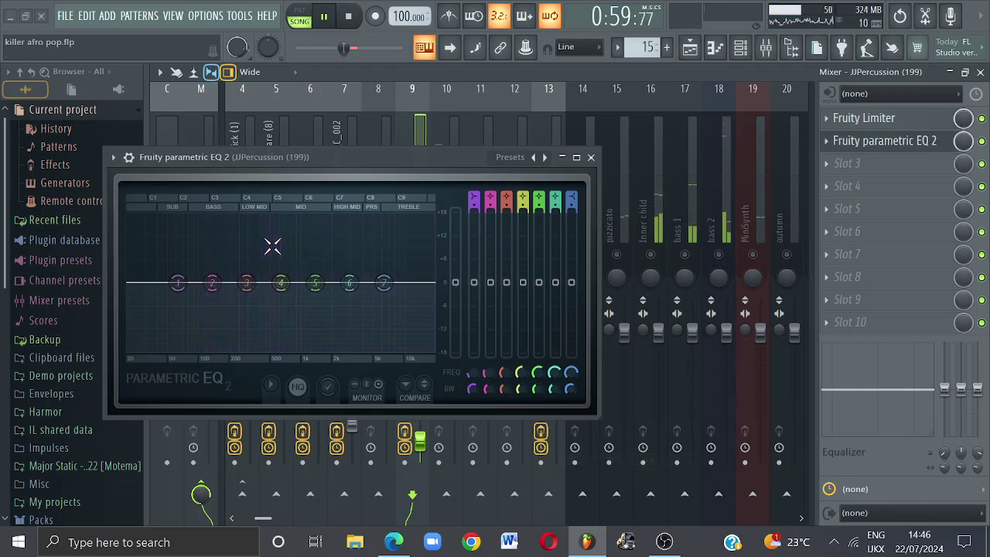
pyautogui.moveTo(179, 287); pyautogui.dragTo(216, 350)
pyautogui.moveTo(221, 349); pyautogui.dragTo(229, 350)
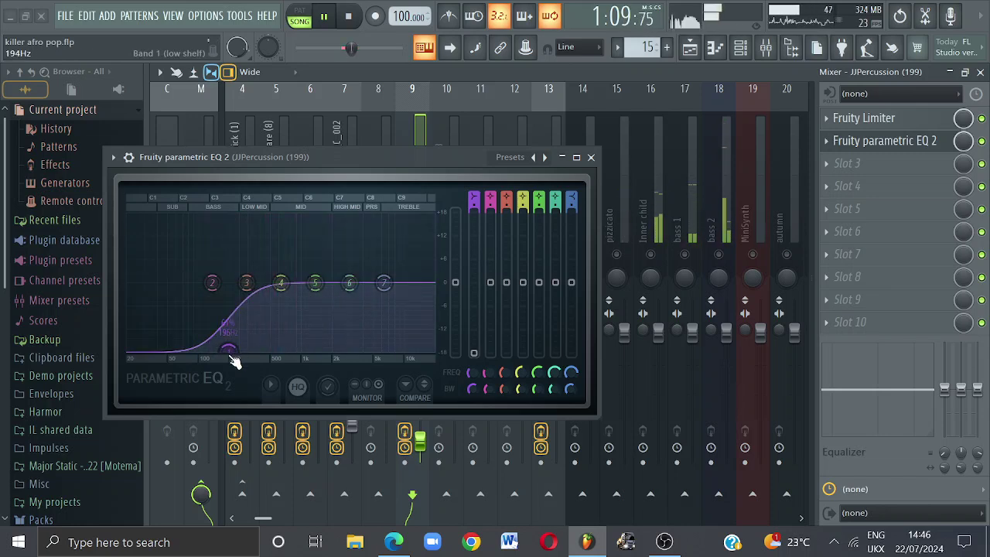
pyautogui.moveTo(383, 282); pyautogui.dragTo(353, 351)
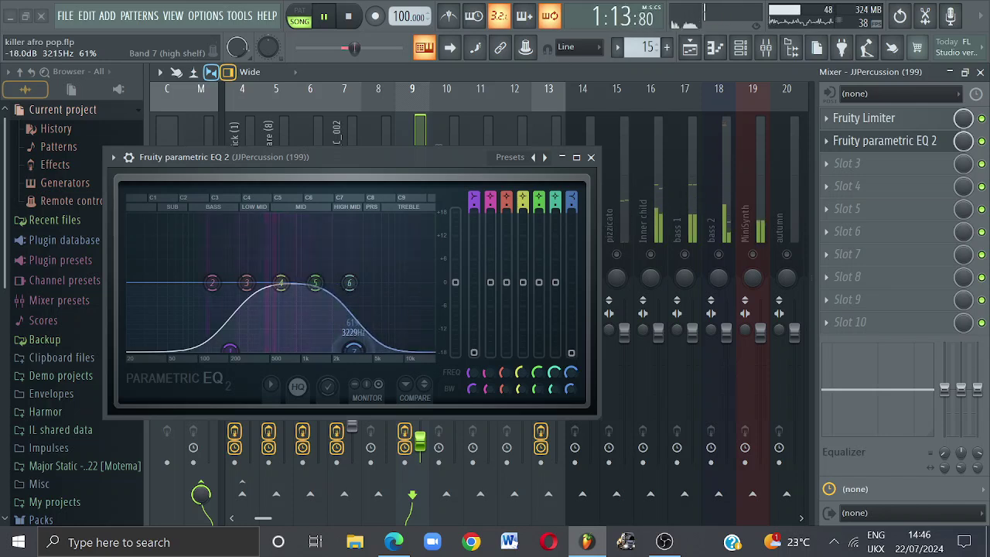
pyautogui.click(591, 157)
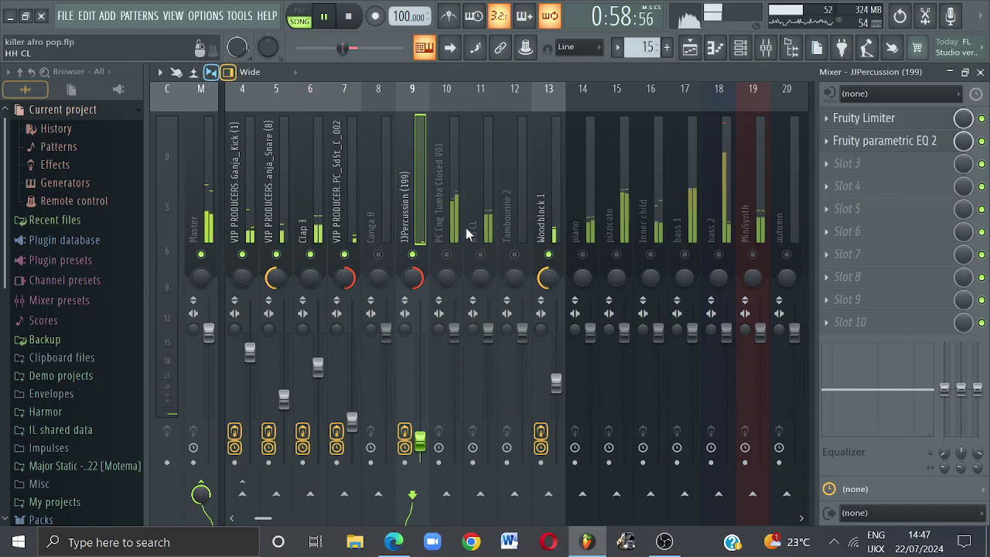
# Unmute the HH CL track and lower its volume to 47%.
pyautogui.click(490, 189)
pyautogui.moveTo(488, 337); pyautogui.dragTo(488, 401)
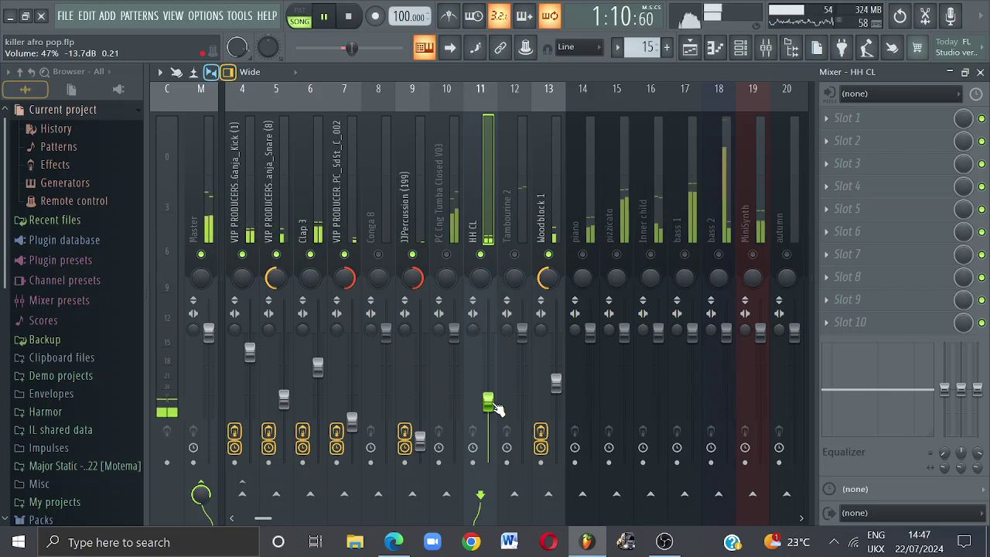
# Insert Fruity Limiter in HH CL's first slot, switch it to compressor mode, set the threshold to -21.9 dB, and raise the ratio.
pyautogui.click(859, 119)
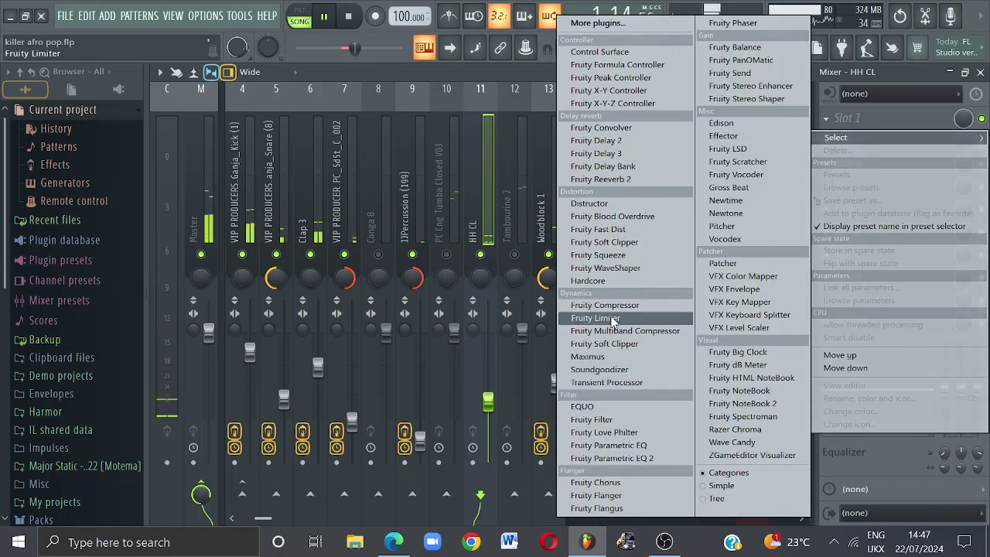
pyautogui.moveTo(607, 317); pyautogui.dragTo(517, 278)
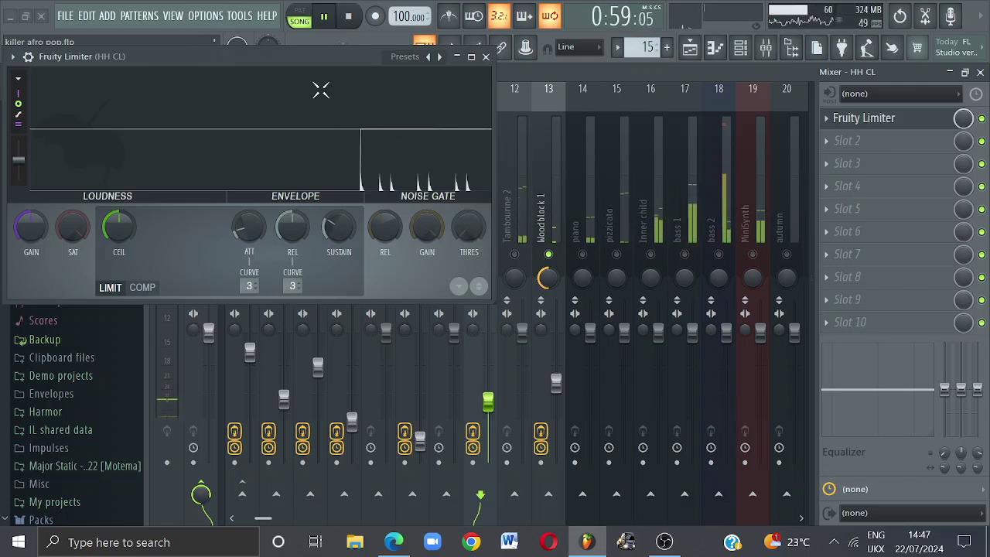
pyautogui.press('space')
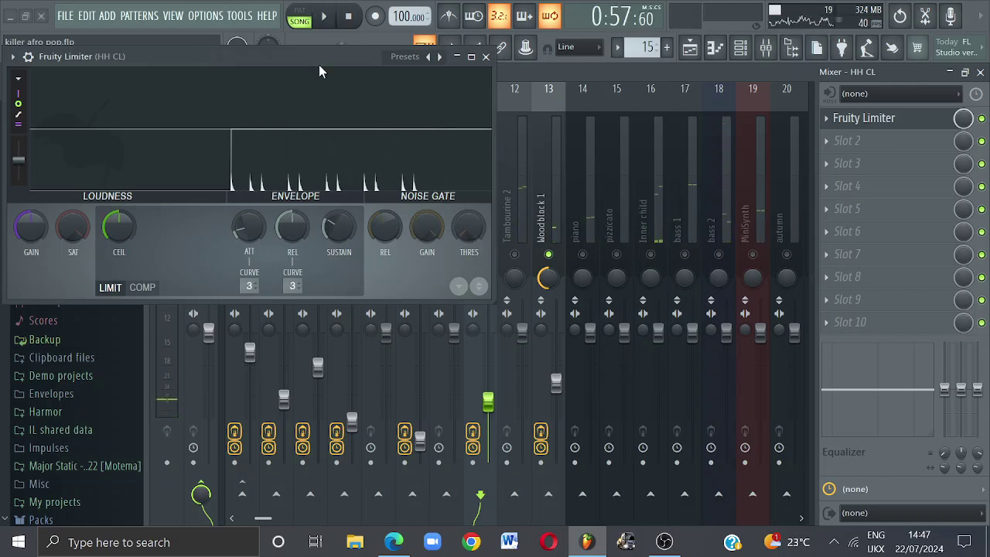
pyautogui.click(143, 288)
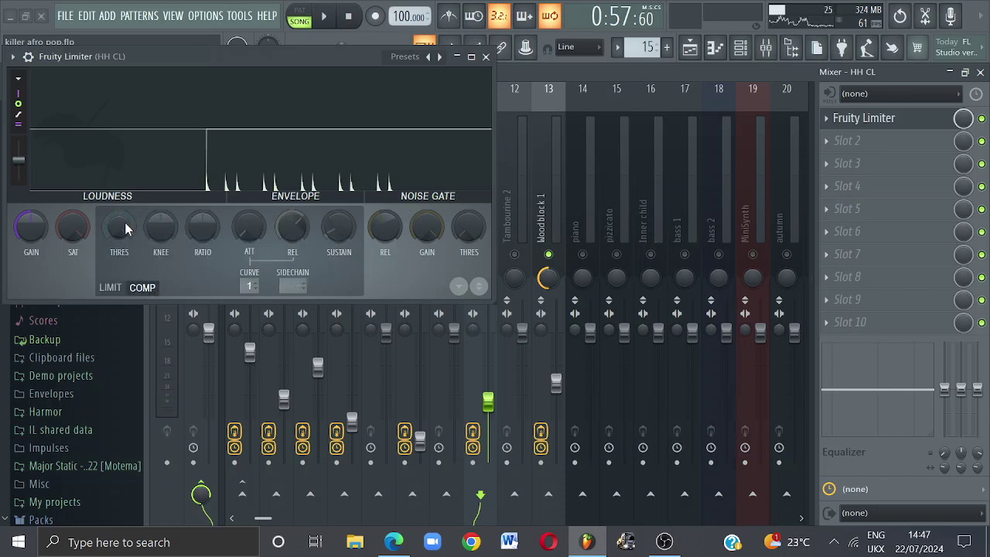
pyautogui.moveTo(119, 227)
pyautogui.mouseDown()
pyautogui.moveTo(119, 282)
pyautogui.moveTo(128, 230)
pyautogui.mouseUp()
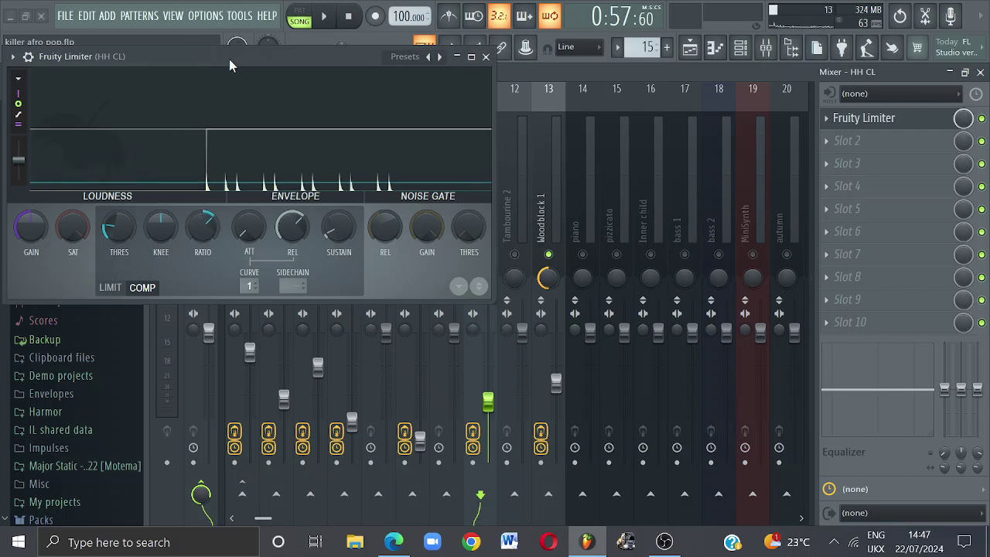
pyautogui.moveTo(229, 58); pyautogui.dragTo(495, 186)
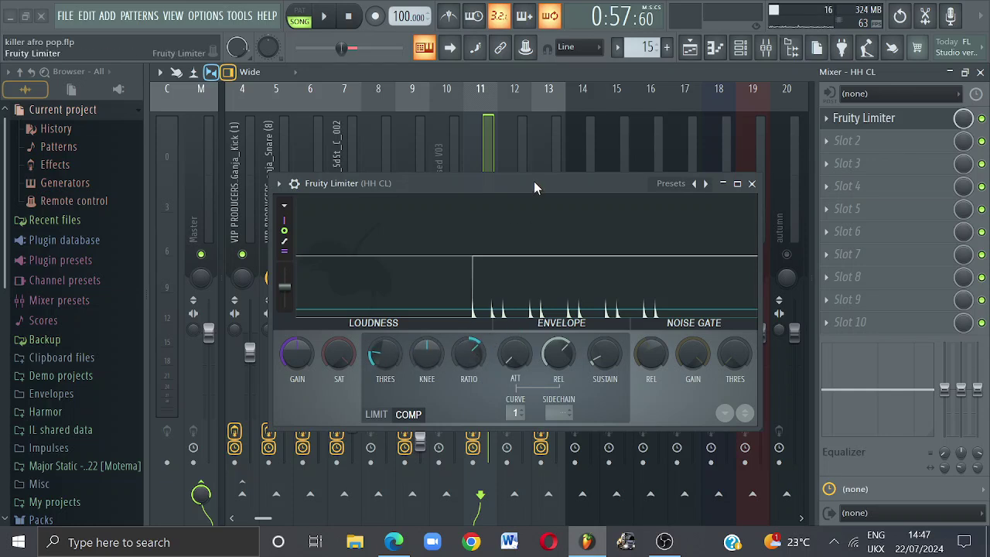
# Play the loop and fine-tune HH CL's compressor with a lower threshold and a higher ratio.
pyautogui.press('space')
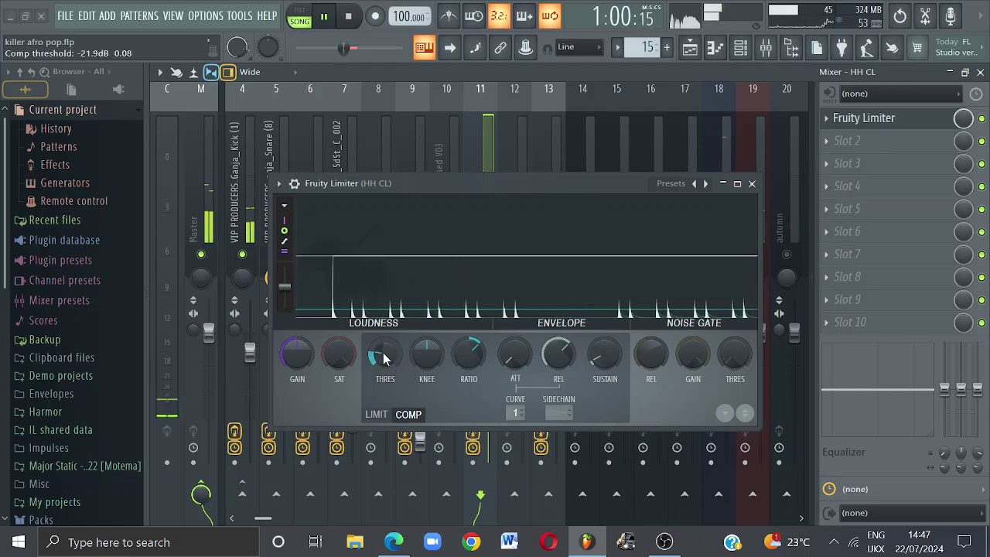
pyautogui.moveTo(384, 354); pyautogui.dragTo(384, 368)
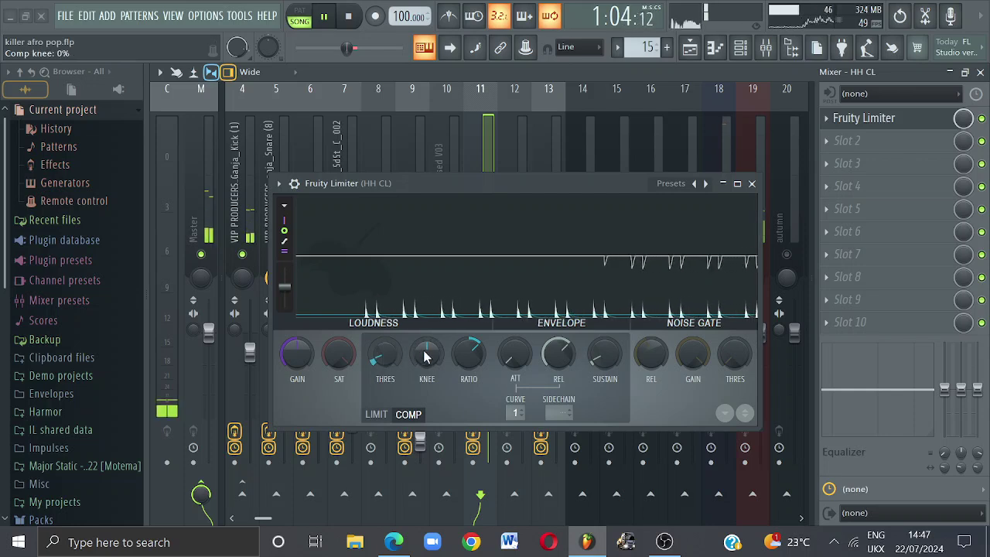
pyautogui.moveTo(469, 354); pyautogui.dragTo(469, 344)
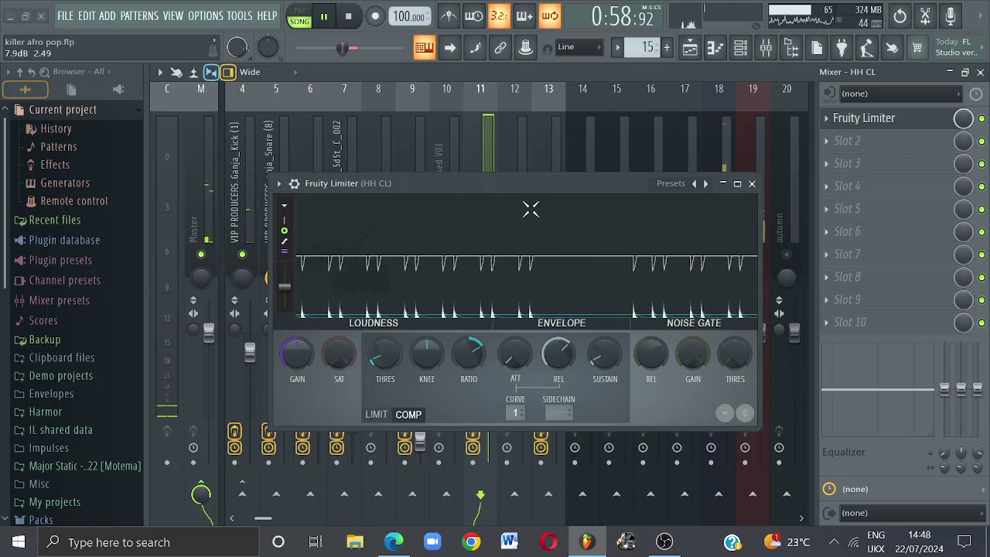
pyautogui.click(752, 183)
pyautogui.press('space')
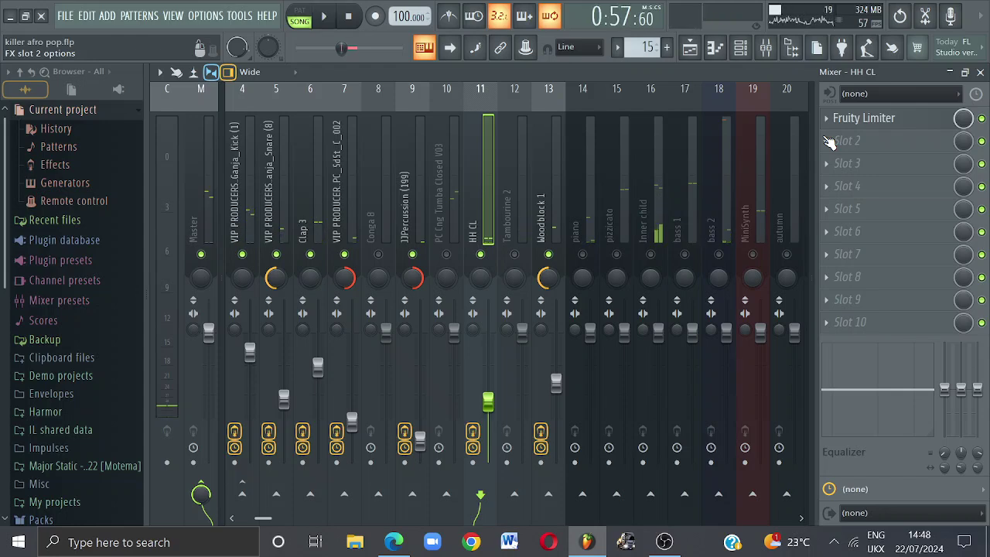
# Insert Fruity Parametric EQ 2 in HH CL's second slot, cut band 1 to -18 dB at 5137 Hz, and audition it.
pyautogui.click(839, 145)
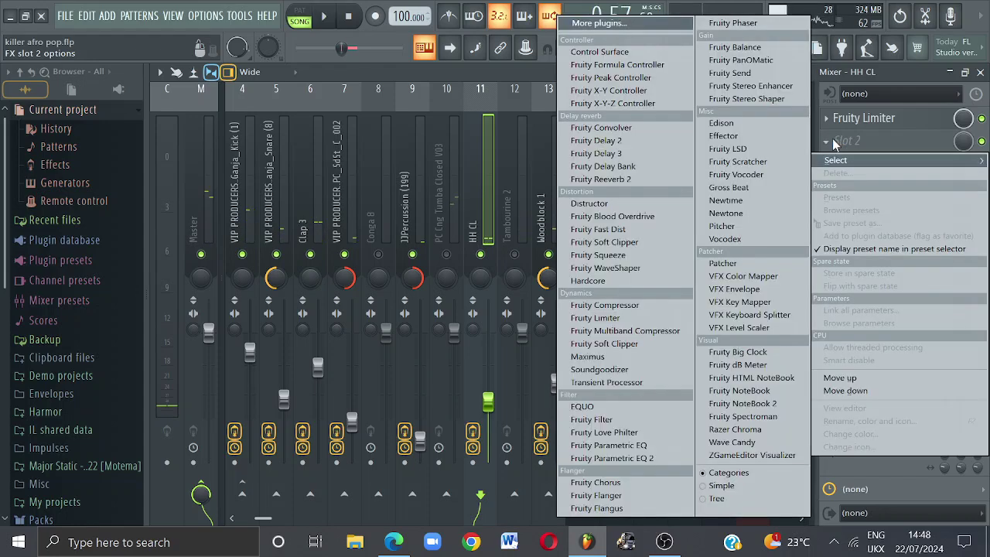
pyautogui.click(626, 457)
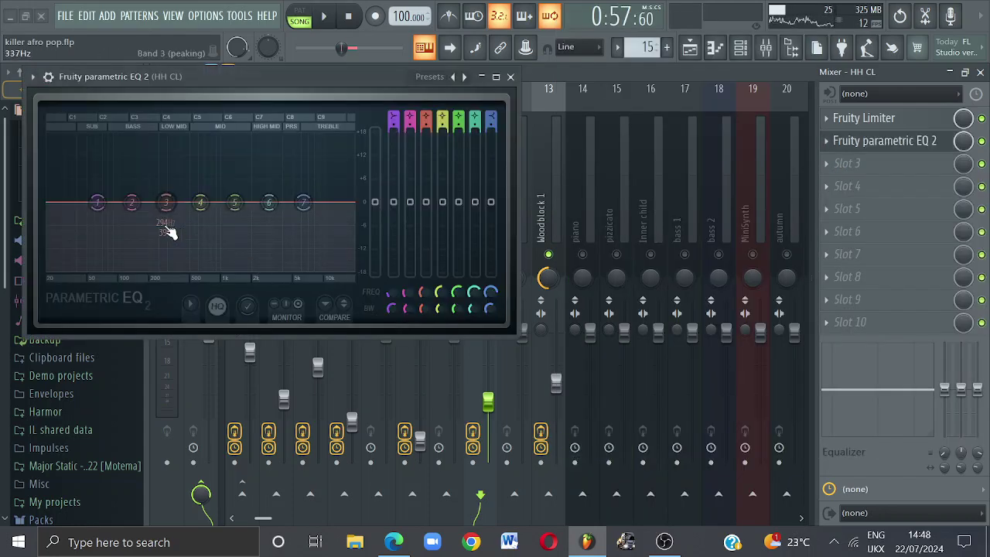
pyautogui.moveTo(96, 203); pyautogui.dragTo(292, 268)
pyautogui.press('space')
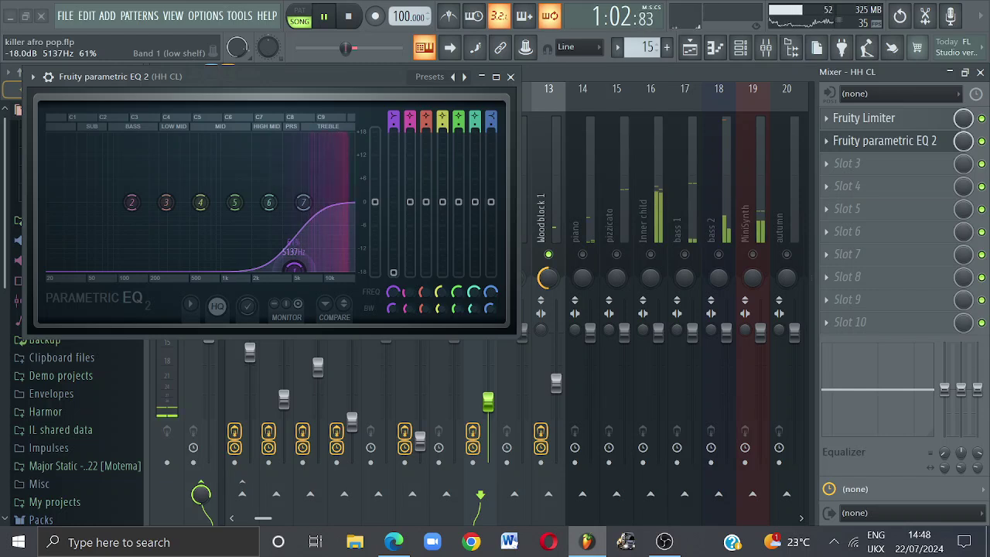
pyautogui.press('space')
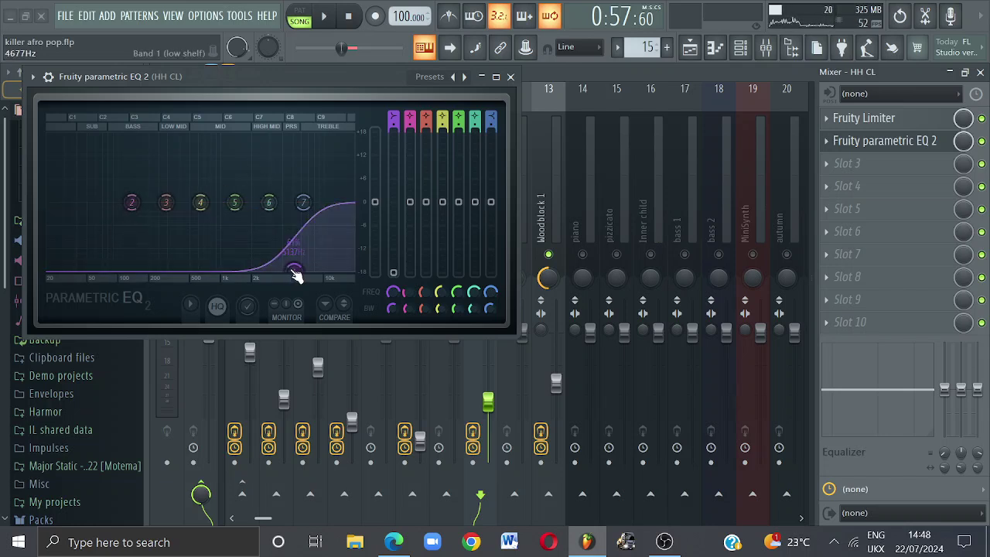
# Nudge HH CL's band 1 cut slightly higher in frequency and raise the track's volume to about 49%.
pyautogui.moveTo(294, 269); pyautogui.dragTo(296, 268)
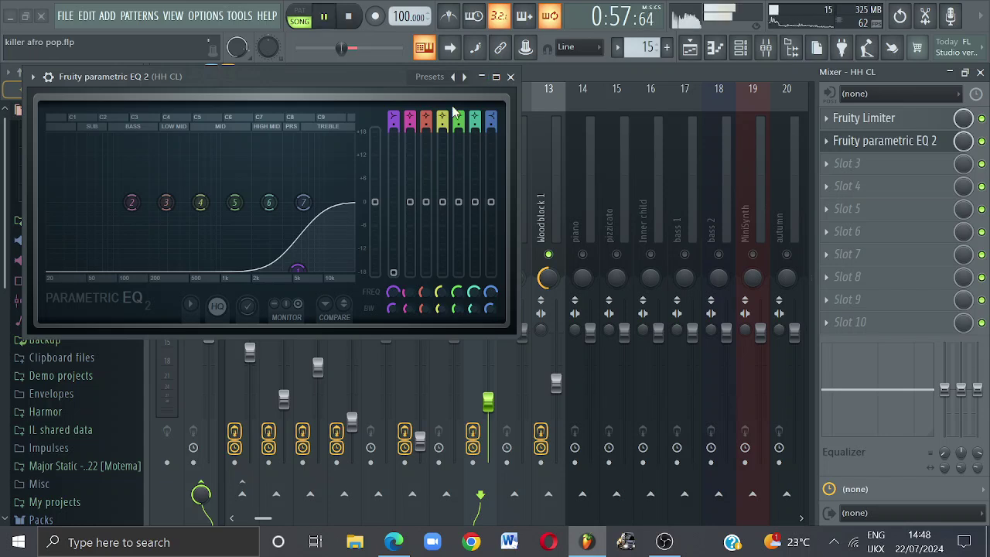
pyautogui.click(511, 78)
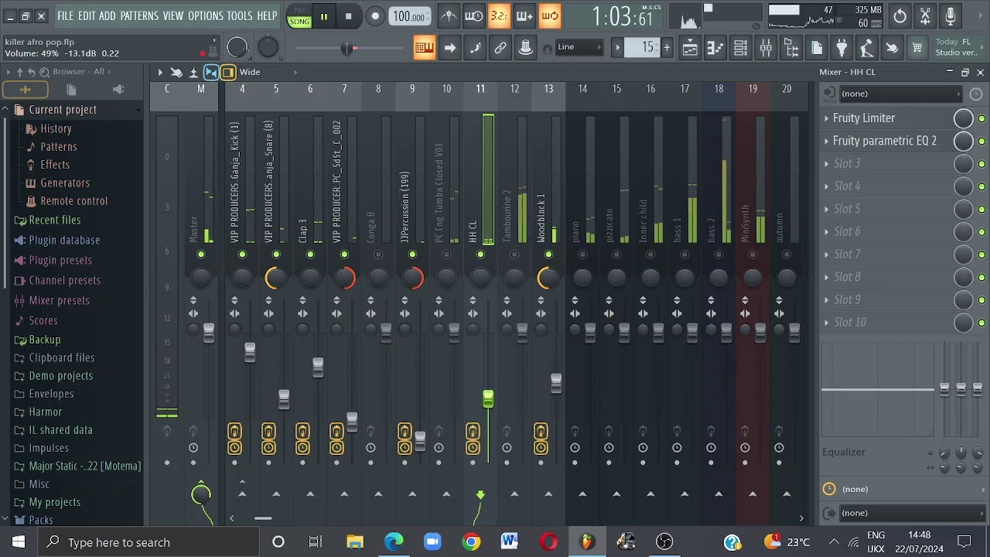
pyautogui.moveTo(489, 401); pyautogui.dragTo(488, 398)
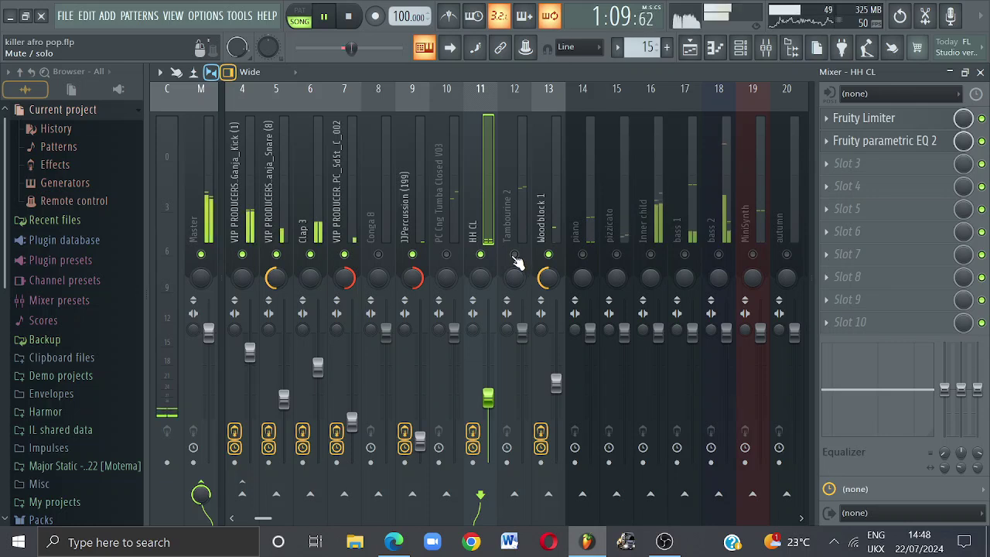
# Unmute the Tambourine 2 track and lower its volume to about 25%.
pyautogui.click(519, 207)
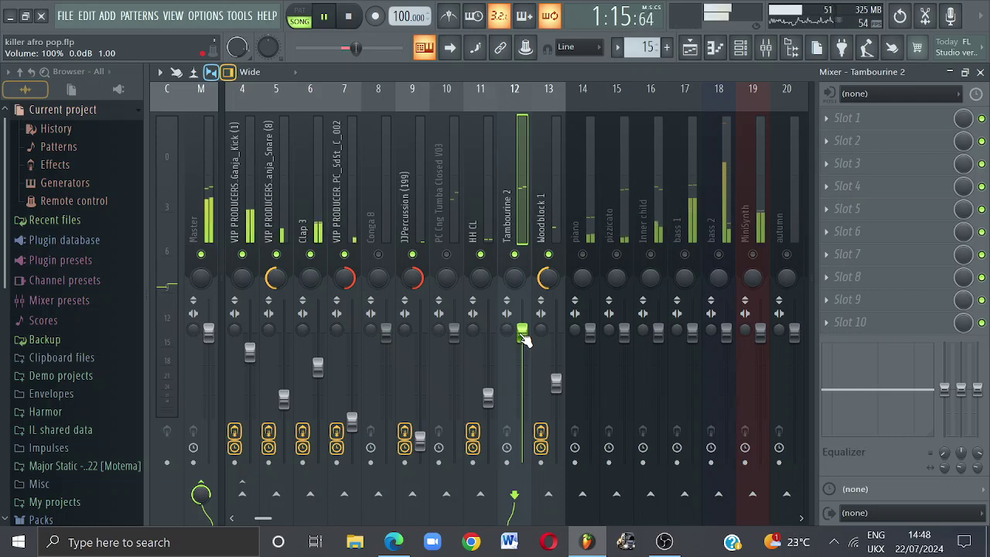
pyautogui.moveTo(522, 335); pyautogui.dragTo(522, 430)
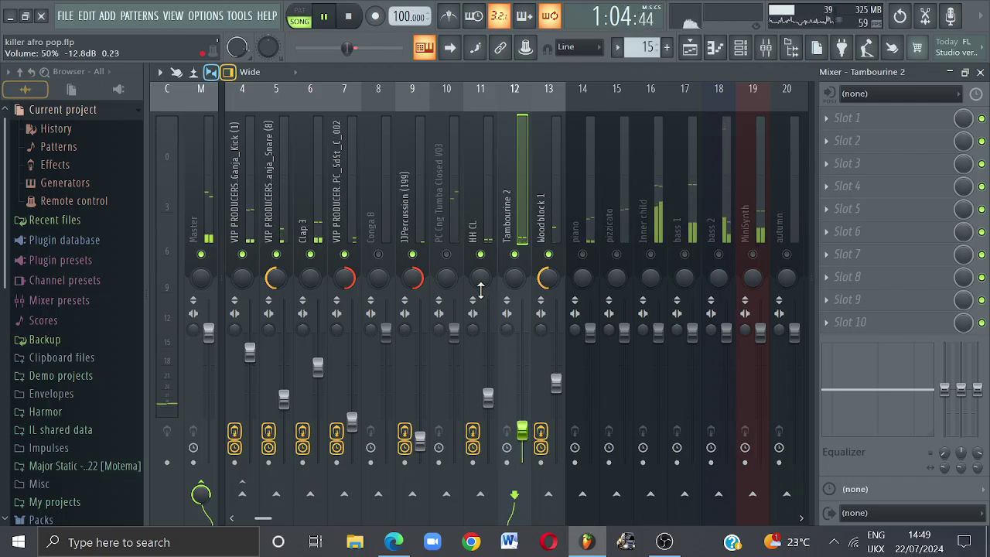
# Pan HH CL 40% left and Tambourine 2 partly to the right.
pyautogui.click(481, 291)
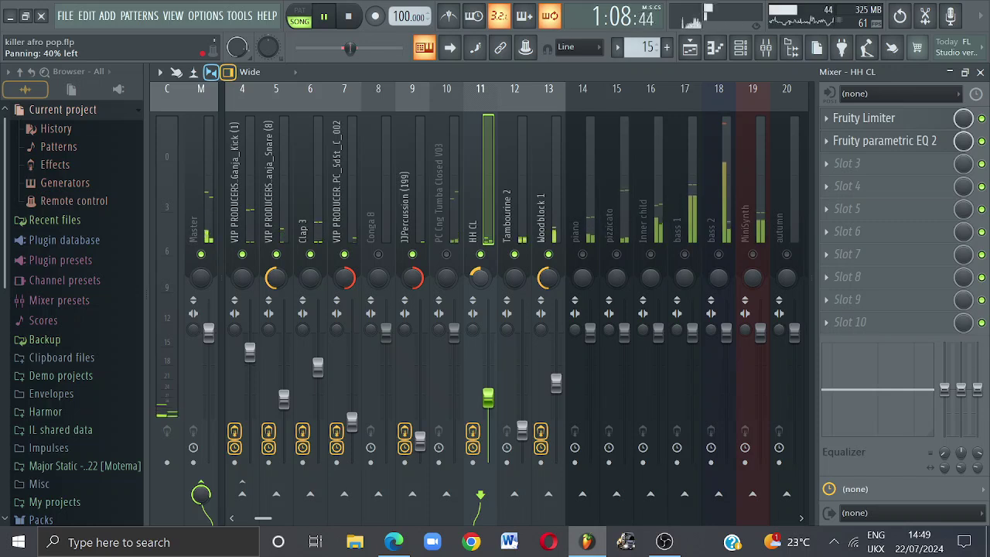
pyautogui.moveTo(512, 281); pyautogui.dragTo(512, 263)
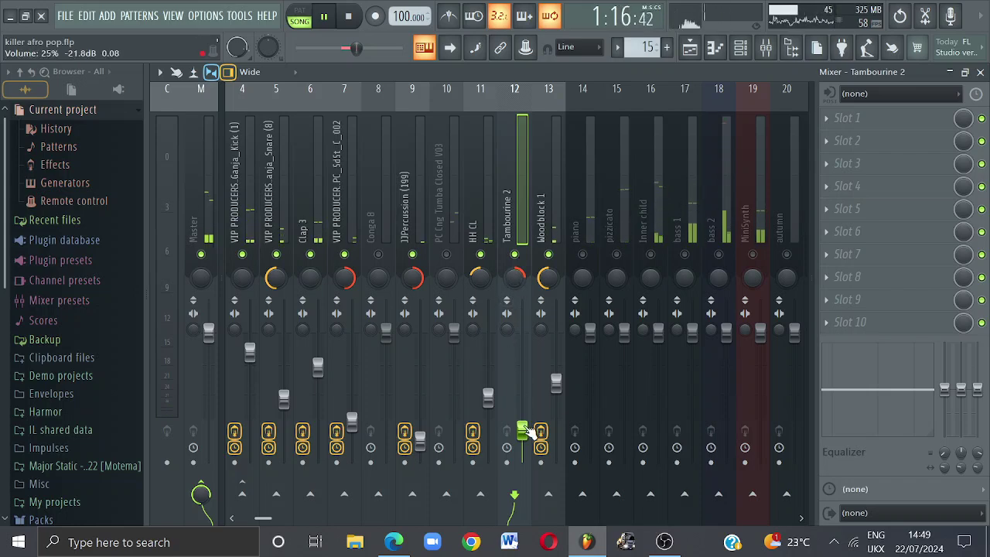
# Insert Fruity Parametric EQ 2 in Tambourine 2's first slot, cut band 1 to -18 dB at about 4789 Hz, and stop playback.
pyautogui.click(849, 122)
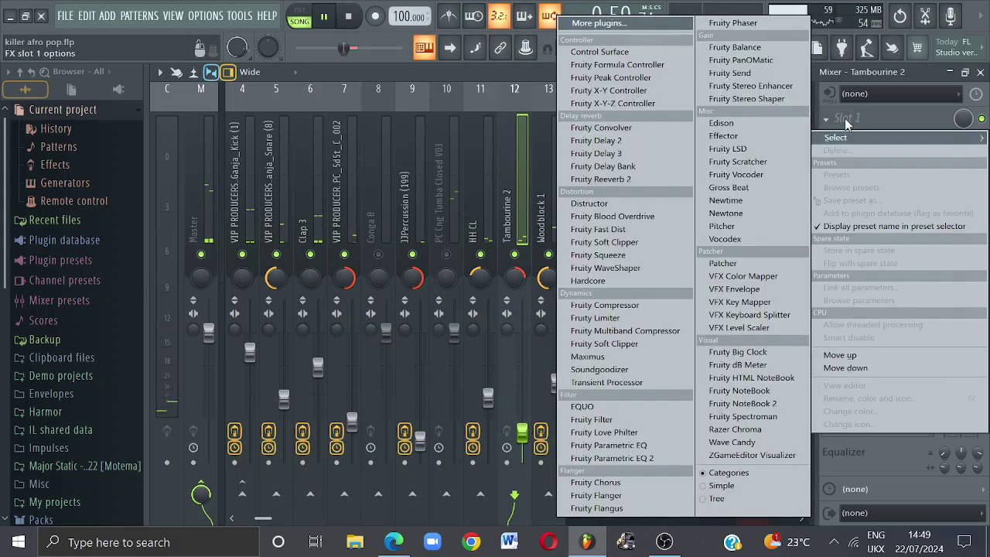
pyautogui.click(625, 458)
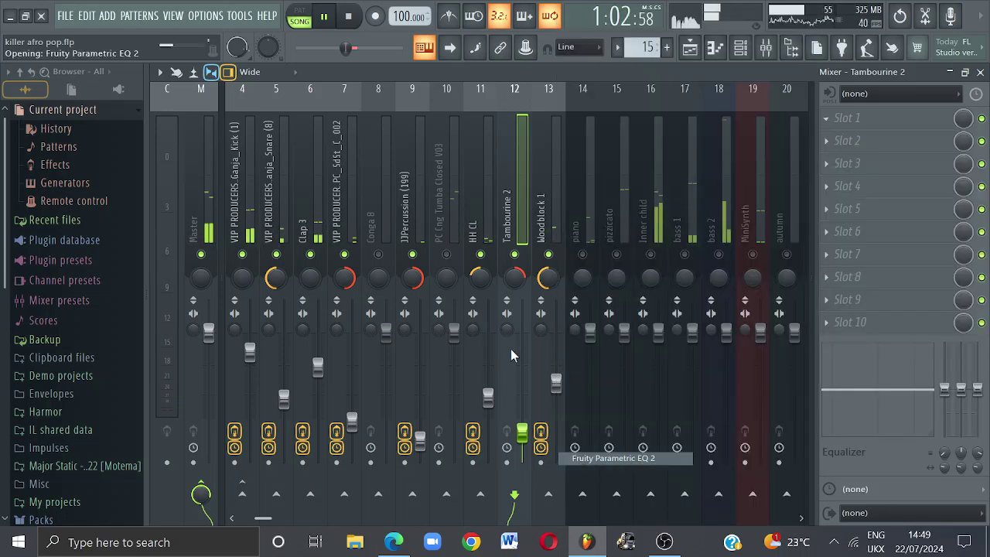
pyautogui.moveTo(116, 222); pyautogui.dragTo(317, 300)
pyautogui.press('space')
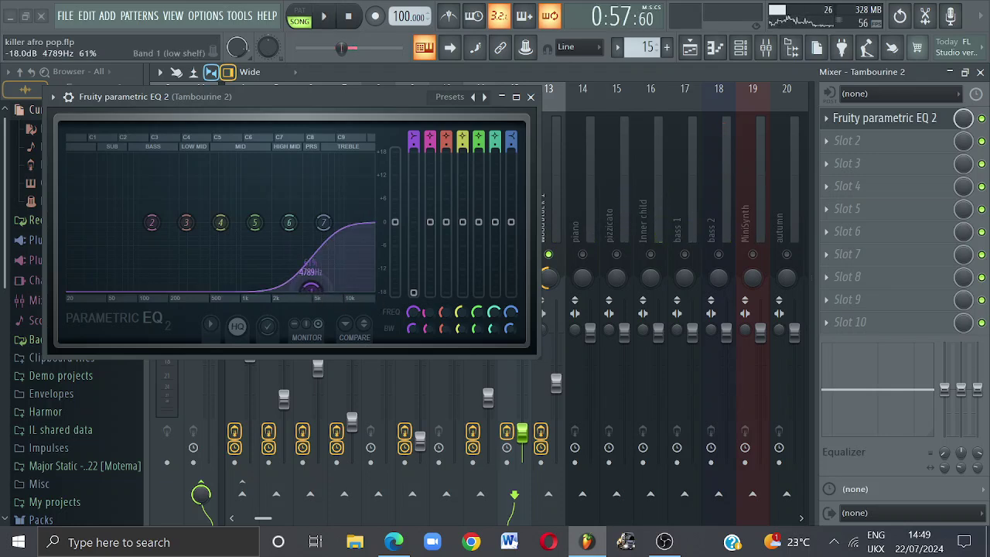
# Raise the frequency of the band 1 low cut slightly on Tambourine 2's parametric EQ, audition it in playback, and close the EQ.
pyautogui.moveTo(311, 288); pyautogui.dragTo(317, 289)
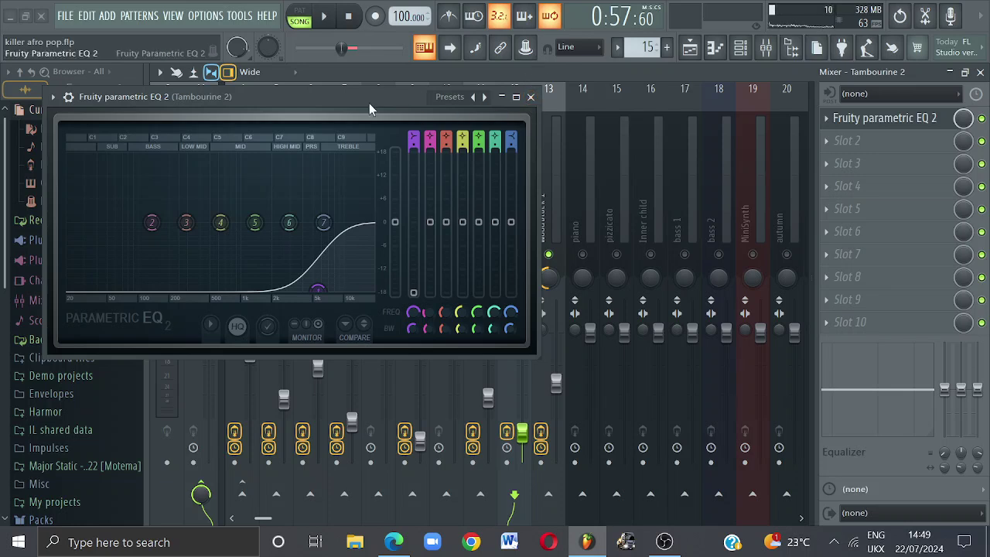
pyautogui.press('space')
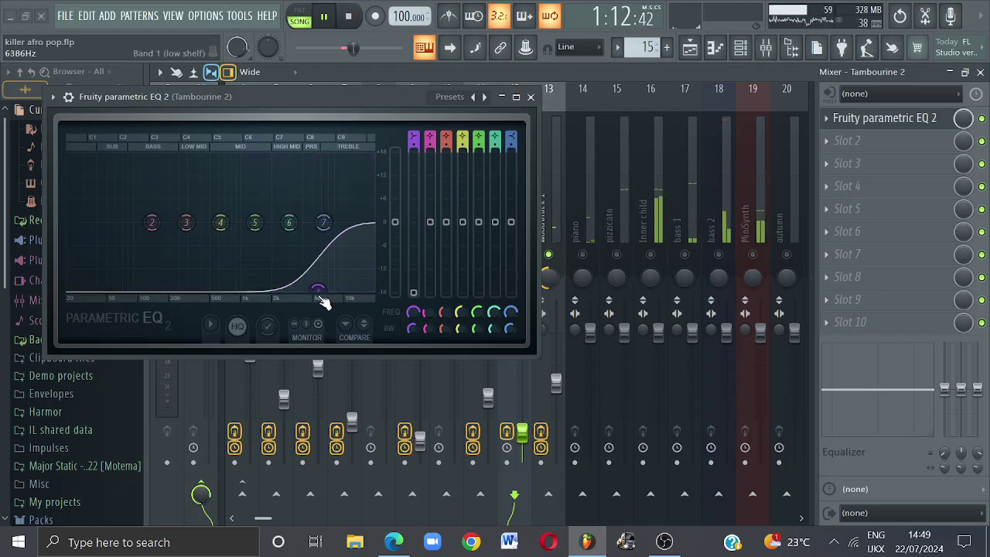
pyautogui.click(531, 97)
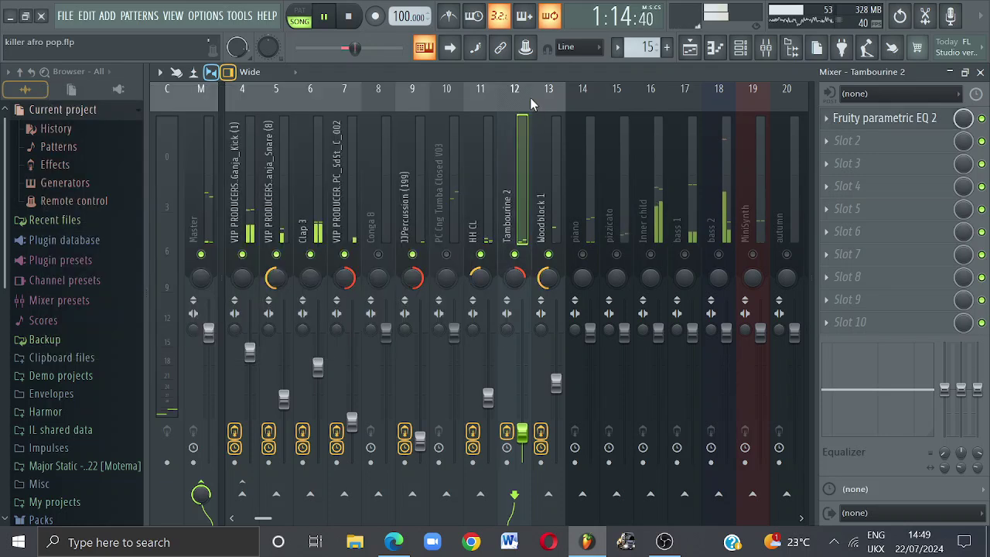
pyautogui.press('space')
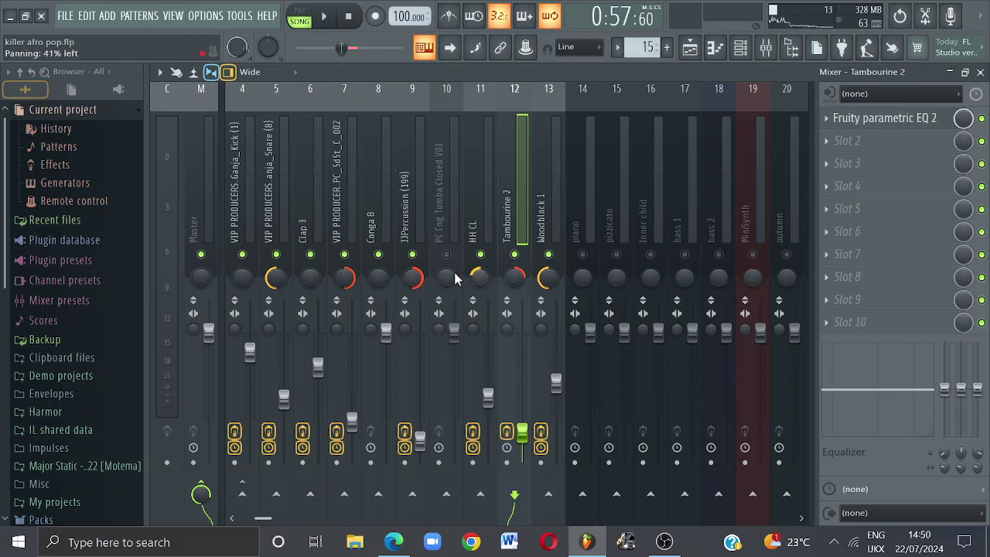
# Mute the Conga 8 track and lower the fader of the PC Cng Tumba Closed V03 track.
pyautogui.click(381, 255)
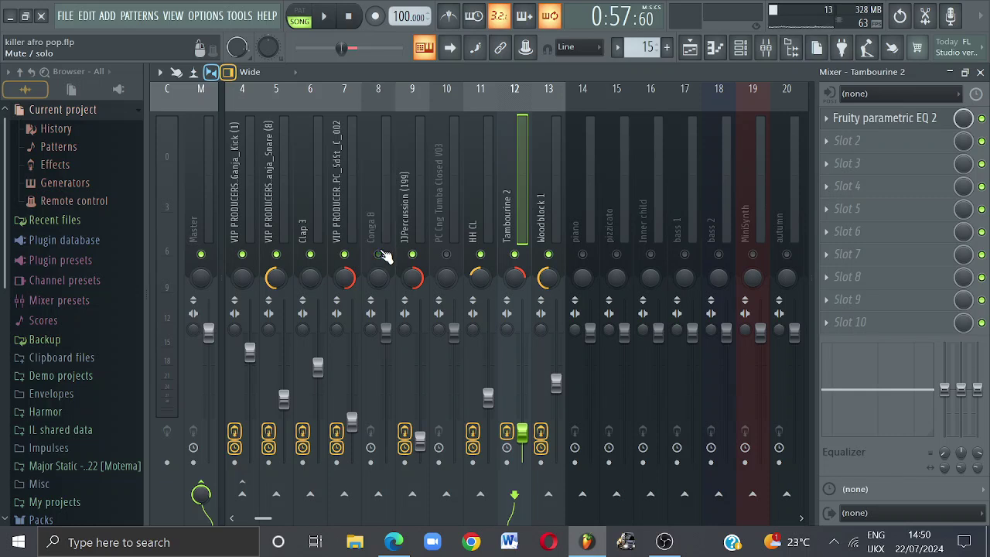
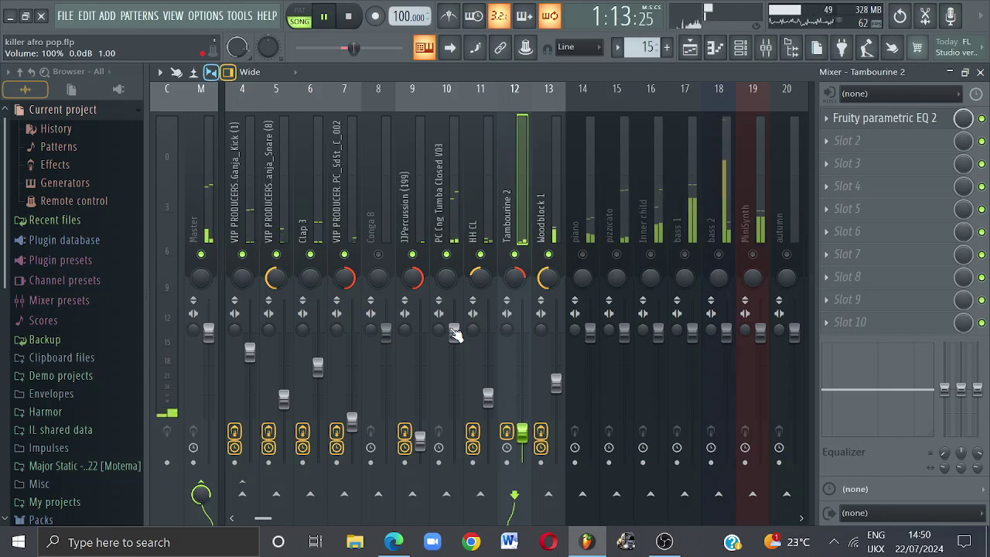
pyautogui.moveTo(454, 331); pyautogui.dragTo(454, 363)
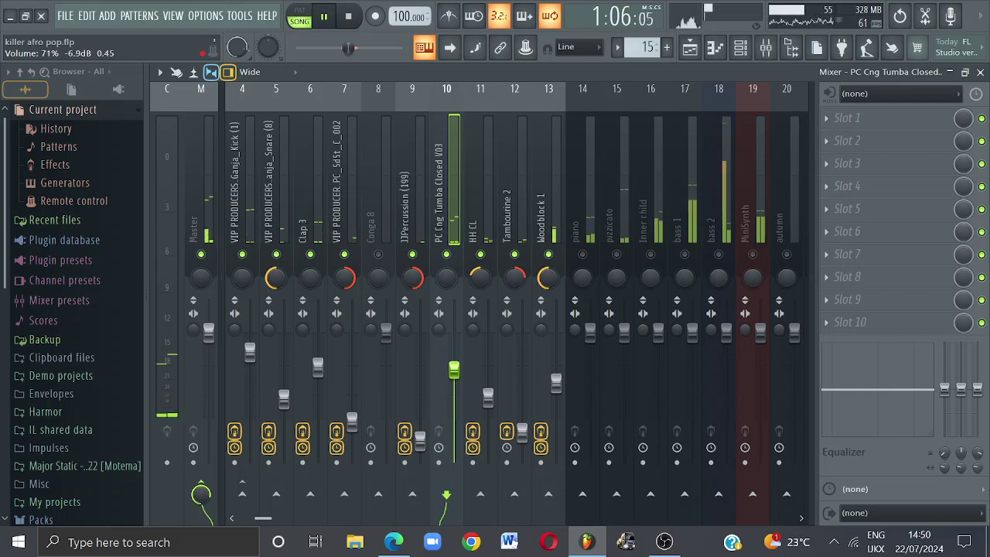
pyautogui.moveTo(454, 370); pyautogui.dragTo(454, 396)
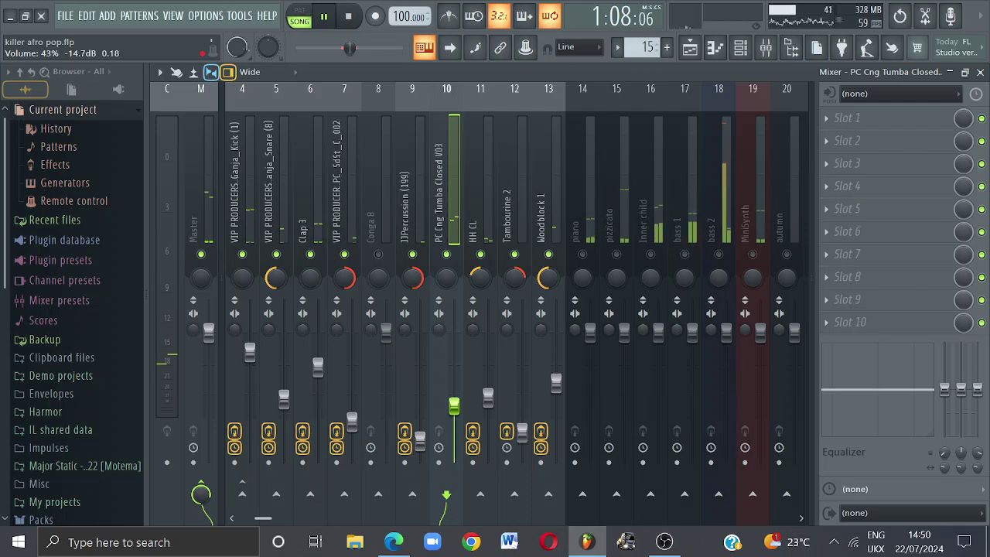
pyautogui.moveTo(454, 395); pyautogui.dragTo(454, 367)
# Pan the PC Cng Tumba Closed V03 track 19% right and bring its volume down a little further.
pyautogui.moveTo(443, 286); pyautogui.dragTo(444, 284)
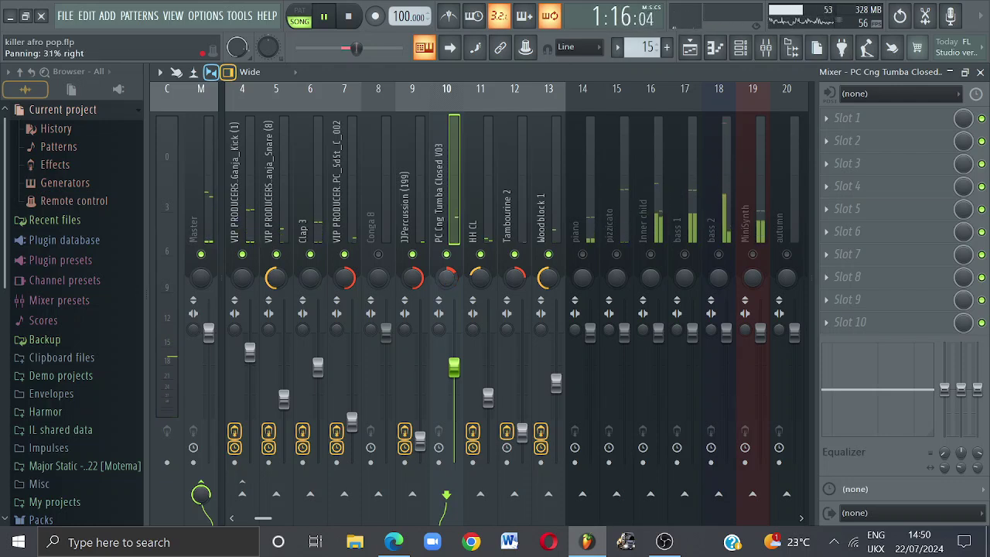
pyautogui.moveTo(444, 286); pyautogui.dragTo(444, 287)
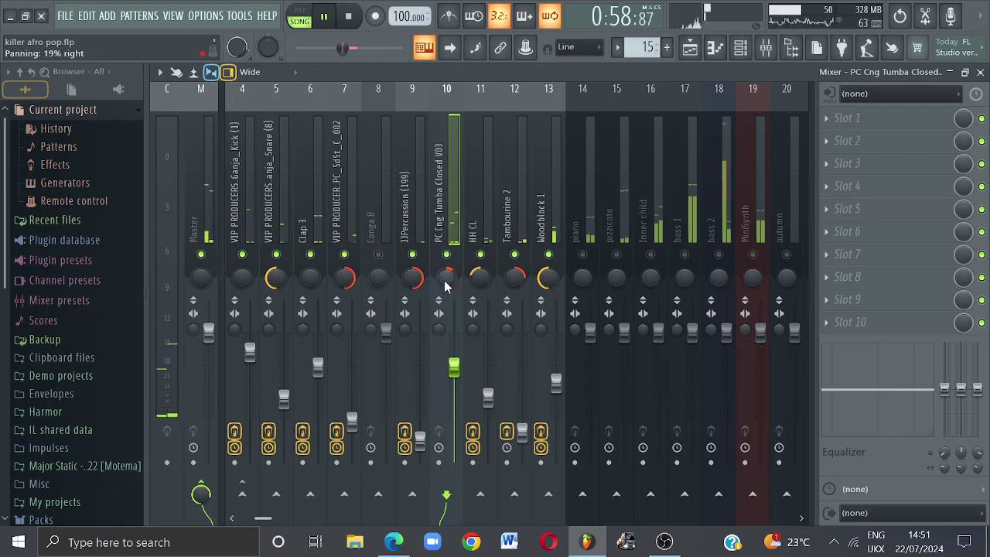
pyautogui.moveTo(454, 367); pyautogui.dragTo(454, 384)
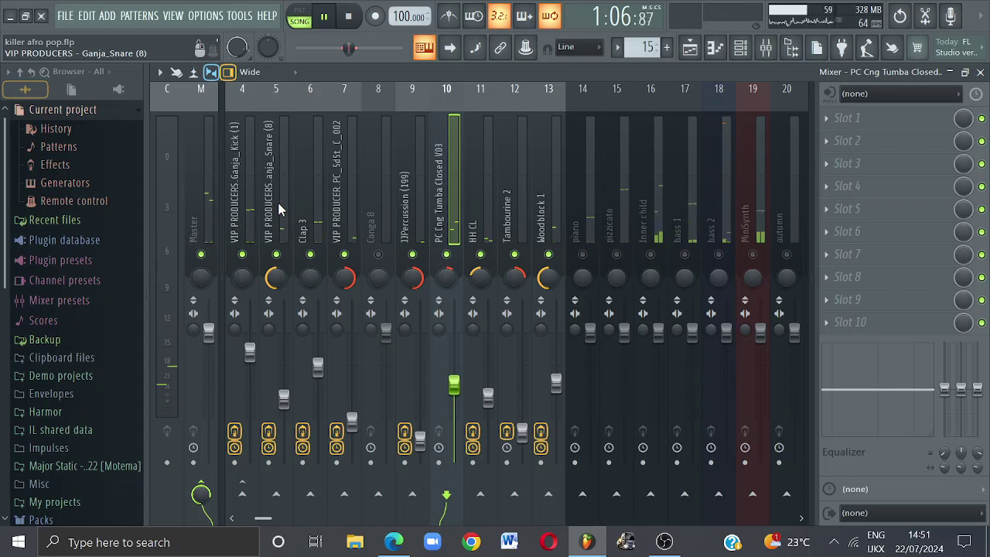
# Add Fruity Limiter to the PC Cng Tumba Closed V03 track in compressor mode, with a lowered threshold and a ratio of about 2.5:1.
pyautogui.click(849, 119)
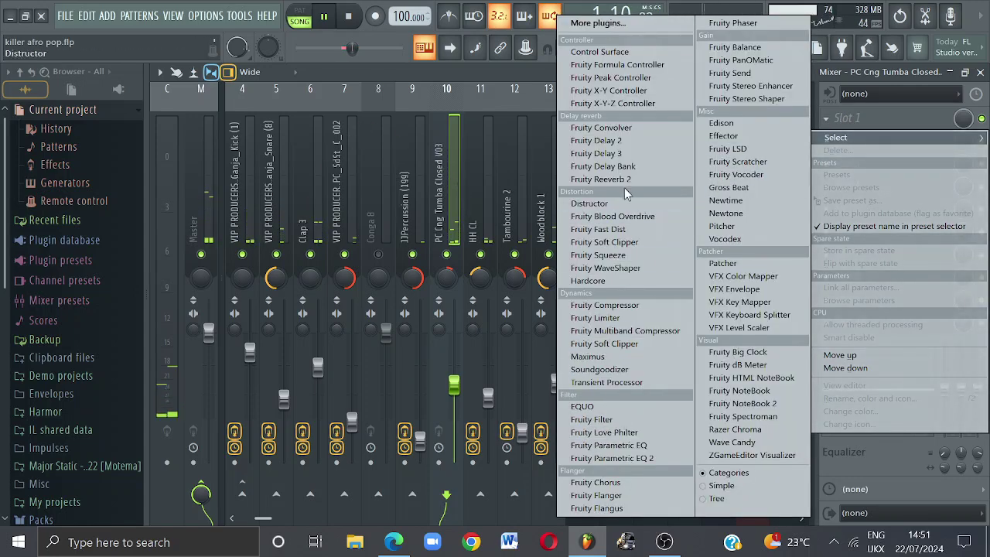
pyautogui.click(611, 323)
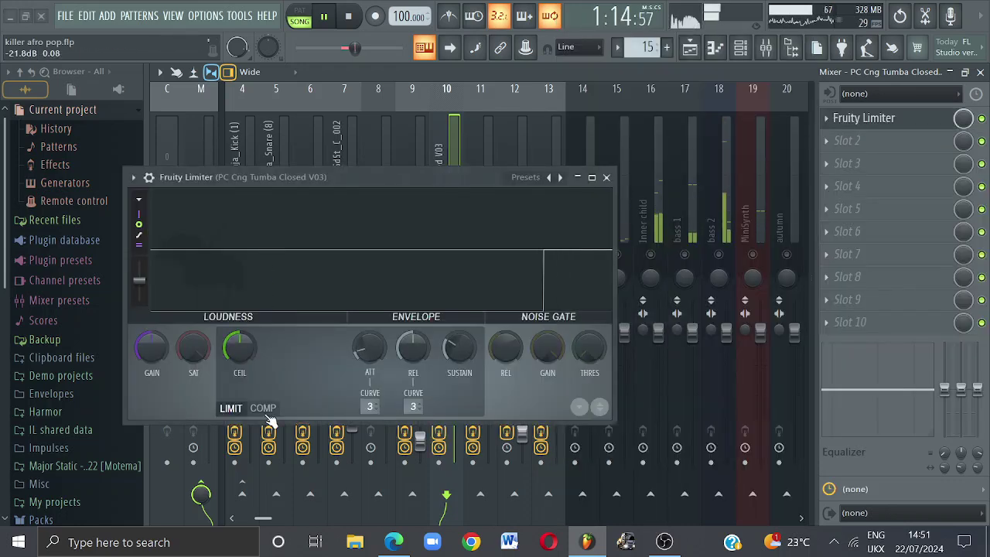
pyautogui.click(263, 407)
pyautogui.moveTo(240, 348); pyautogui.dragTo(240, 387)
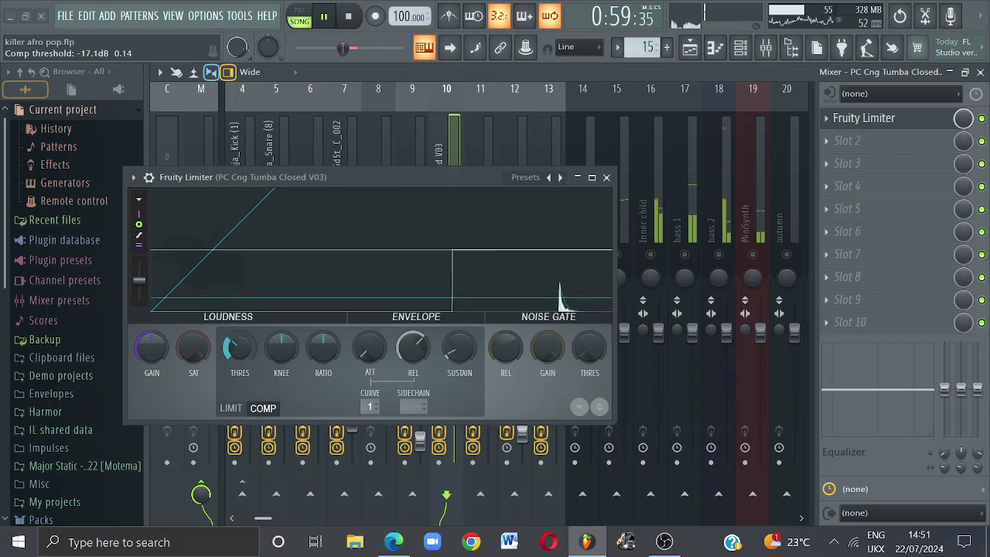
pyautogui.moveTo(324, 348); pyautogui.dragTo(323, 339)
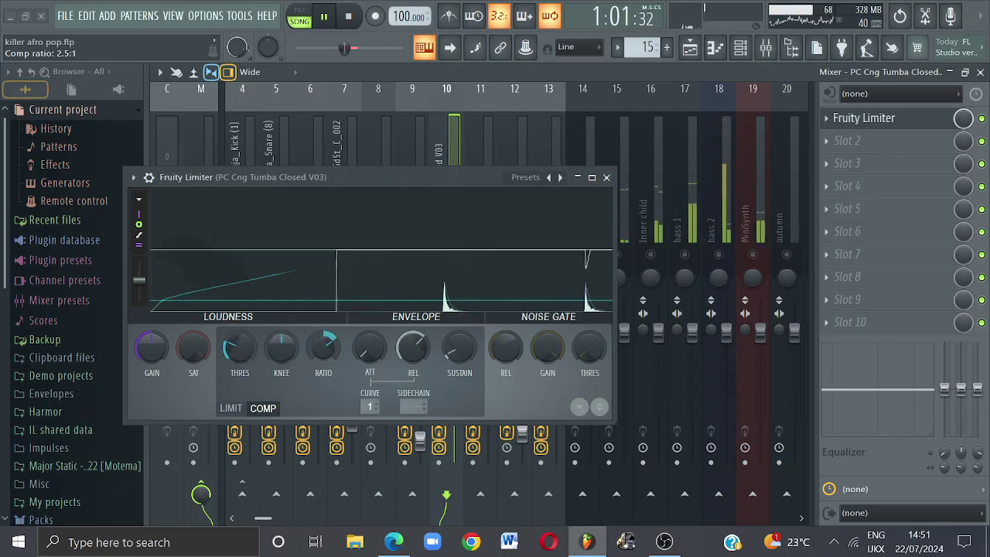
pyautogui.moveTo(252, 348); pyautogui.dragTo(251, 361)
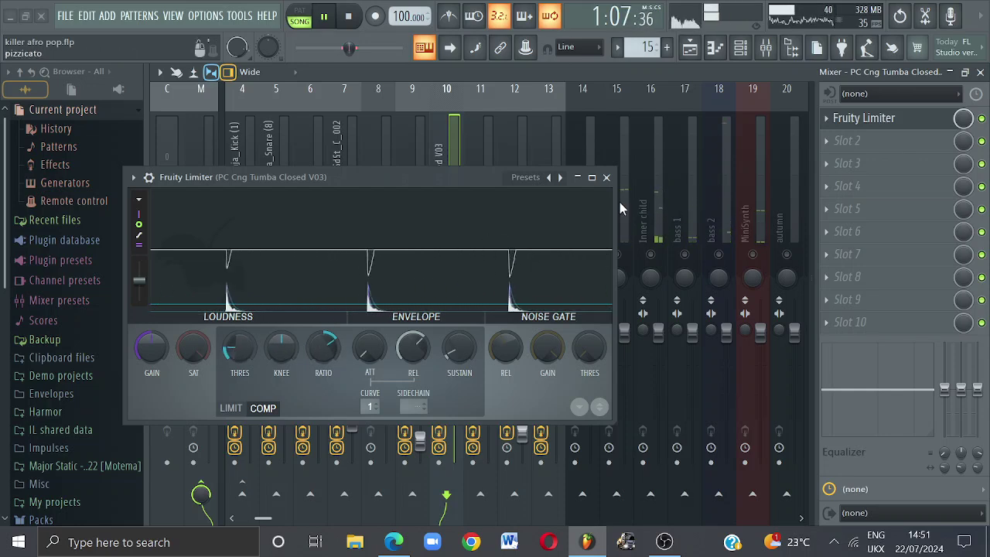
pyautogui.click(606, 177)
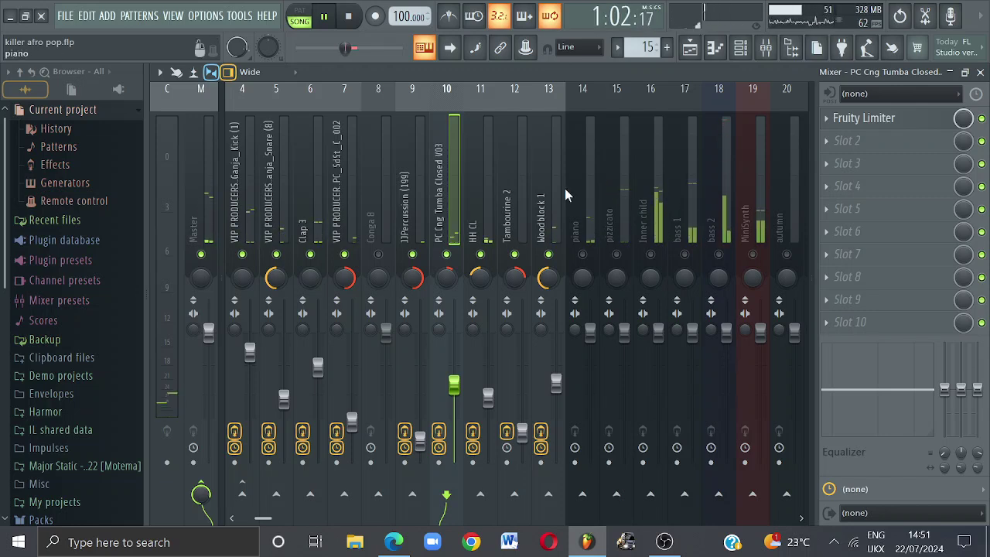
# Add Fruity Parametric EQ 2 after the limiter on the PC Cng Tumba Closed V03 track, cutting lows with band 1 and highs with band 7.
pyautogui.click(543, 193)
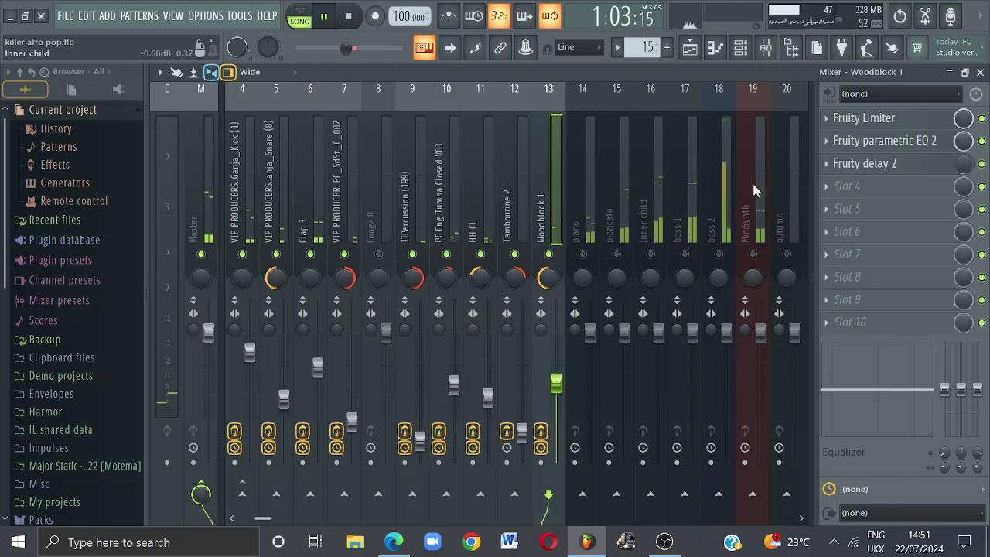
pyautogui.click(440, 214)
pyautogui.click(867, 139)
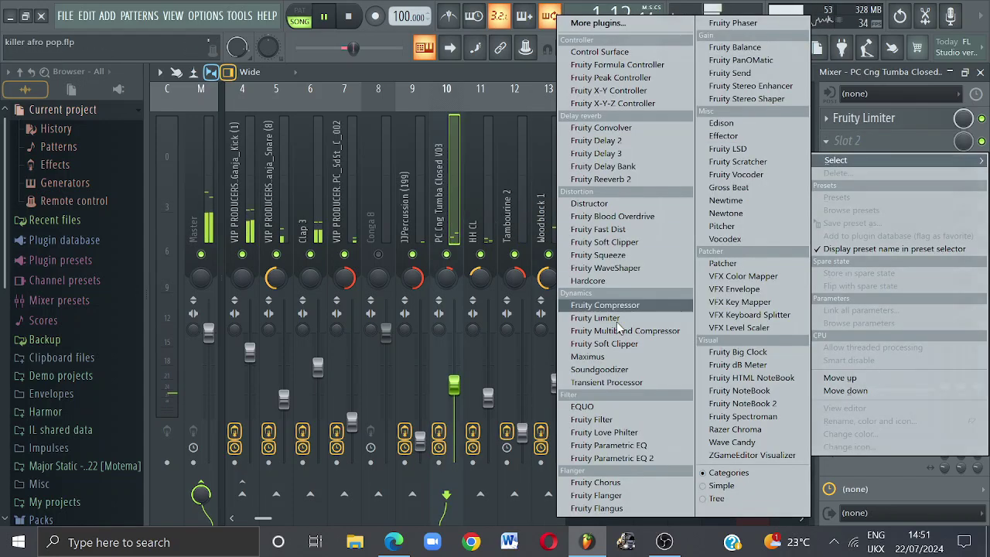
pyautogui.click(601, 459)
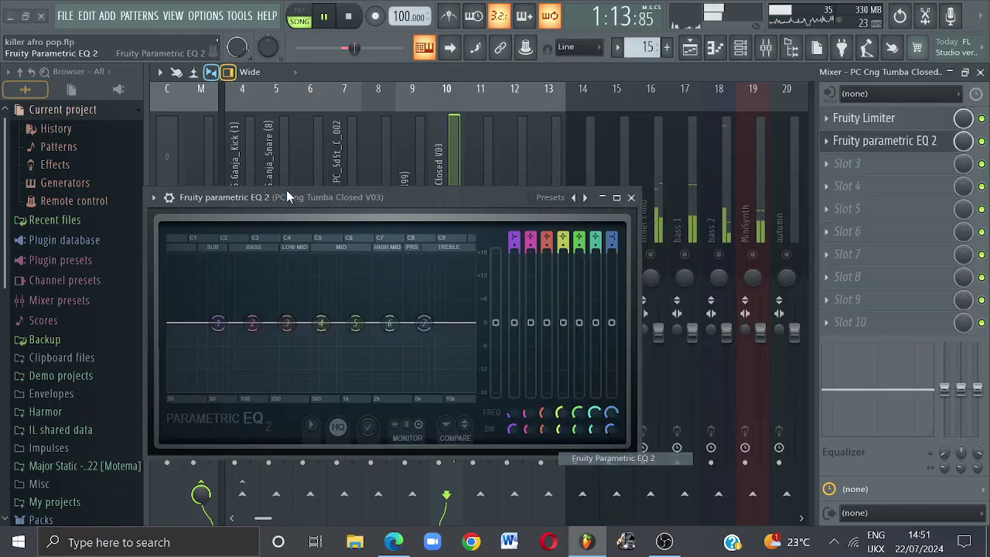
pyautogui.moveTo(219, 325); pyautogui.dragTo(255, 389)
pyautogui.moveTo(424, 323); pyautogui.dragTo(345, 389)
# Shift band 3 slightly lower in frequency, make band 1's low cut steeper, and close the tumba's EQ.
pyautogui.click(316, 323)
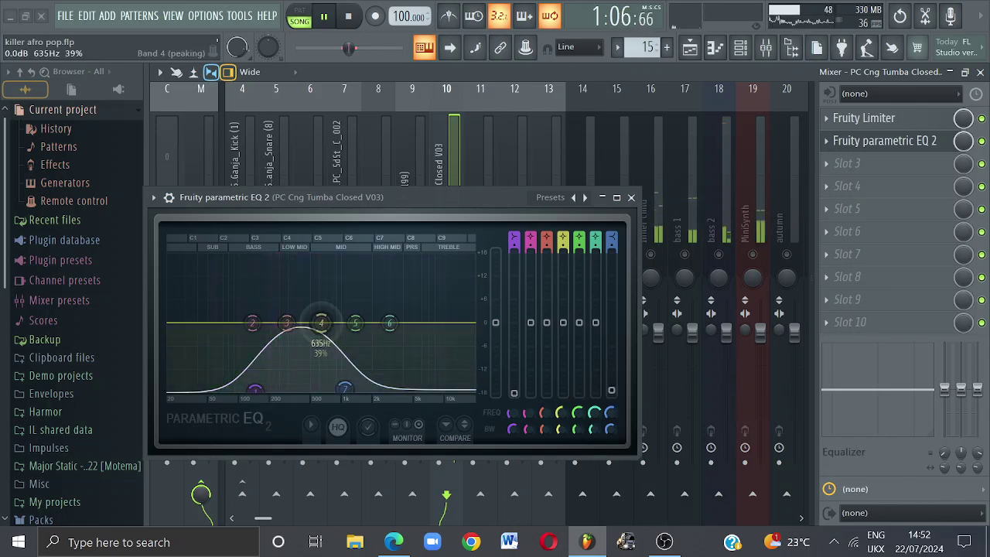
pyautogui.moveTo(296, 334); pyautogui.dragTo(284, 331)
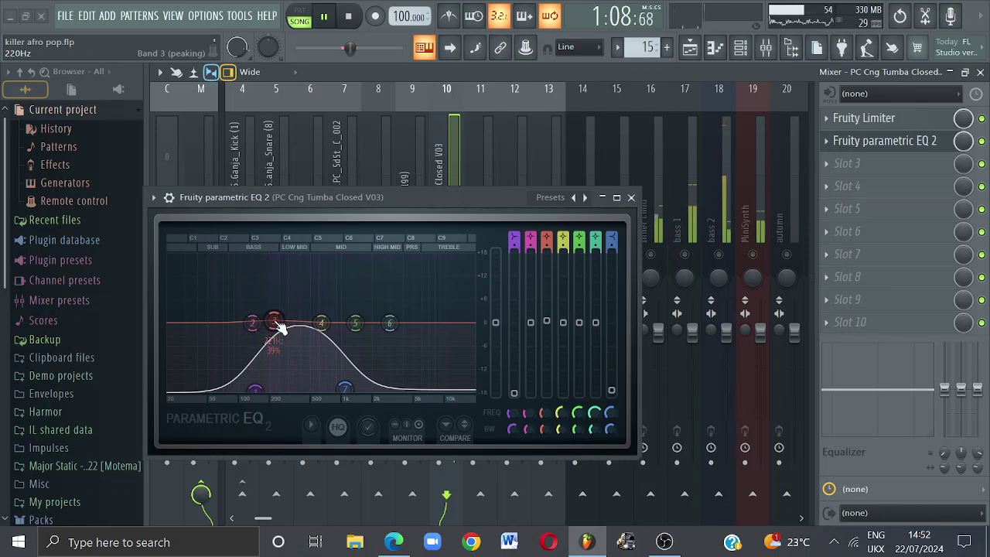
pyautogui.rightClick(255, 392)
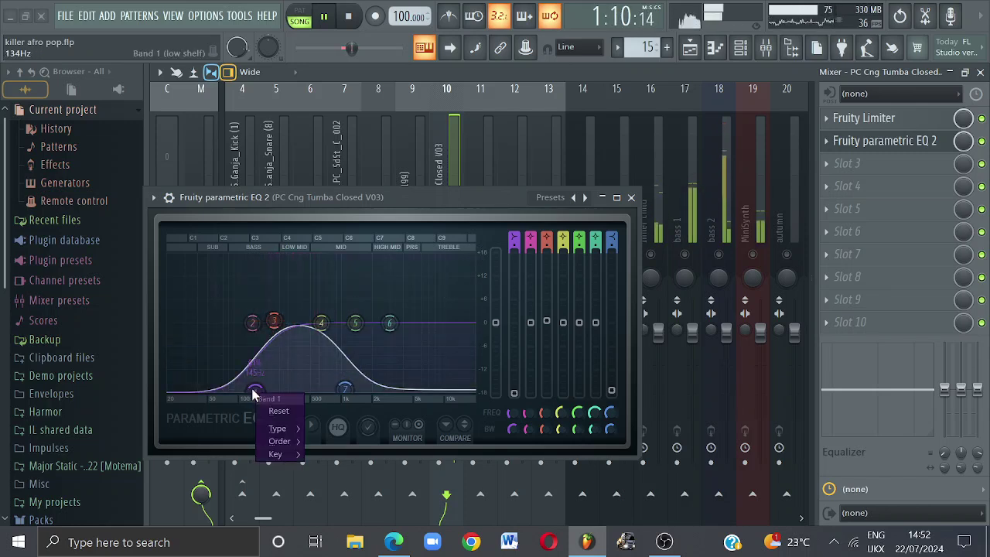
pyautogui.click(321, 432)
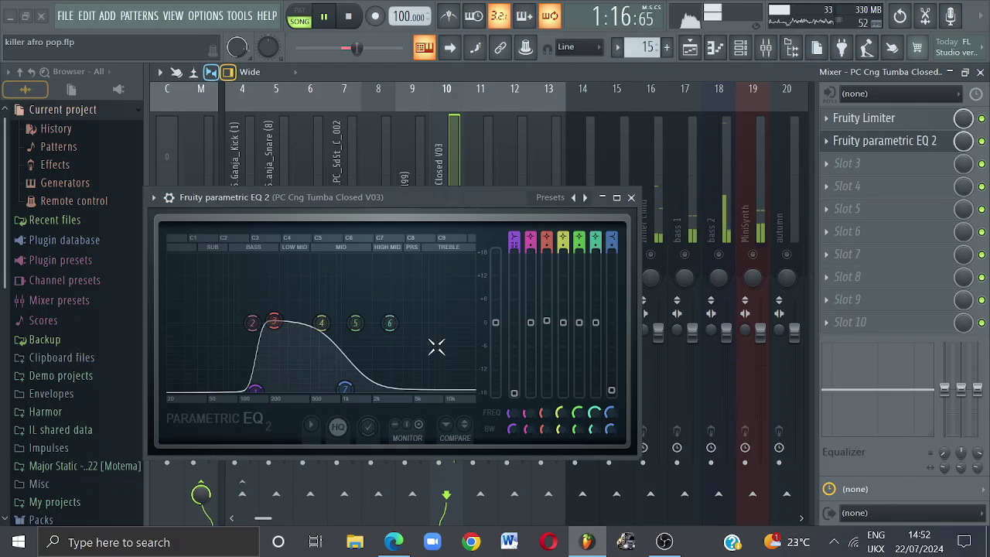
pyautogui.click(631, 198)
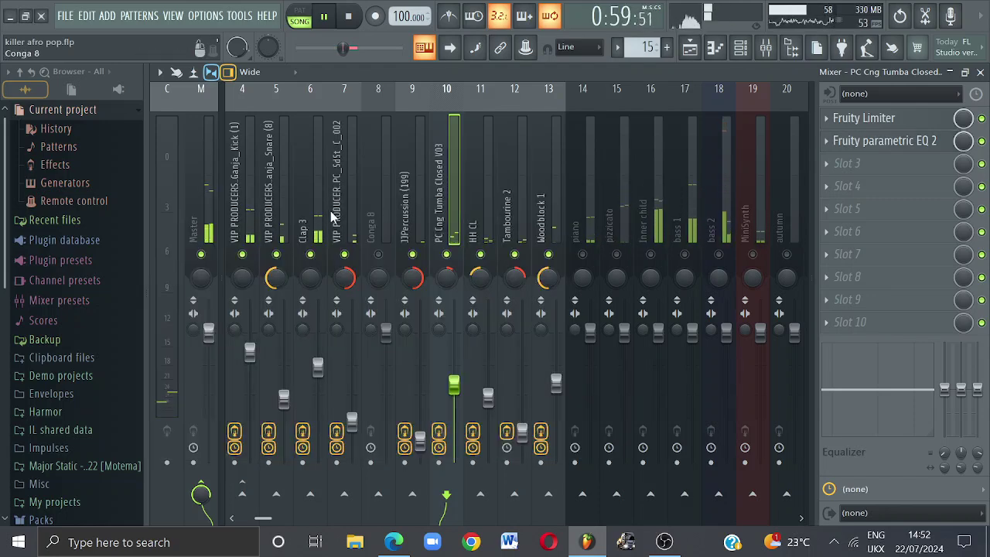
# Stop playback, add Wave Candy to slot 10 of the Master track, and set its display mode to Meter.
pyautogui.click(205, 204)
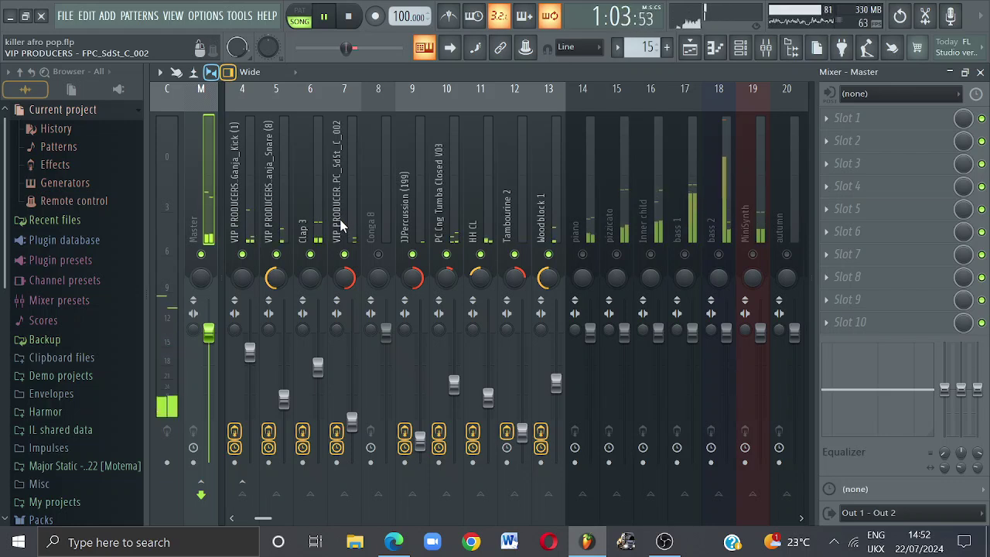
pyautogui.press('space')
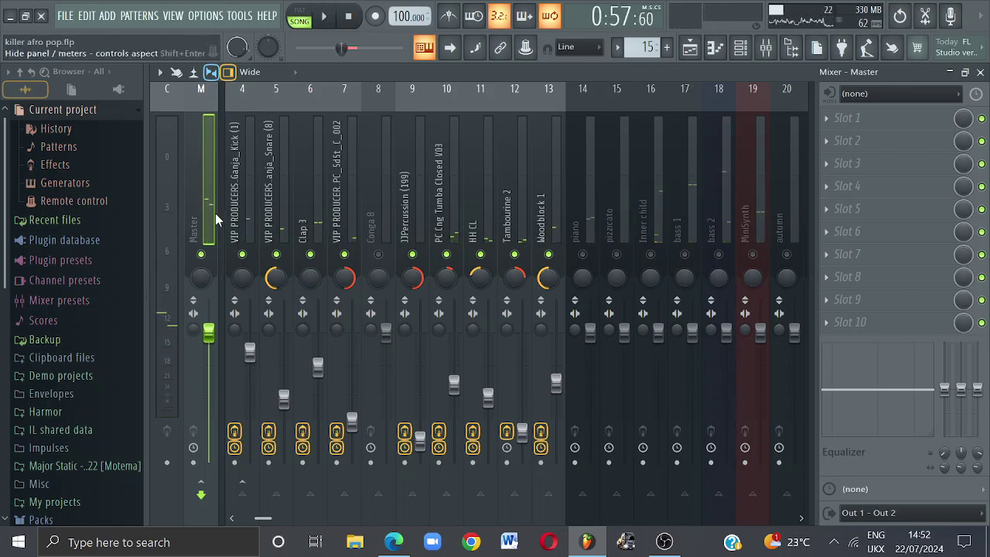
pyautogui.click(841, 331)
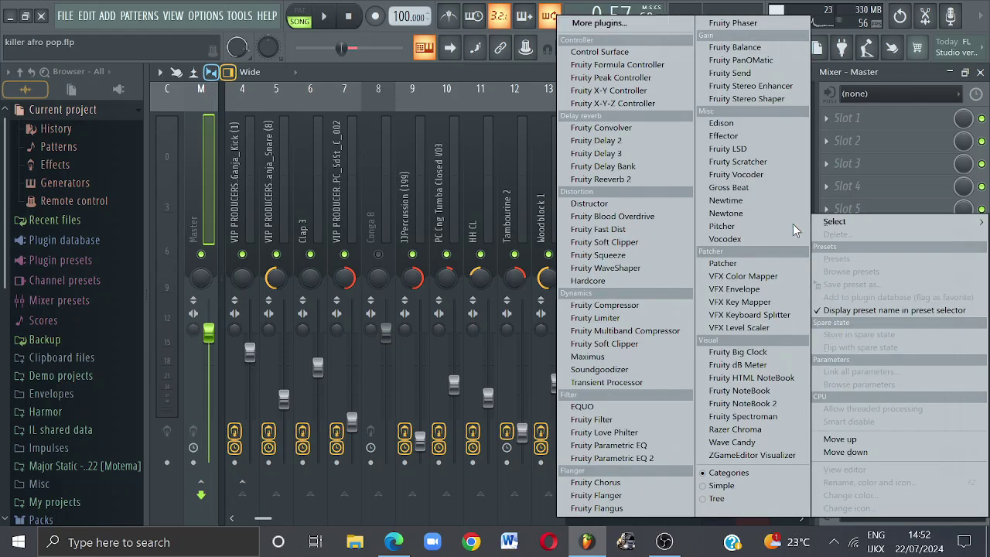
pyautogui.click(733, 442)
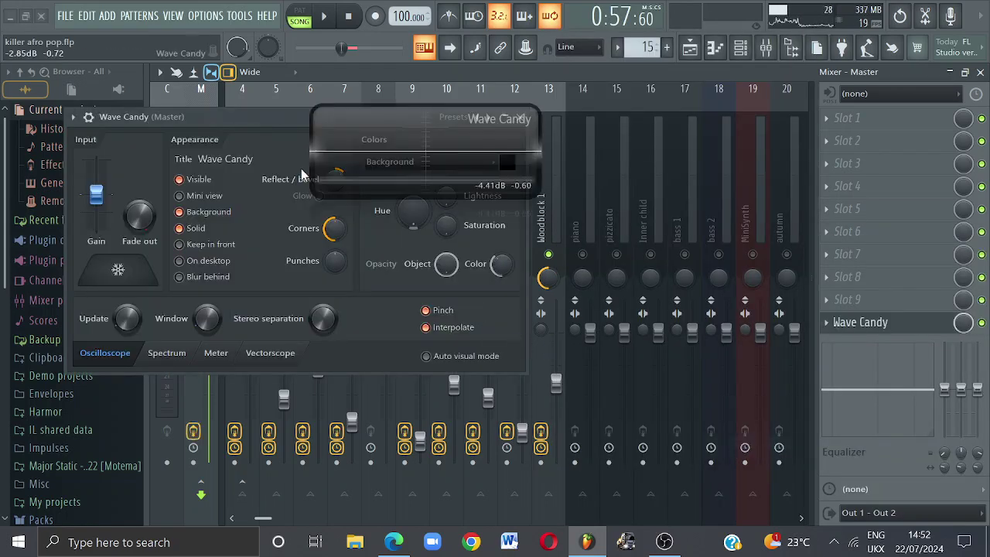
pyautogui.rightClick(452, 144)
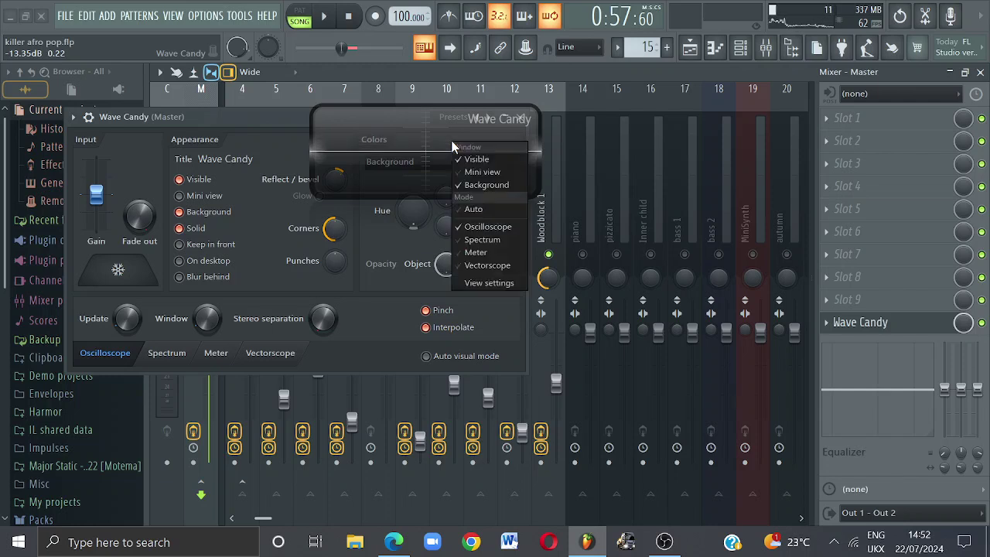
pyautogui.click(482, 254)
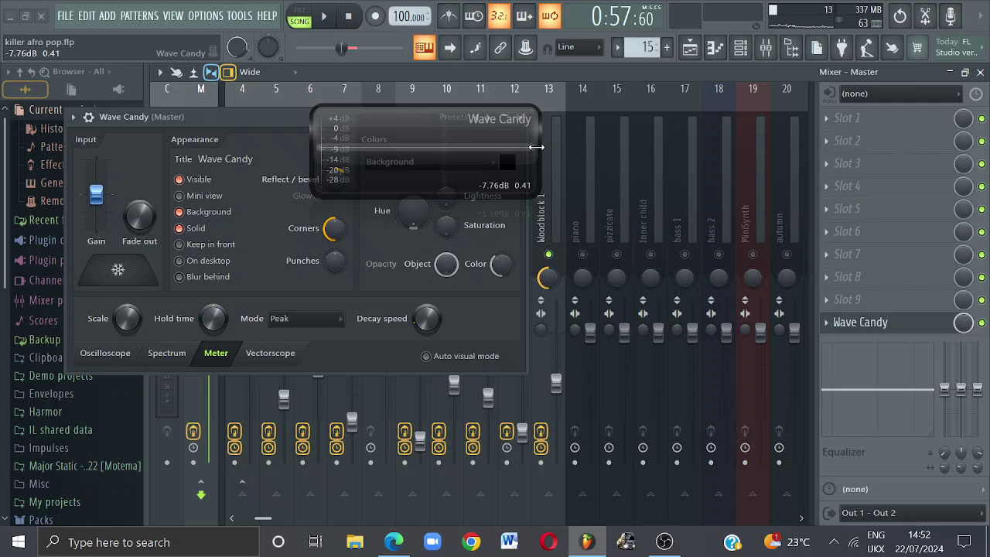
# Reshape the Wave Candy meter into a tall, narrow vertical display and place it over the browser, clear of the mixer tracks.
pyautogui.moveTo(536, 146); pyautogui.dragTo(358, 147)
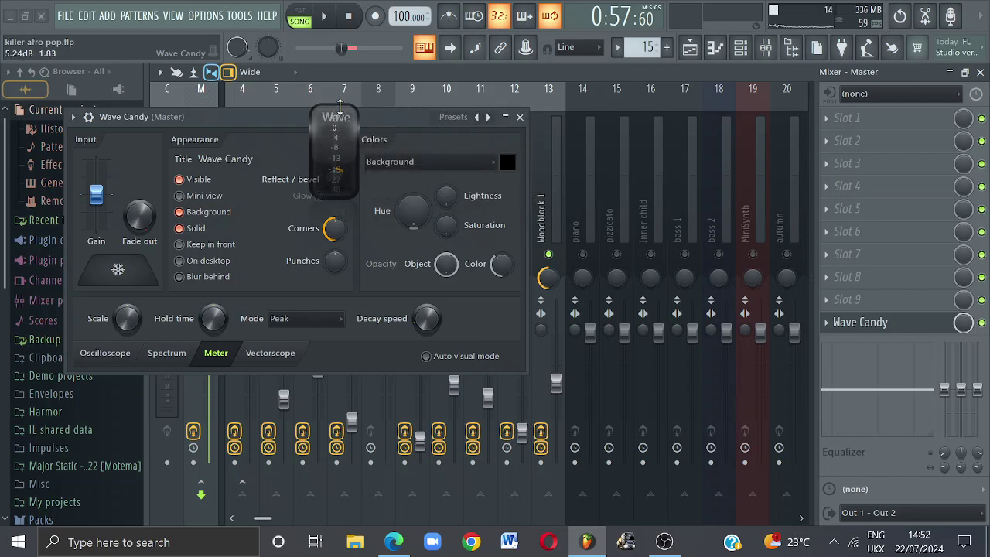
pyautogui.moveTo(338, 104); pyautogui.dragTo(338, 2)
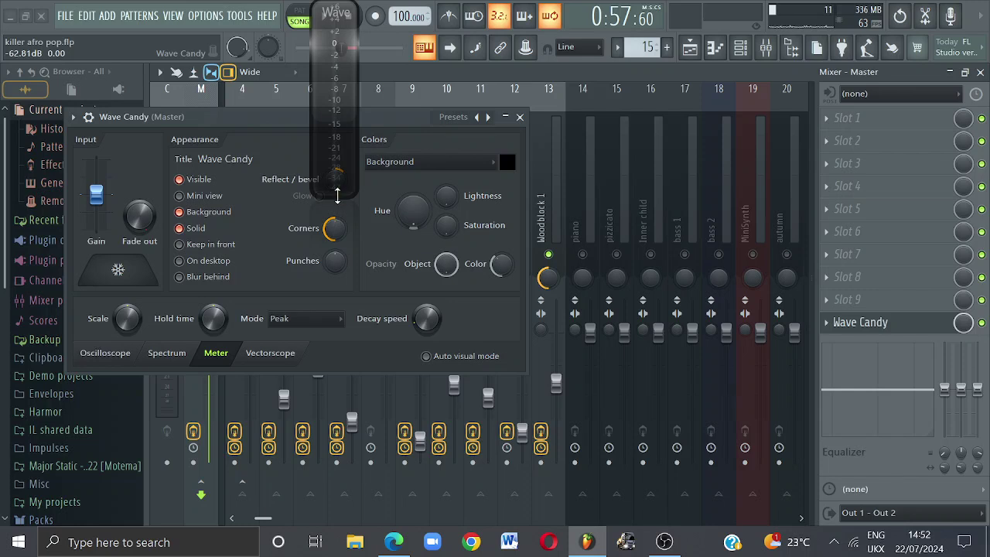
pyautogui.moveTo(338, 199); pyautogui.dragTo(337, 399)
pyautogui.click(520, 117)
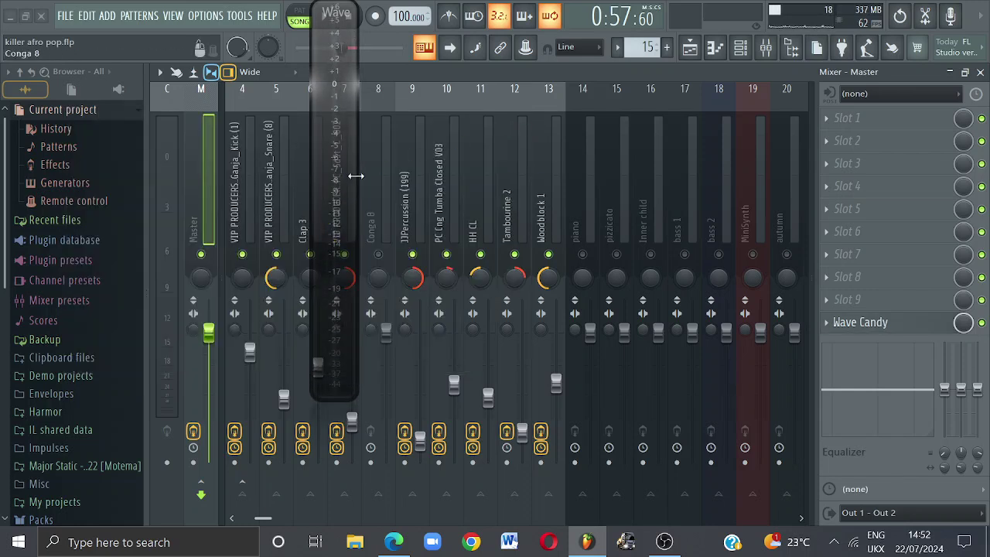
pyautogui.moveTo(338, 215); pyautogui.dragTo(119, 307)
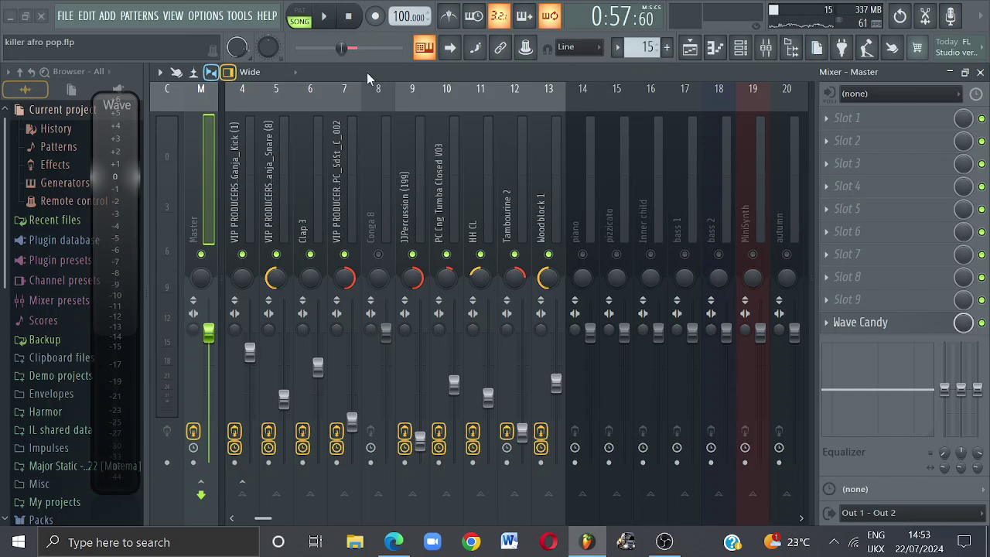
# Play the song and check the master level against the -5 dB mark on the Wave Candy meter.
pyautogui.click(328, 17)
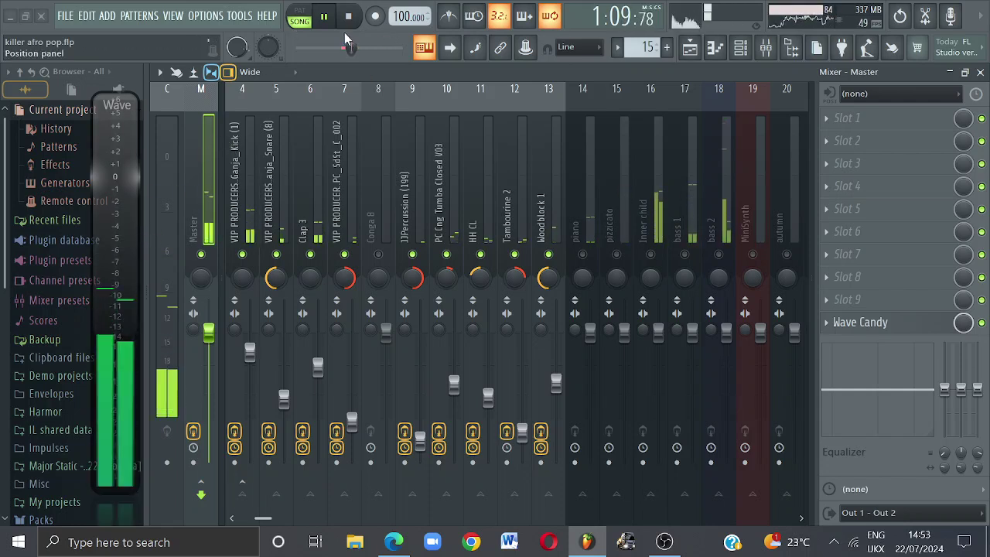
pyautogui.press('space')
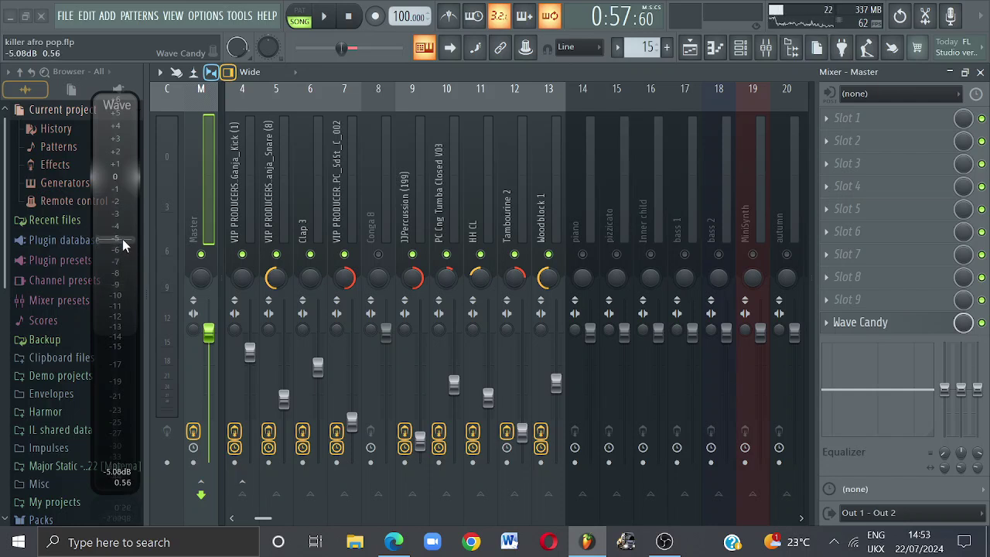
pyautogui.moveTo(124, 244); pyautogui.dragTo(119, 203)
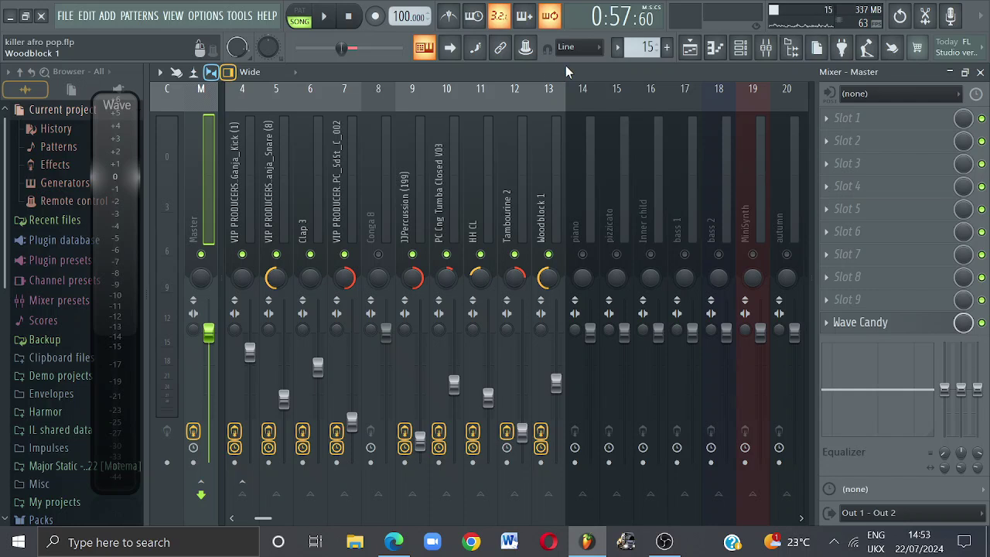
# Lower the PC Cng Tumba Closed V03 track's volume to 61% (-9.6 dB) during playback.
pyautogui.press('space')
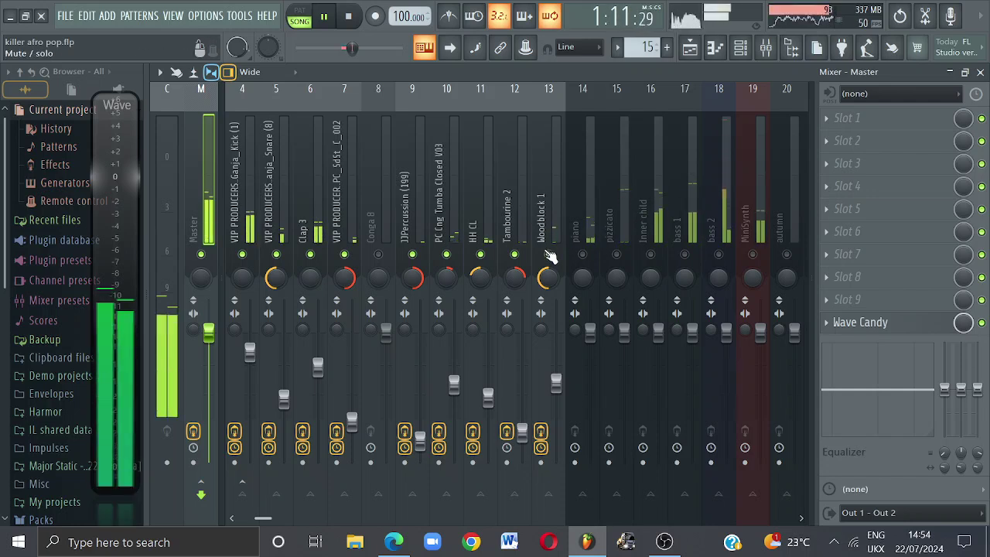
pyautogui.click(448, 174)
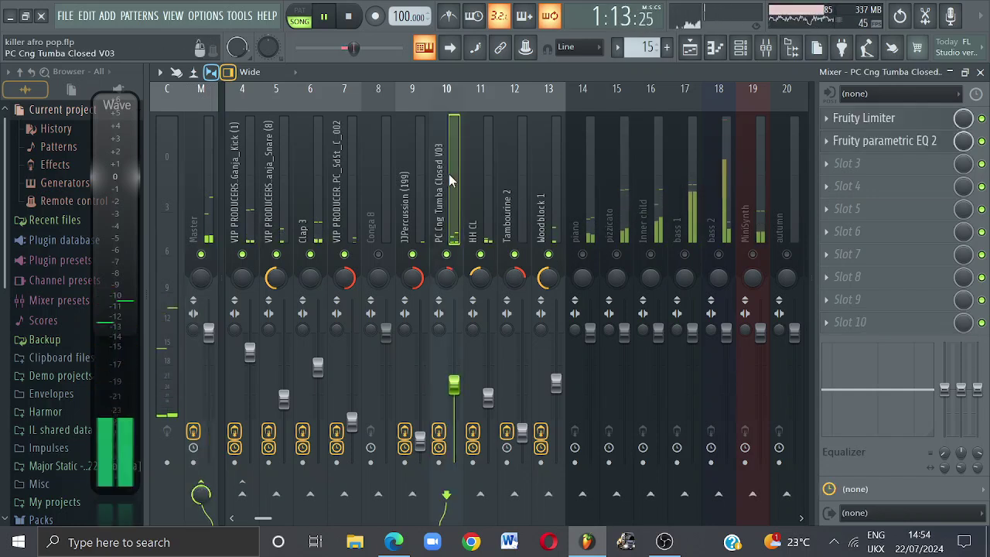
pyautogui.moveTo(454, 384); pyautogui.dragTo(454, 420)
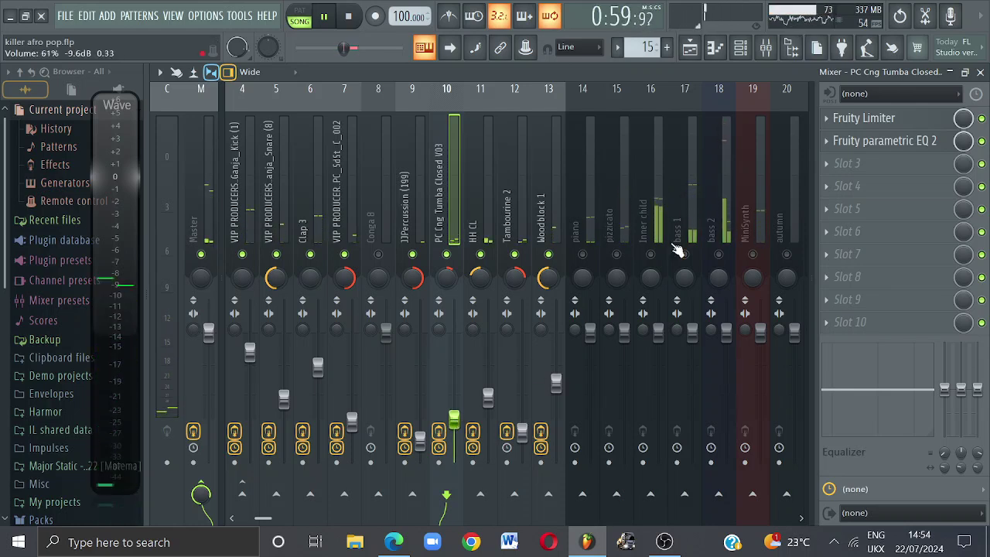
# Look through the mixer tracks up to Insert 33 for the crash track.
pyautogui.click(522, 228)
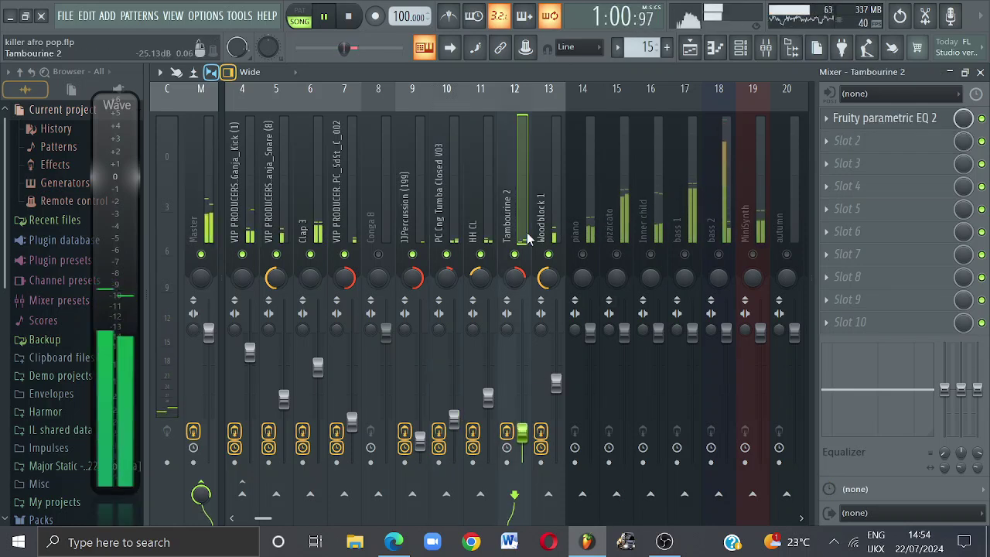
pyautogui.click(378, 226)
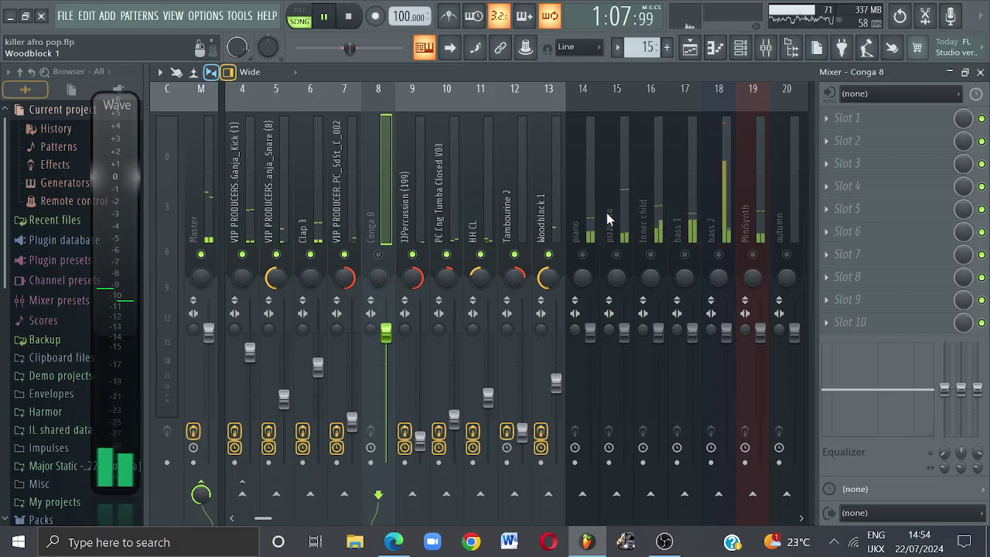
pyautogui.click(727, 198)
pyautogui.press('Right')
pyautogui.press('Right')
pyautogui.press('Right')
pyautogui.press('Right')
pyautogui.press('Right')
pyautogui.press('Right')
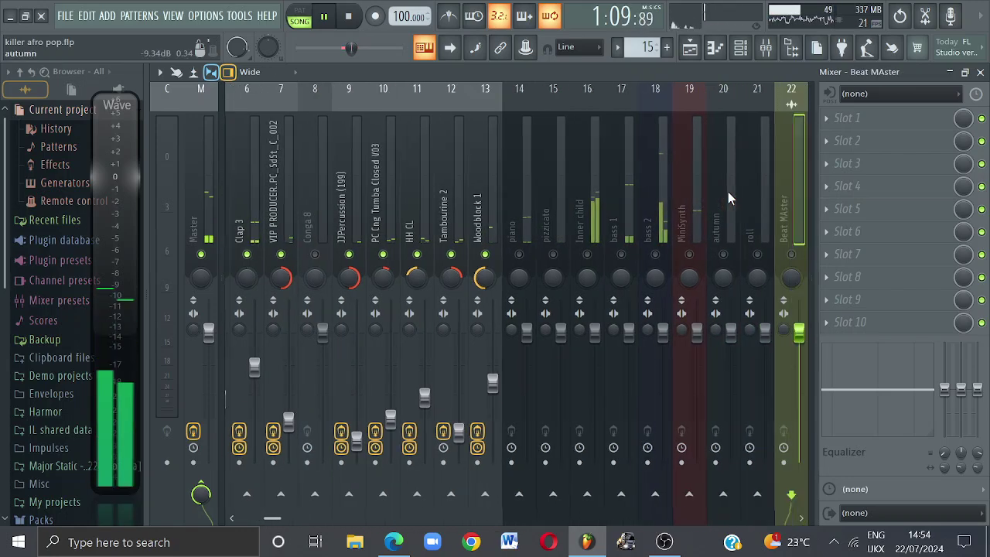
pyautogui.press('Right')
pyautogui.press('Right')
pyautogui.press('Right')
pyautogui.press('Right')
pyautogui.press('Right')
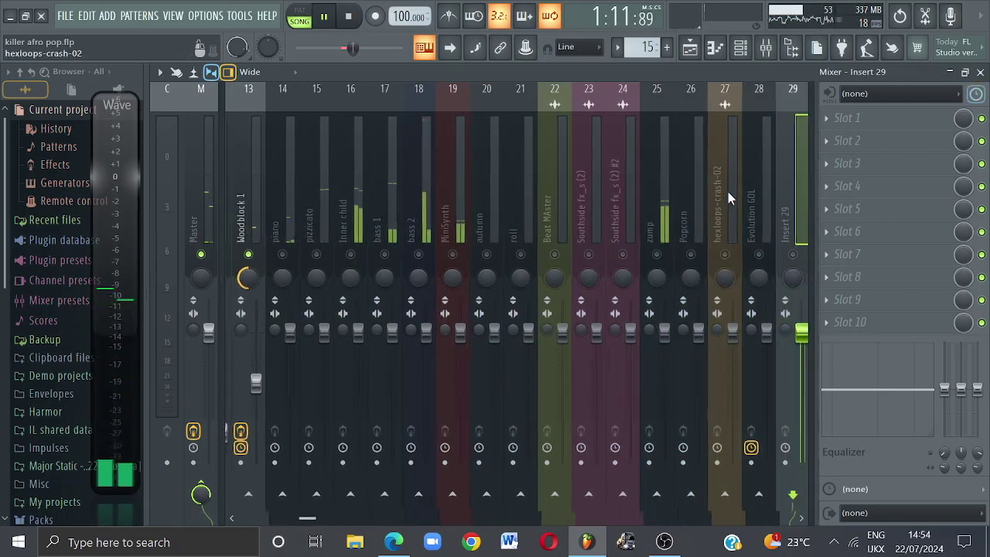
pyautogui.press('Right')
pyautogui.press('Right')
pyautogui.press('Right')
pyautogui.press('Right')
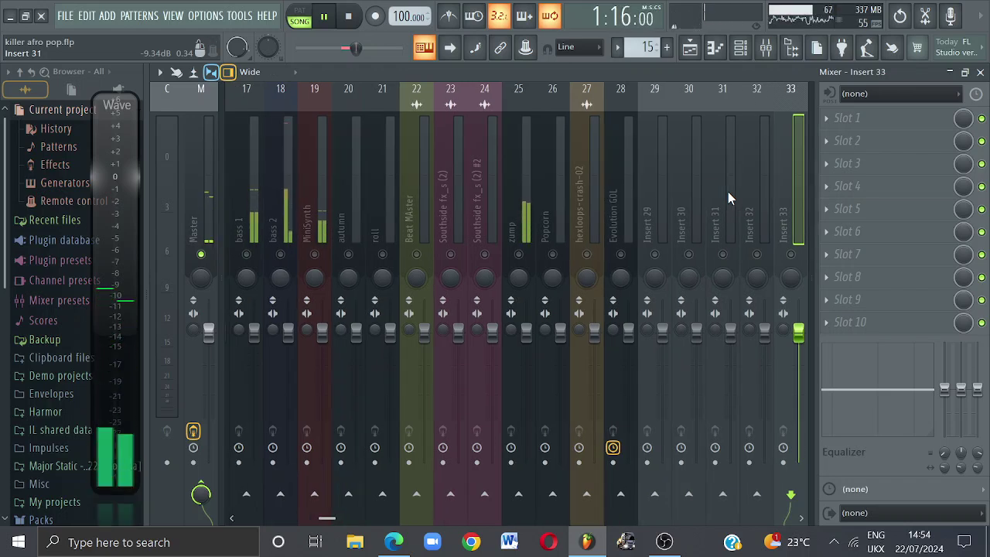
# Move the hexloops-crash-02 track beside the drum tracks, to position 14 directly after Woodblock 1.
pyautogui.click(585, 207)
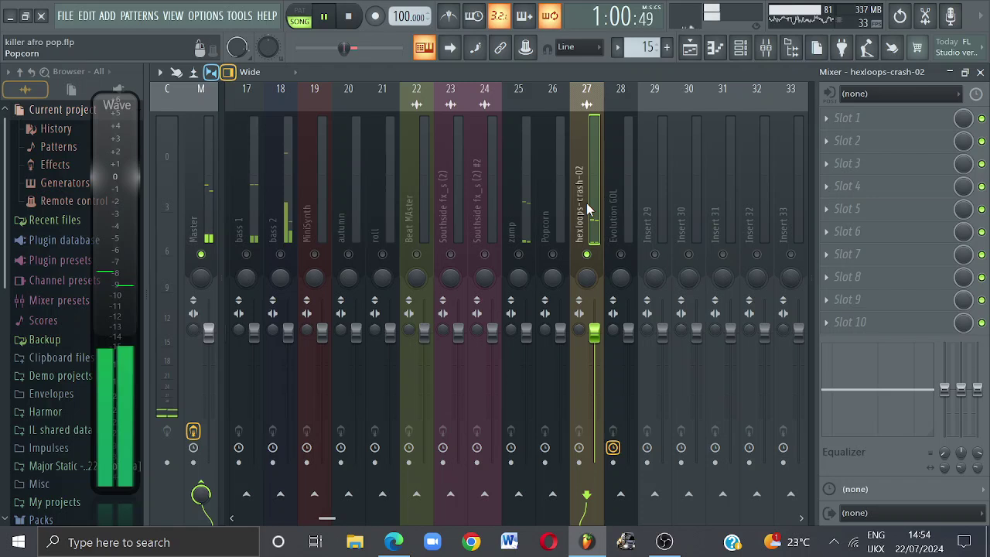
pyautogui.hotkey('alt', 'Left')
pyautogui.hotkey('alt', 'Left')
pyautogui.hotkey('alt', 'Left')
pyautogui.hotkey('alt', 'Left')
pyautogui.hotkey('alt', 'Left')
pyautogui.hotkey('alt', 'Left')
pyautogui.hotkey('alt', 'Left')
pyautogui.hotkey('alt', 'Left')
pyautogui.hotkey('alt', 'Left')
pyautogui.hotkey('alt', 'Left')
pyautogui.hotkey('alt', 'Left')
pyautogui.hotkey('alt', 'Left')
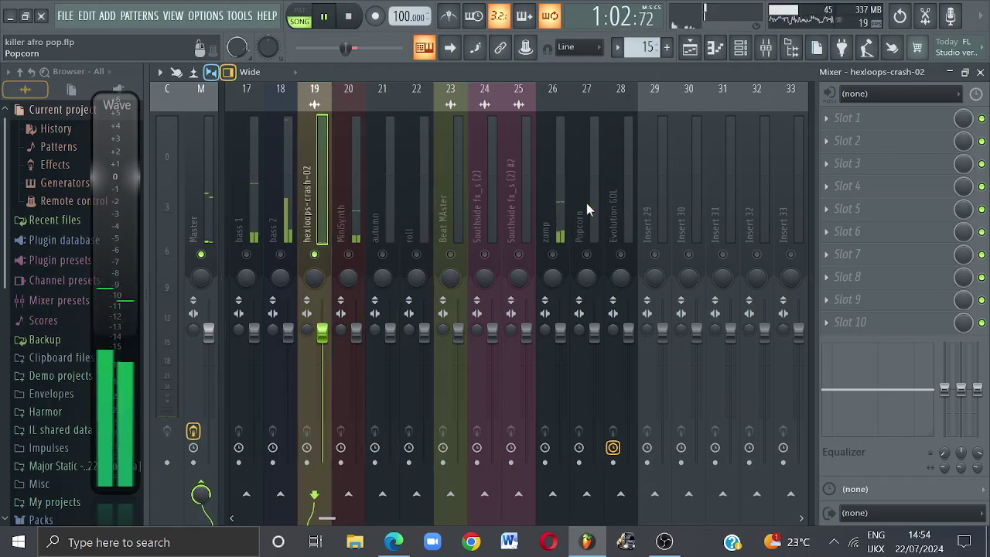
pyautogui.hotkey('alt', 'Left')
pyautogui.hotkey('alt', 'Left')
pyautogui.hotkey('alt', 'Left')
pyautogui.hotkey('alt', 'Left')
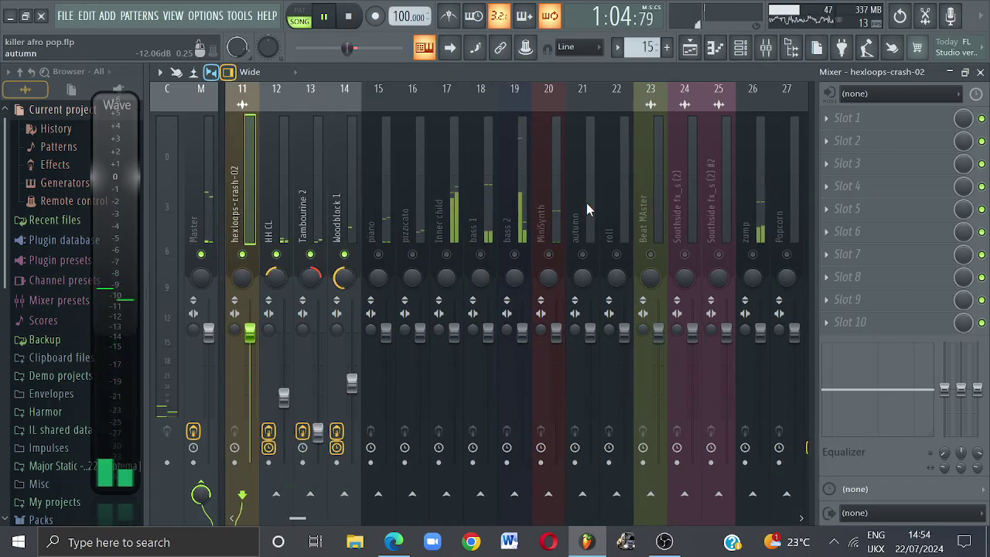
pyautogui.hotkey('alt', 'Right')
pyautogui.hotkey('alt', 'Right')
pyautogui.hotkey('alt', 'Right')
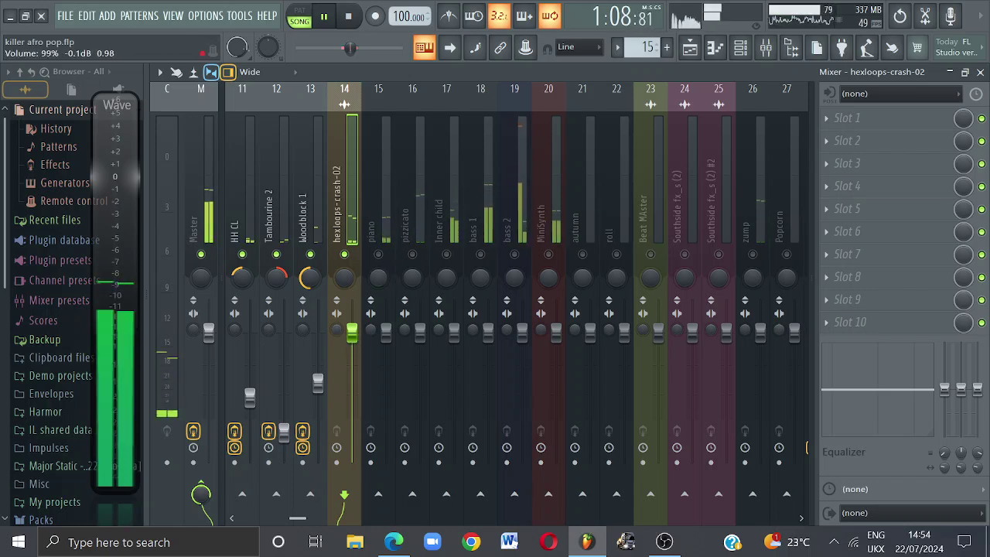
# Lower the hexloops-crash-02 track to 39% (-16.0 dB), pan it to the right, and stop playback.
pyautogui.moveTo(352, 333); pyautogui.dragTo(352, 411)
pyautogui.moveTo(345, 273); pyautogui.dragTo(345, 232)
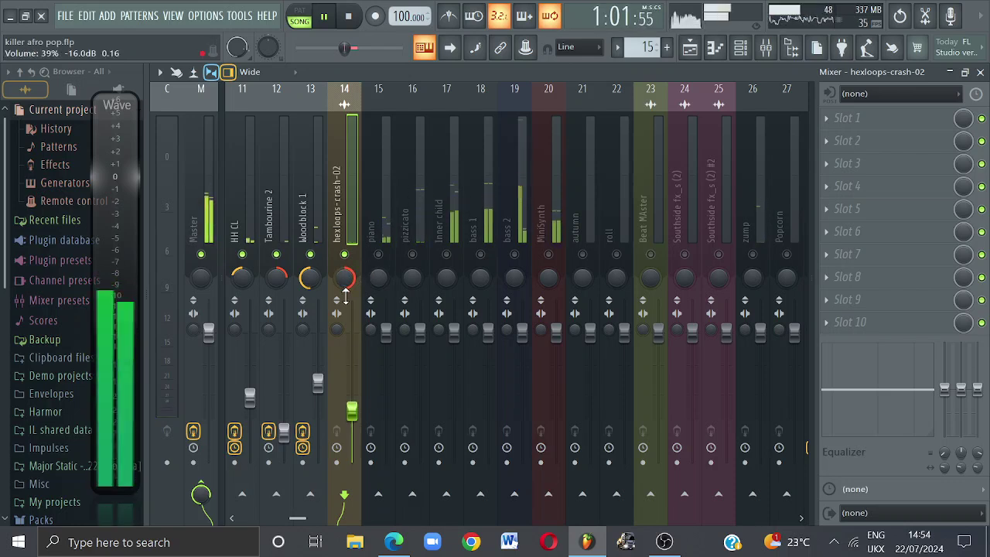
pyautogui.press('space')
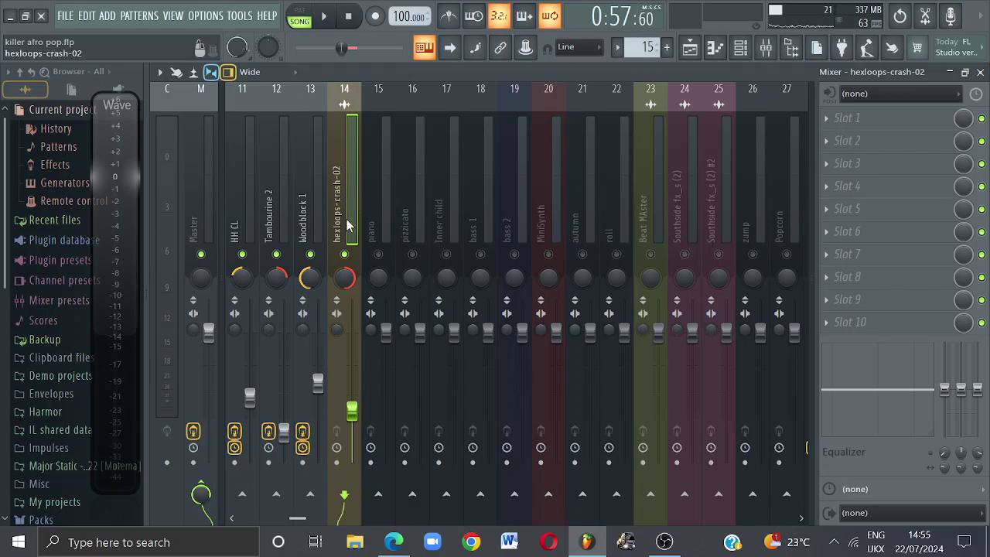
# Add Fruity Parametric EQ 2 to the hexloops-crash-02 track and cut its lows with band 1 placed between 500 Hz and 1 kHz.
pyautogui.press('Right')
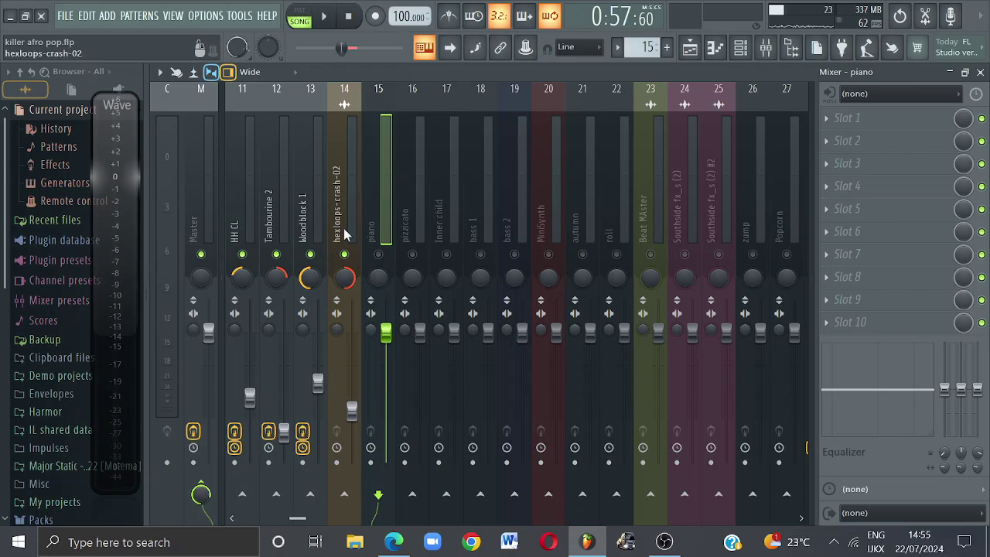
pyautogui.press('Left')
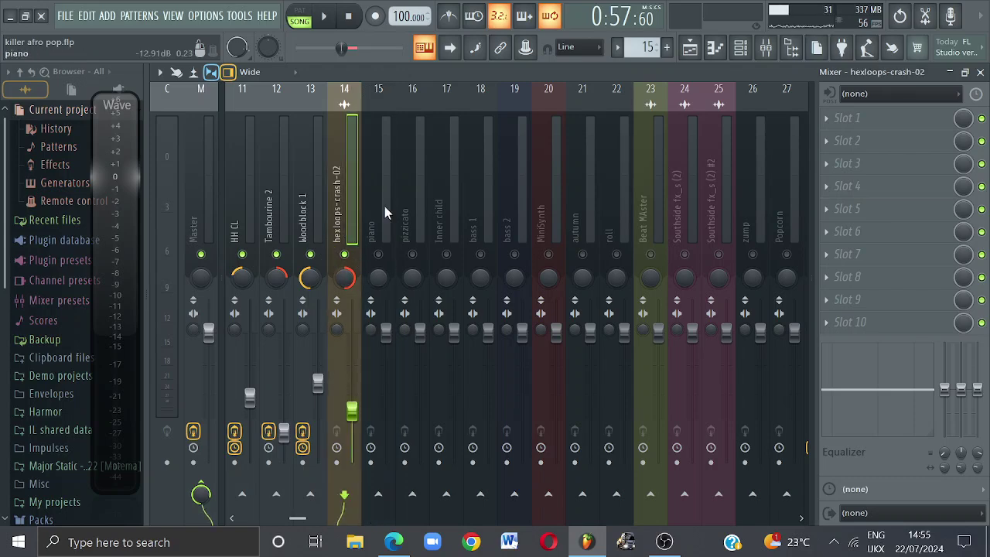
pyautogui.click(874, 127)
pyautogui.click(622, 462)
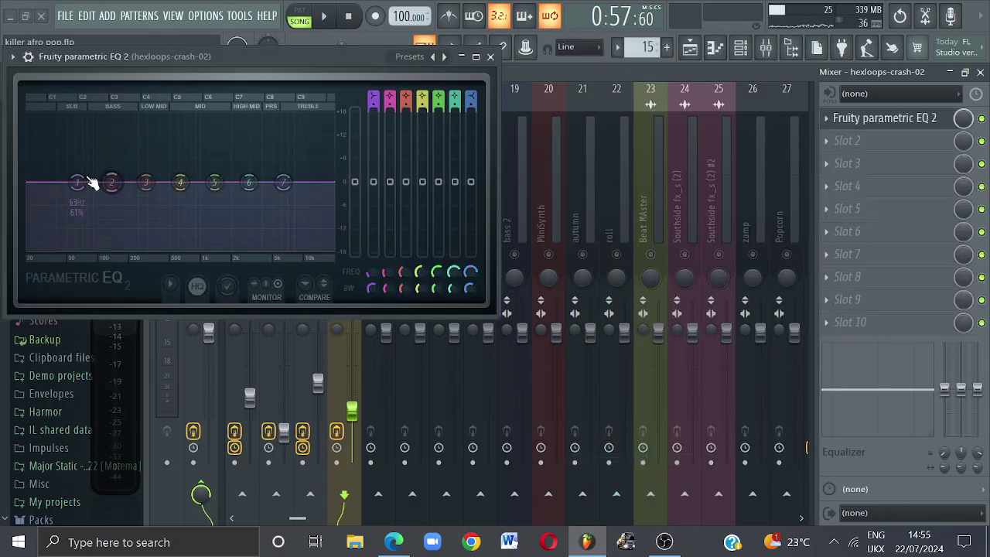
pyautogui.press('space')
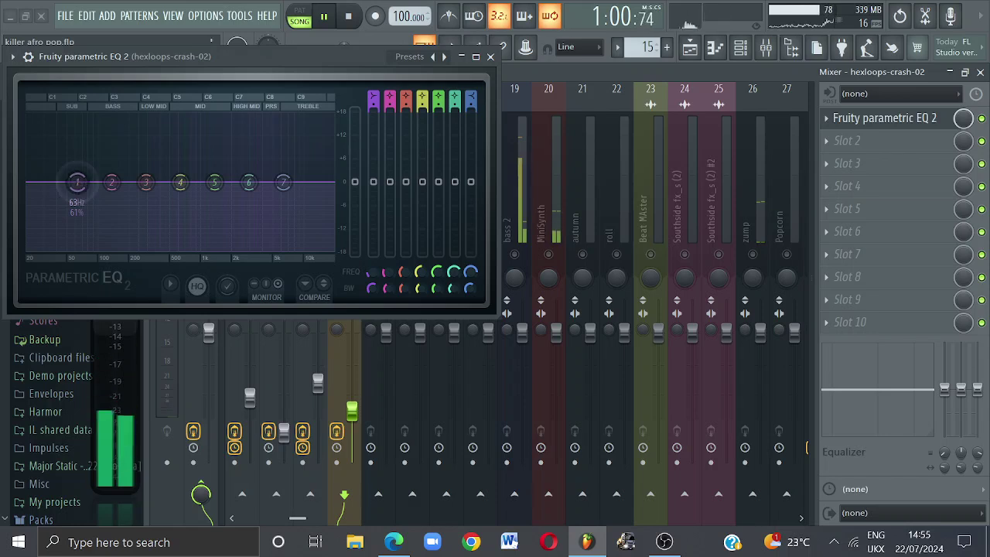
pyautogui.moveTo(77, 185); pyautogui.dragTo(194, 253)
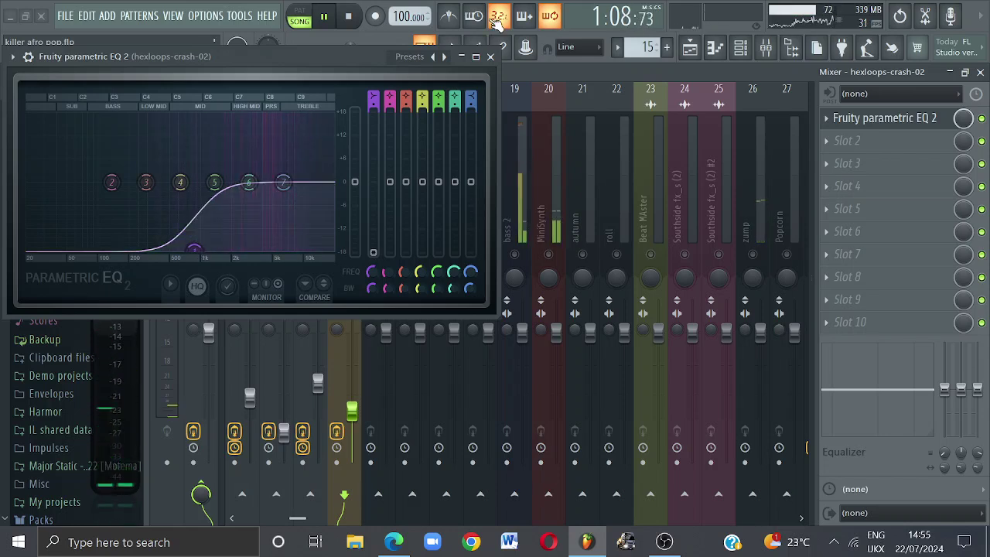
pyautogui.click(491, 57)
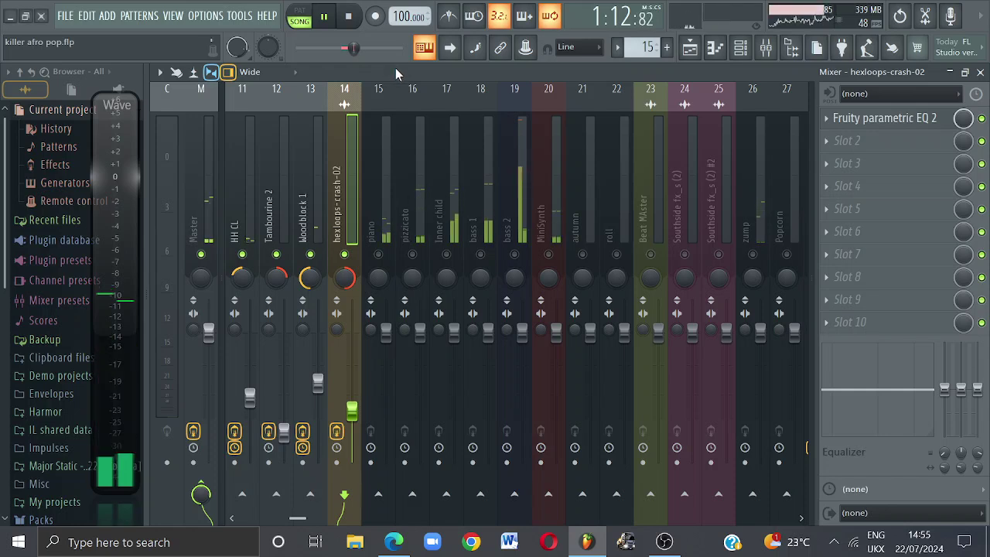
pyautogui.press('space')
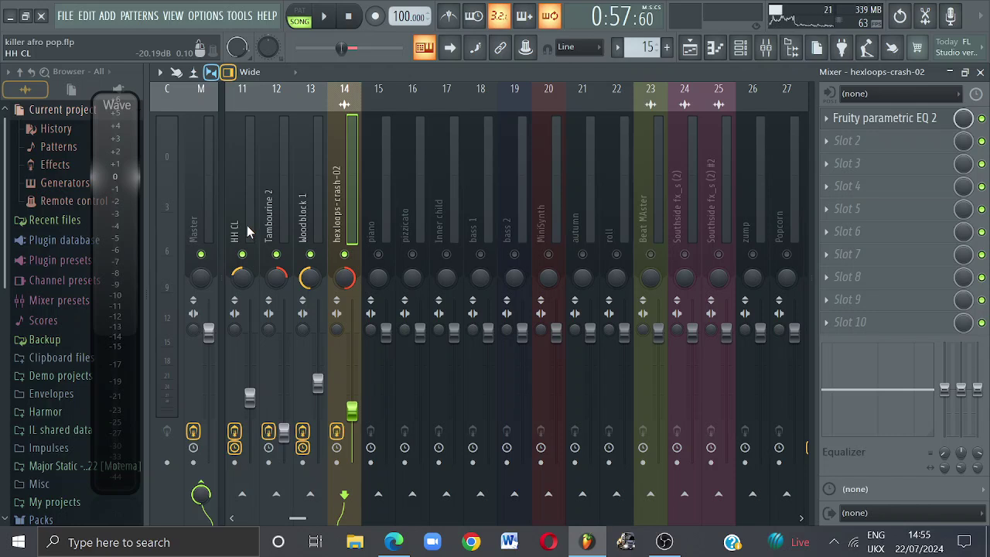
# Rename the Conga 8 mixer track as DRUM BUS.
pyautogui.click(205, 213)
pyautogui.press('Right')
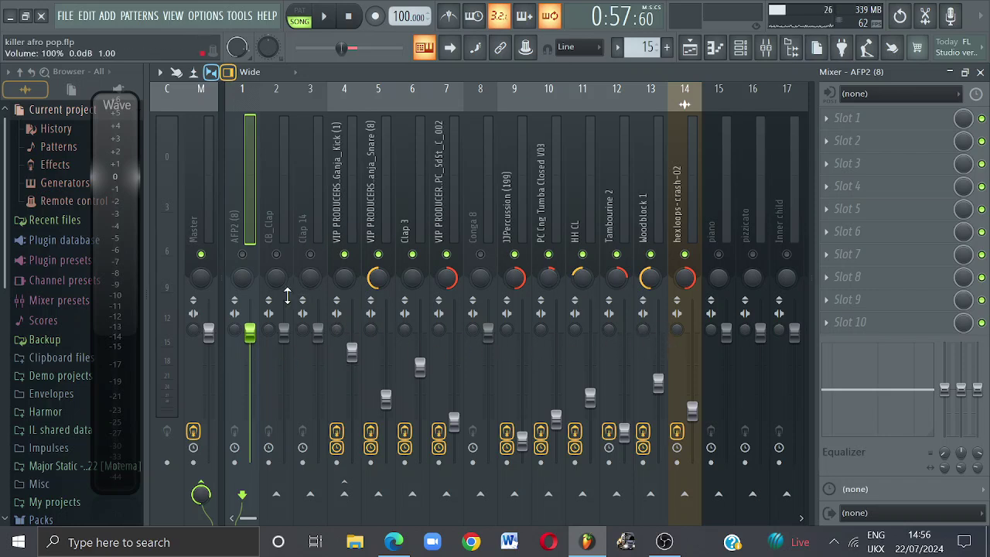
pyautogui.click(486, 196)
pyautogui.rightClick(486, 196)
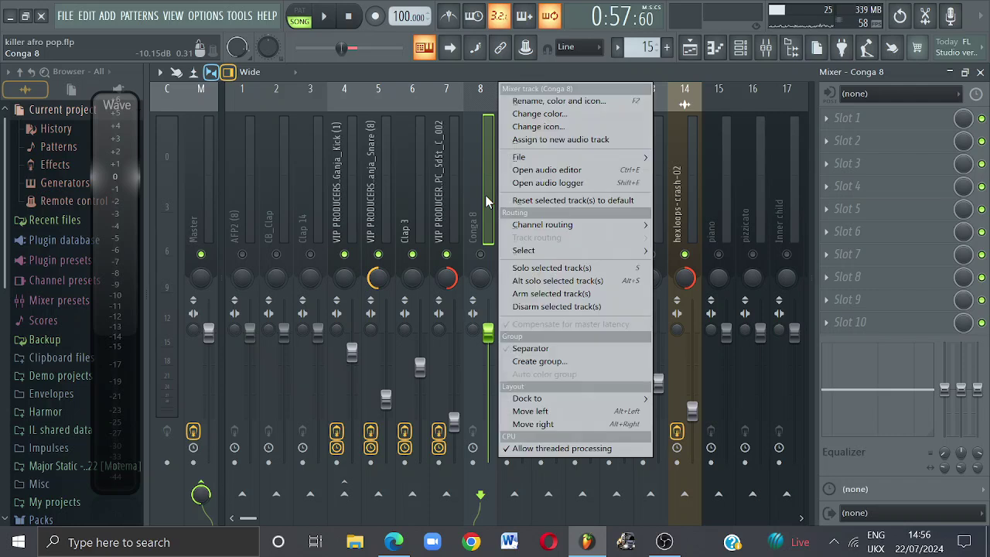
pyautogui.click(562, 100)
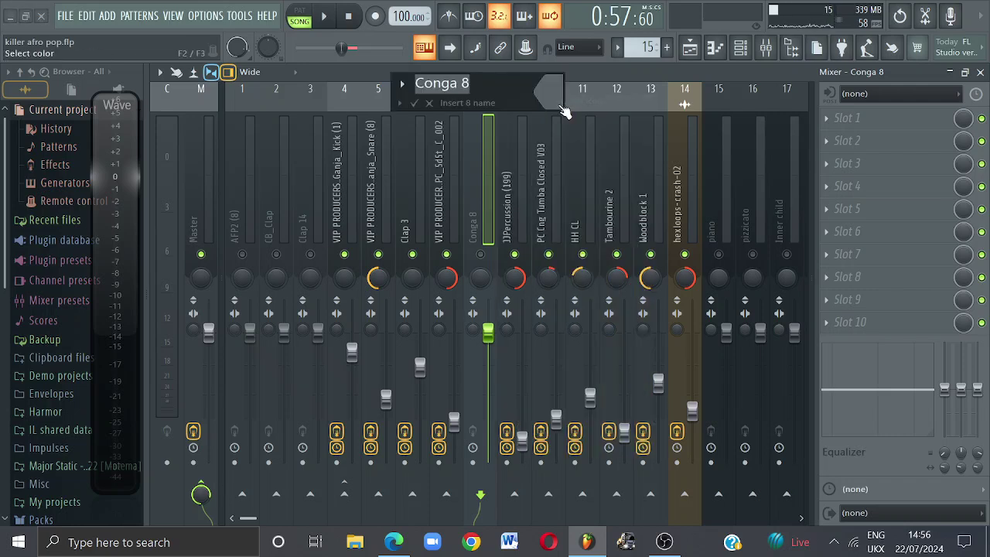
pyautogui.write('DRUM BUS')
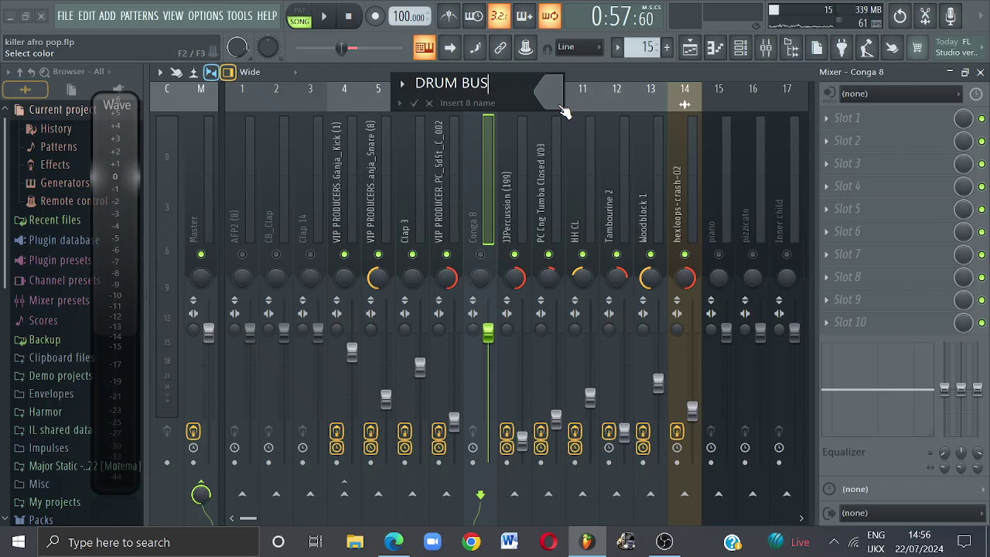
pyautogui.press('Return')
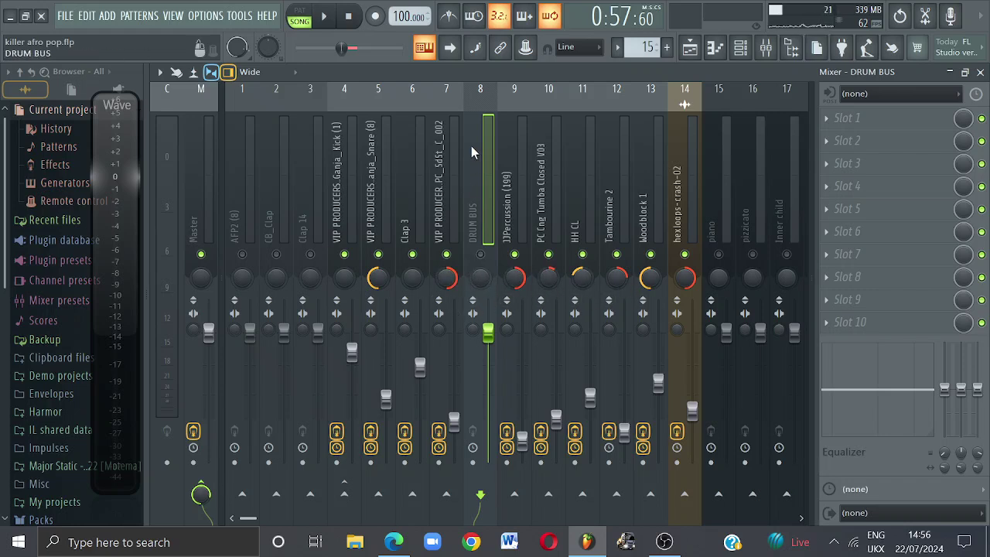
# Enable the DRUM BUS track with its volume lowered, and send hexloops-crash-02 to it.
pyautogui.click(483, 256)
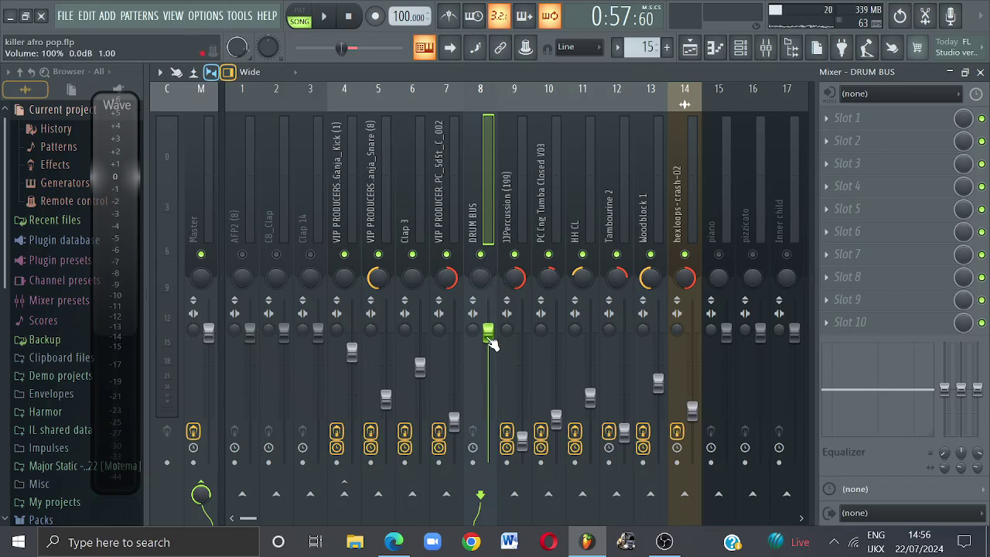
pyautogui.moveTo(491, 345); pyautogui.dragTo(492, 363)
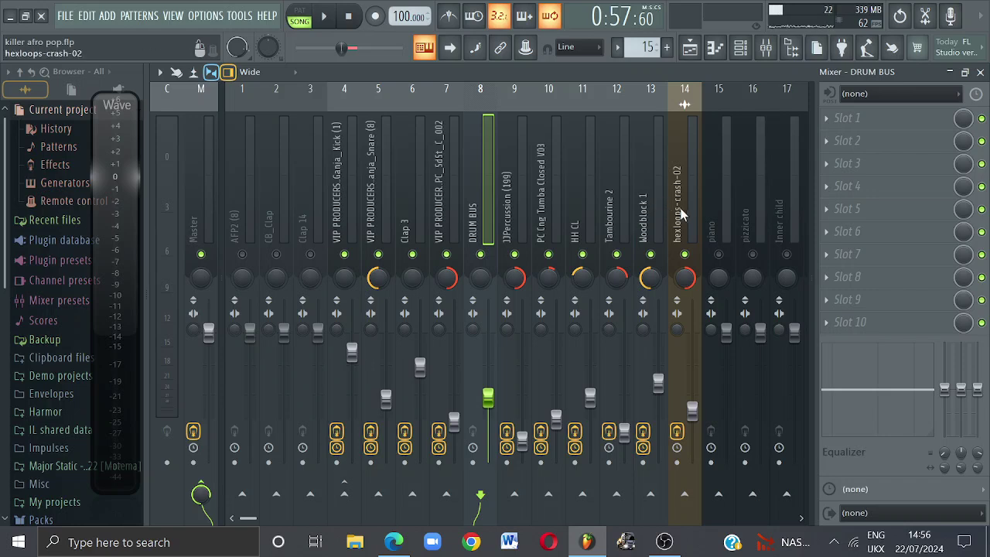
pyautogui.click(683, 217)
pyautogui.click(481, 494)
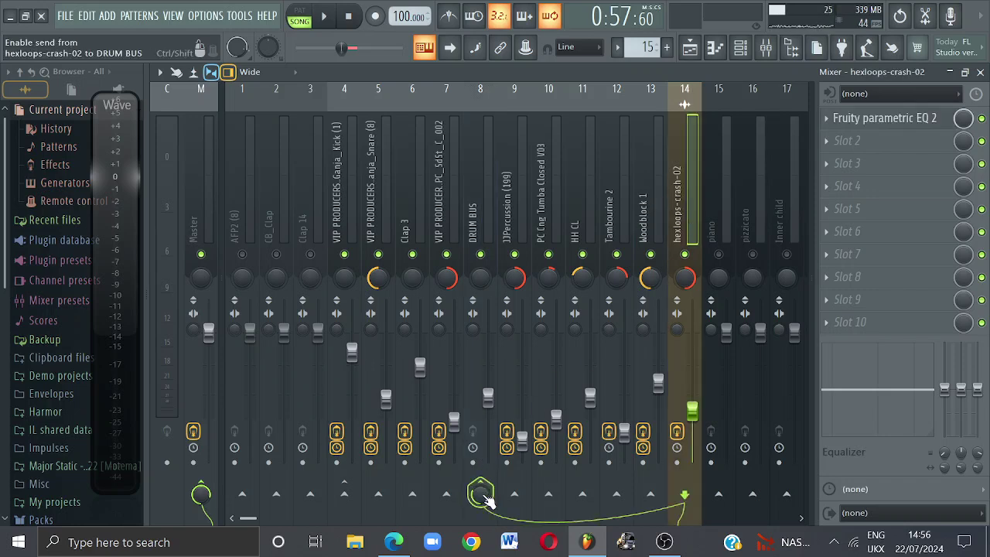
# Recolour the DRUM BUS mixer track dark red (#65222A), keeping its name.
pyautogui.click(489, 231)
pyautogui.rightClick(489, 231)
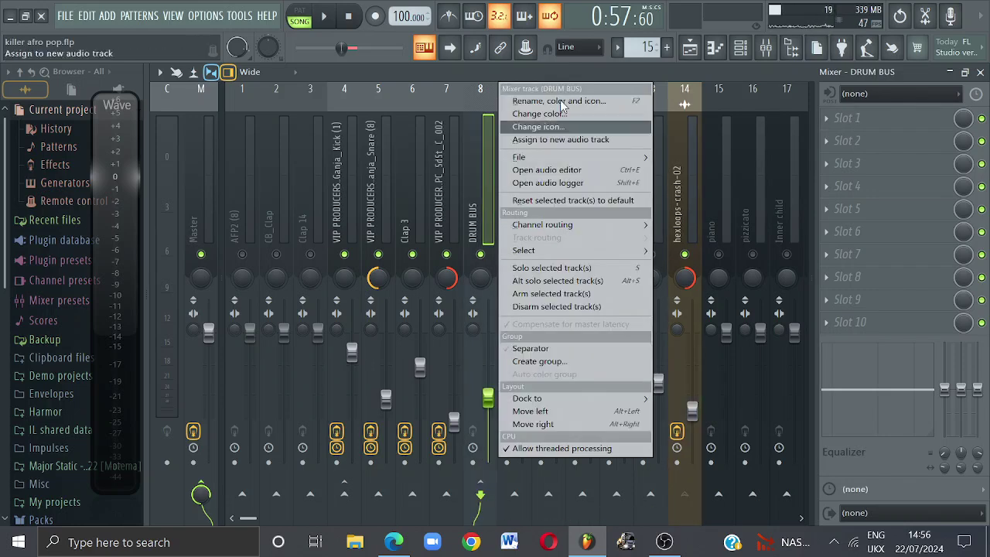
pyautogui.click(560, 101)
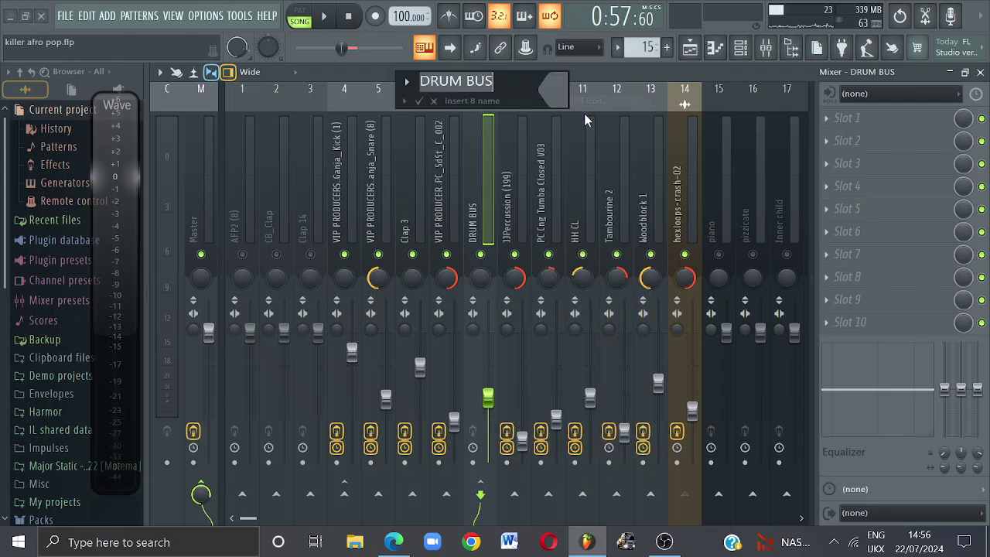
pyautogui.click(562, 86)
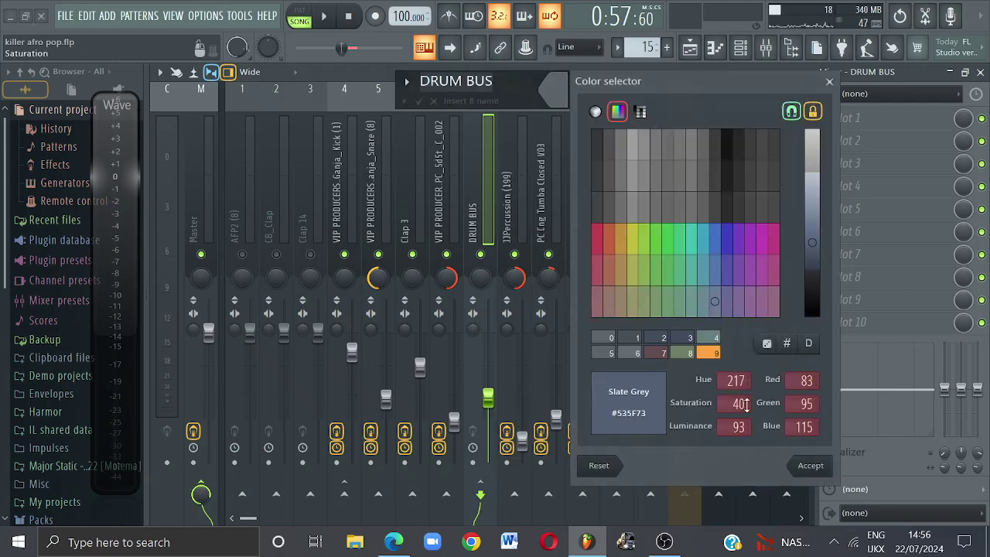
pyautogui.click(625, 241)
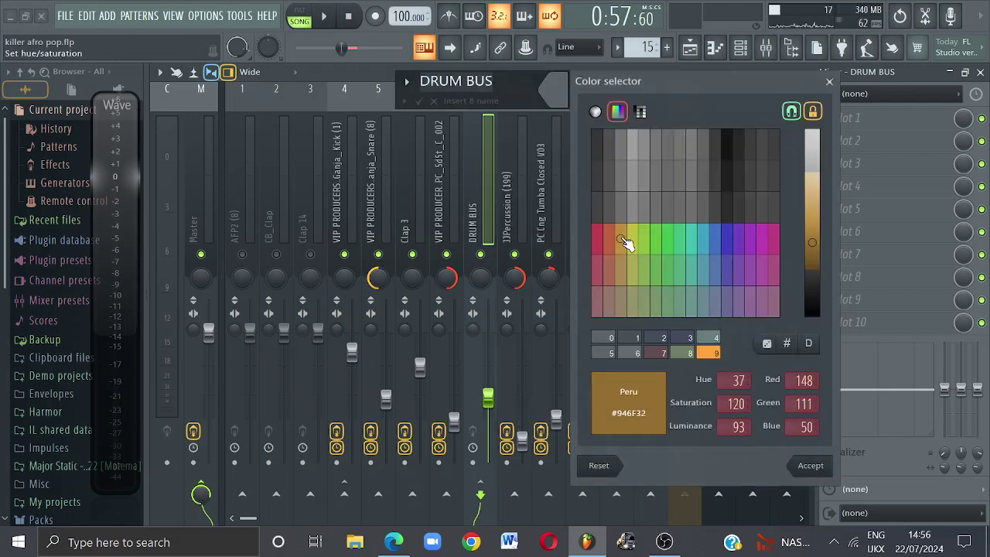
pyautogui.click(815, 203)
pyautogui.click(814, 253)
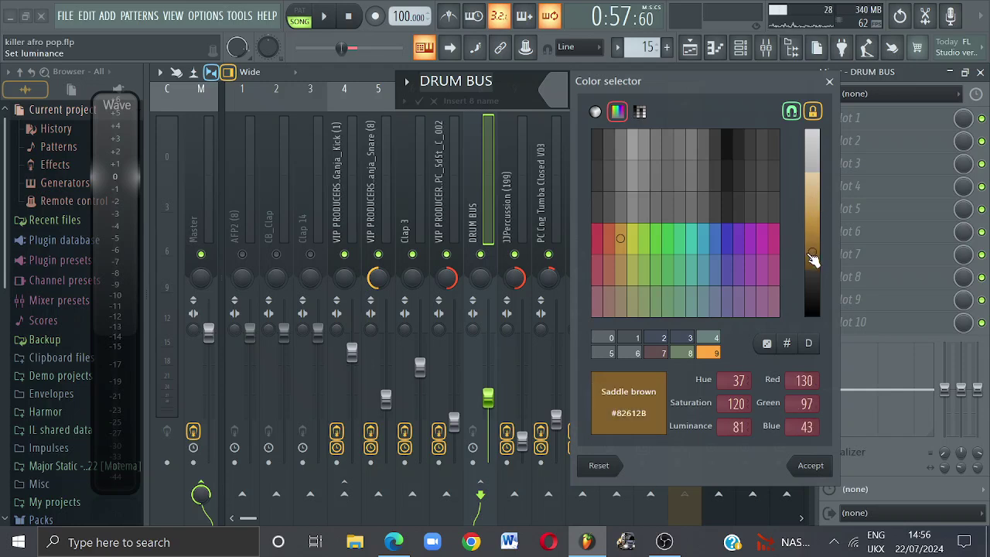
pyautogui.click(807, 267)
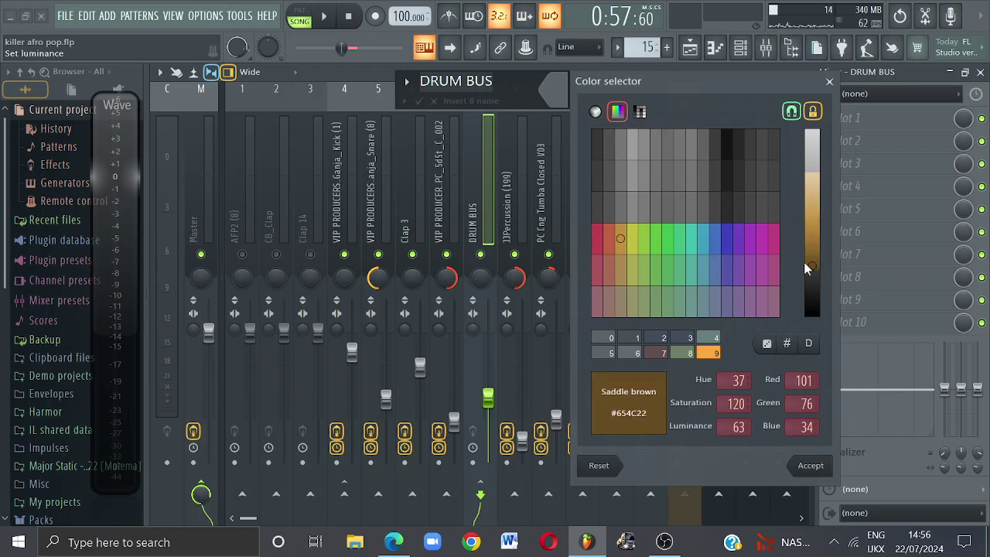
pyautogui.click(597, 246)
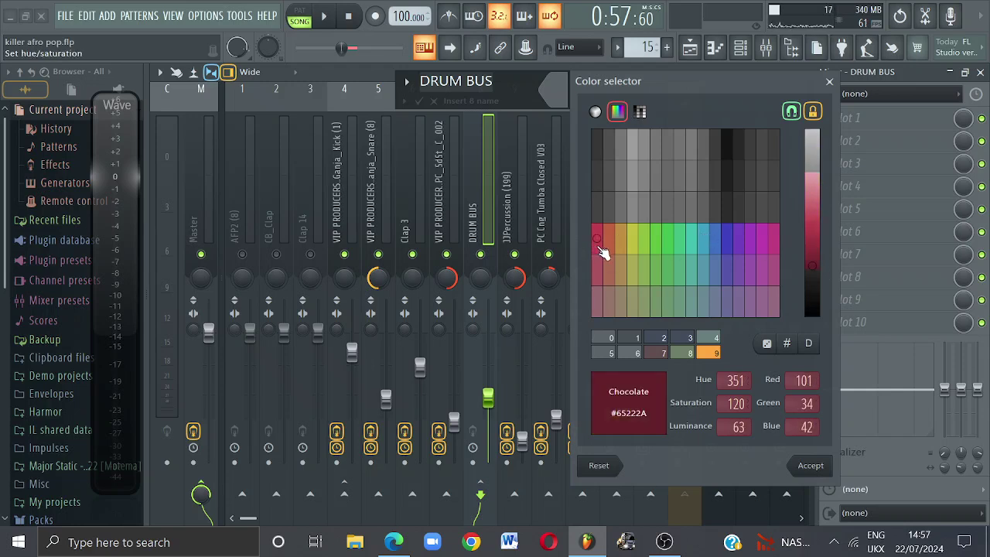
pyautogui.click(811, 468)
pyautogui.press('Return')
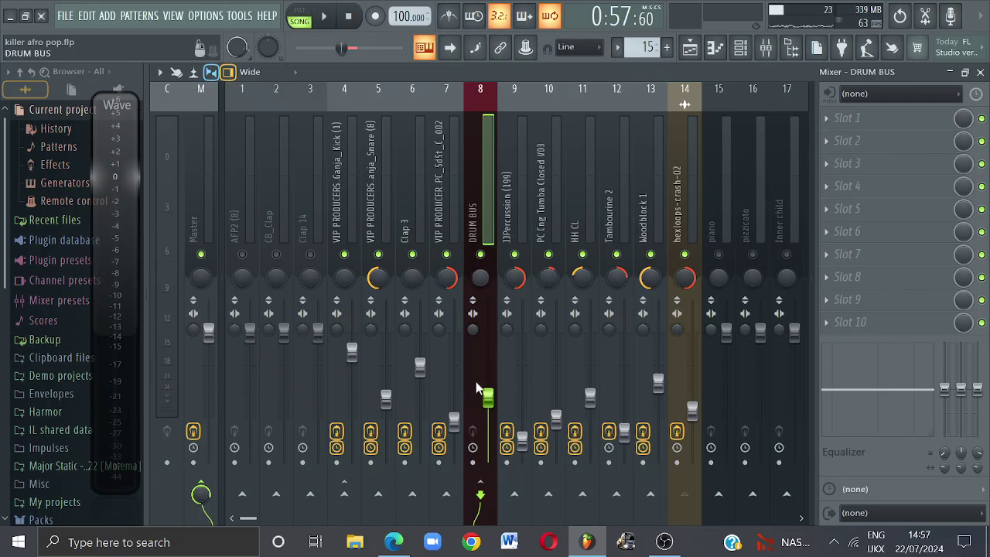
# Enable sends from the VIP PRODUCERS - FPC_SdSt_C_002 and Clap 3 tracks to DRUM BUS.
pyautogui.click(450, 202)
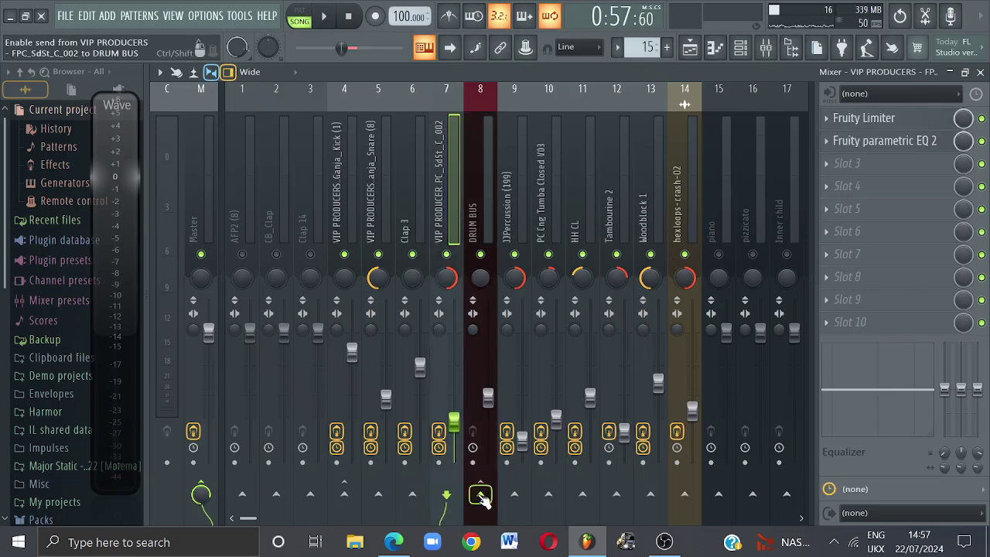
pyautogui.click(480, 495)
pyautogui.click(419, 219)
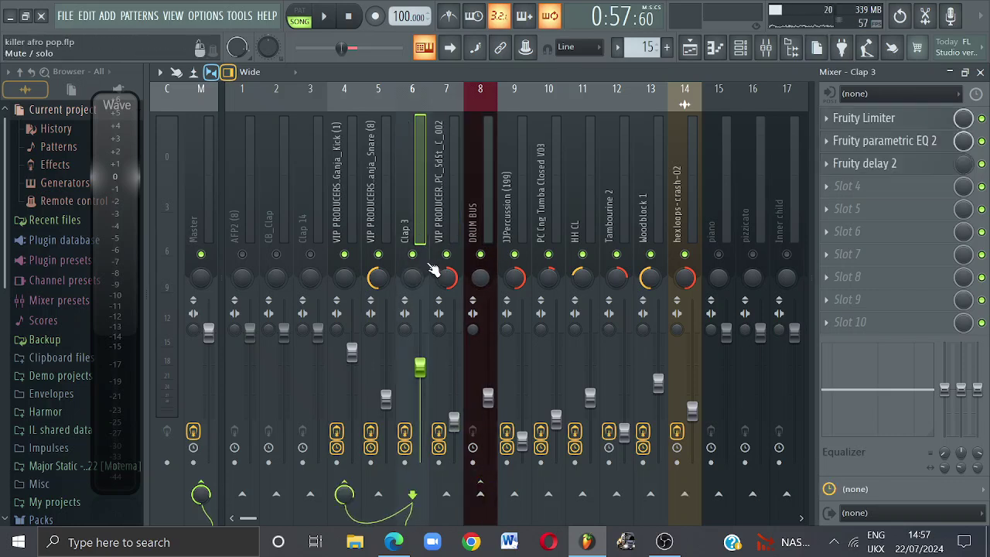
pyautogui.click(481, 493)
# Send the VIP PRODUCERS - Ganja_Snare (8) track to DRUM BUS and check the sends of the snare, Clap 3 and FPC_SdSt_C_002 tracks.
pyautogui.click(383, 193)
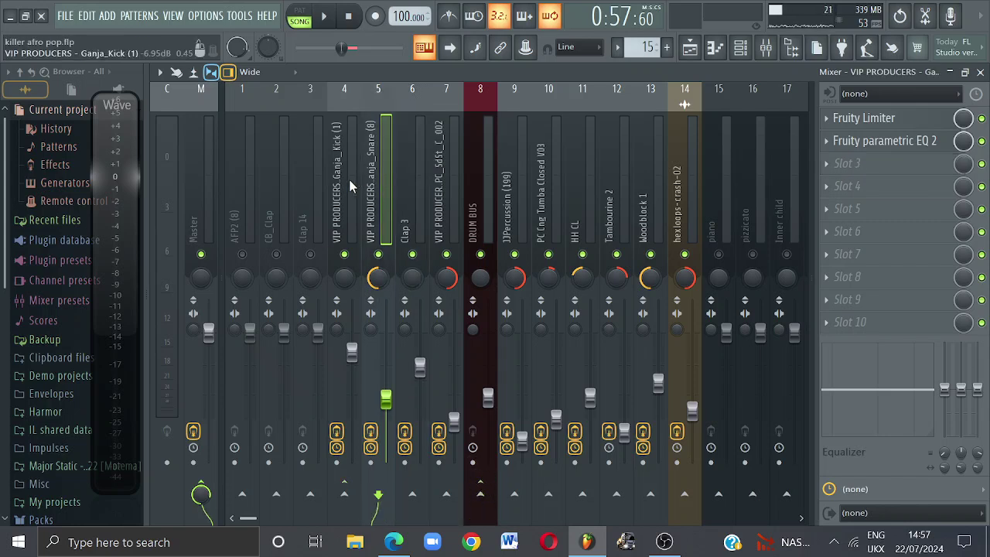
pyautogui.click(350, 185)
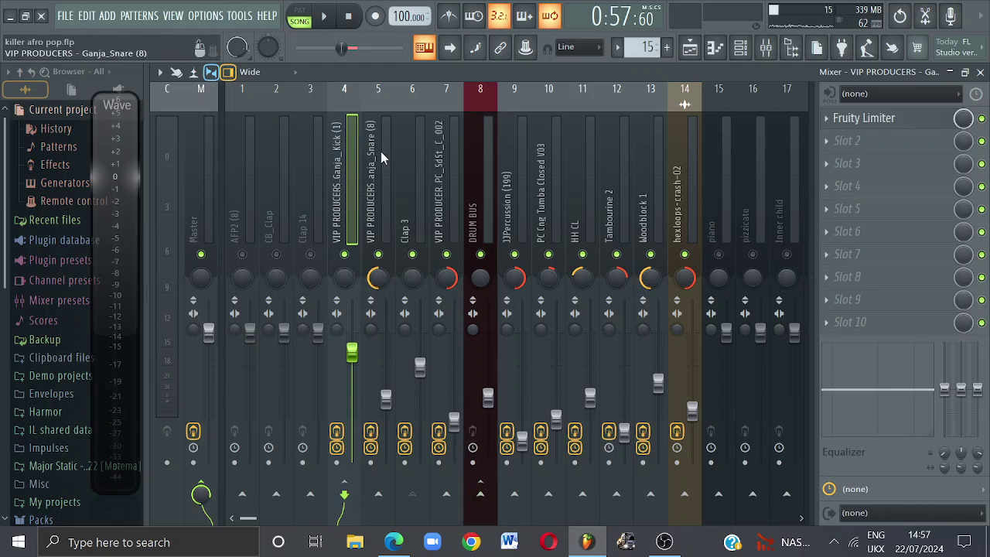
pyautogui.click(381, 186)
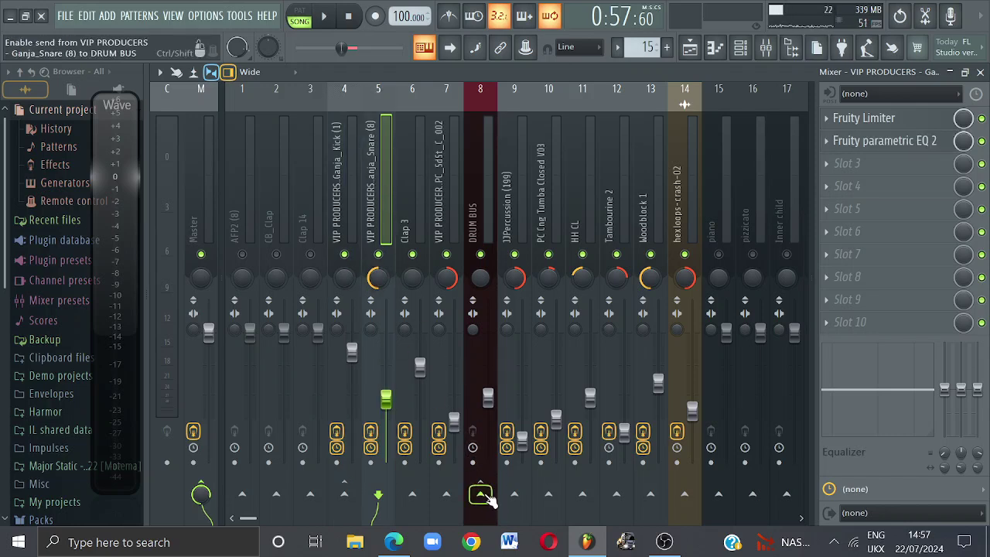
pyautogui.click(481, 495)
pyautogui.click(408, 219)
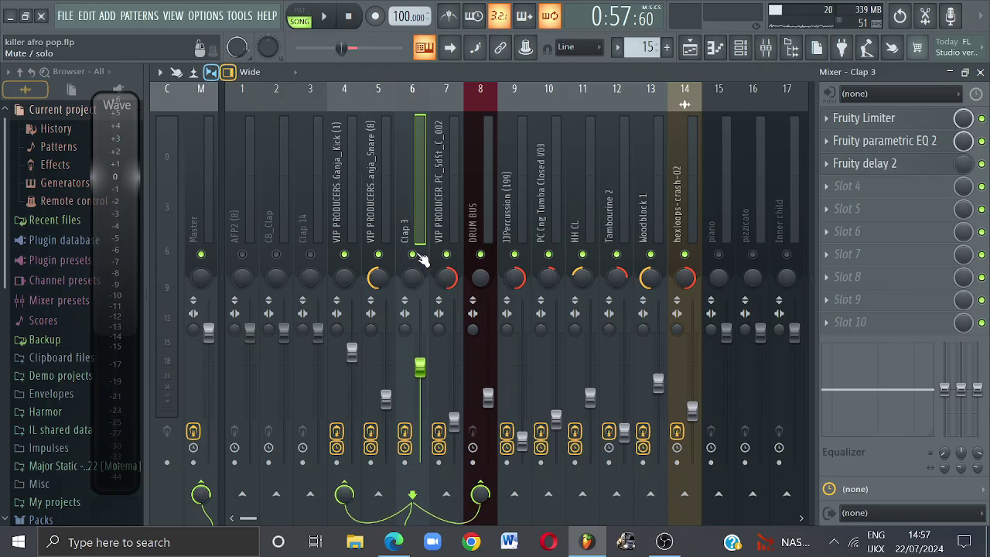
pyautogui.click(383, 219)
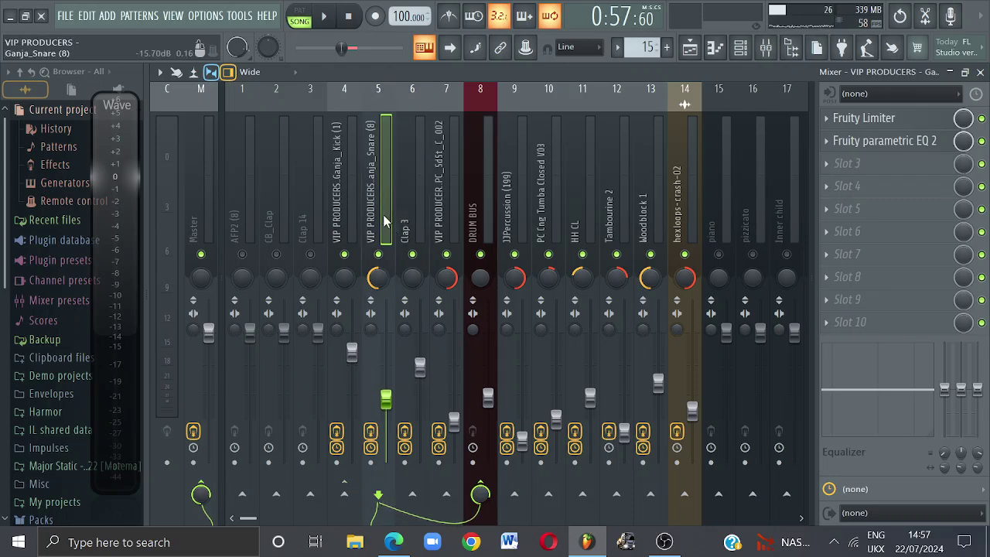
pyautogui.click(408, 224)
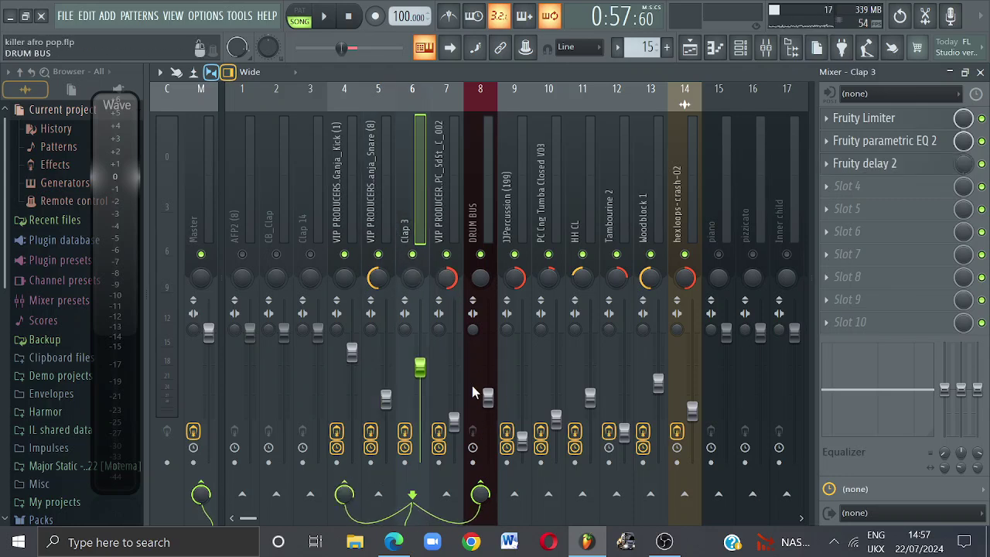
pyautogui.click(452, 199)
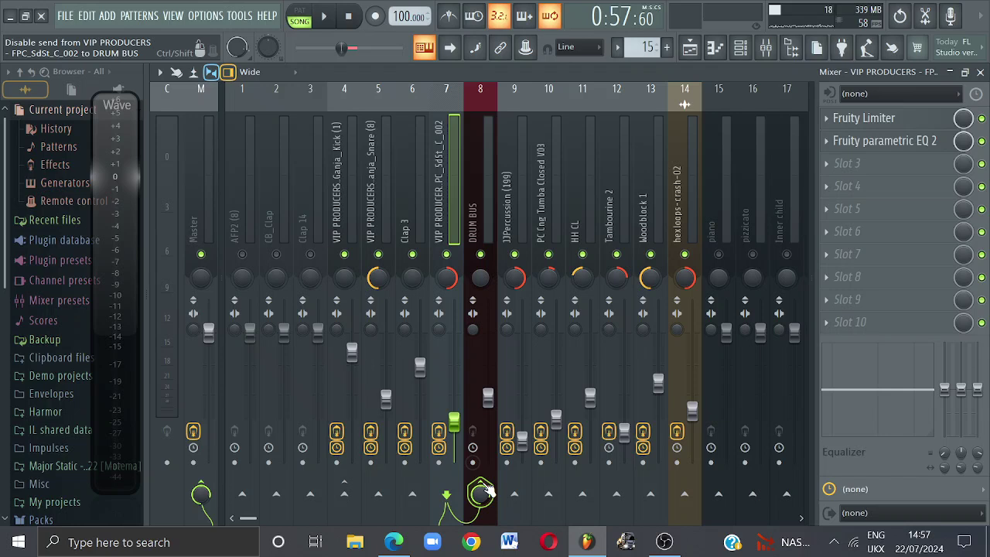
# Enable sends from JJPercussion (199), PC Cng Tumba Closed V03 and HH CL to DRUM BUS.
pyautogui.click(522, 237)
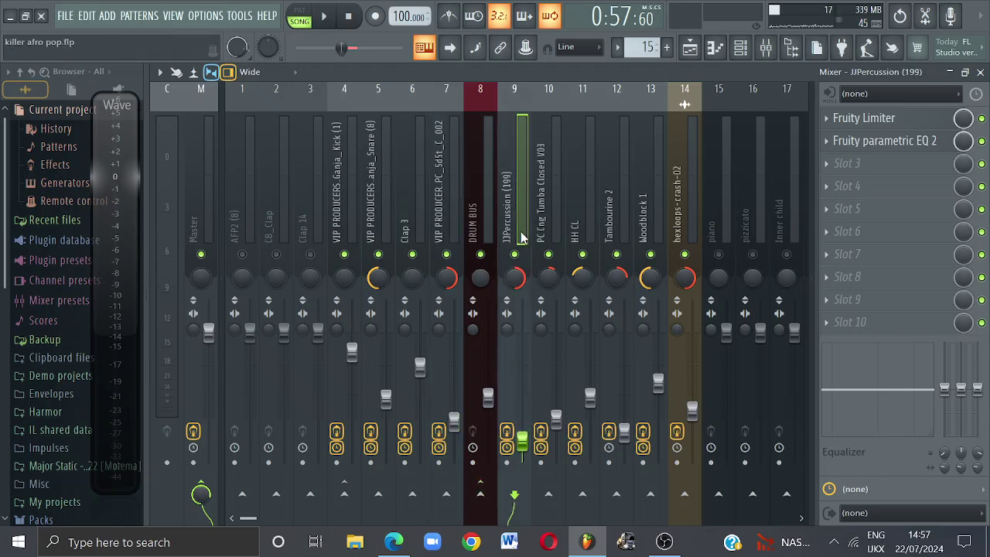
pyautogui.click(480, 493)
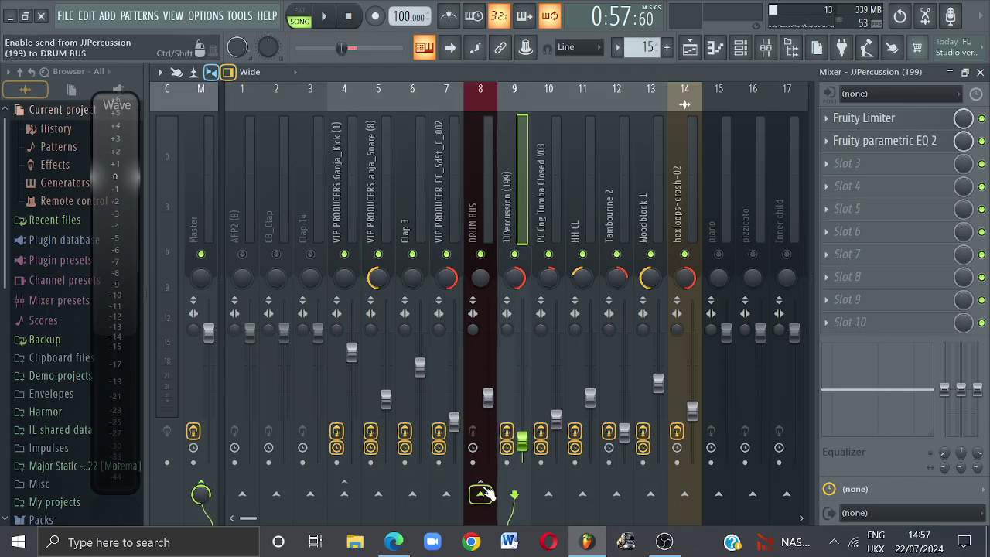
pyautogui.click(552, 190)
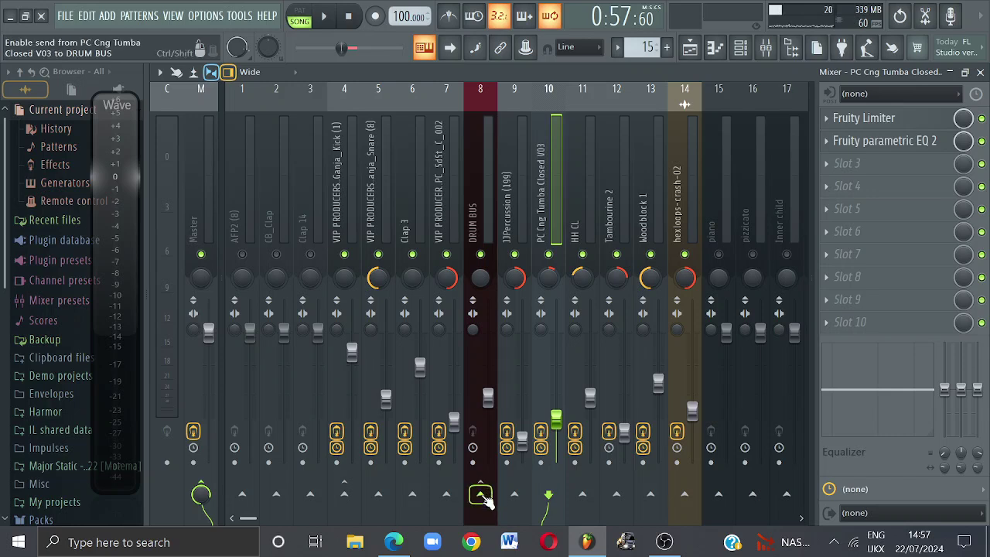
pyautogui.click(480, 493)
pyautogui.click(587, 176)
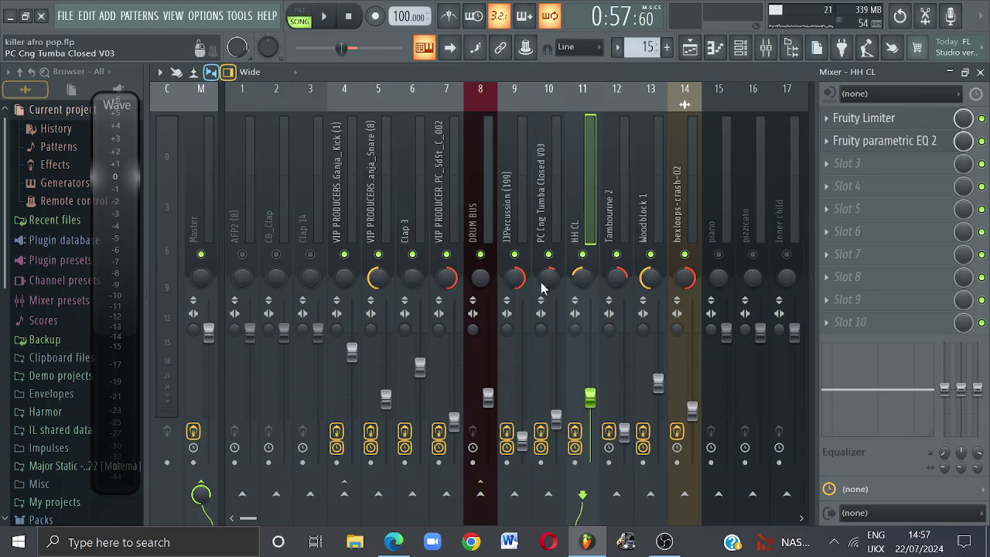
pyautogui.click(480, 492)
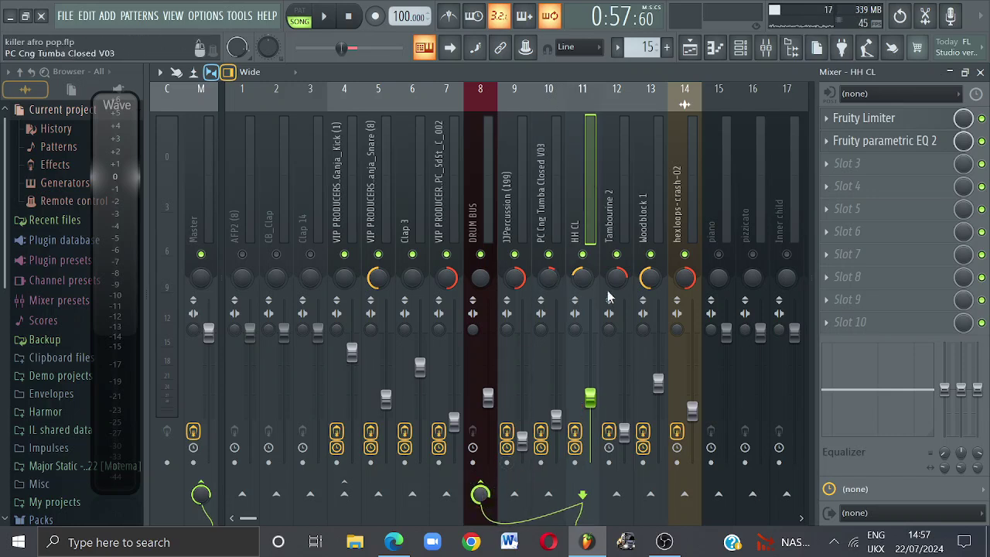
# Enable sends from the Tambourine 2 and Woodblock 1 tracks to DRUM BUS.
pyautogui.click(626, 189)
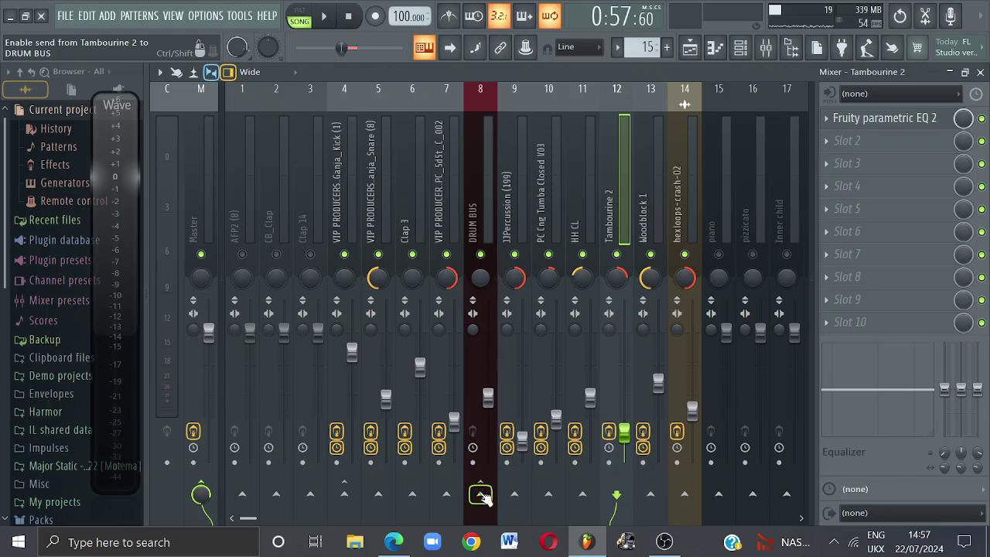
pyautogui.click(480, 496)
pyautogui.click(657, 186)
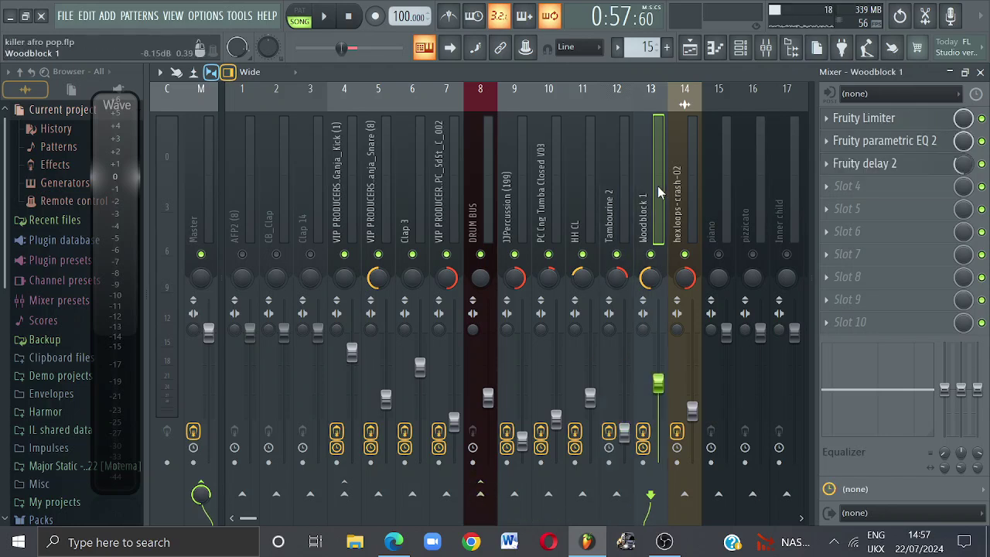
pyautogui.click(480, 496)
# Check the bus routing track by track, from hexloops-crash-02 back to DRUM BUS.
pyautogui.click(688, 160)
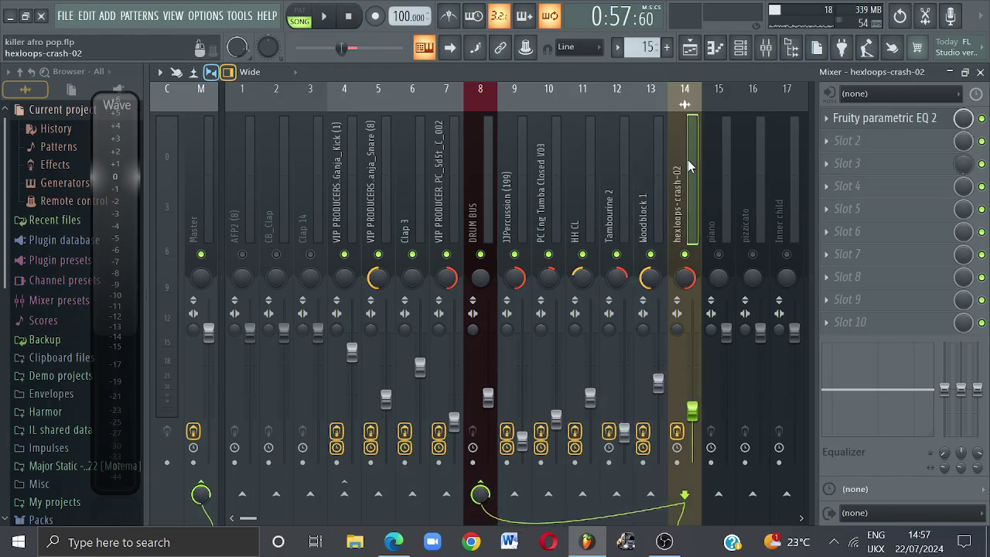
pyautogui.press('Left')
pyautogui.press('Left')
pyautogui.press('Left')
pyautogui.press('Left')
pyautogui.press('Left')
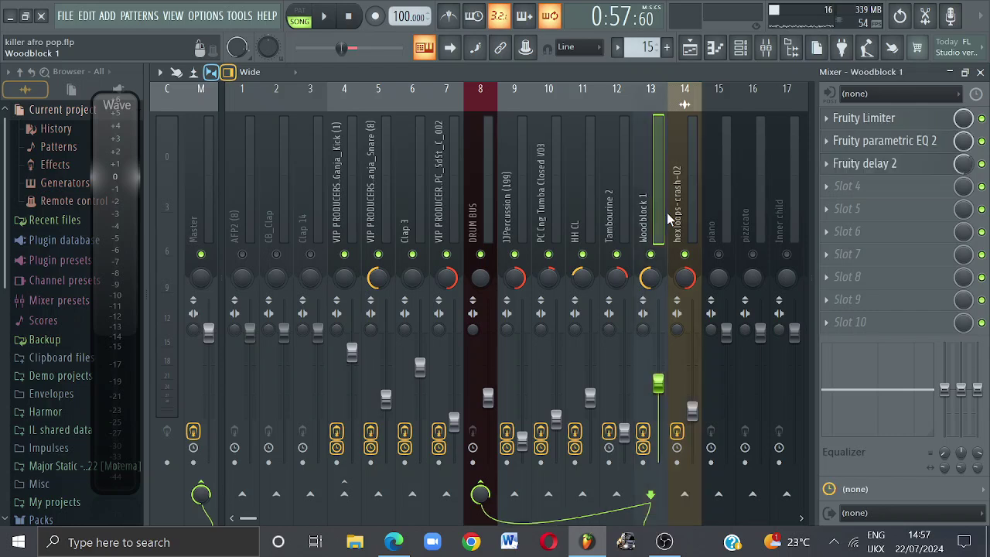
pyautogui.press('Left')
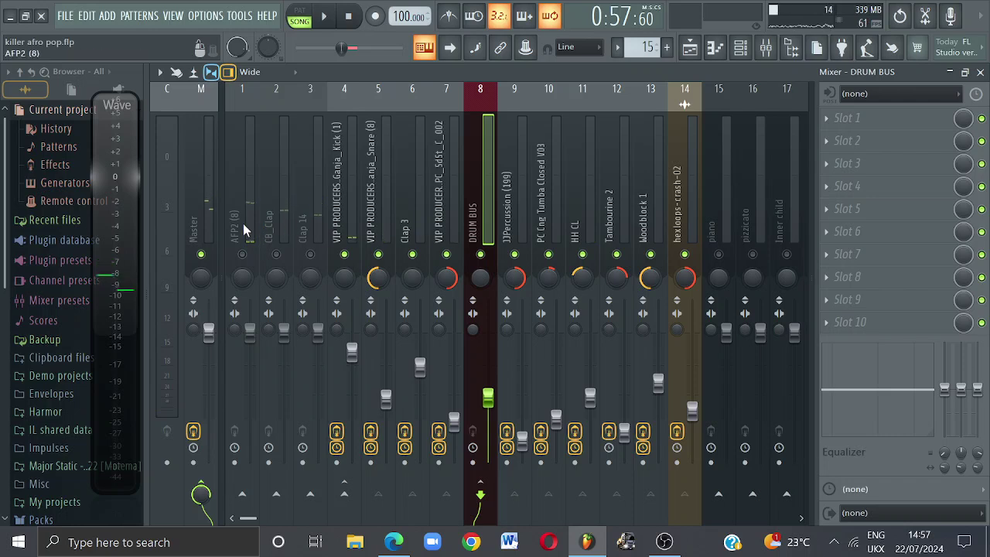
# Enable sends from the muted Clap 14, CB_Clap and AFP2 (8) tracks to DRUM BUS.
pyautogui.click(307, 211)
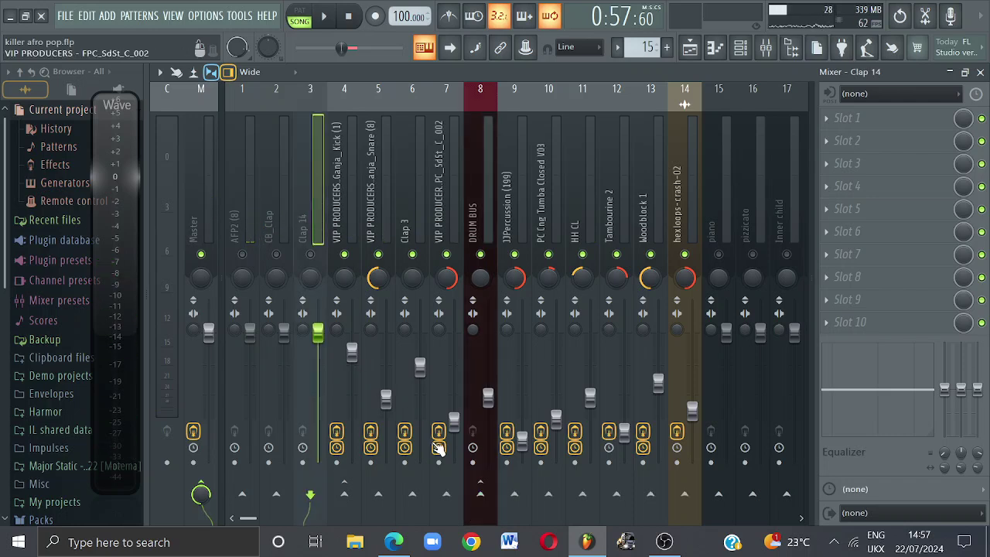
pyautogui.click(480, 492)
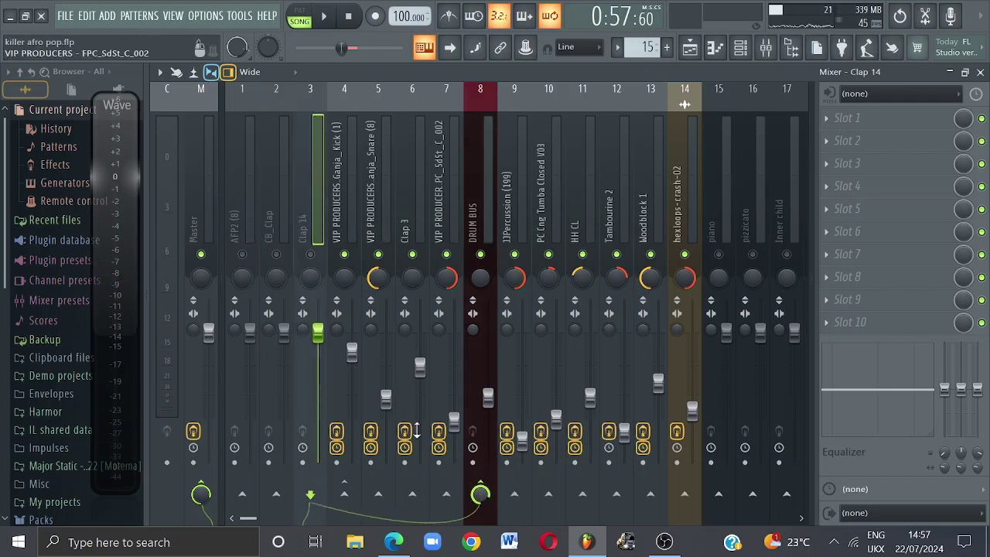
pyautogui.click(285, 223)
pyautogui.click(480, 494)
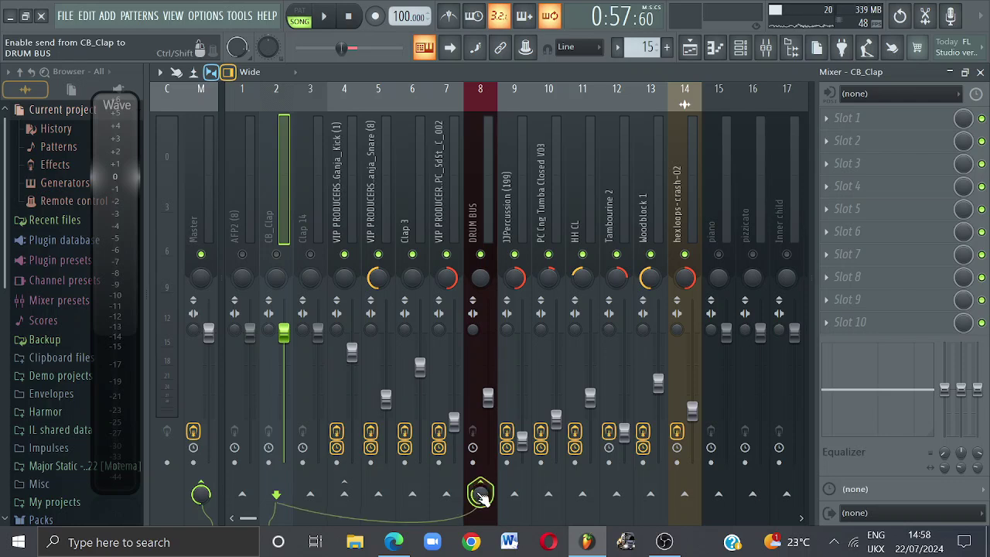
pyautogui.click(250, 208)
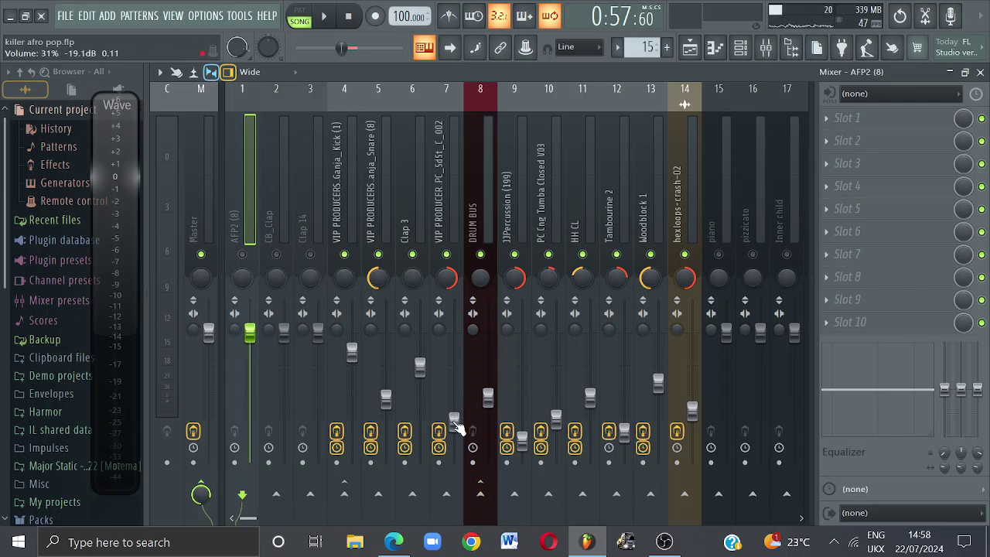
pyautogui.click(482, 495)
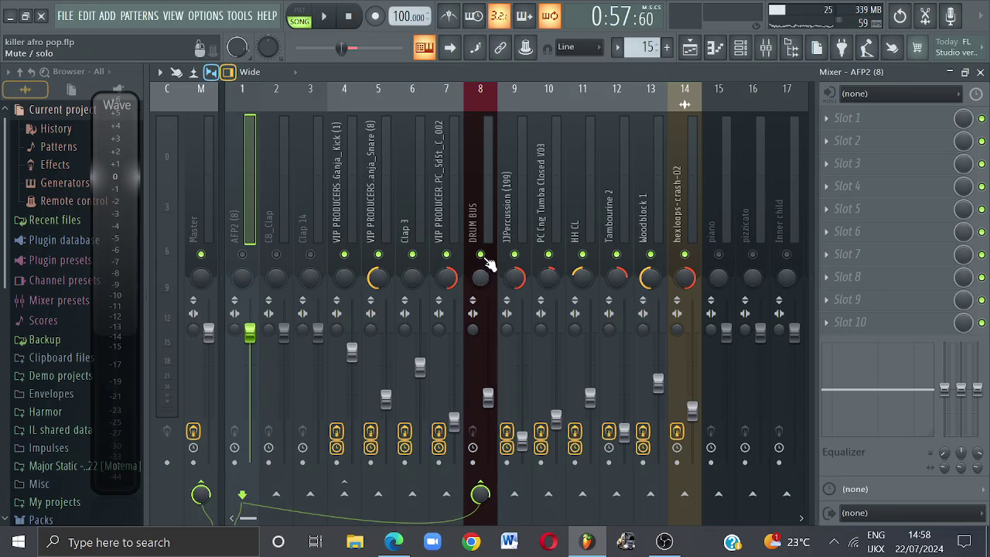
# Mute the DRUM BUS track, and switch the Clap 14 track on and off again.
pyautogui.click(481, 254)
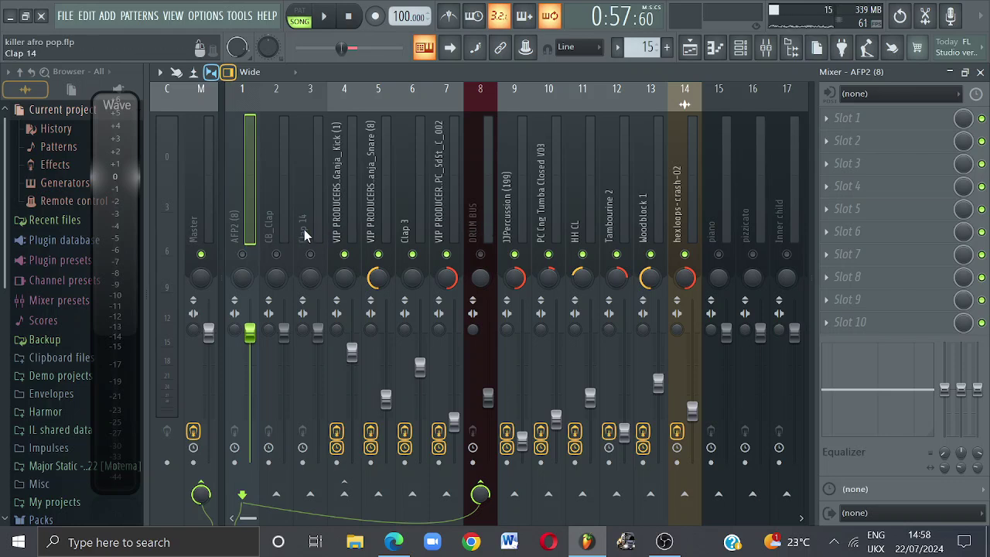
pyautogui.click(405, 313)
pyautogui.click(315, 254)
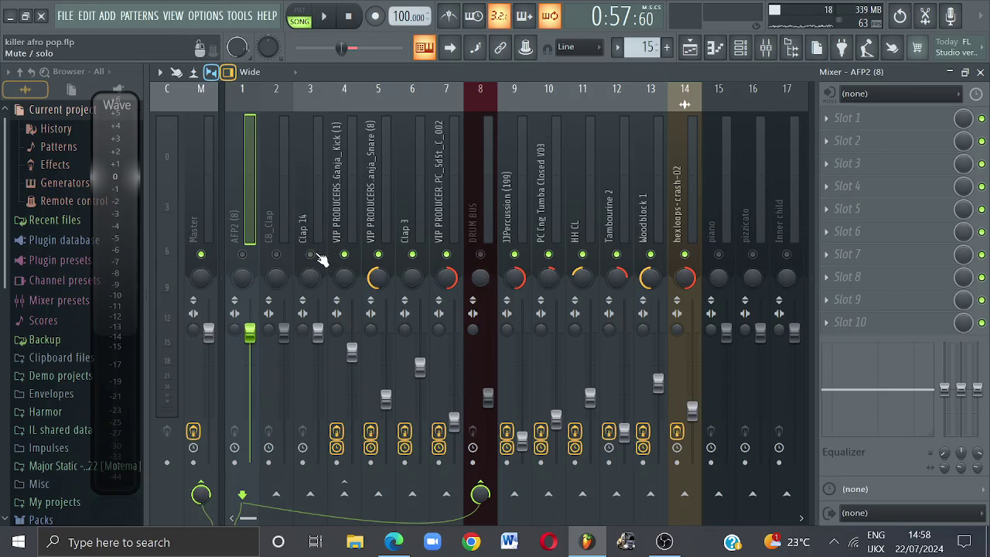
pyautogui.click(313, 255)
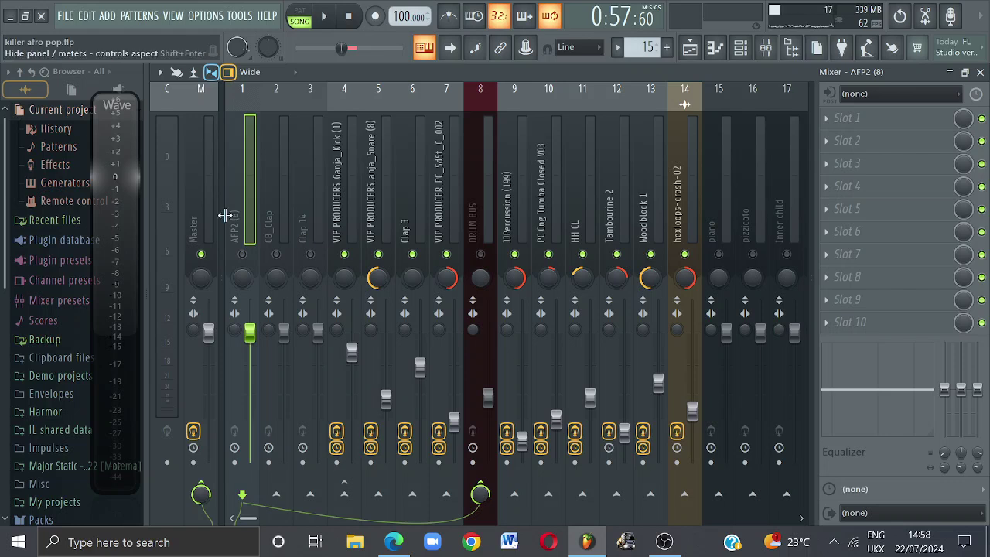
# Unmute the AFP2 (8) track and lower its volume to about 60% while the song plays.
pyautogui.press('space')
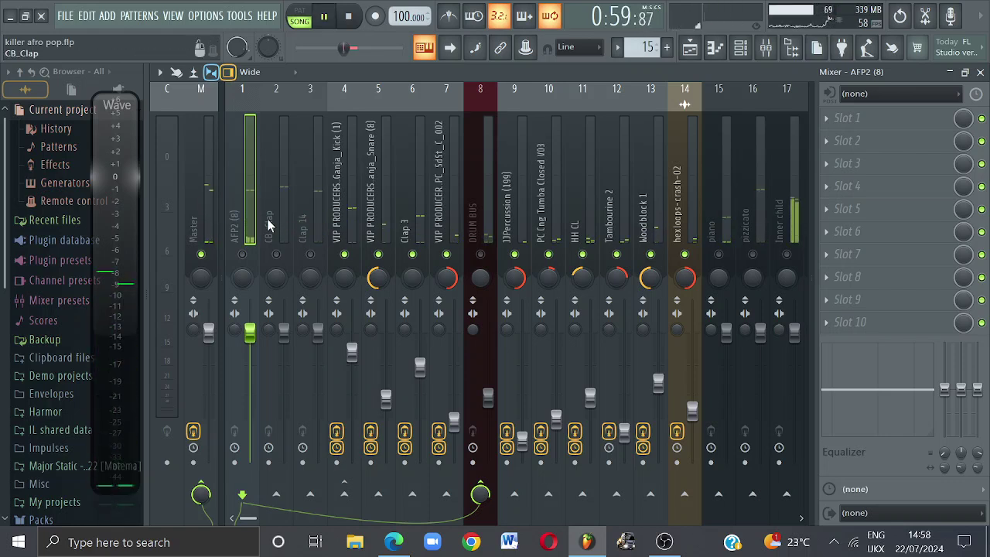
pyautogui.press('space')
pyautogui.click(243, 256)
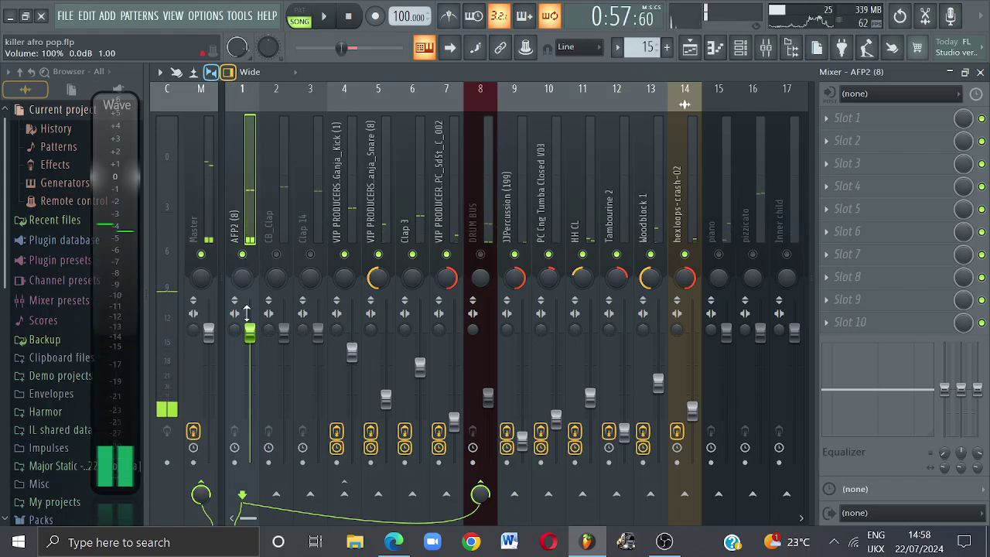
pyautogui.moveTo(250, 333); pyautogui.dragTo(250, 383)
pyautogui.press('space')
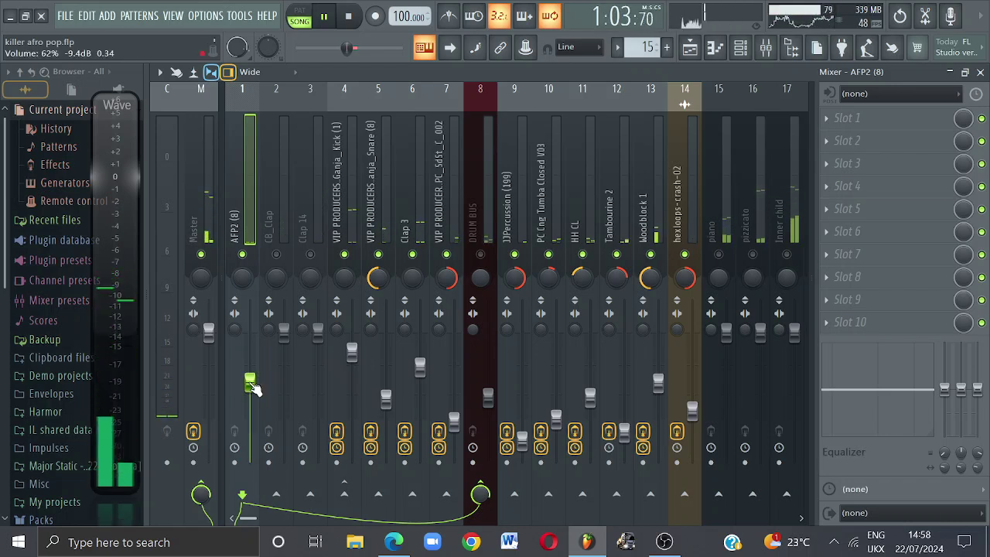
pyautogui.moveTo(250, 382); pyautogui.dragTo(250, 391)
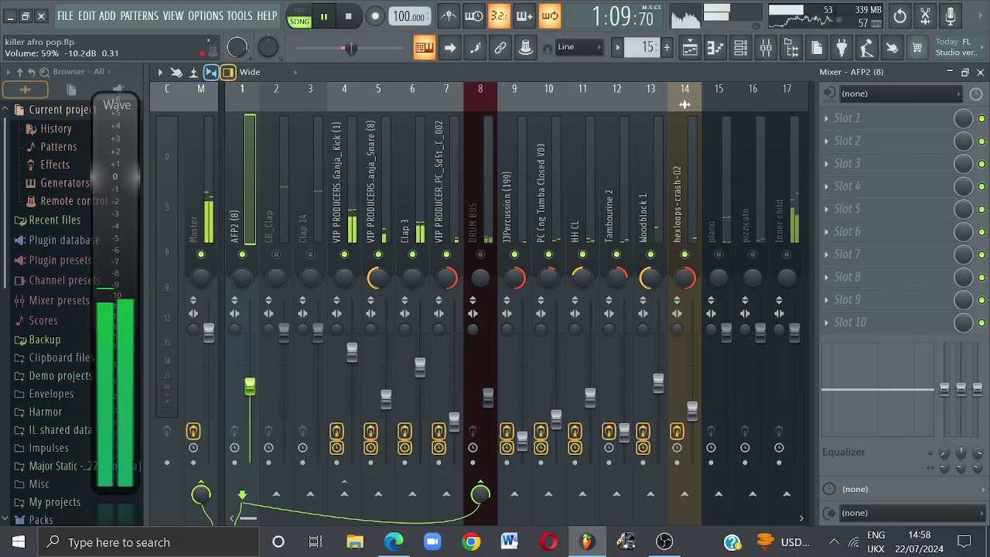
pyautogui.moveTo(250, 389); pyautogui.dragTo(250, 385)
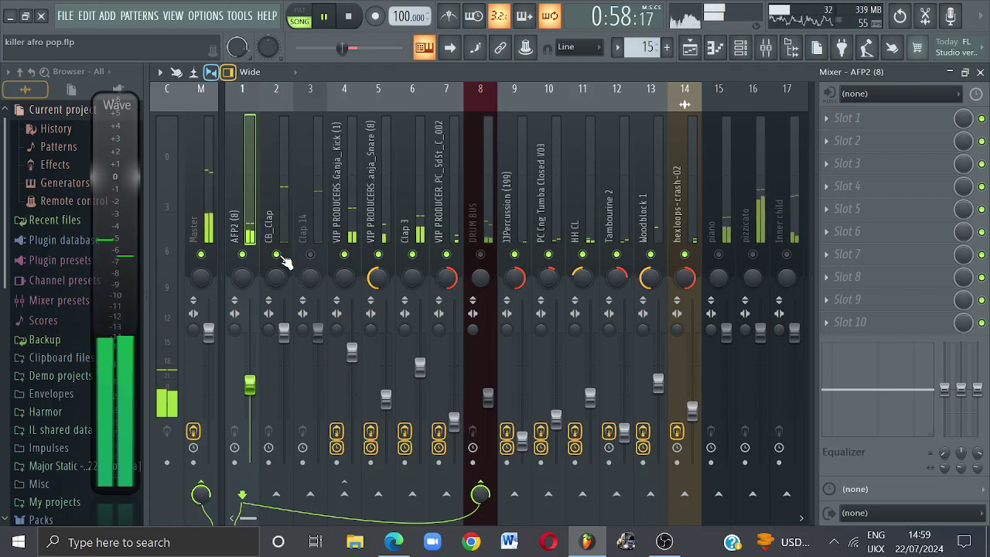
# Set the CB_Clap track's volume to about 74% (-6.1 dB) and lower the Clap 3 fader slightly.
pyautogui.click(284, 336)
pyautogui.moveTo(284, 336); pyautogui.dragTo(284, 367)
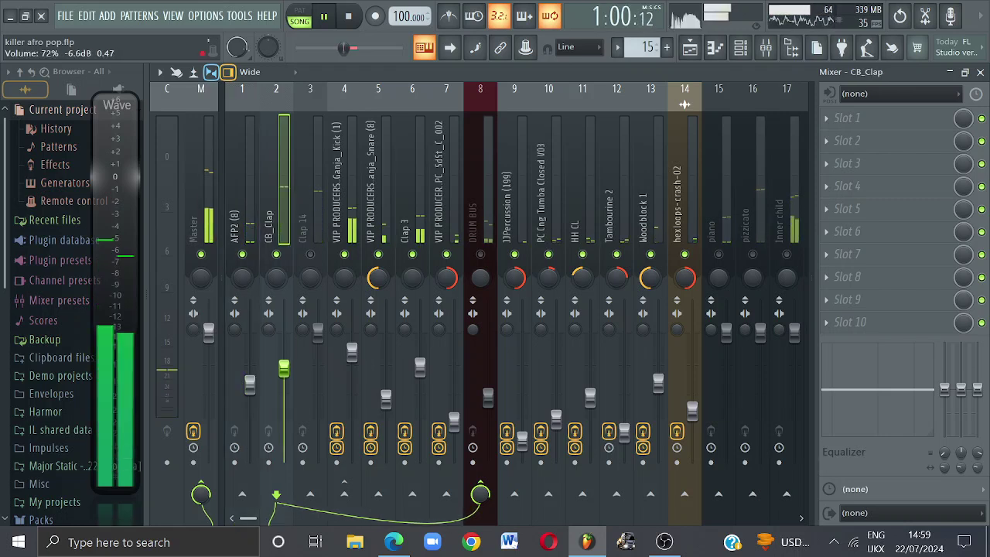
pyautogui.click(419, 365)
pyautogui.moveTo(420, 369); pyautogui.dragTo(420, 373)
pyautogui.click(284, 369)
pyautogui.moveTo(284, 369); pyautogui.dragTo(285, 365)
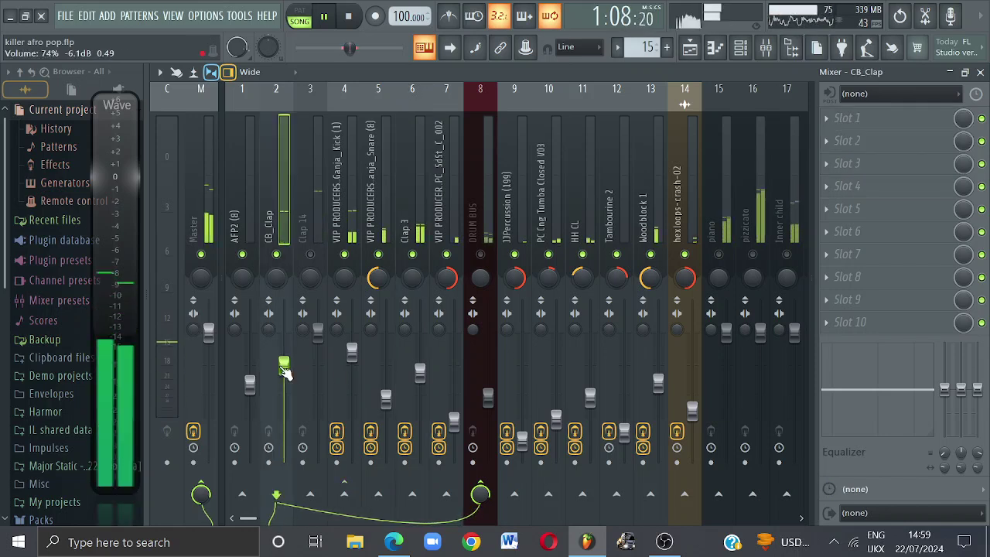
# Try Fruity Compressor in the first effect slot of the CB_Clap track and close its window.
pyautogui.click(847, 118)
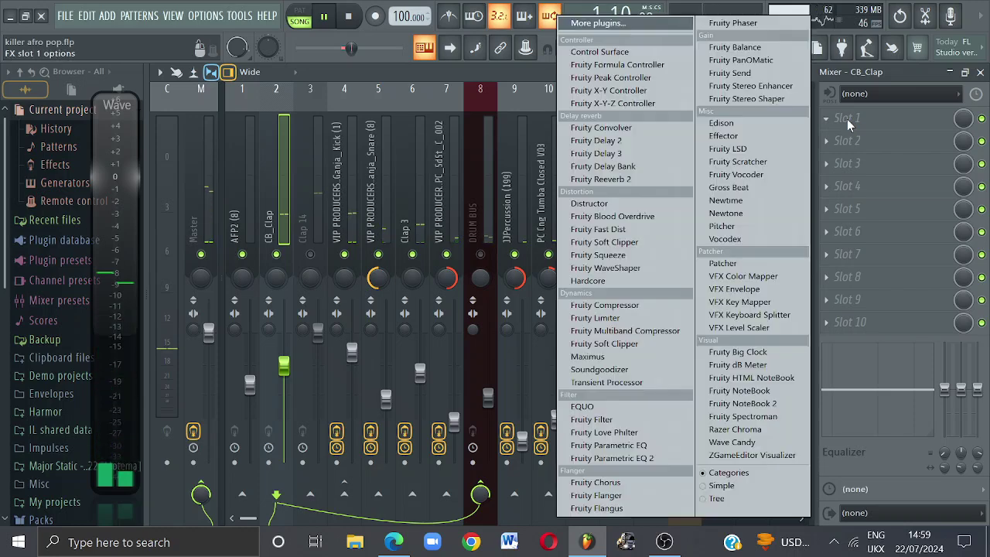
pyautogui.click(605, 305)
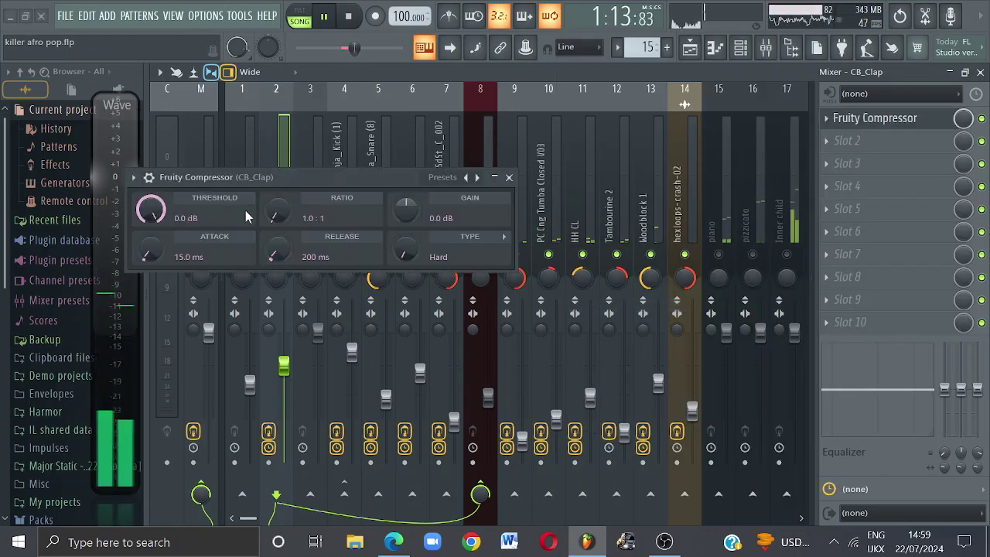
pyautogui.click(495, 177)
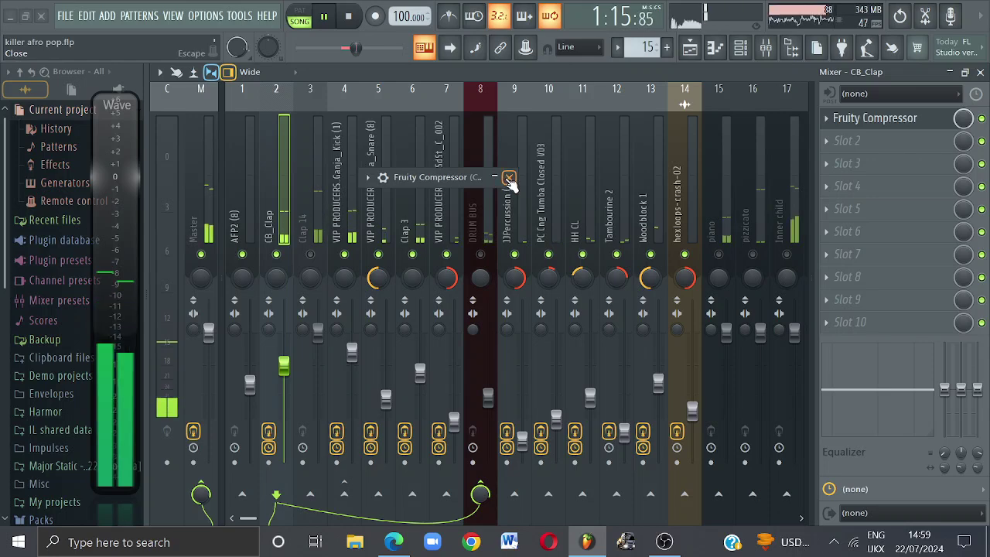
pyautogui.click(508, 177)
# Replace the effect in CB_Clap's first slot with Fruity Limiter and expand its full editor.
pyautogui.click(832, 124)
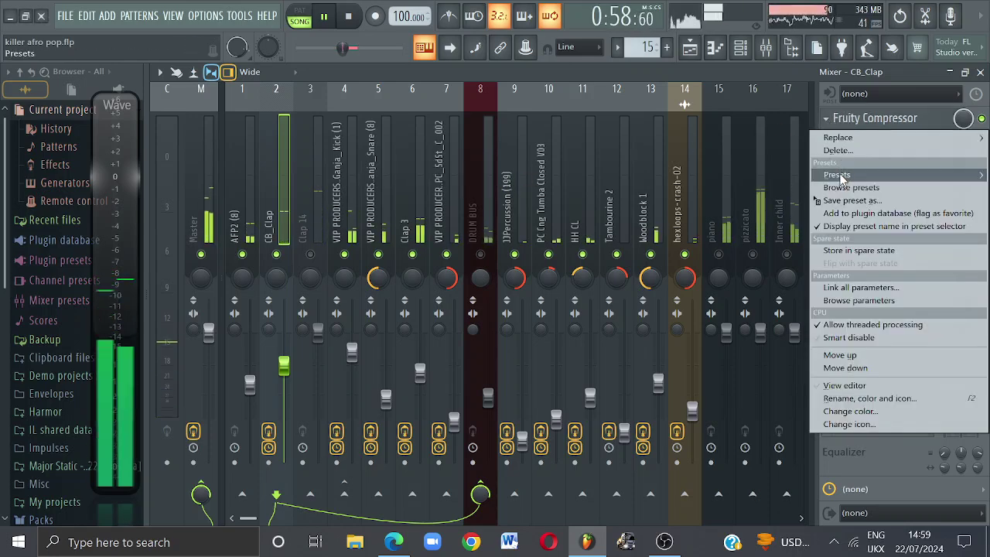
pyautogui.moveTo(840, 138)
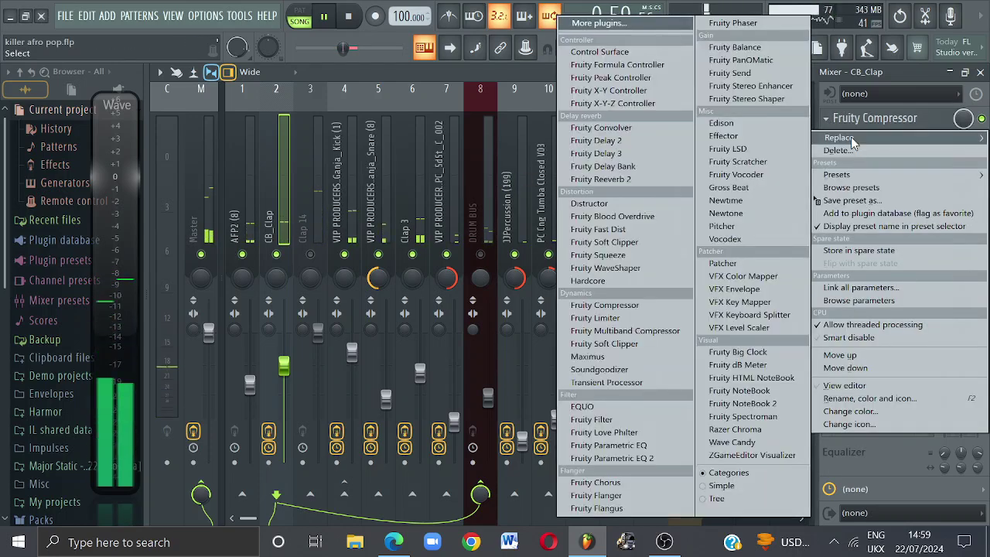
pyautogui.click(597, 317)
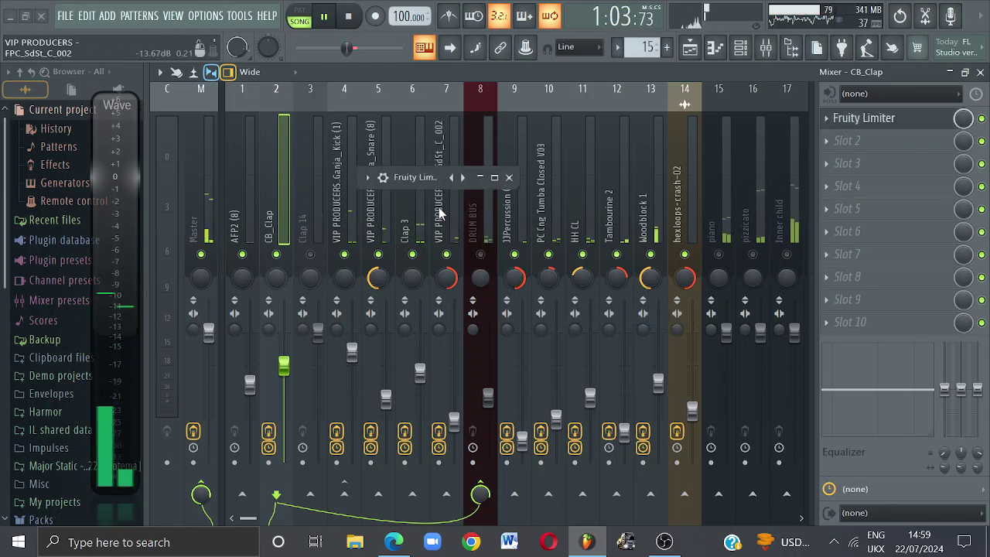
pyautogui.click(495, 177)
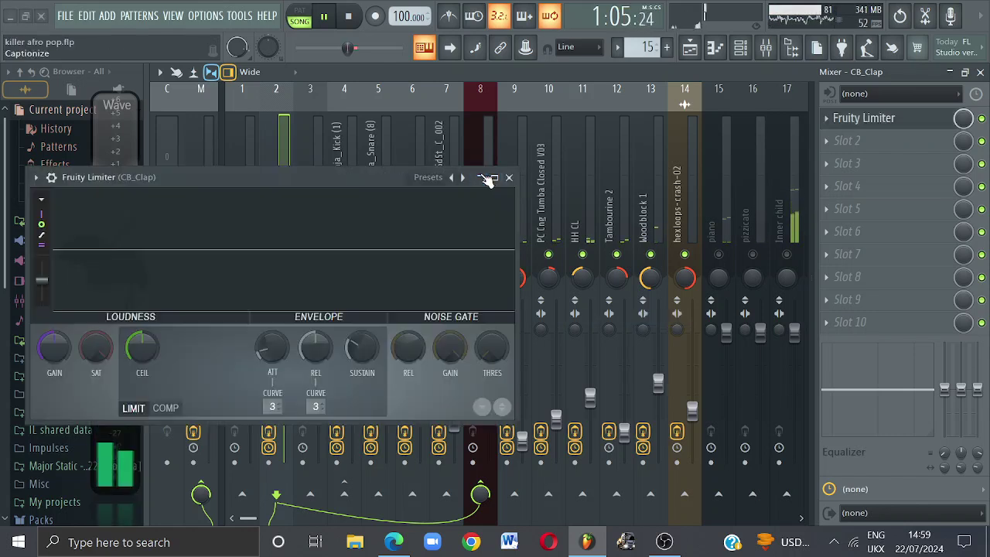
# Set CB_Clap's Fruity Limiter to compressor mode with a threshold of about -18.4 dB and a ratio of about 1.7:1.
pyautogui.click(166, 408)
pyautogui.moveTo(143, 349); pyautogui.dragTo(142, 363)
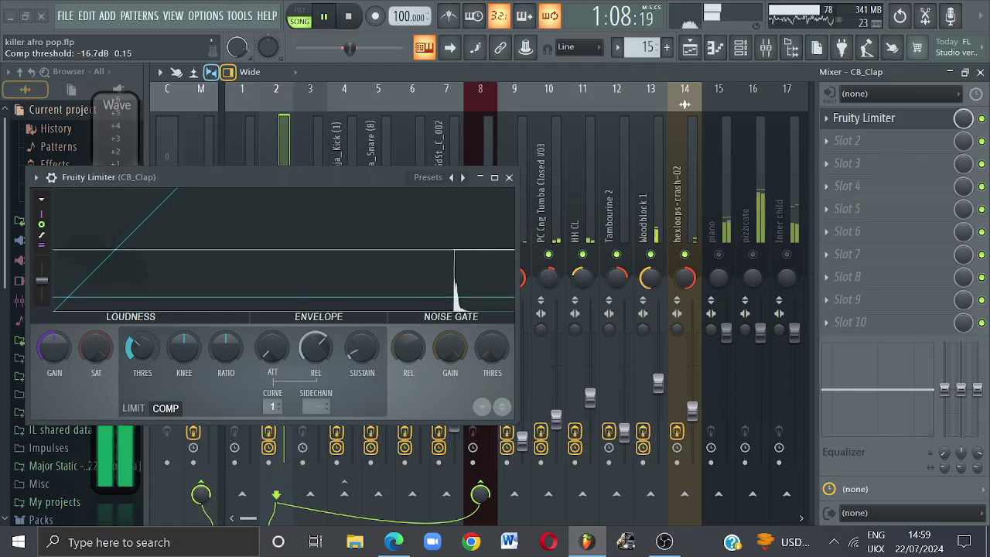
pyautogui.moveTo(226, 348); pyautogui.dragTo(226, 338)
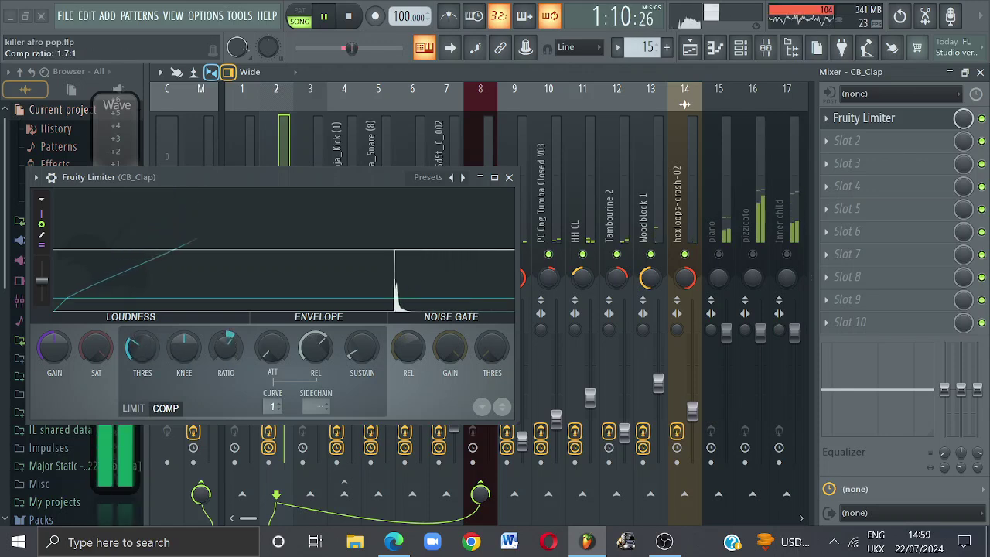
pyautogui.moveTo(151, 344); pyautogui.dragTo(151, 350)
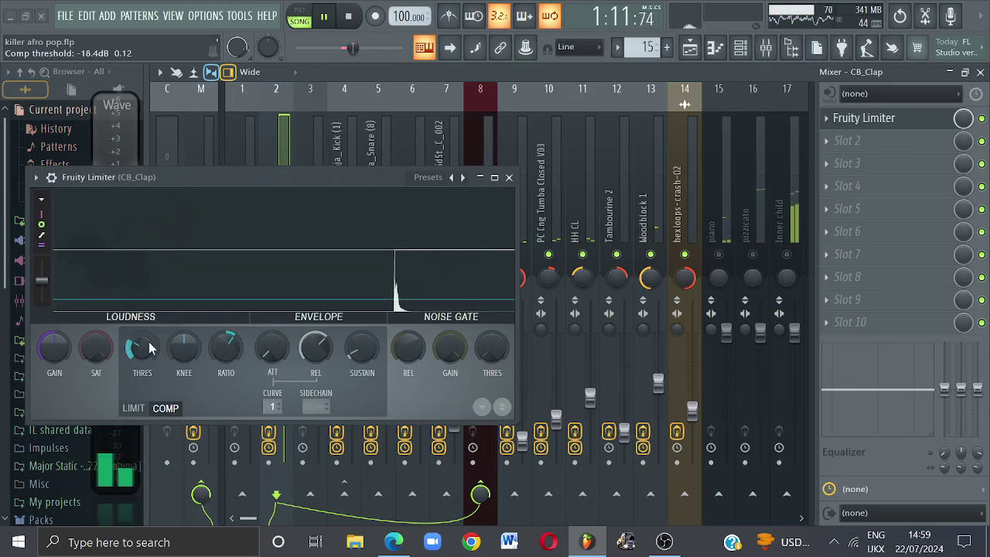
pyautogui.click(509, 177)
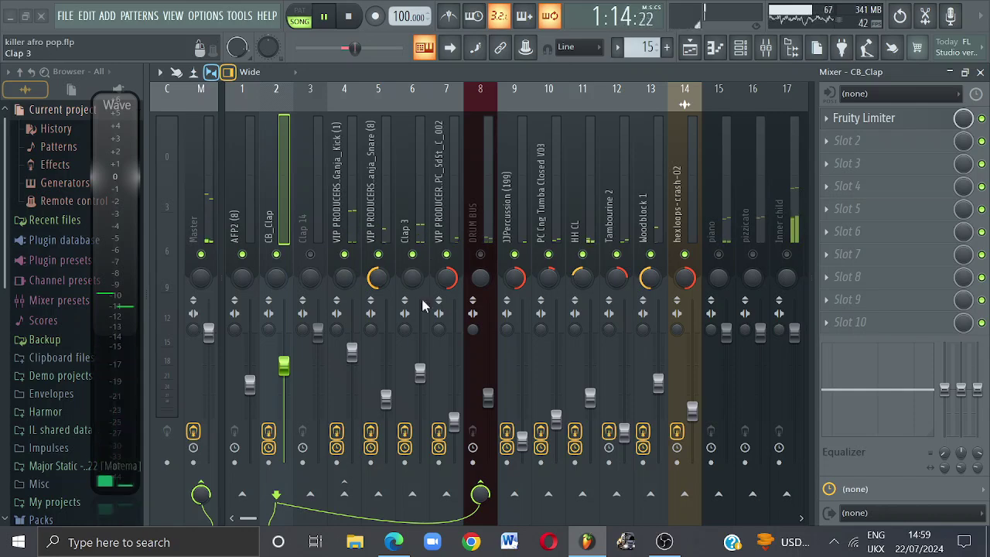
# Lower Clap 3 to about 65% (-8.5 dB), and compress CB_Clap harder with a ratio of about 2.1:1 and a lower threshold.
pyautogui.click(420, 374)
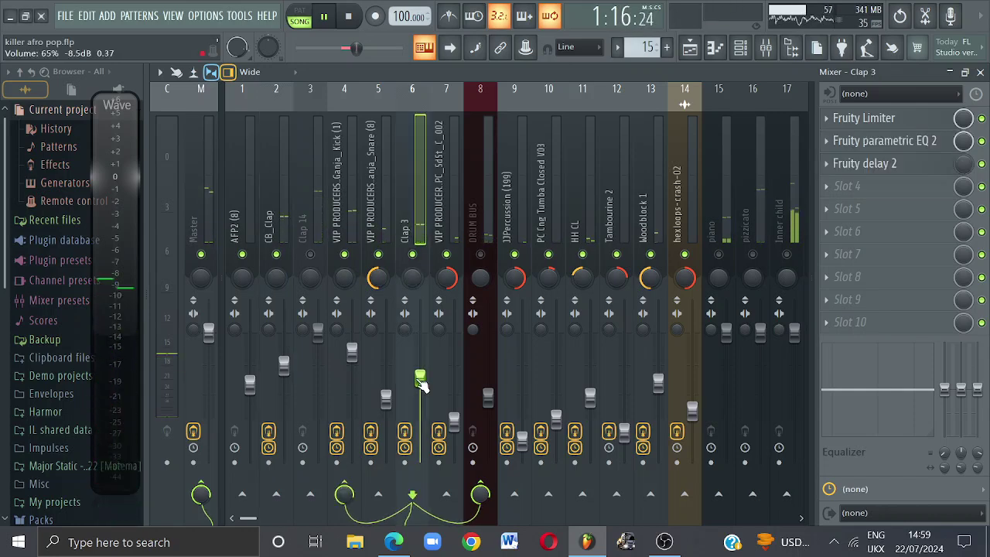
pyautogui.click(277, 204)
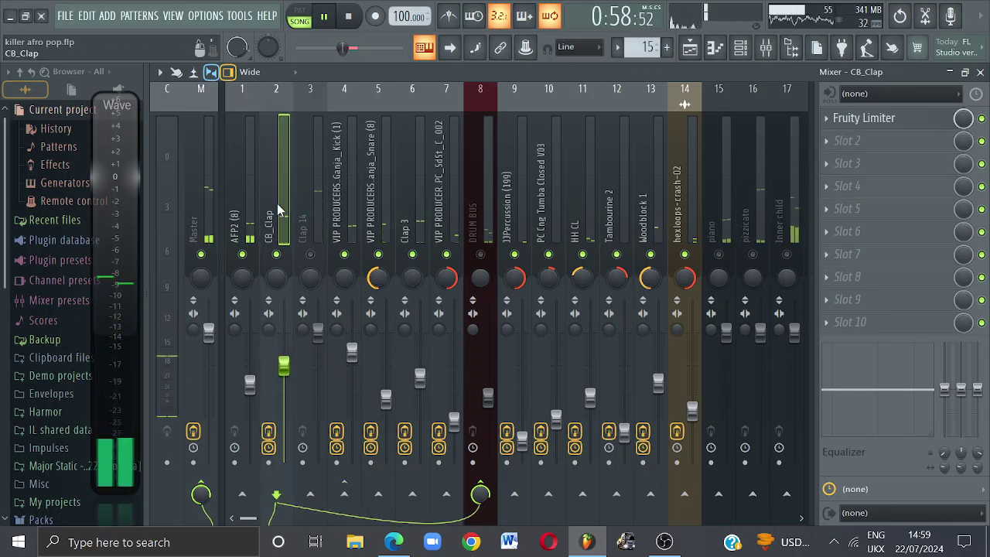
pyautogui.click(867, 118)
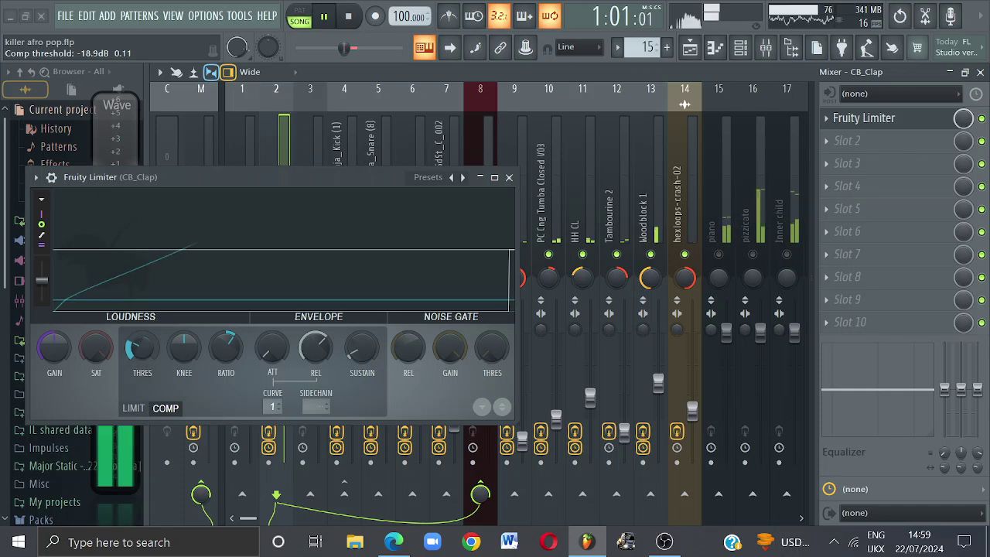
pyautogui.moveTo(226, 348); pyautogui.dragTo(226, 333)
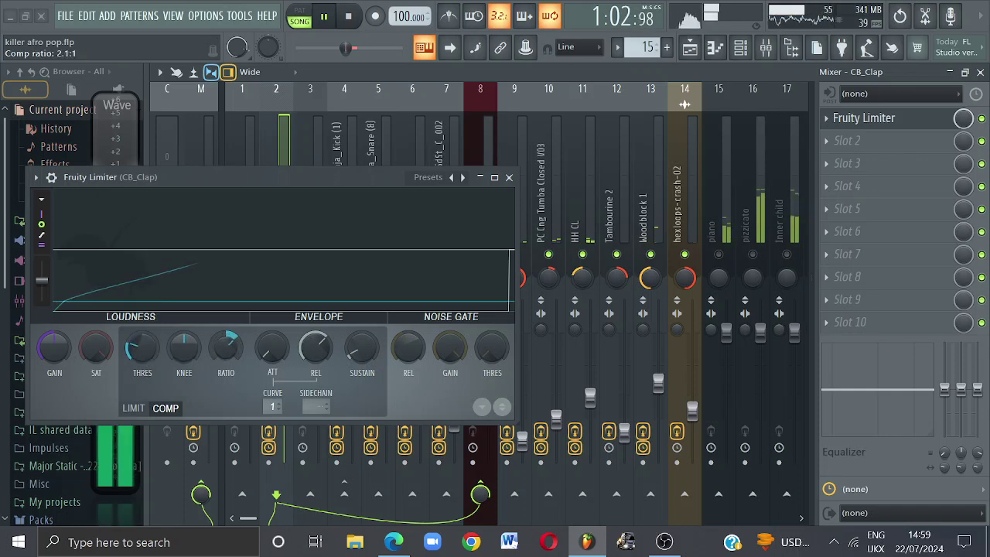
pyautogui.moveTo(142, 348); pyautogui.dragTo(143, 359)
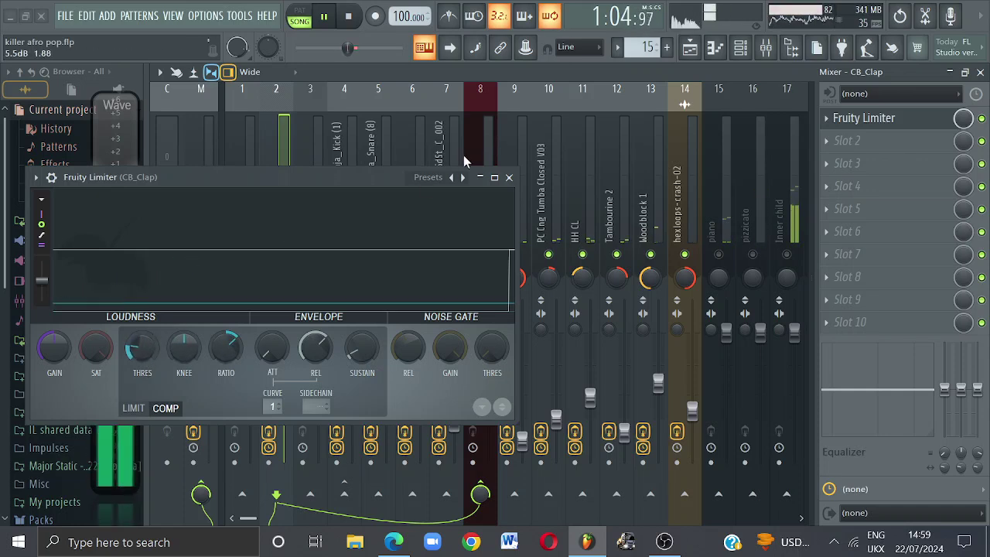
pyautogui.click(509, 177)
# Unmute the Clap 14 track and lower its volume to about 45% (-14.2 dB).
pyautogui.click(312, 217)
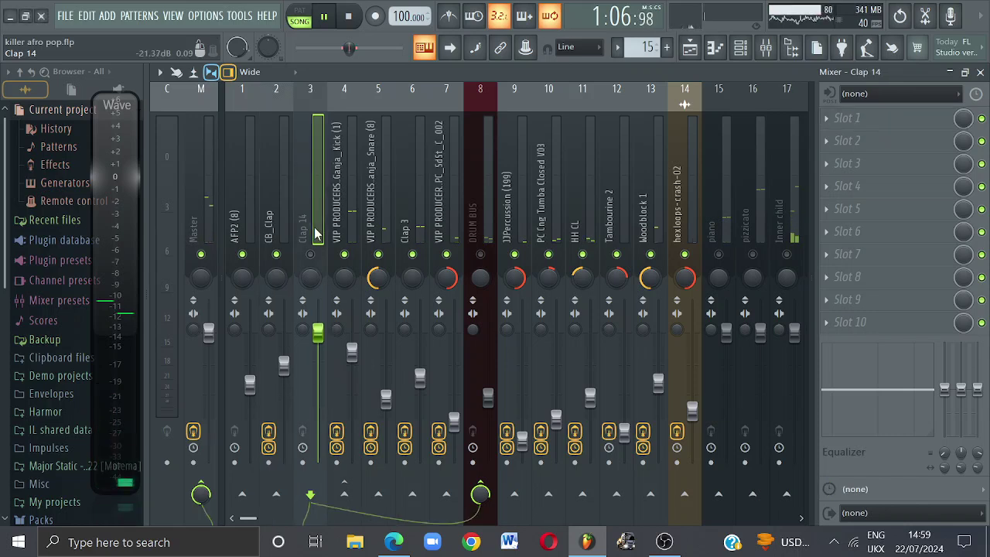
pyautogui.click(312, 254)
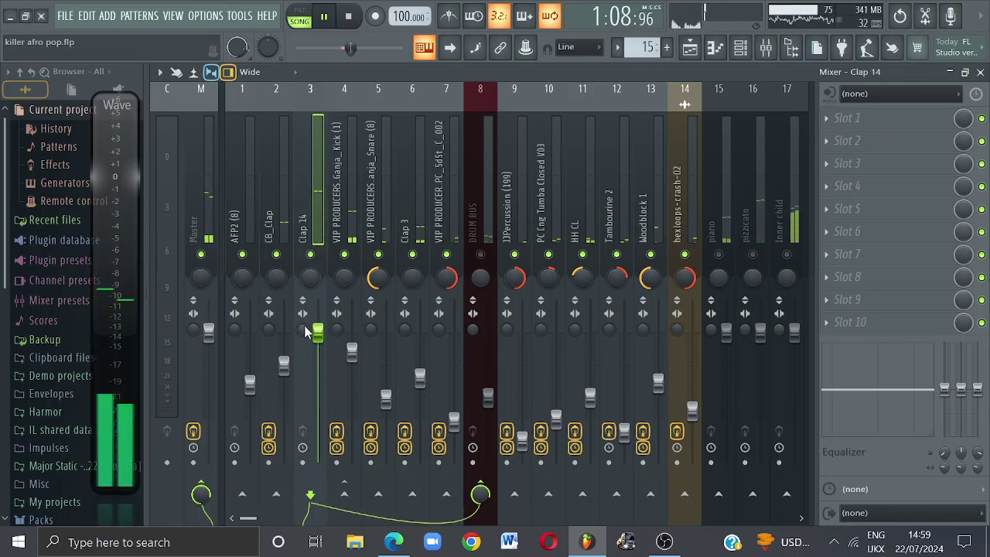
pyautogui.moveTo(317, 332); pyautogui.dragTo(317, 403)
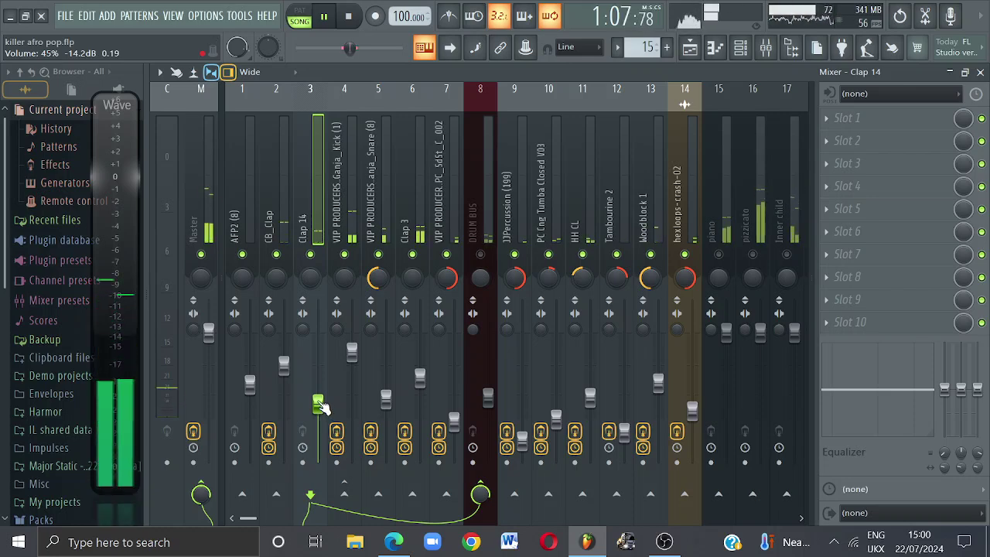
# Pan the Clap 14 track well to the right.
pyautogui.click(924, 114)
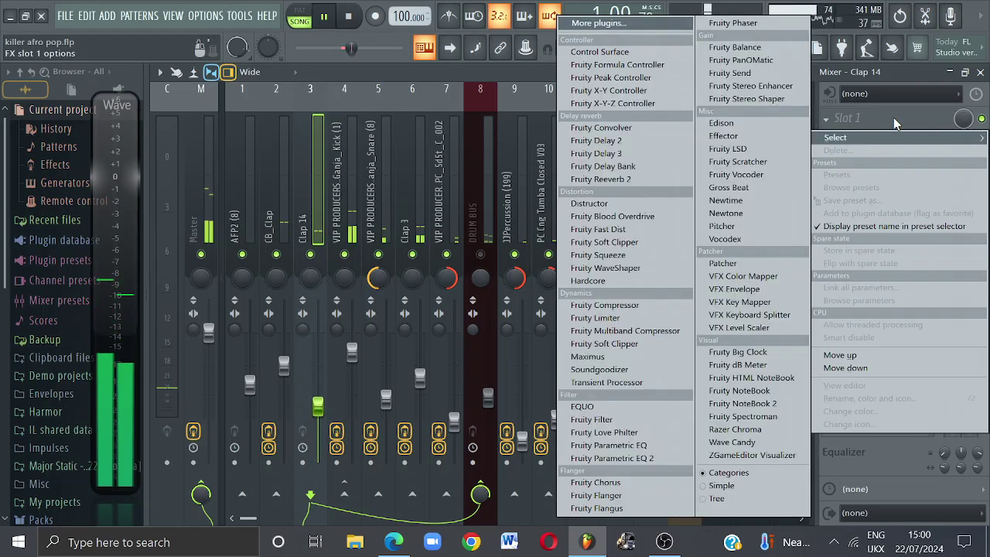
pyautogui.click(317, 233)
pyautogui.moveTo(311, 279); pyautogui.dragTo(312, 224)
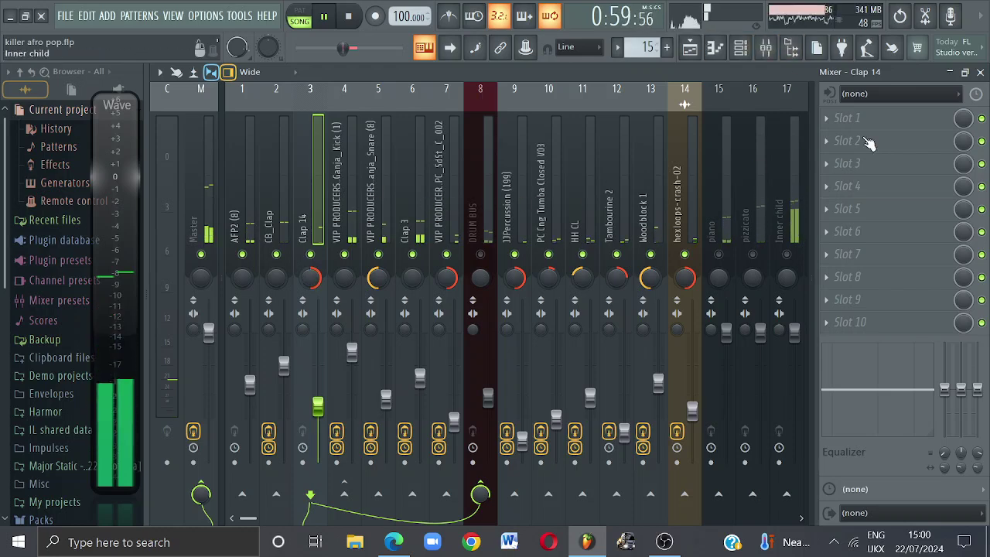
# Load Fruity Parametric EQ 2 in the first effect slot of the Clap 14 track and bring up its editor.
pyautogui.click(872, 116)
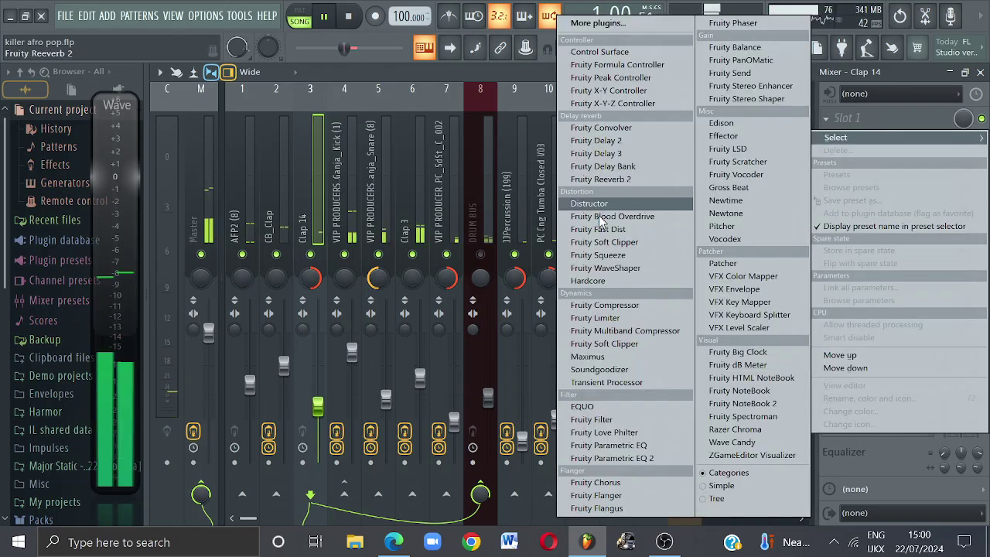
pyautogui.click(620, 458)
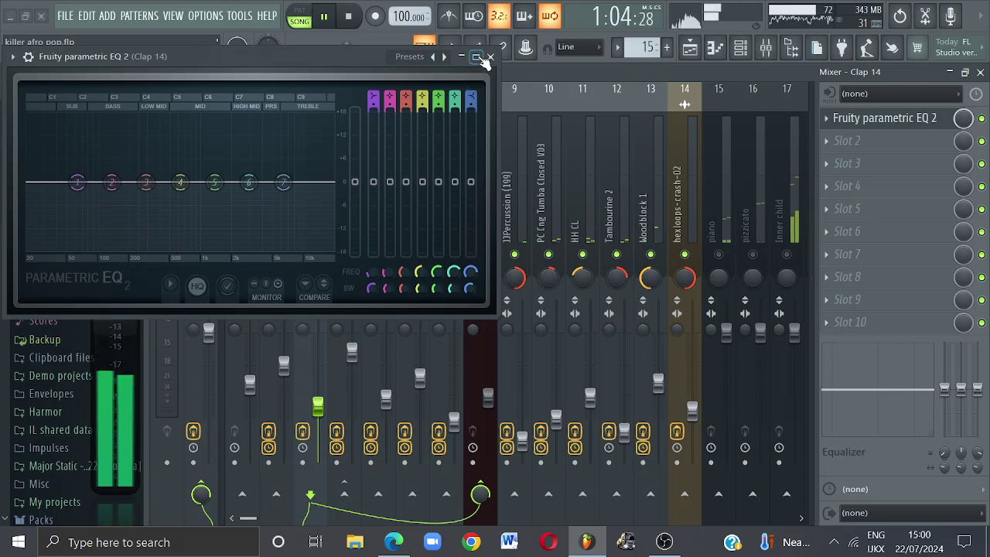
pyautogui.click(489, 58)
pyautogui.click(875, 118)
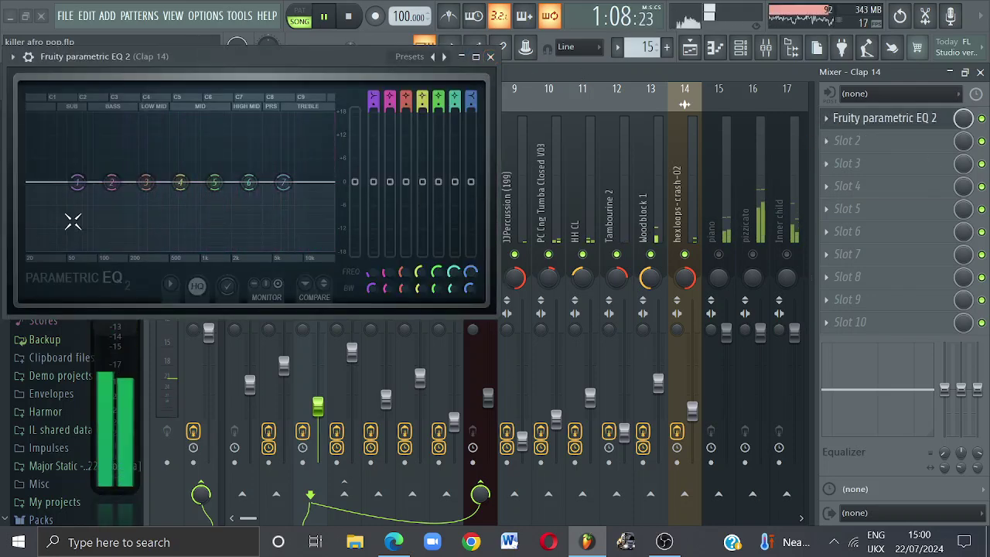
# Cut Clap 14's lows by pulling EQ band 1 to its minimum a little above 214 Hz, and lower the AFP2 (8) fader slightly.
pyautogui.moveTo(78, 182); pyautogui.dragTo(131, 247)
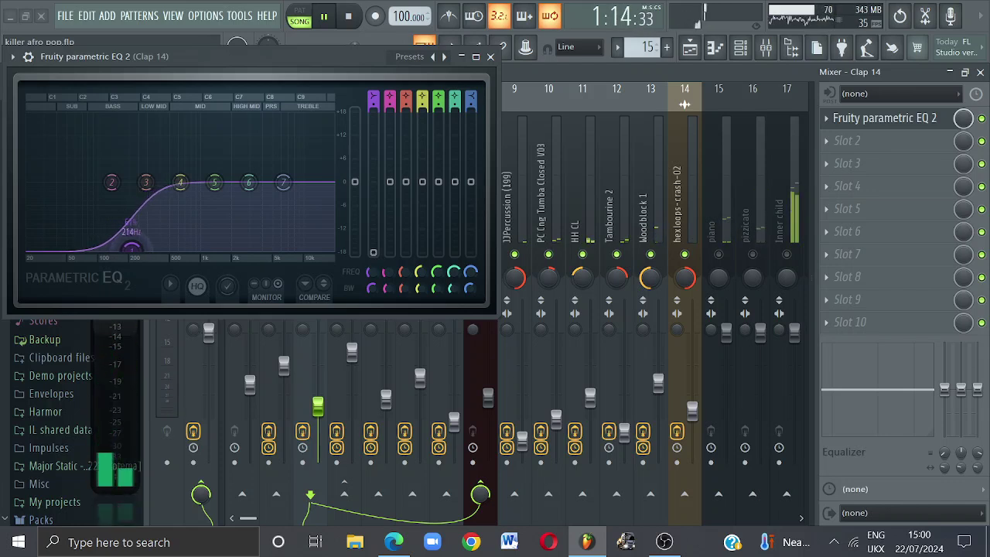
pyautogui.moveTo(131, 247); pyautogui.dragTo(141, 247)
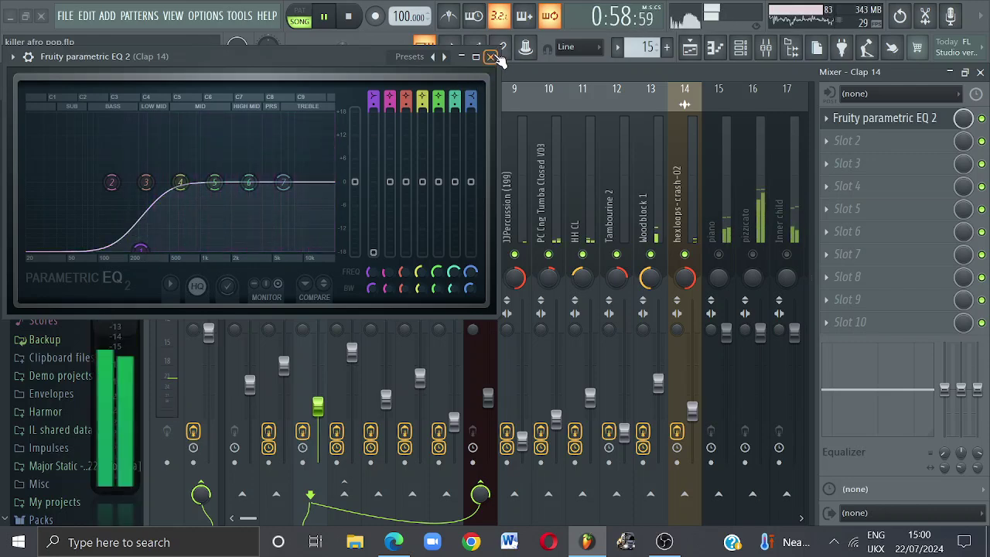
pyautogui.click(492, 58)
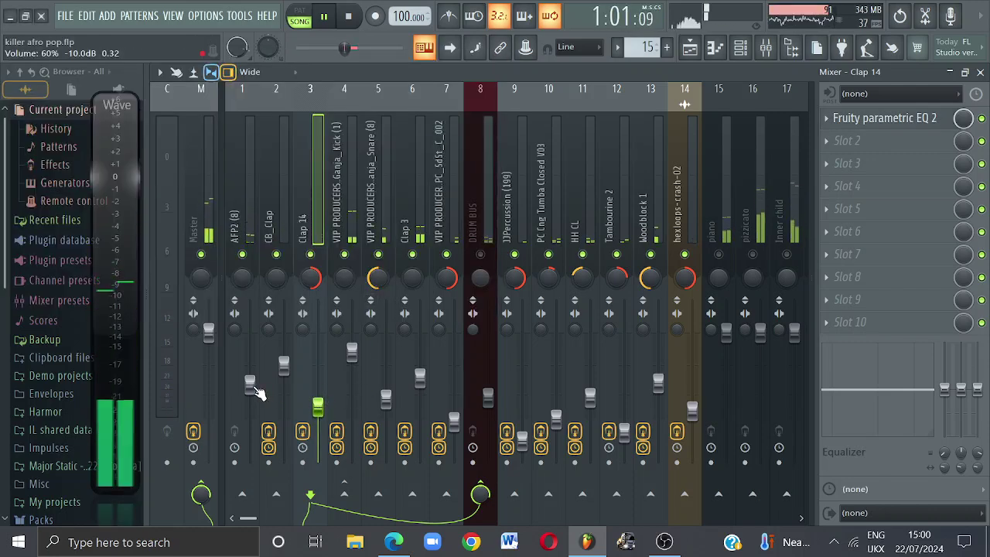
pyautogui.moveTo(249, 384); pyautogui.dragTo(249, 387)
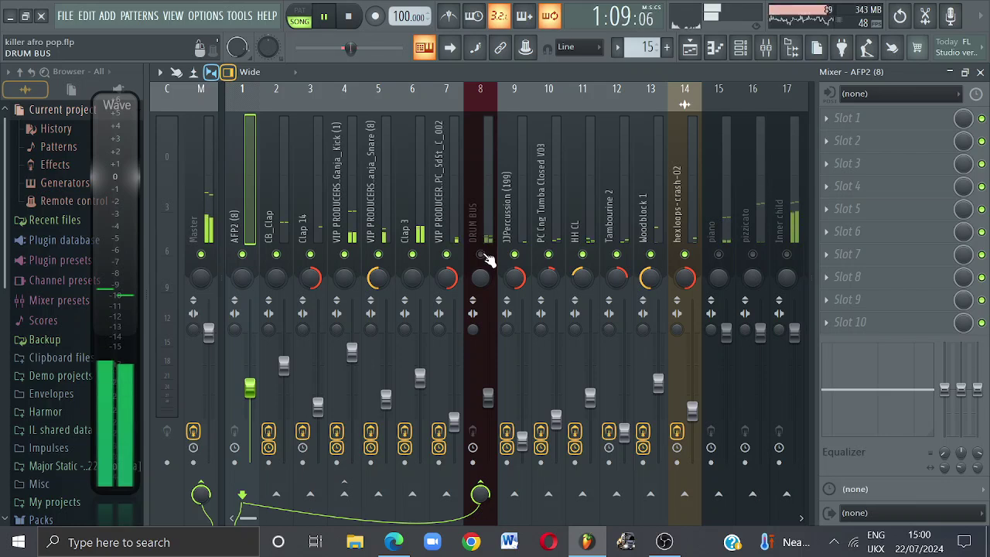
# Load Fruity Reeverb 2 in the second effect slot of the CB_Clap track.
pyautogui.click(281, 225)
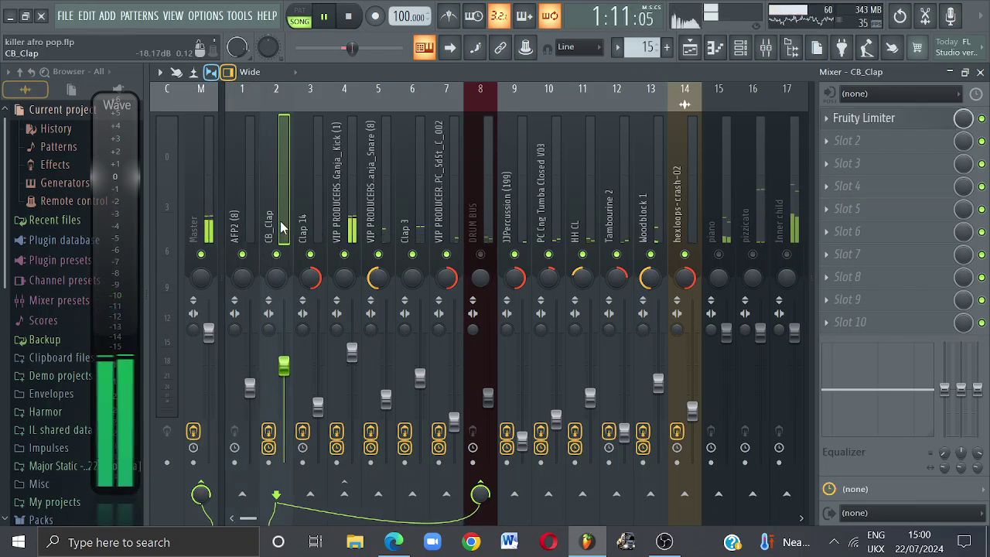
pyautogui.press('space')
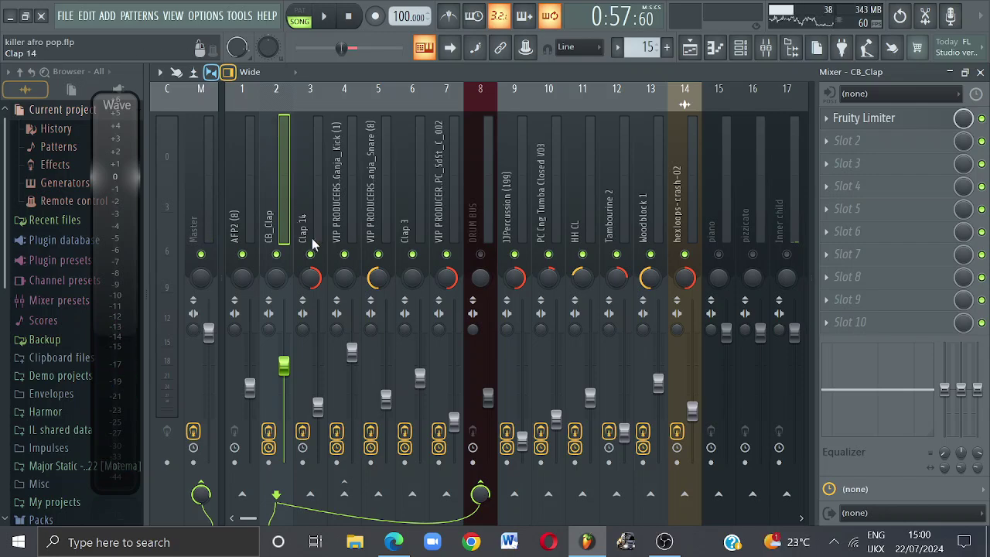
pyautogui.click(862, 142)
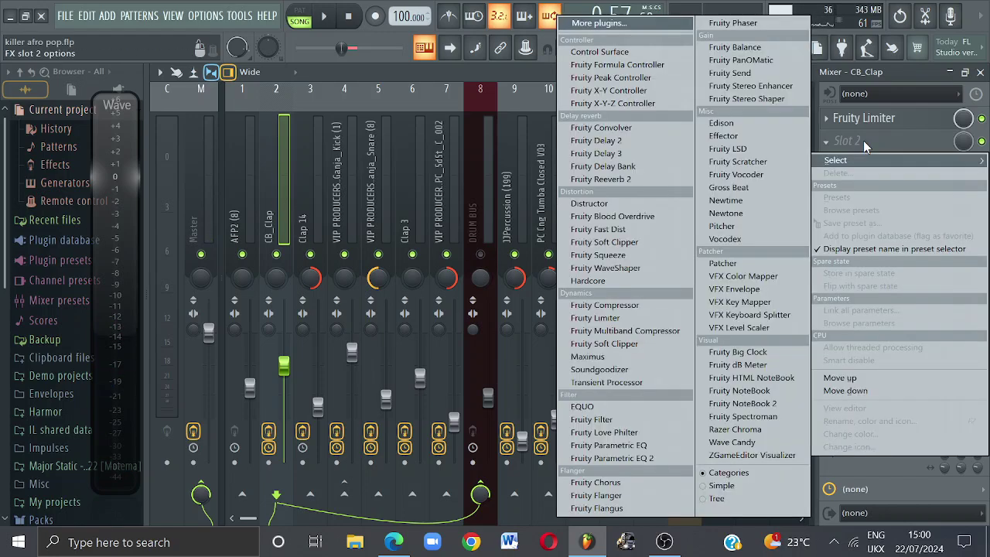
pyautogui.click(627, 179)
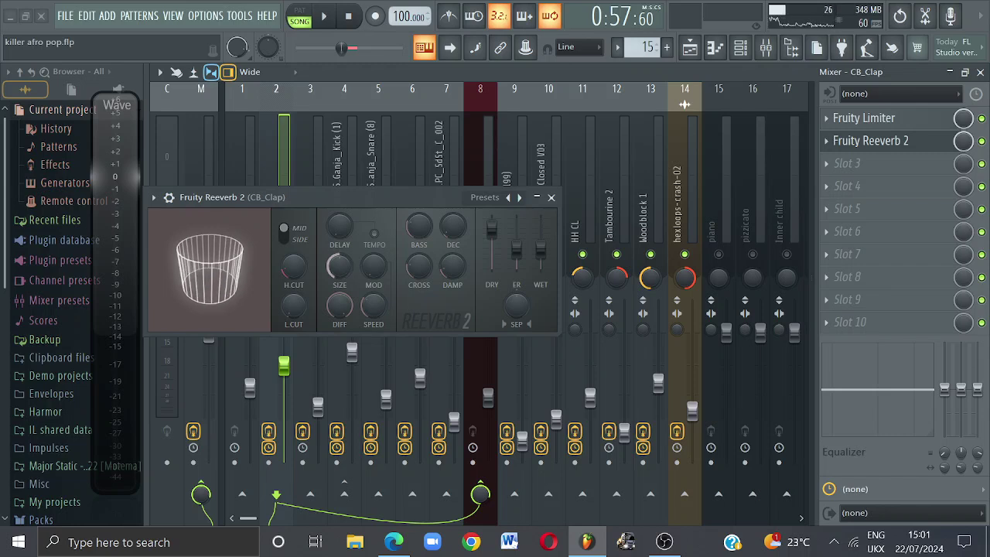
# Raise the CB_Clap reverb's room size to maximum and set its decay time to about 7.9 sec.
pyautogui.moveTo(339, 267); pyautogui.dragTo(340, 230)
pyautogui.moveTo(340, 305); pyautogui.dragTo(339, 315)
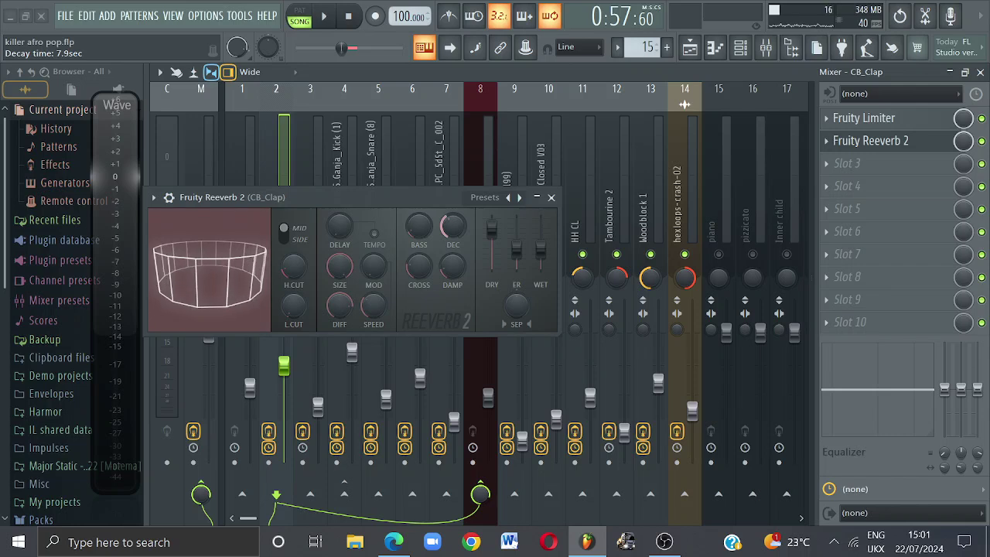
pyautogui.click(551, 198)
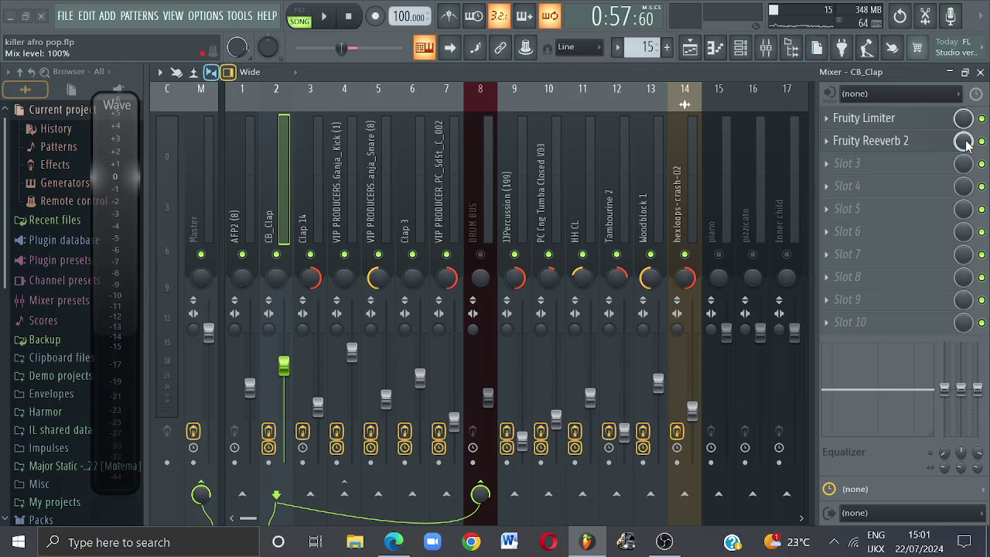
# Lower the Fruity Reeverb 2 mix level on CB_Clap to about 23% while listening to the song.
pyautogui.click(329, 20)
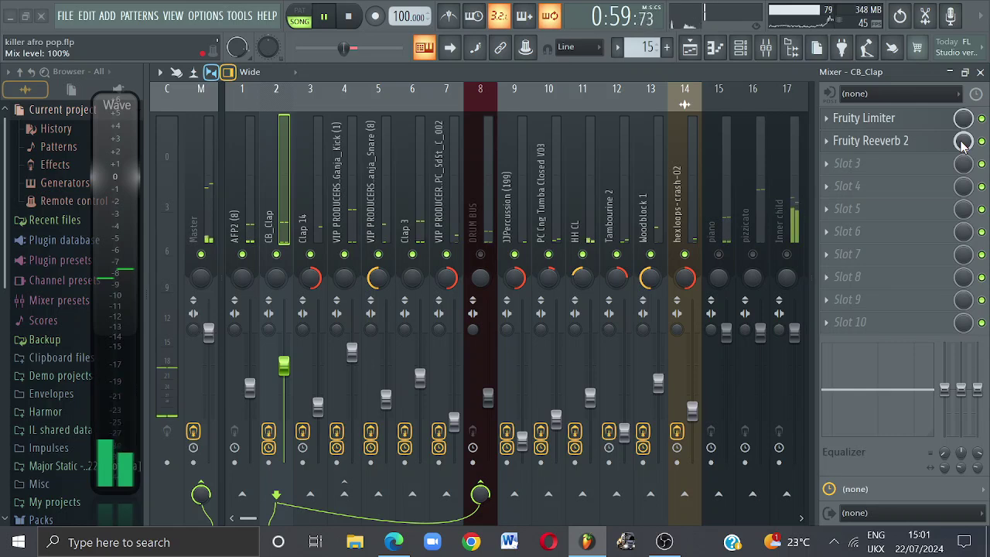
pyautogui.moveTo(963, 143); pyautogui.dragTo(963, 195)
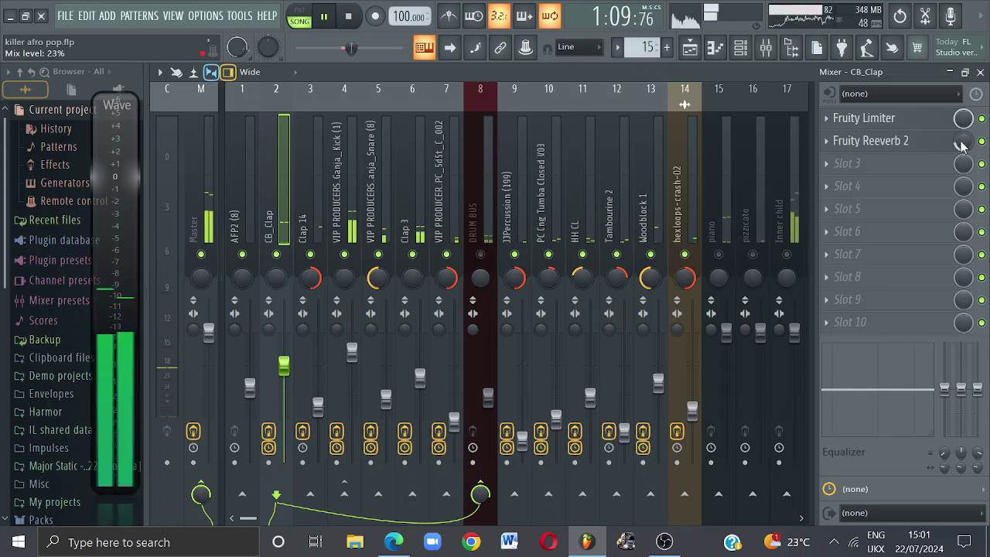
pyautogui.press('space')
# Load Fruity Delay 2 in the third effect slot of CB_Clap and lower its mix level.
pyautogui.click(840, 166)
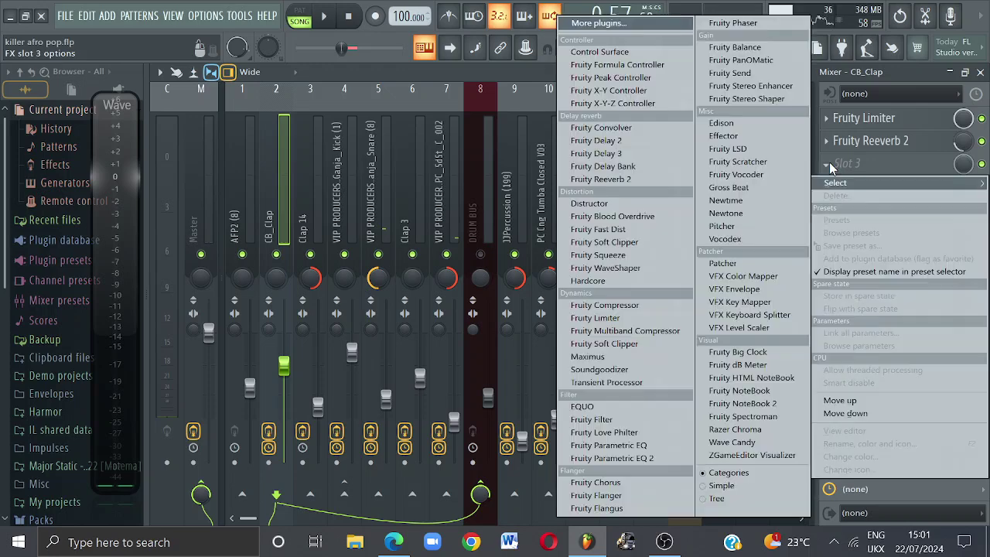
pyautogui.click(619, 141)
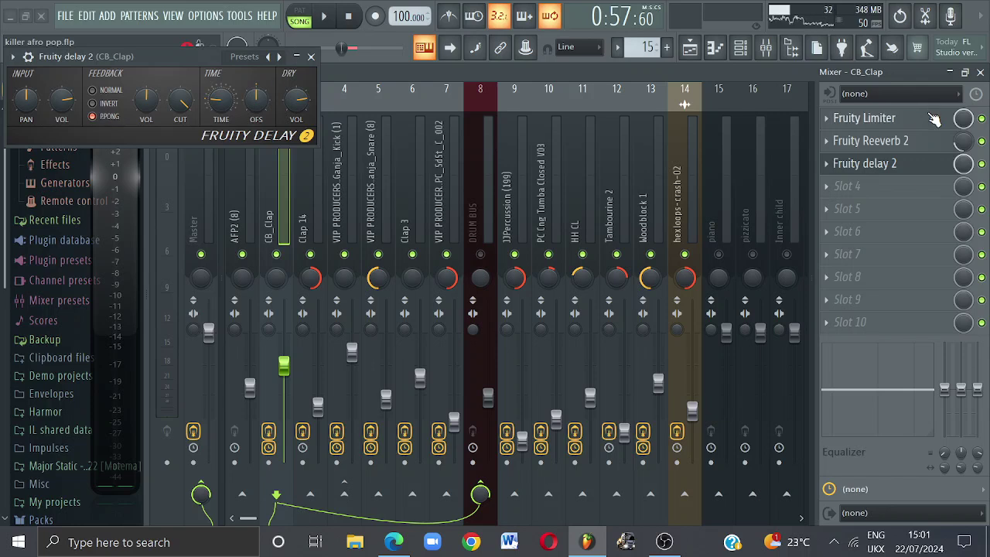
pyautogui.moveTo(960, 164); pyautogui.dragTo(960, 165)
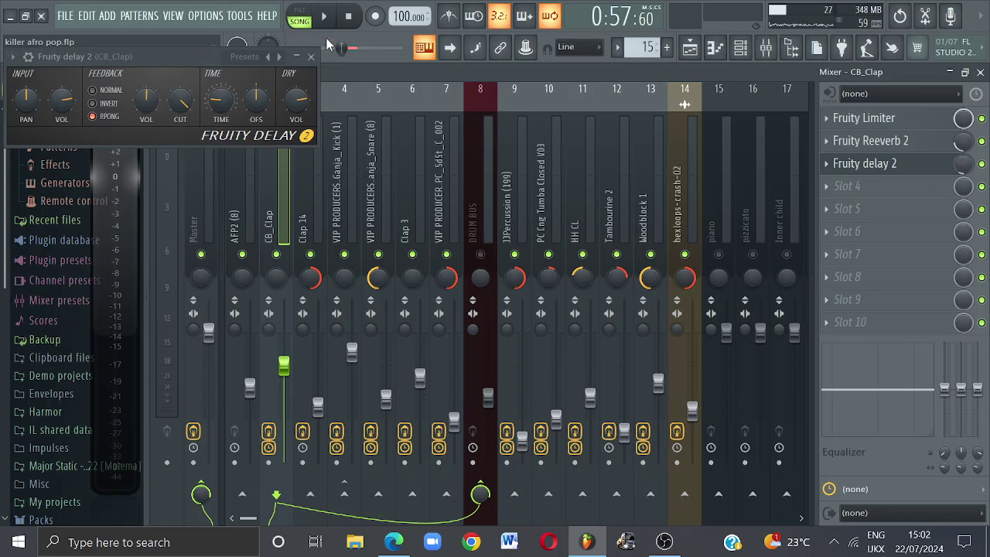
pyautogui.click(310, 58)
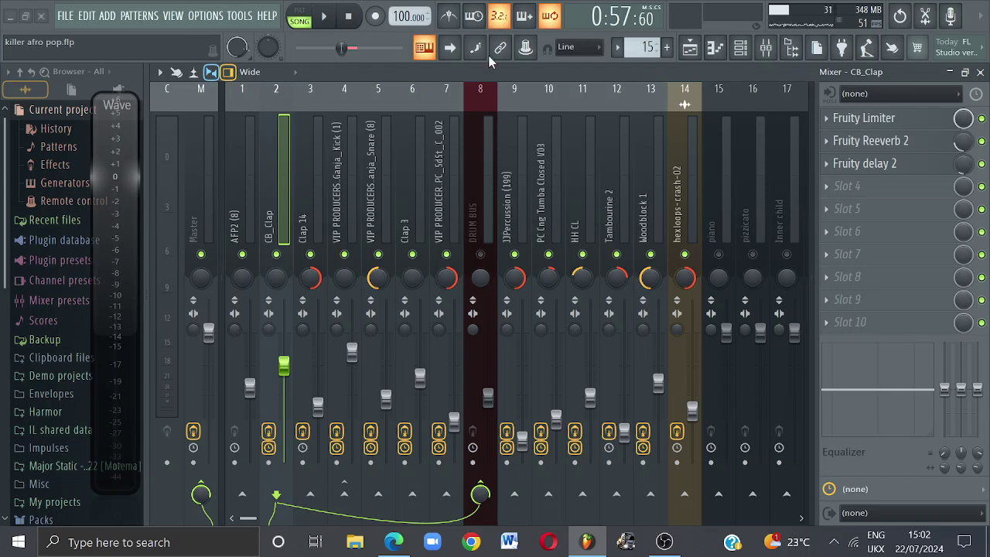
# Load Fruity Limiter in the first effect slot of the AFP2 (8) track and switch it to compressor mode.
pyautogui.click(329, 19)
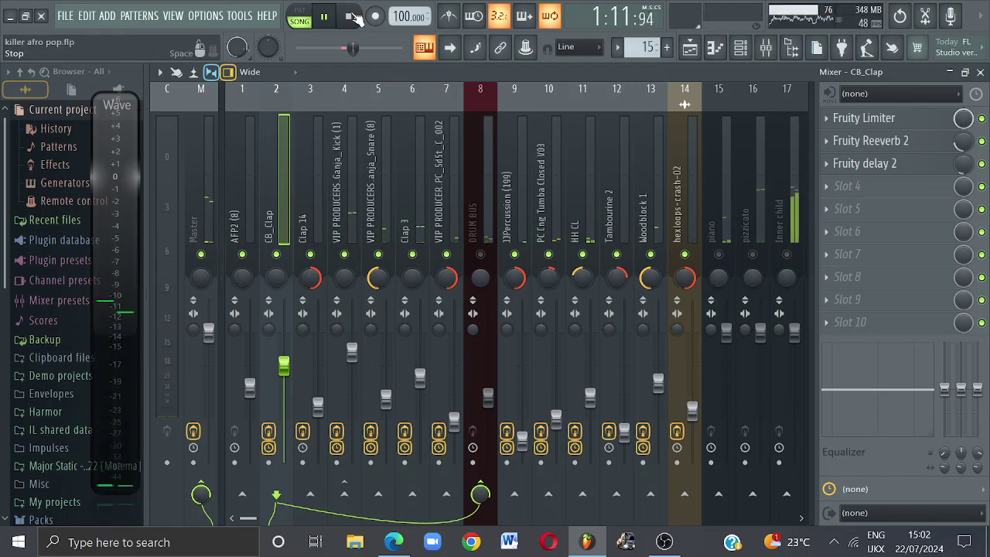
pyautogui.click(243, 223)
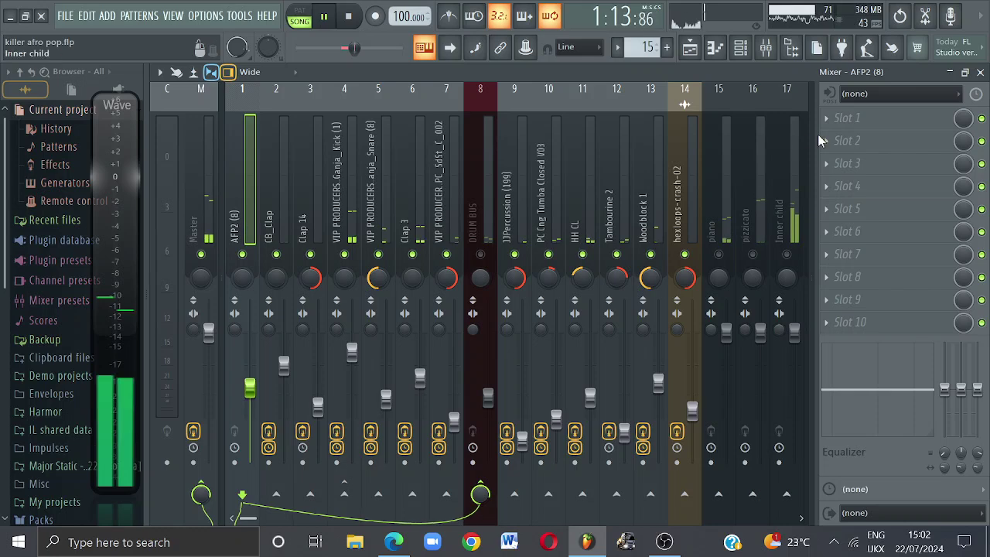
pyautogui.click(840, 119)
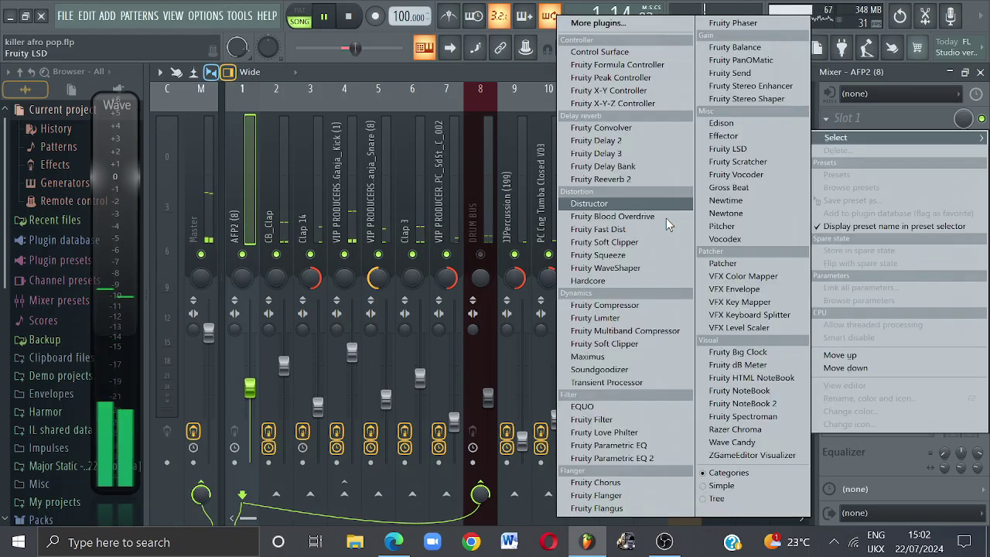
pyautogui.click(619, 318)
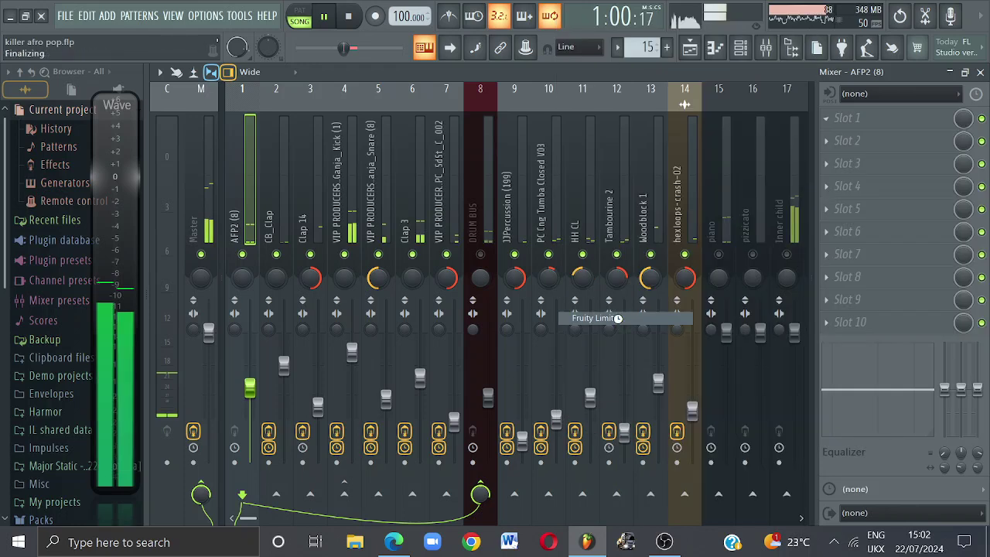
pyautogui.click(222, 367)
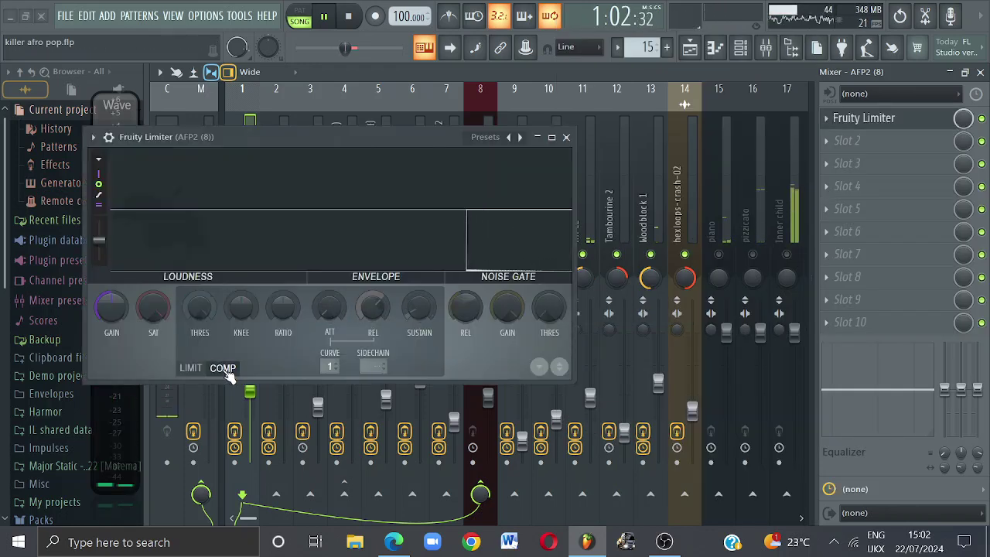
pyautogui.press('space')
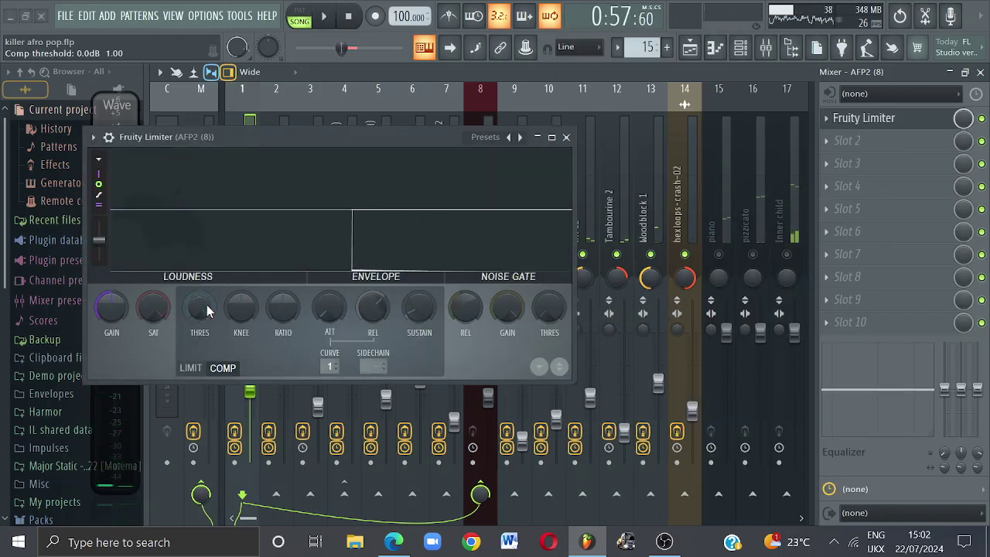
# Compress AFP2 (8) by lowering the limiter's compression threshold strongly and setting the ratio to about 1.9:1.
pyautogui.moveTo(206, 305); pyautogui.dragTo(206, 353)
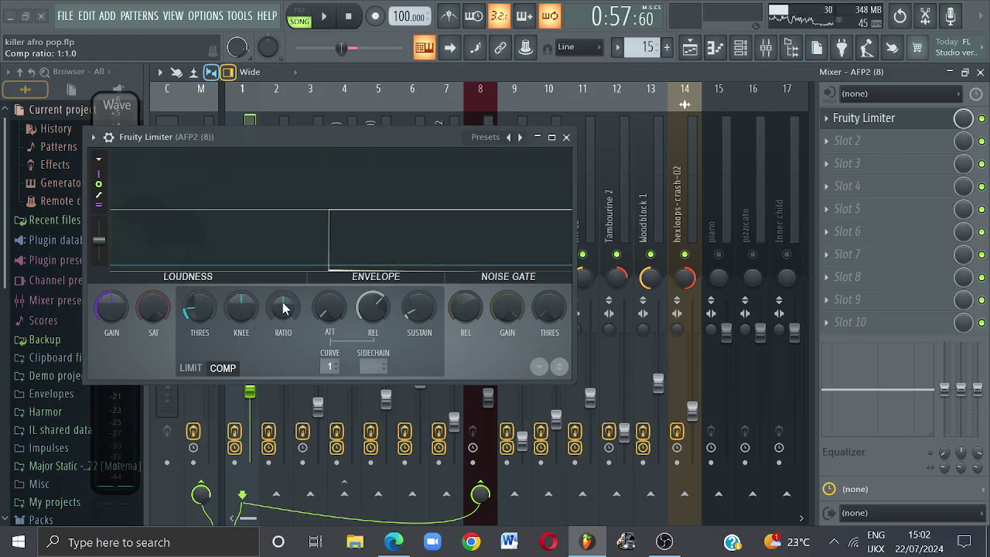
pyautogui.moveTo(283, 307); pyautogui.dragTo(283, 297)
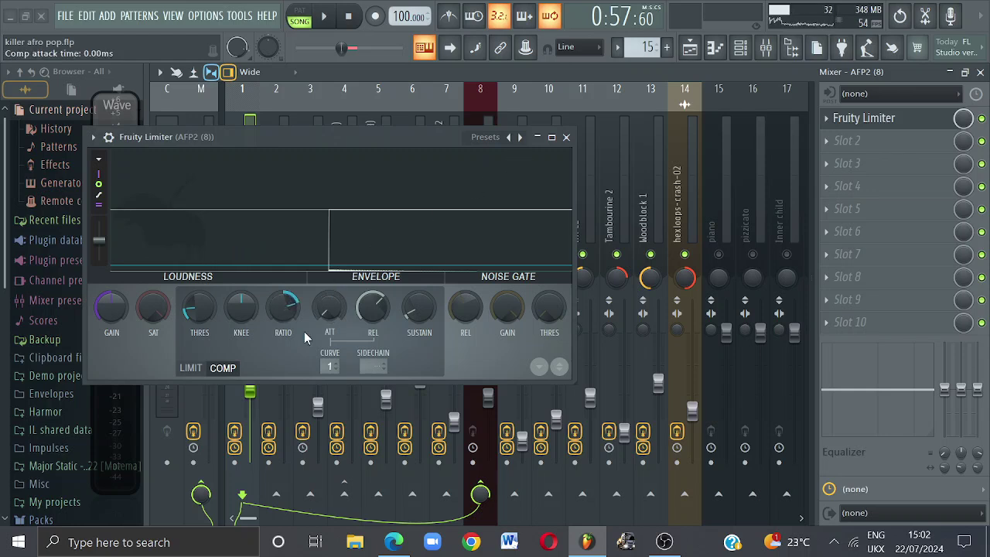
pyautogui.click(326, 18)
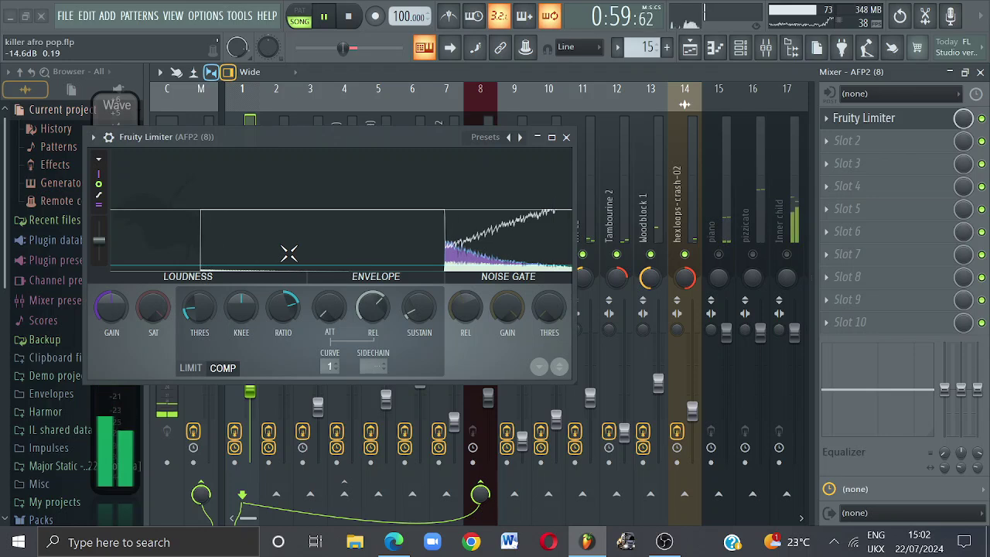
pyautogui.moveTo(283, 311); pyautogui.dragTo(283, 334)
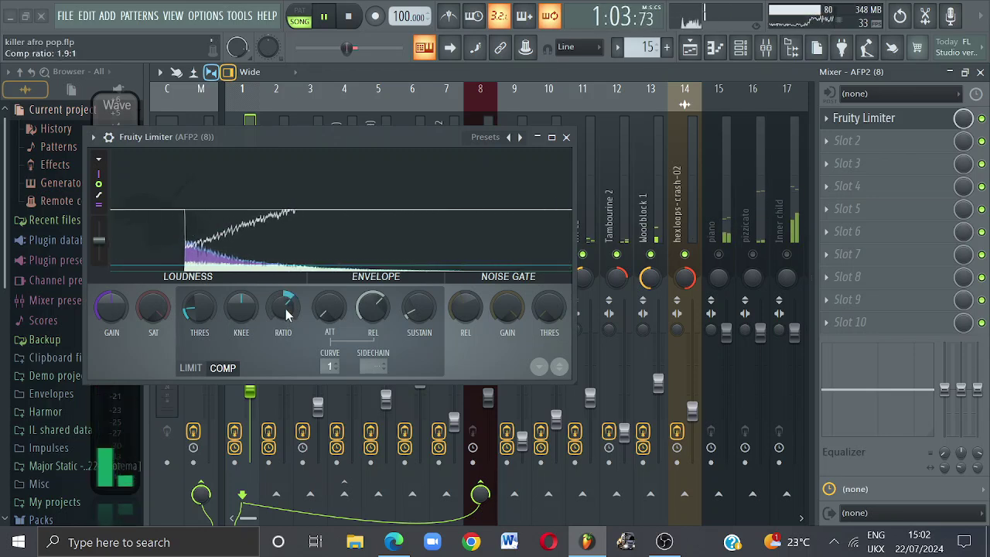
pyautogui.press('space')
pyautogui.press('space')
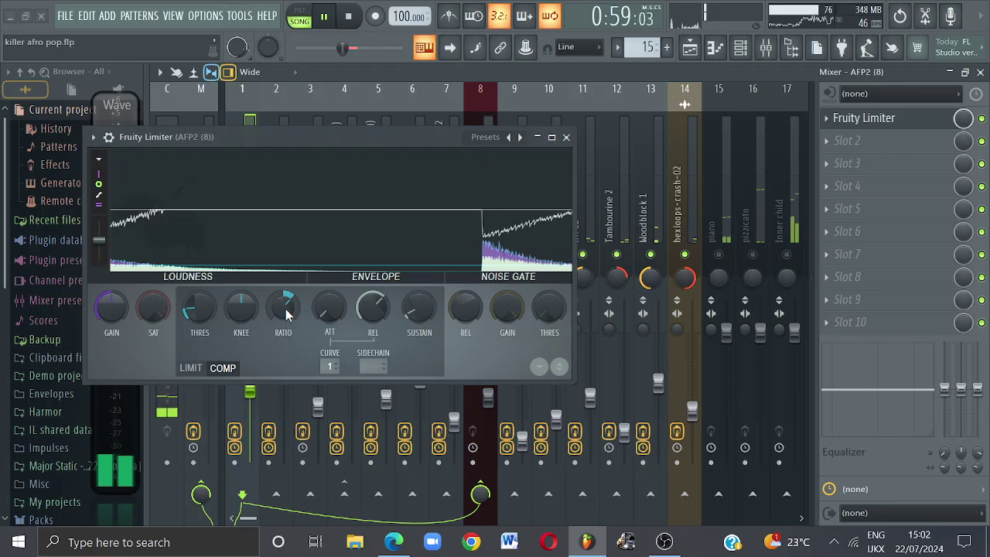
pyautogui.press('space')
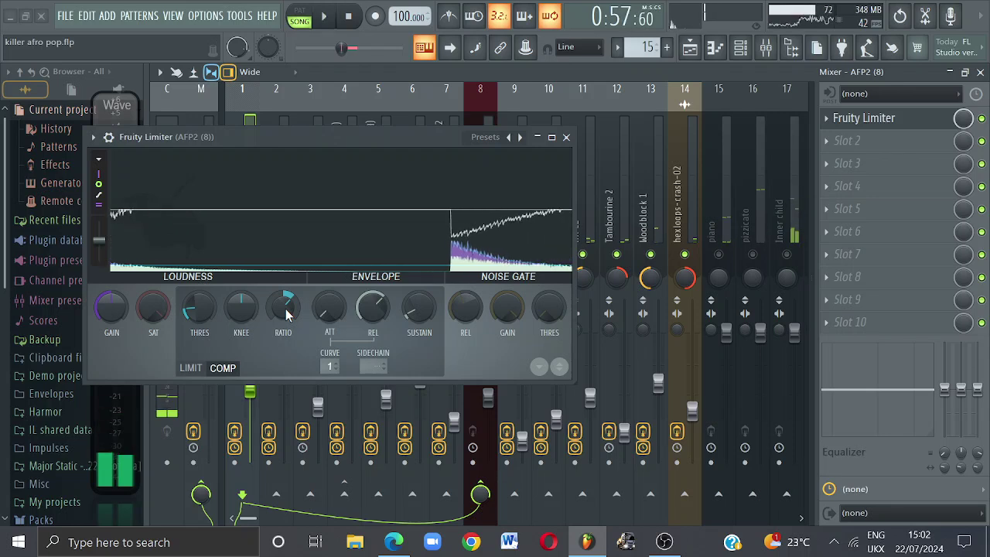
pyautogui.click(567, 138)
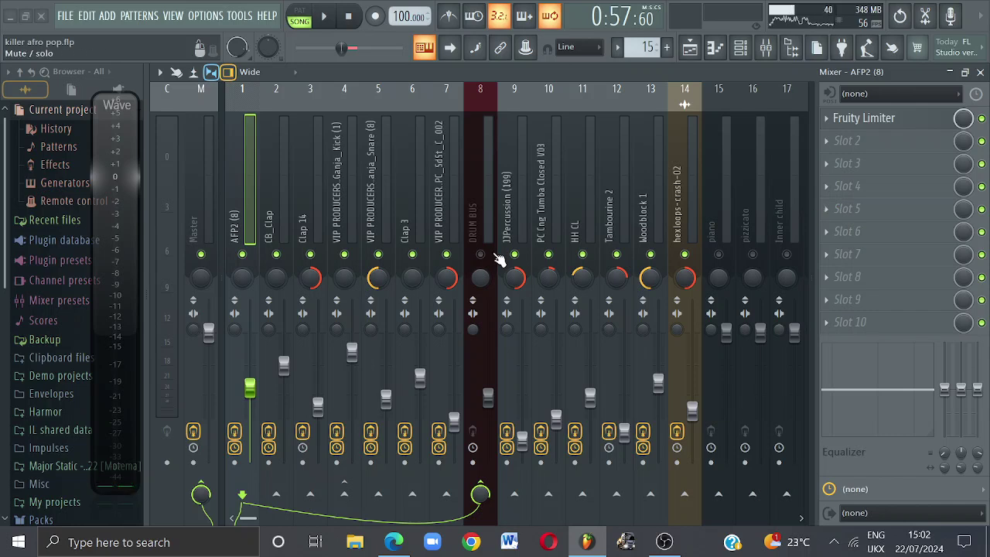
# Unmute the DRUM BUS with its fader lowered slightly, and load Fruity Limiter in its first effect slot.
pyautogui.click(484, 283)
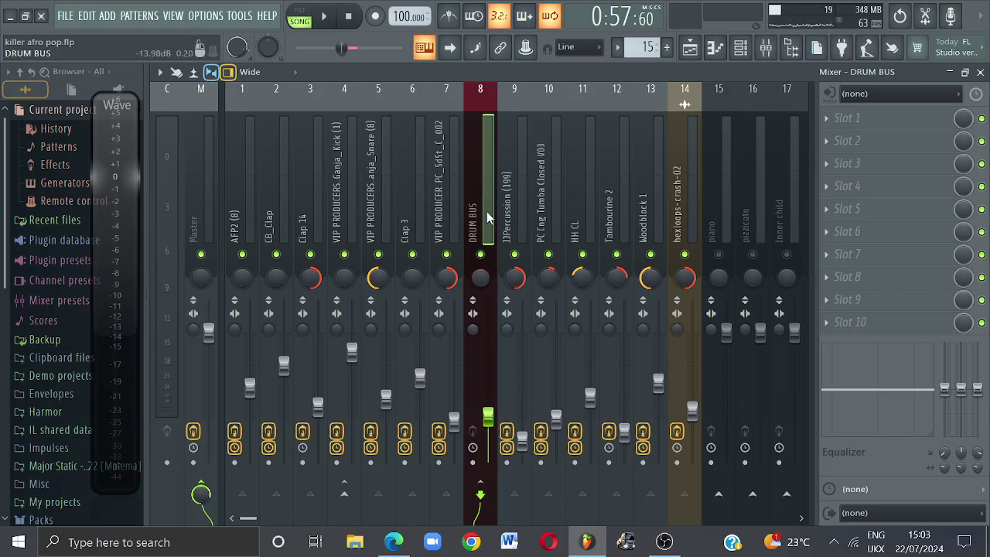
pyautogui.click(847, 117)
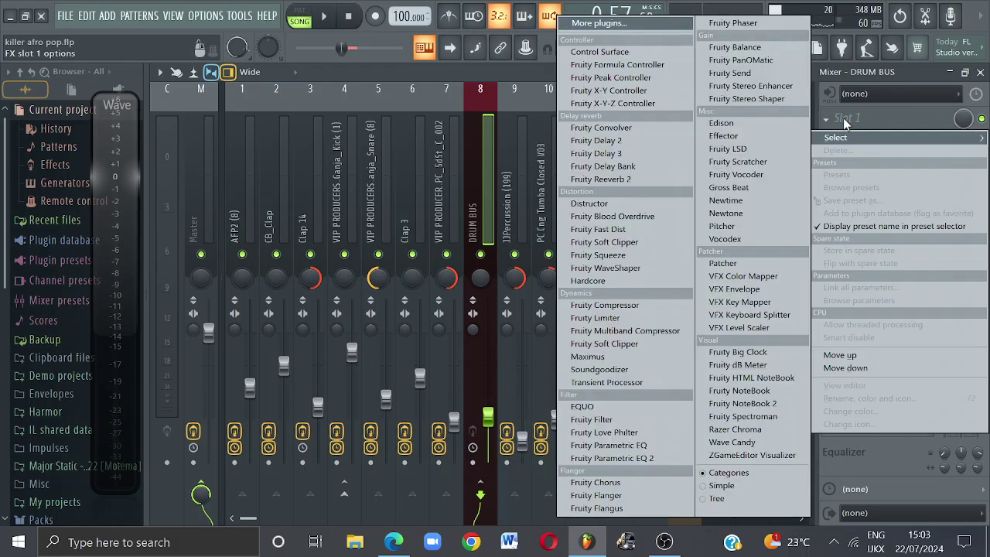
pyautogui.click(595, 318)
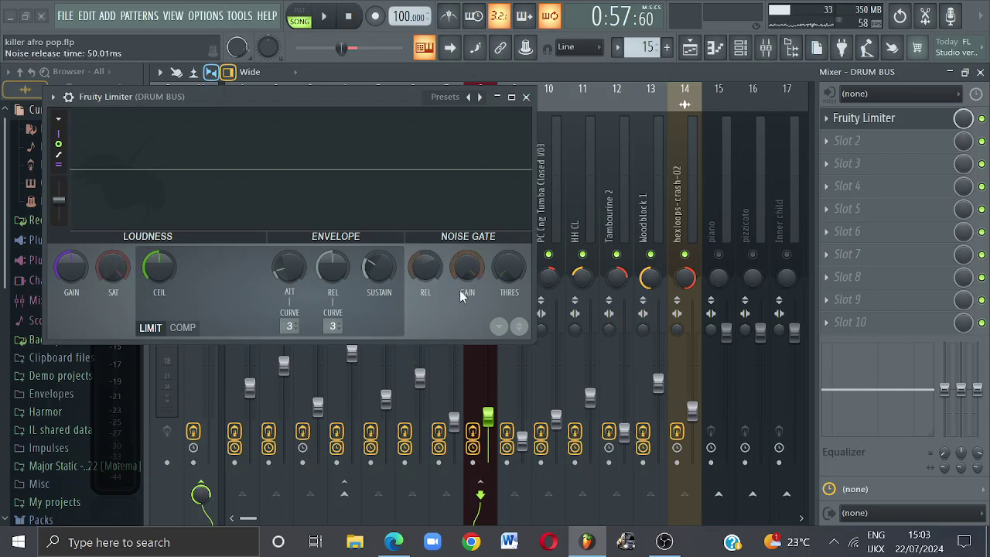
# Set the DRUM BUS limiter's soft saturation threshold to about -22.4 dB while listening to the song.
pyautogui.moveTo(116, 269); pyautogui.dragTo(178, 205)
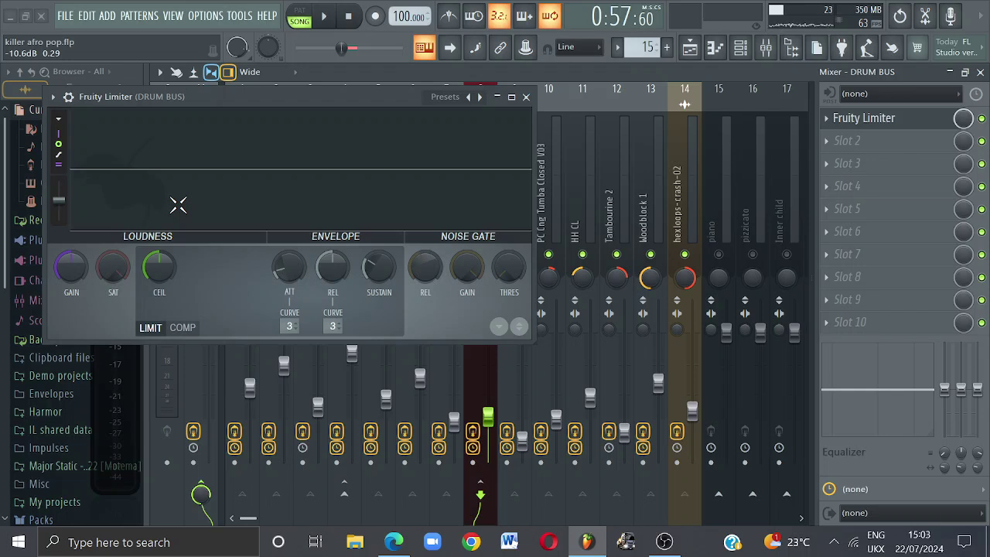
pyautogui.click(334, 21)
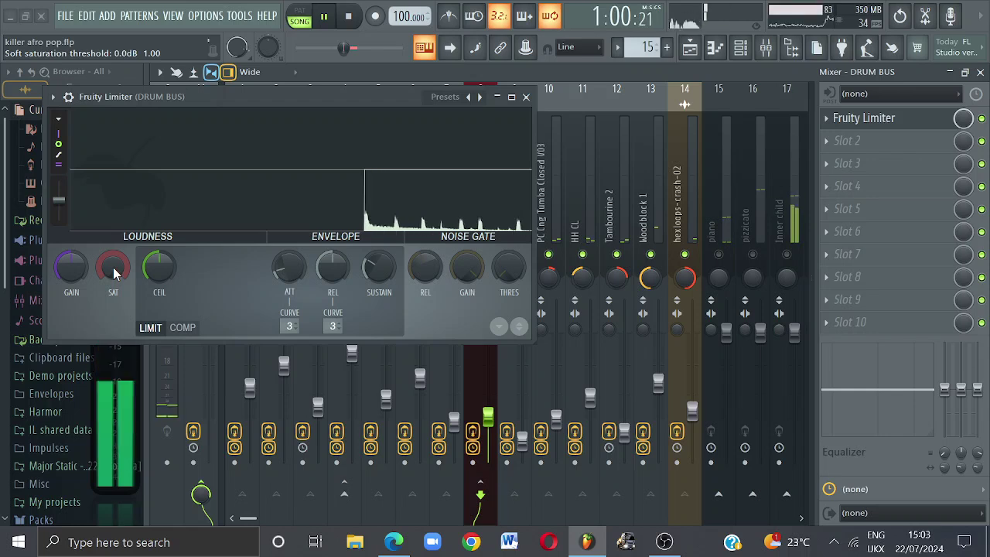
pyautogui.moveTo(113, 266); pyautogui.dragTo(113, 274)
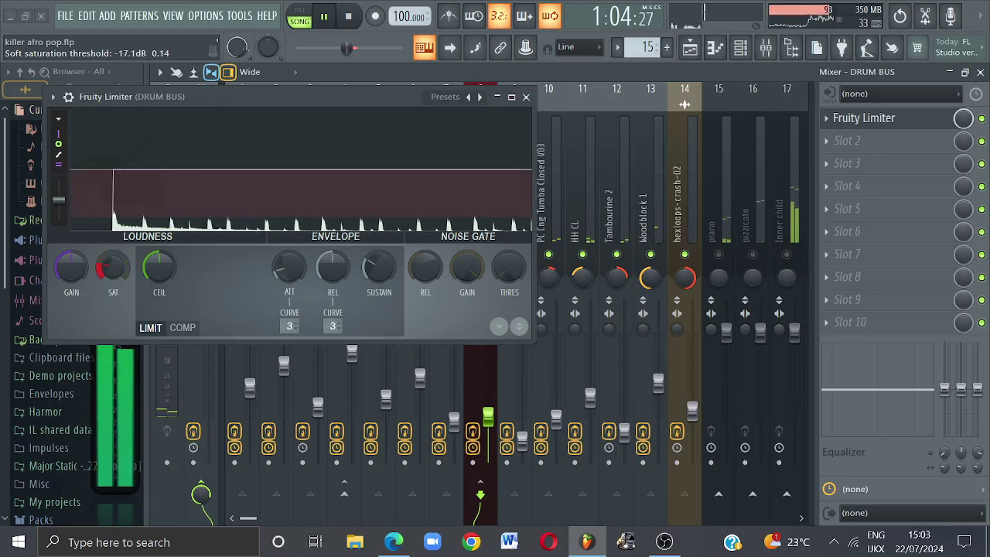
pyautogui.moveTo(112, 267); pyautogui.dragTo(113, 268)
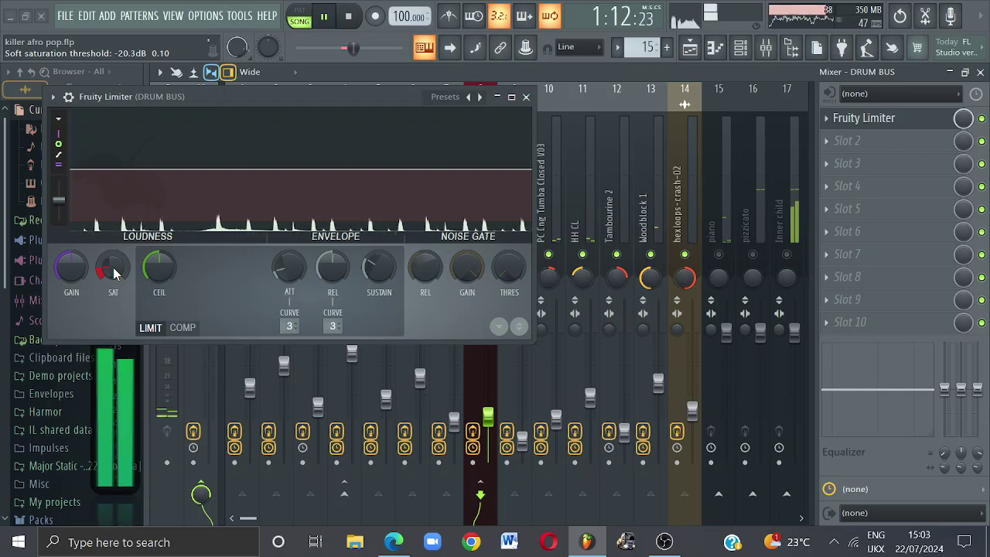
pyautogui.moveTo(114, 272); pyautogui.dragTo(113, 275)
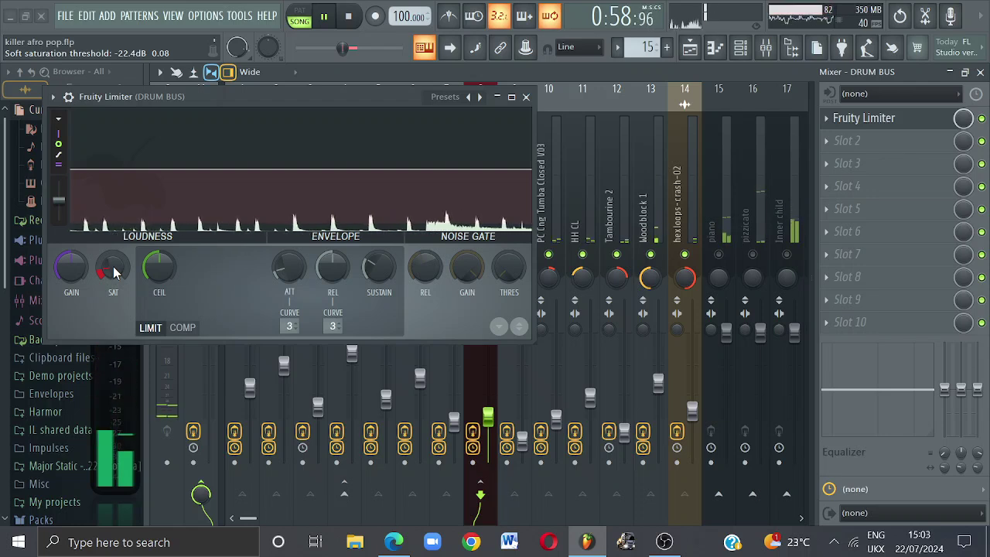
pyautogui.press('space')
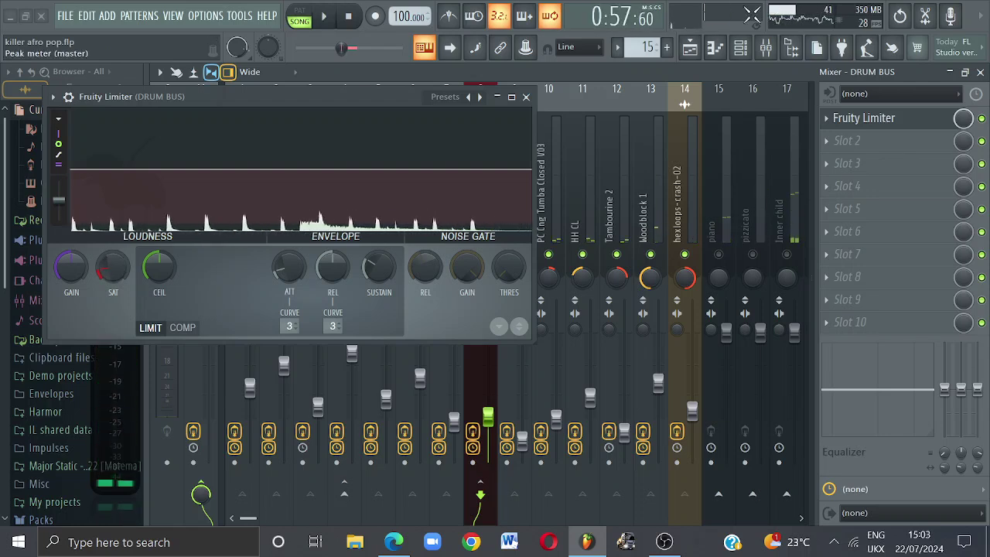
pyautogui.click(526, 98)
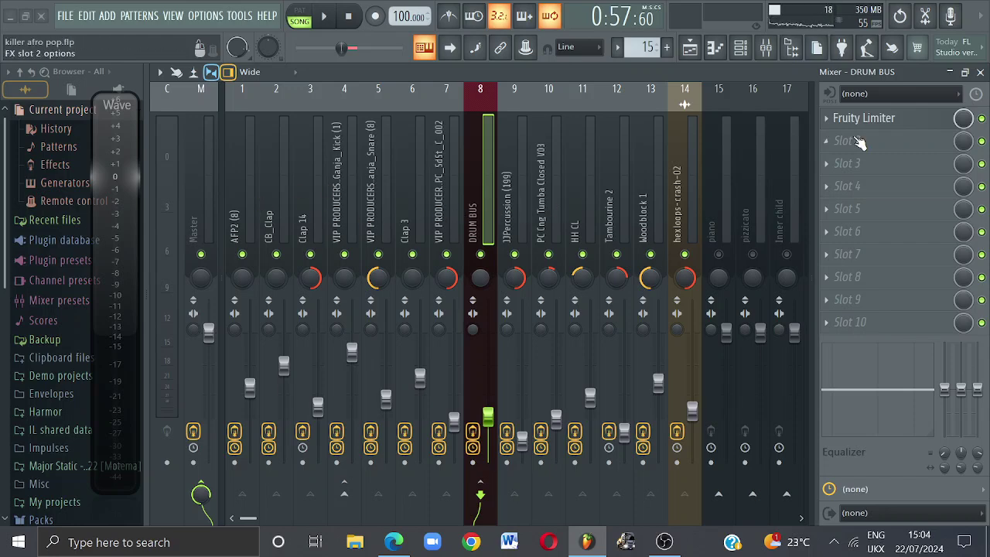
# Set the playlist position to bar 29 and make the roll pattern active from its first clip on Track 3.
pyautogui.click(980, 72)
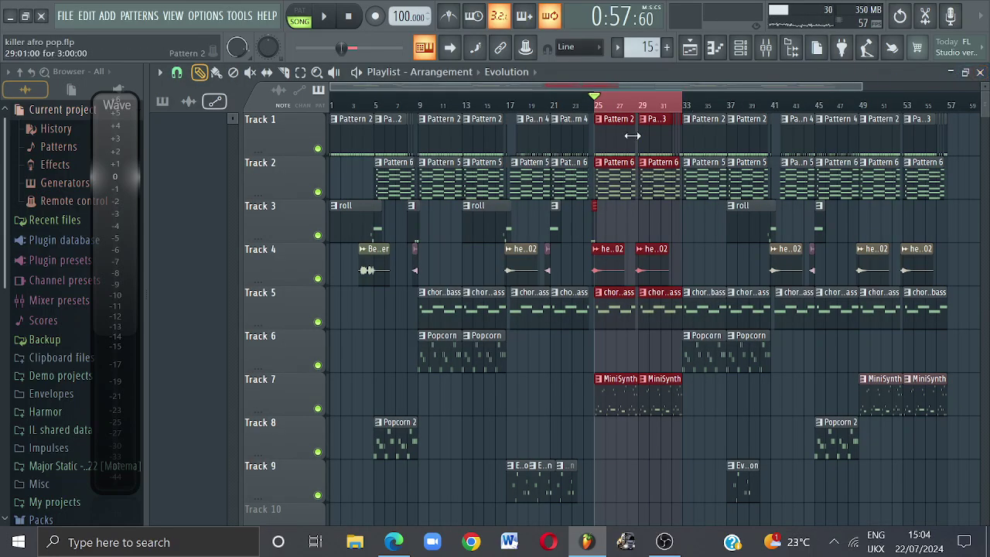
pyautogui.click(641, 106)
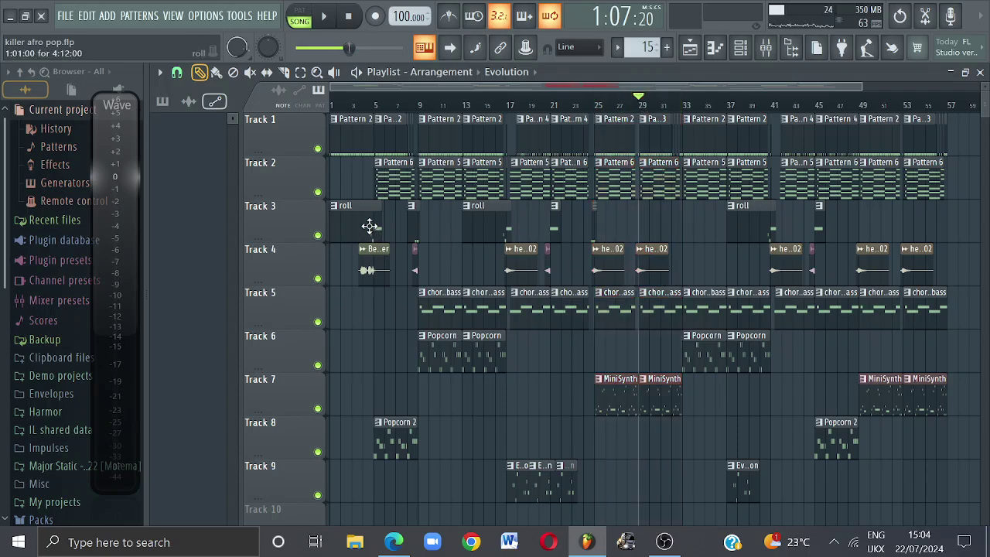
pyautogui.click(369, 225)
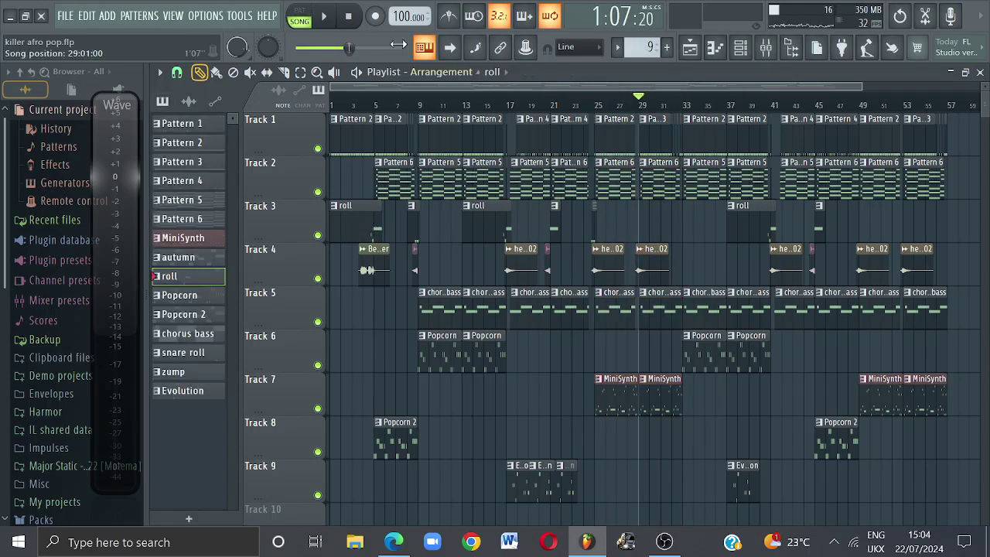
pyautogui.click(766, 48)
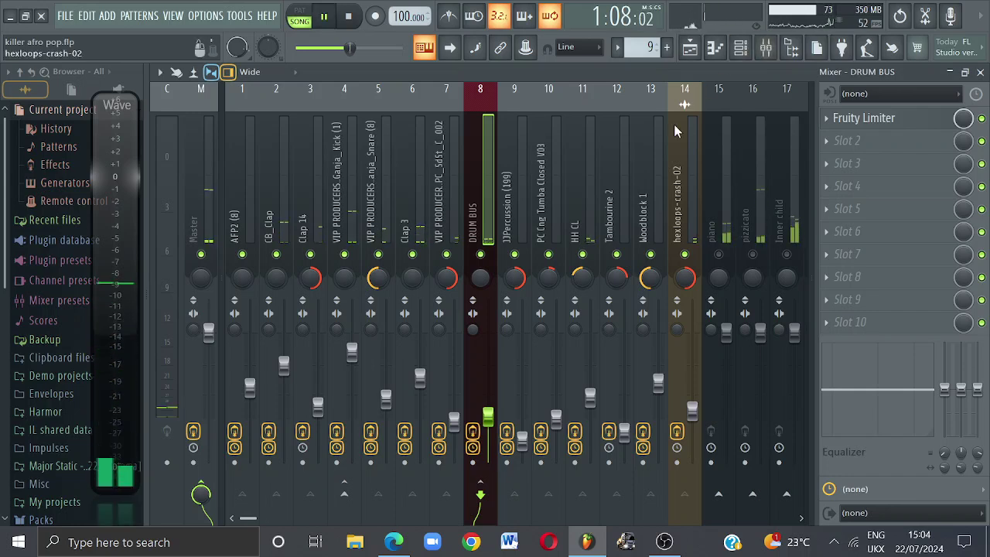
# Go past the percussion tracks in the mixer and select the roll track, insert 22.
pyautogui.press('Right')
pyautogui.press('Right')
pyautogui.press('Right')
pyautogui.press('Right')
pyautogui.press('Right')
pyautogui.press('Right')
pyautogui.press('Right')
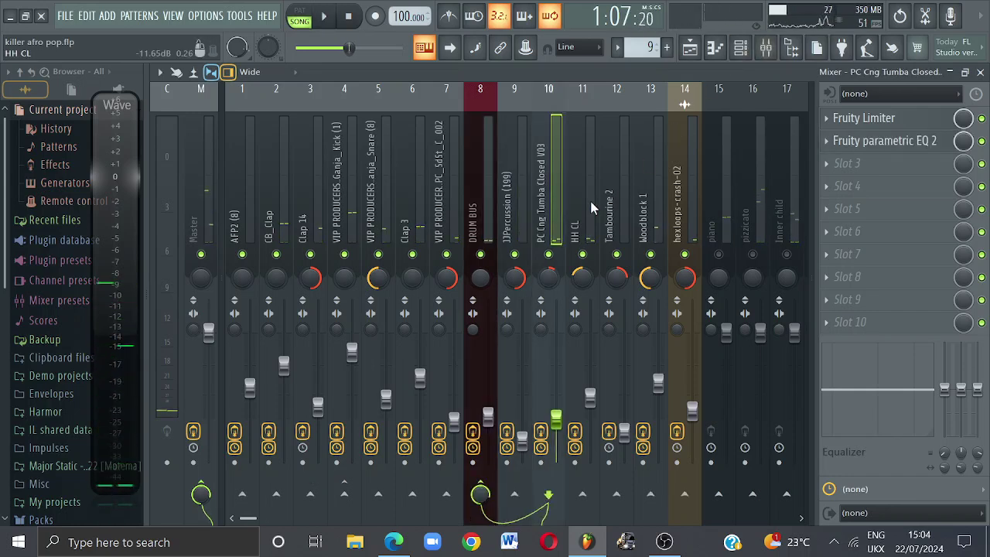
pyautogui.press('Right')
pyautogui.press('Right')
pyautogui.press('Right')
pyautogui.press('Right')
pyautogui.press('Right')
pyautogui.press('Right')
pyautogui.press('Right')
pyautogui.press('Right')
pyautogui.press('Right')
pyautogui.press('Right')
pyautogui.press('Right')
pyautogui.press('Right')
pyautogui.press('Right')
pyautogui.press('Right')
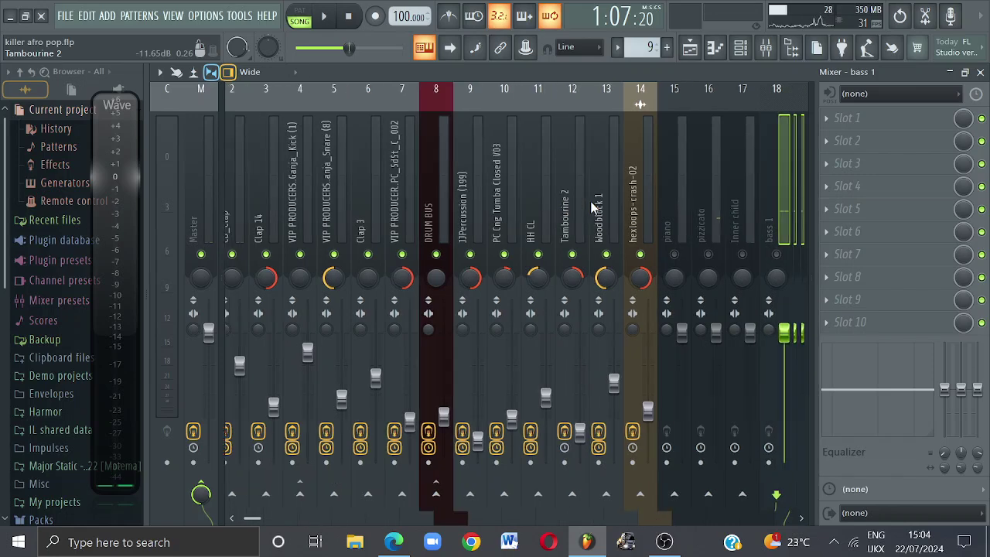
pyautogui.press('Right')
pyautogui.press('Right')
pyautogui.press('Right')
pyautogui.press('Right')
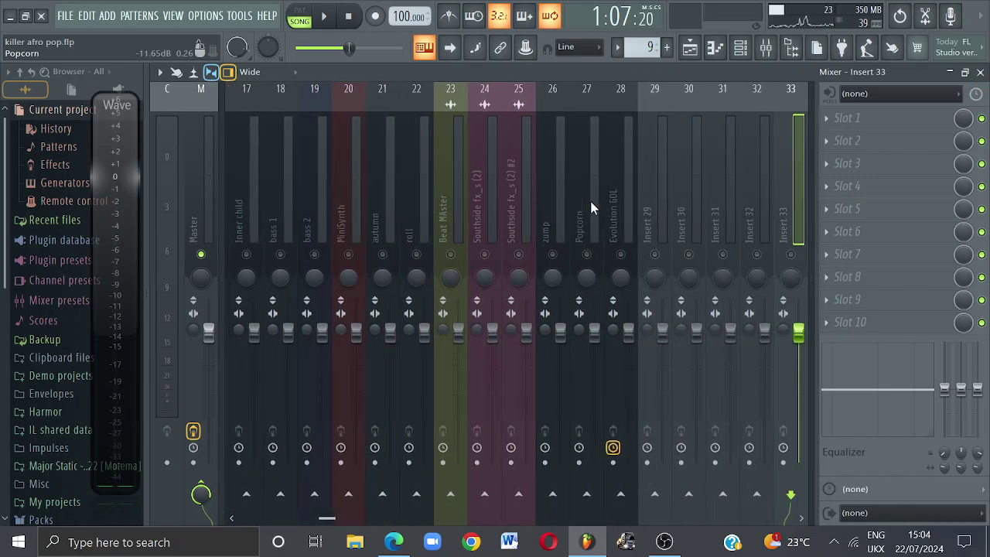
pyautogui.click(414, 214)
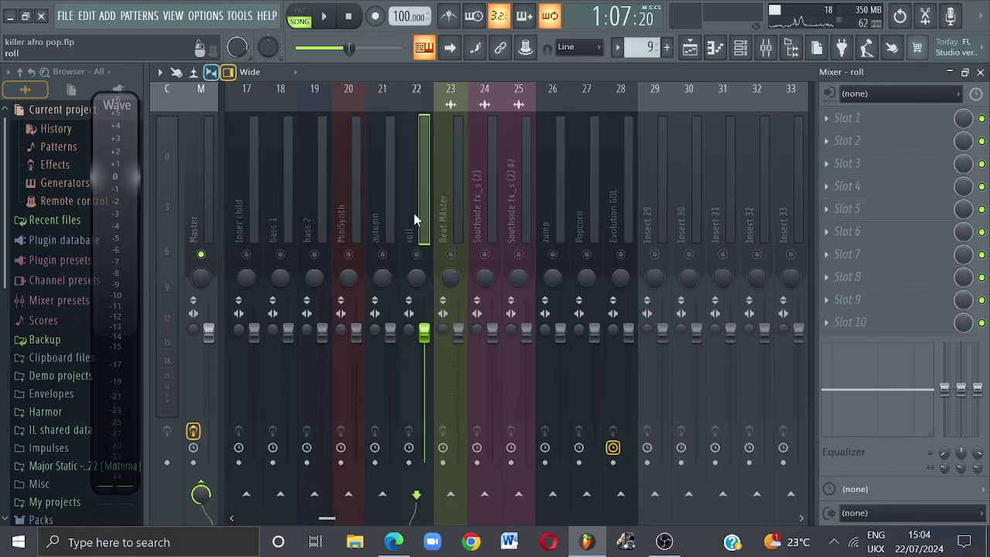
# Play the roll pattern on its own, and set the song position to bar 4 in the playlist.
pyautogui.click(300, 16)
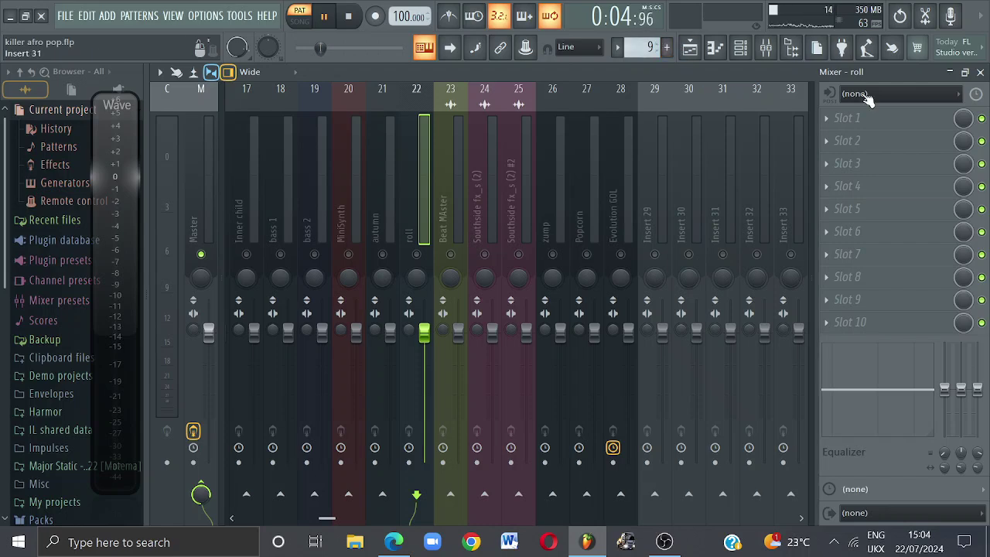
pyautogui.click(982, 72)
pyautogui.press('space')
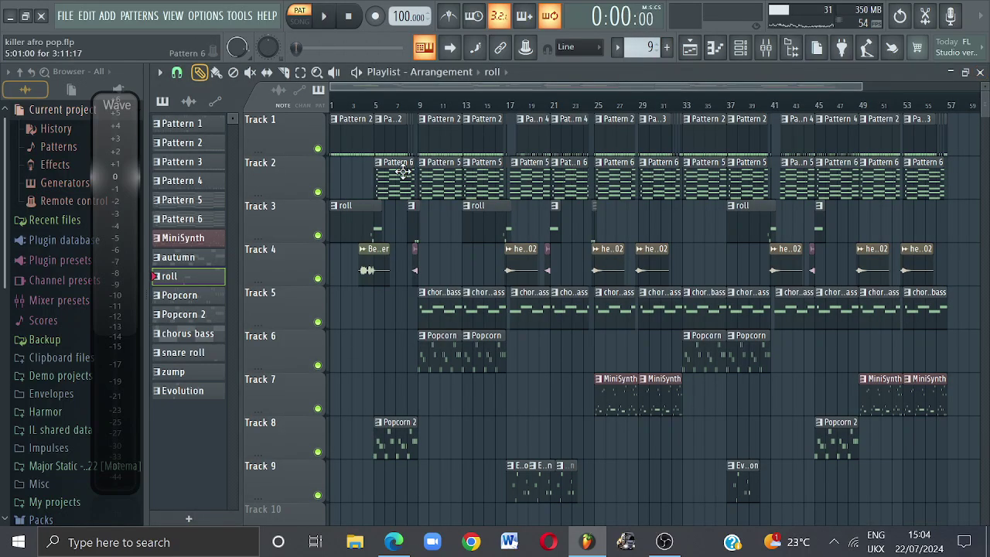
pyautogui.click(375, 105)
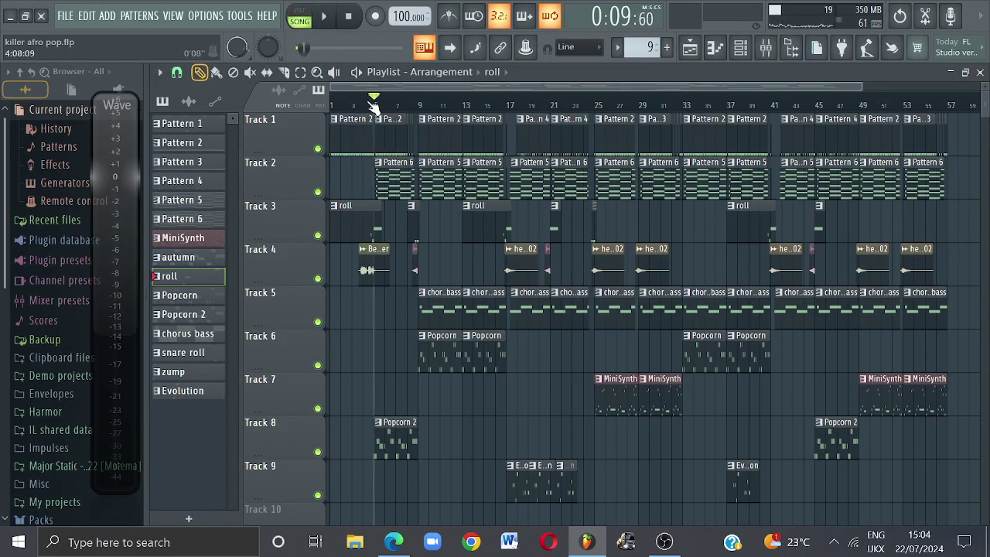
pyautogui.press('space')
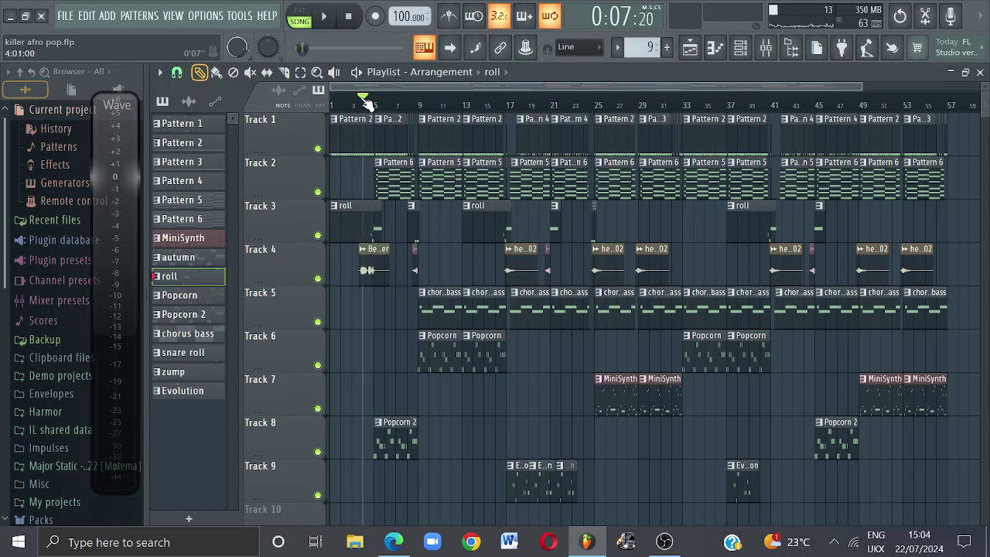
# Unmute the roll mixer track while listening to the song from bar 4 and to the roll pattern alone.
pyautogui.click(765, 47)
pyautogui.press('space')
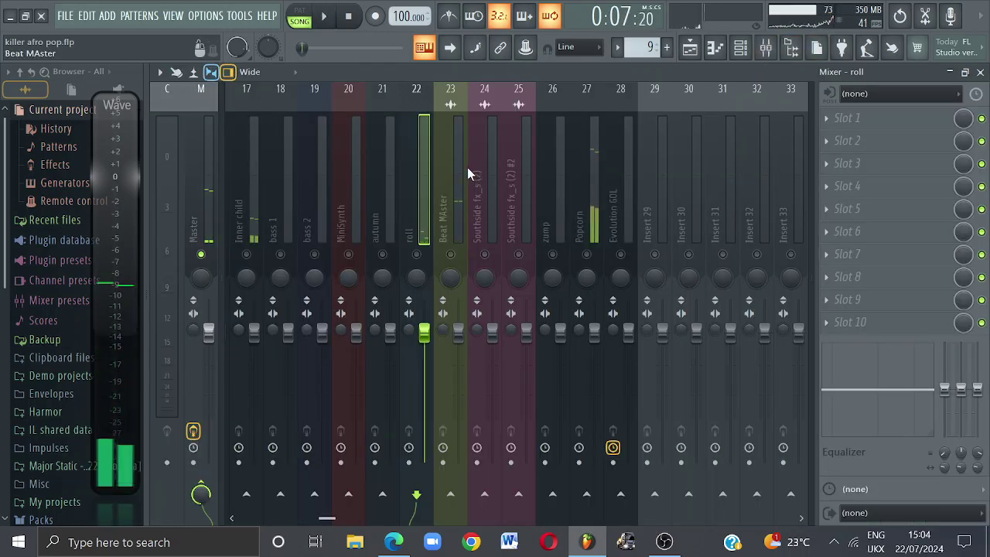
pyautogui.click(300, 15)
pyautogui.click(324, 16)
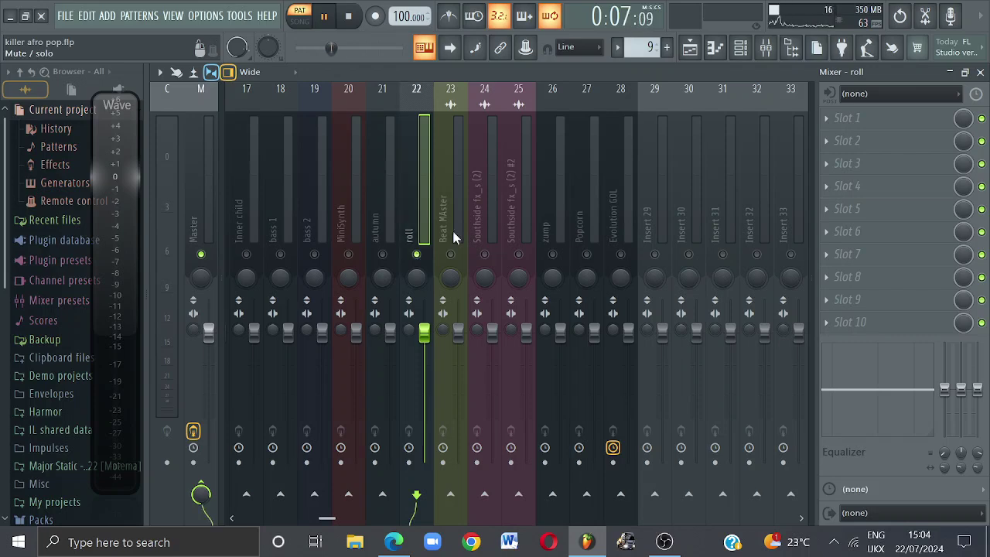
pyautogui.click(980, 72)
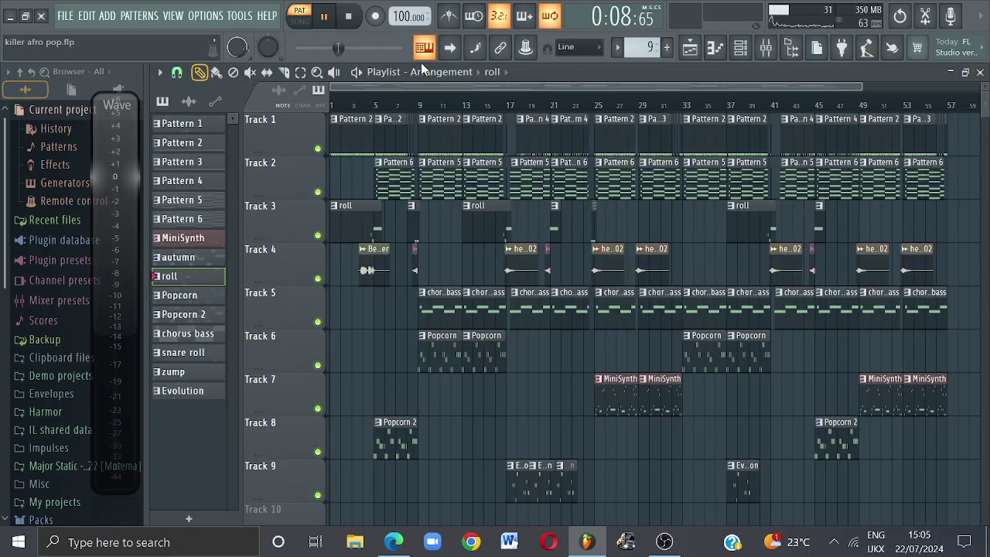
# Zoom the playlist in on the first ten bars and audition the song from just before bar 5, where the roll notes begin.
pyautogui.click(369, 104)
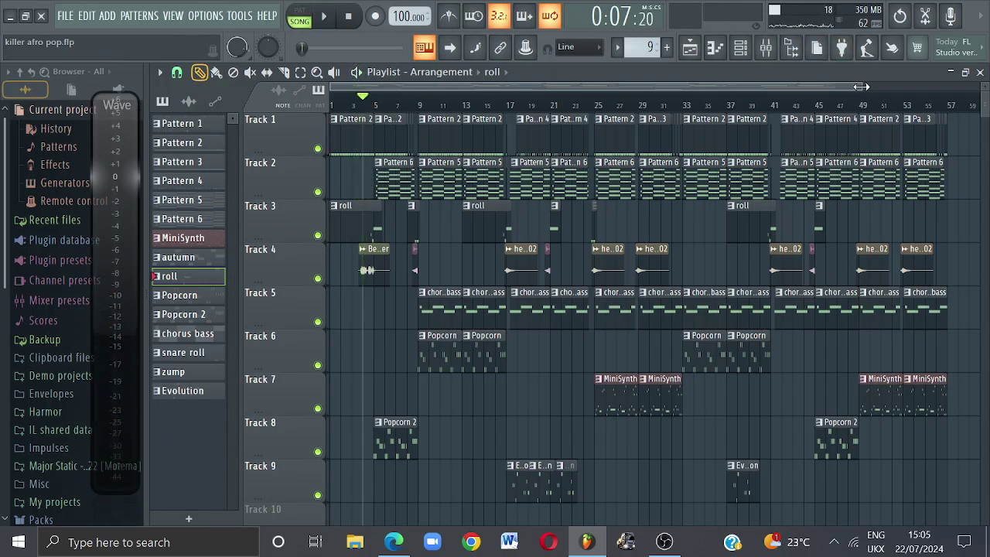
pyautogui.moveTo(861, 87); pyautogui.dragTo(412, 84)
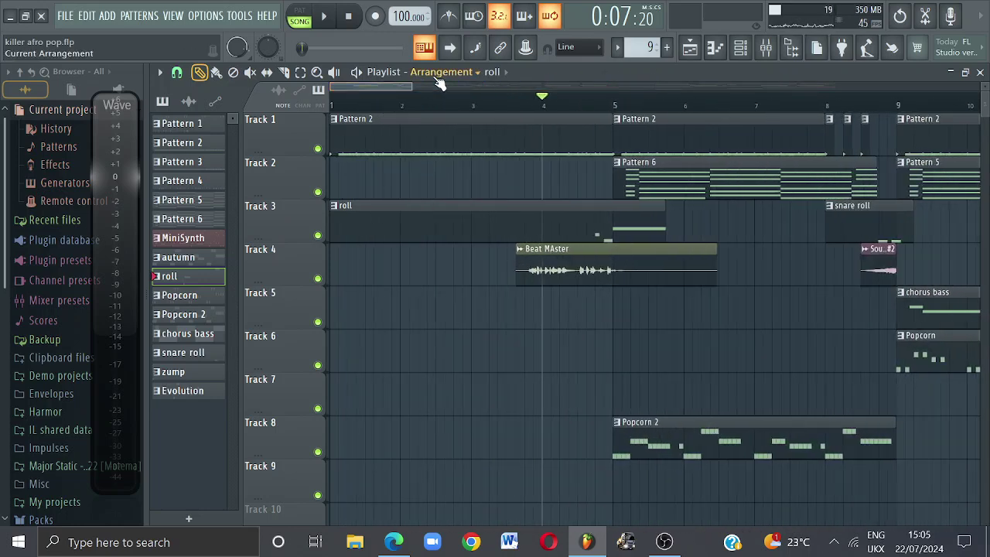
pyautogui.click(595, 102)
pyautogui.press('space')
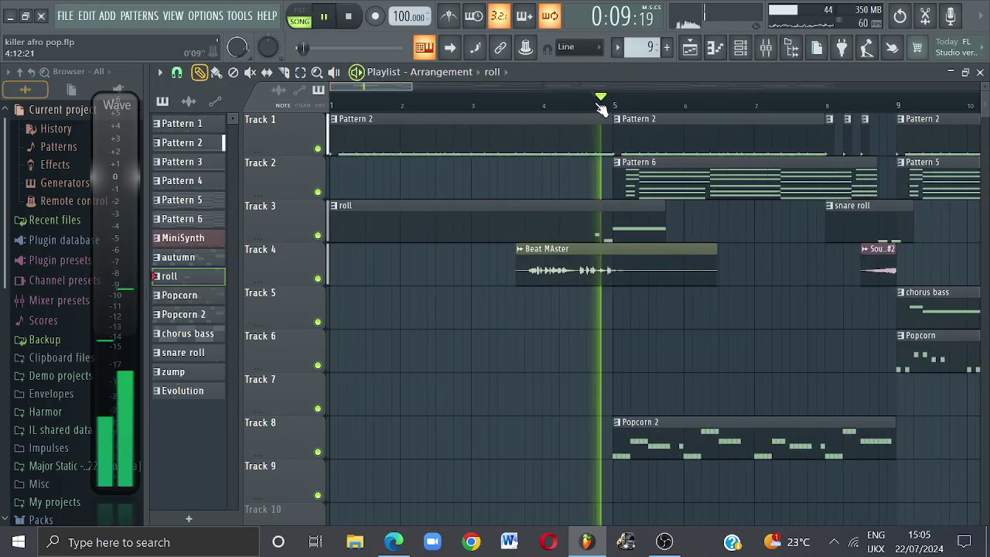
pyautogui.press('space')
pyautogui.press('space')
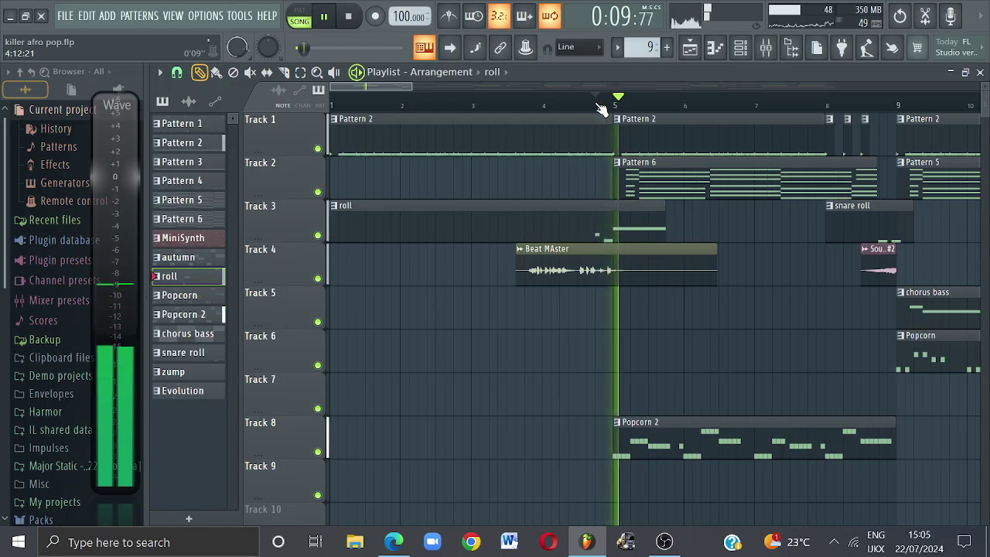
pyautogui.press('space')
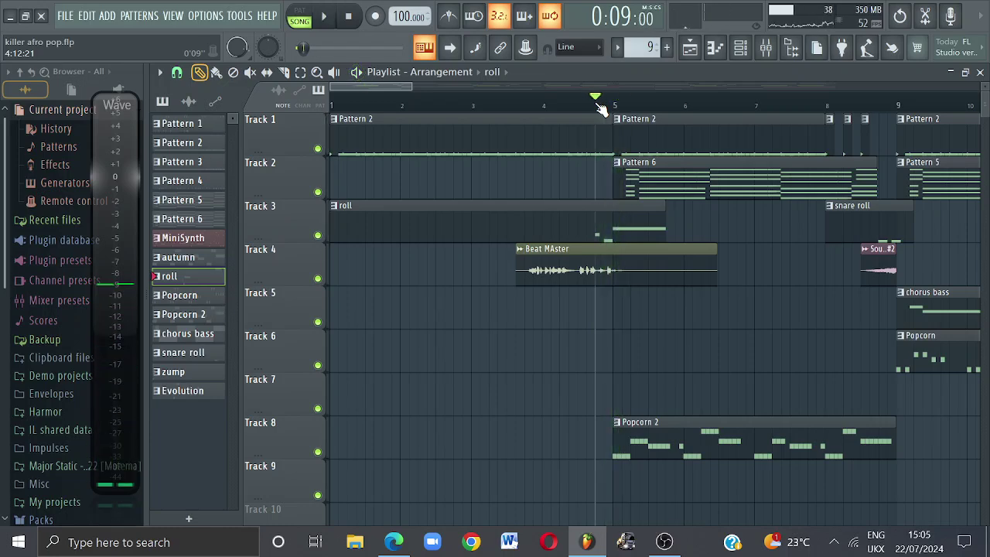
# Audition the same passage with the mixer open, checking the roll track's level.
pyautogui.click(767, 49)
pyautogui.press('space')
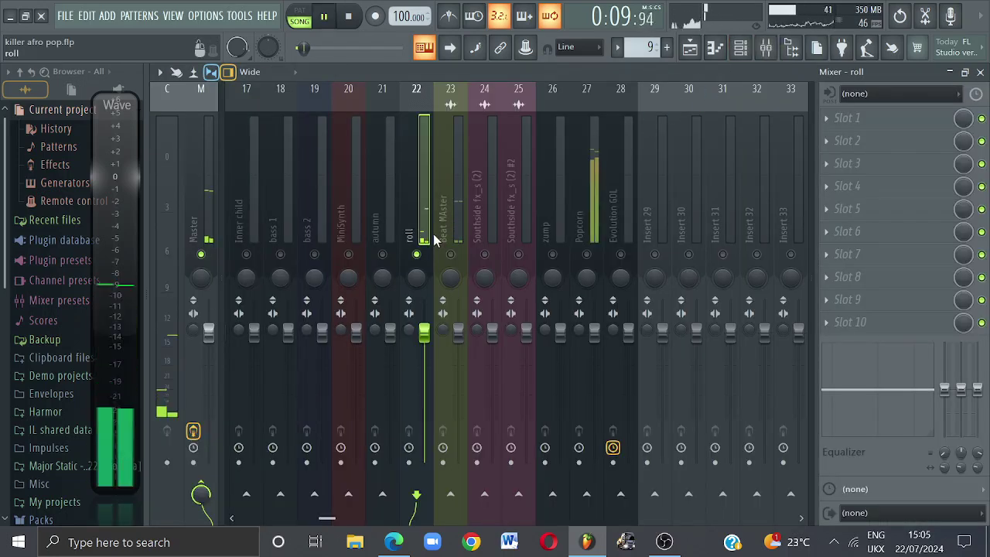
pyautogui.press('space')
pyautogui.press('space')
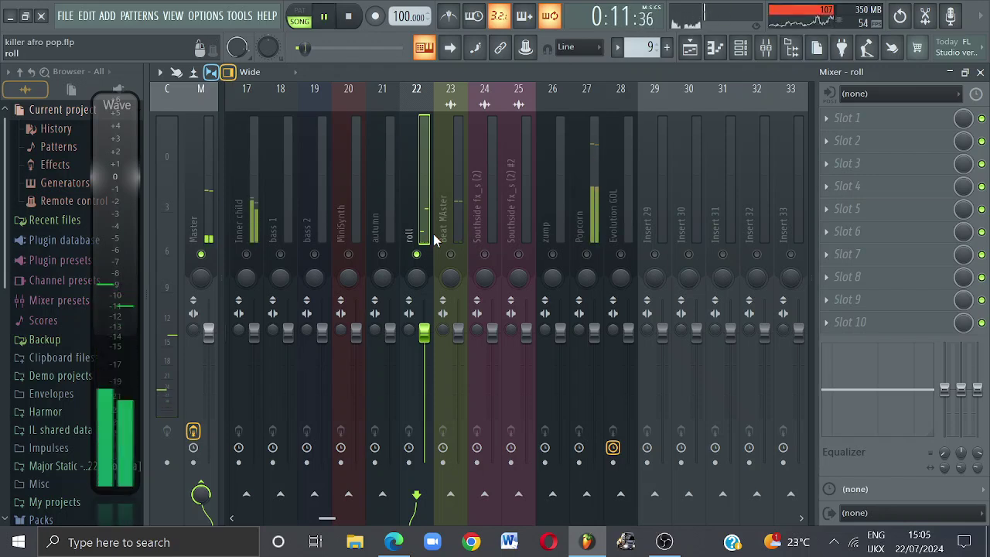
pyautogui.press('space')
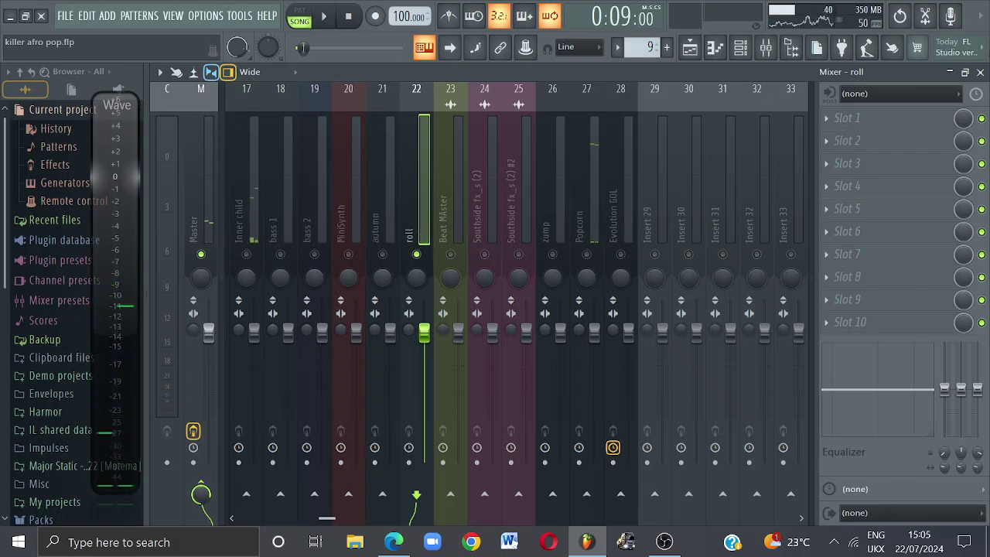
# Replay the roll clip passage in the playlist and compare it in the mixer with the roll track muted and unmuted.
pyautogui.click(981, 72)
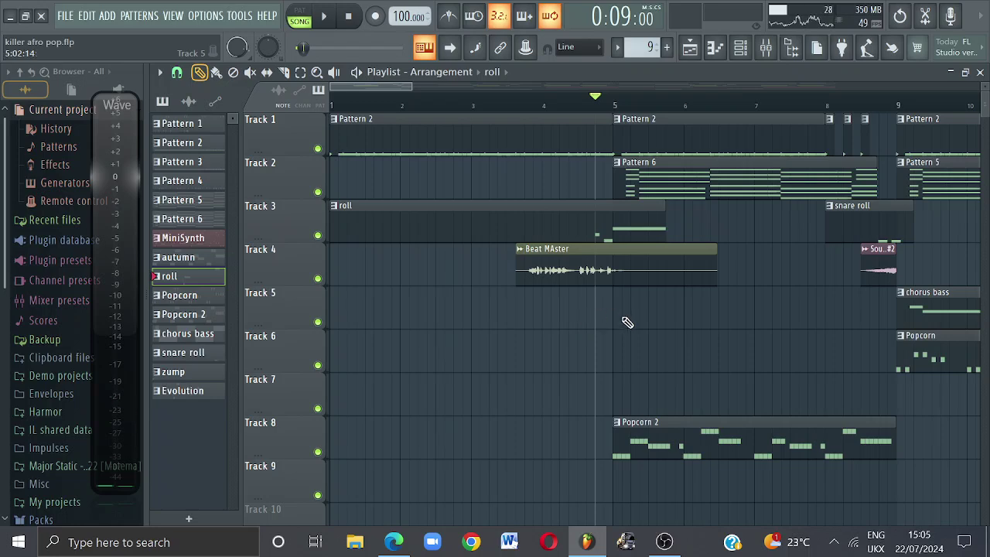
pyautogui.press('space')
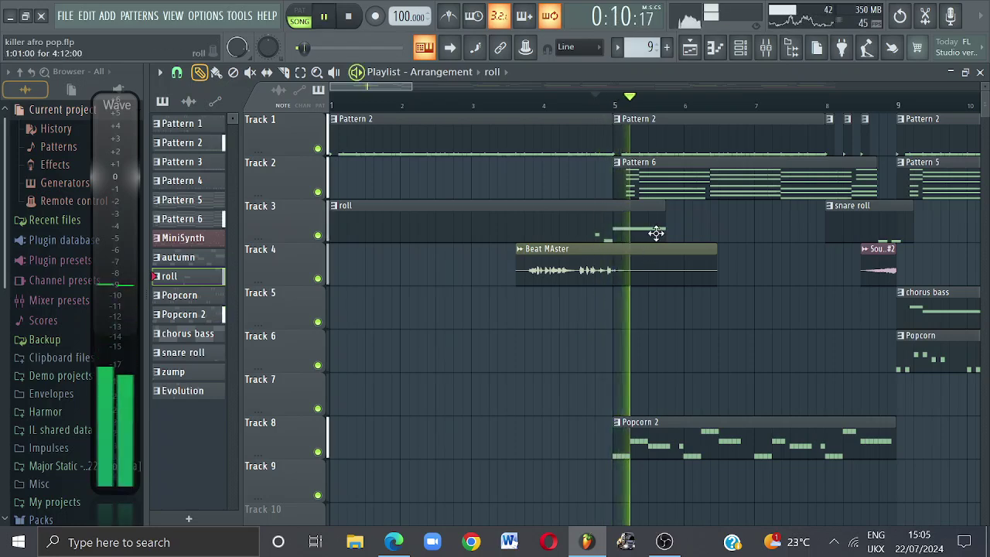
pyautogui.press('space')
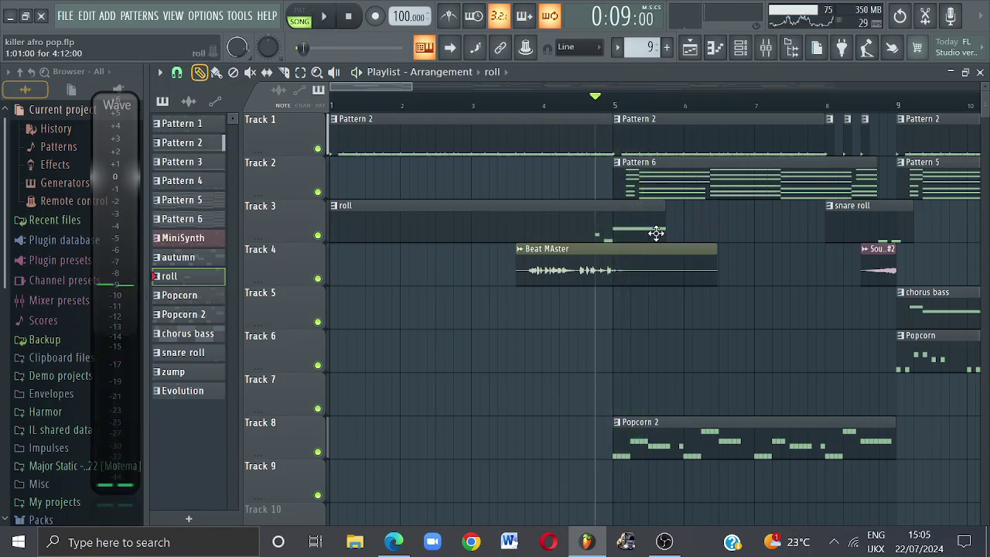
pyautogui.click(772, 56)
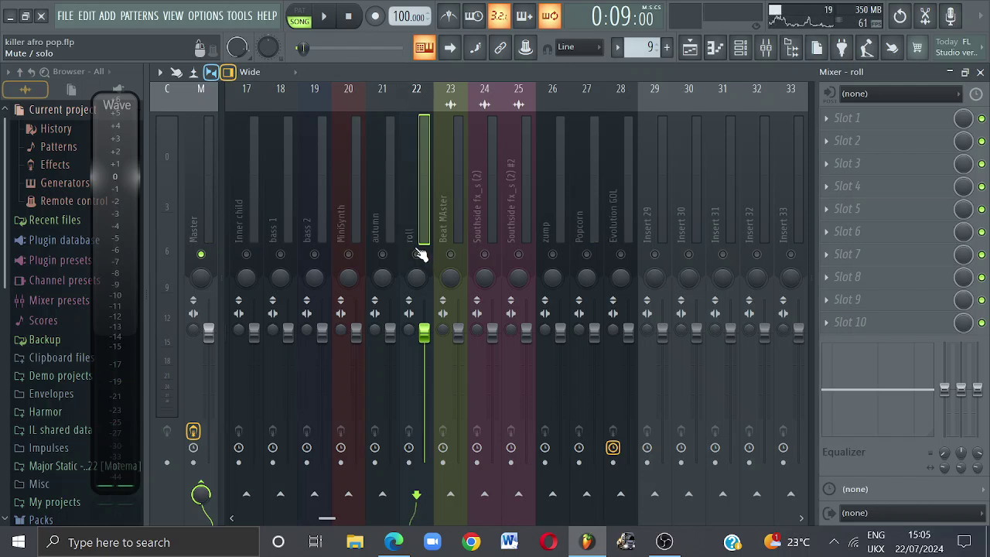
pyautogui.press('space')
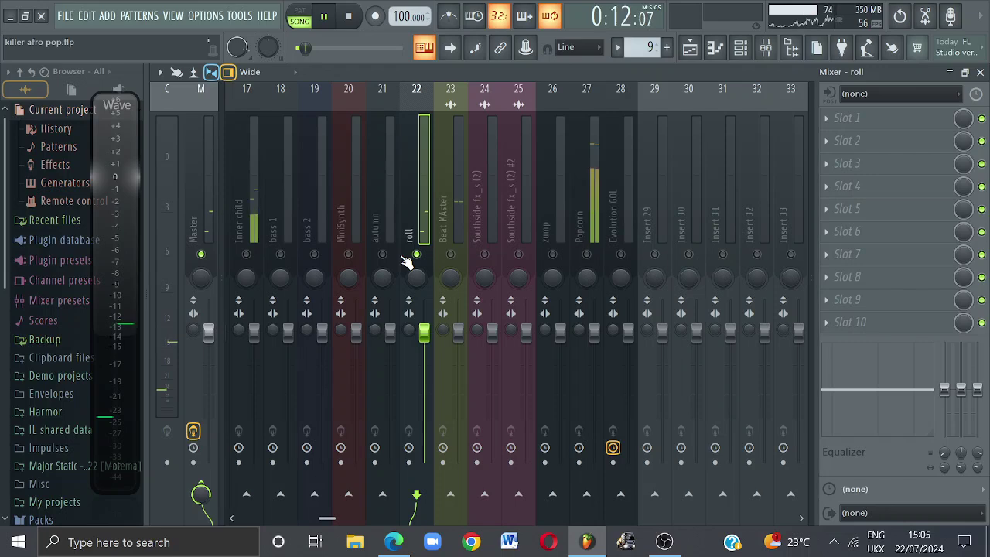
pyautogui.press('space')
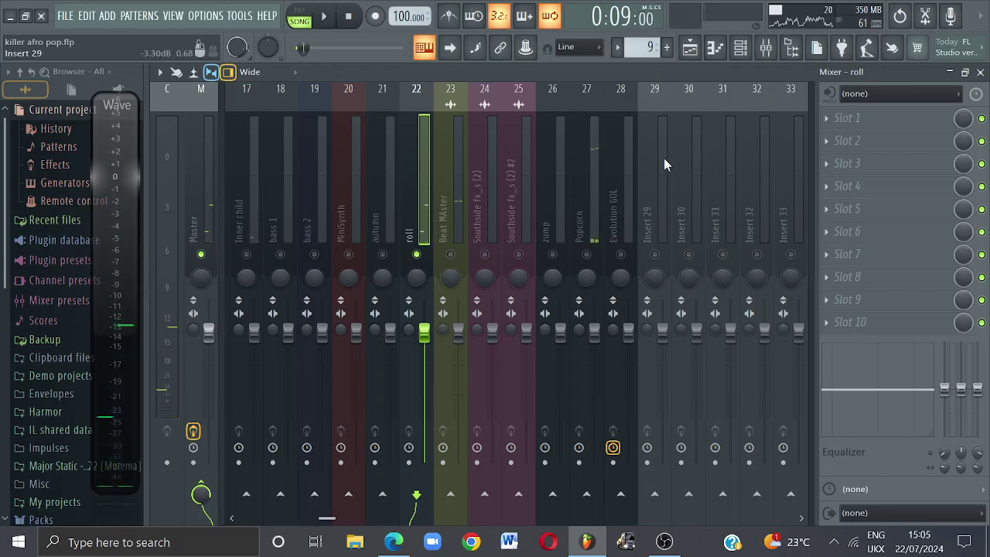
# Load Fruity Parametric EQ 2 in the first effect slot of the roll track and start playback.
pyautogui.click(879, 117)
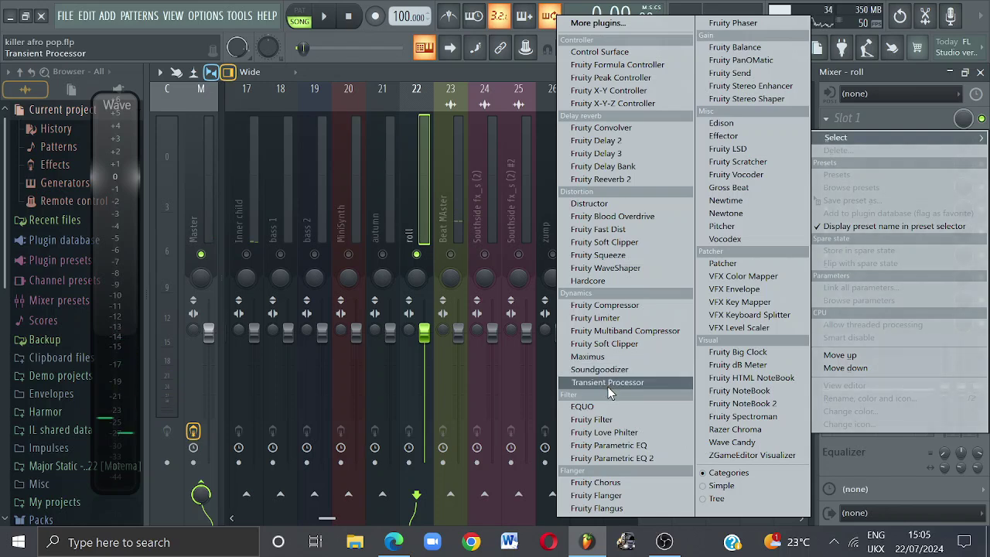
pyautogui.click(609, 459)
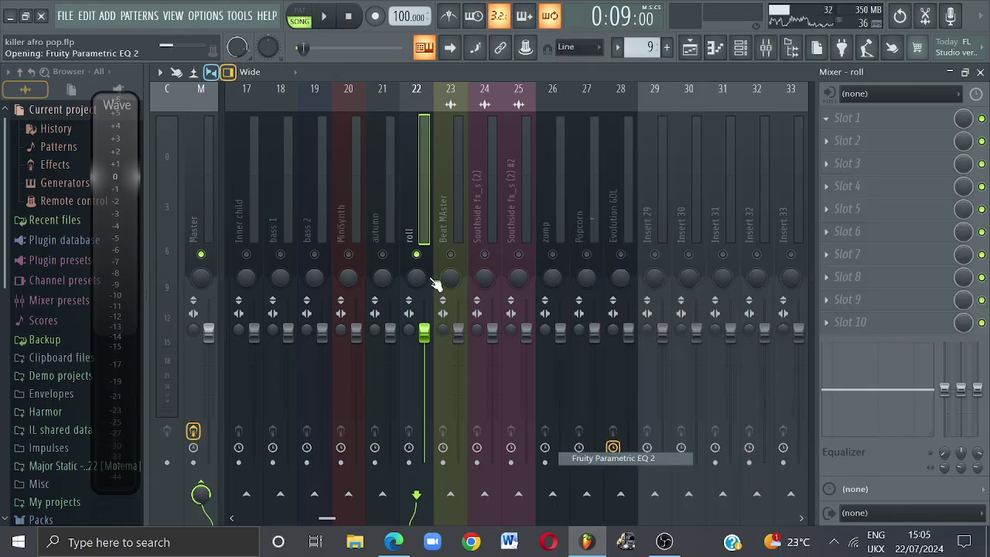
pyautogui.press('space')
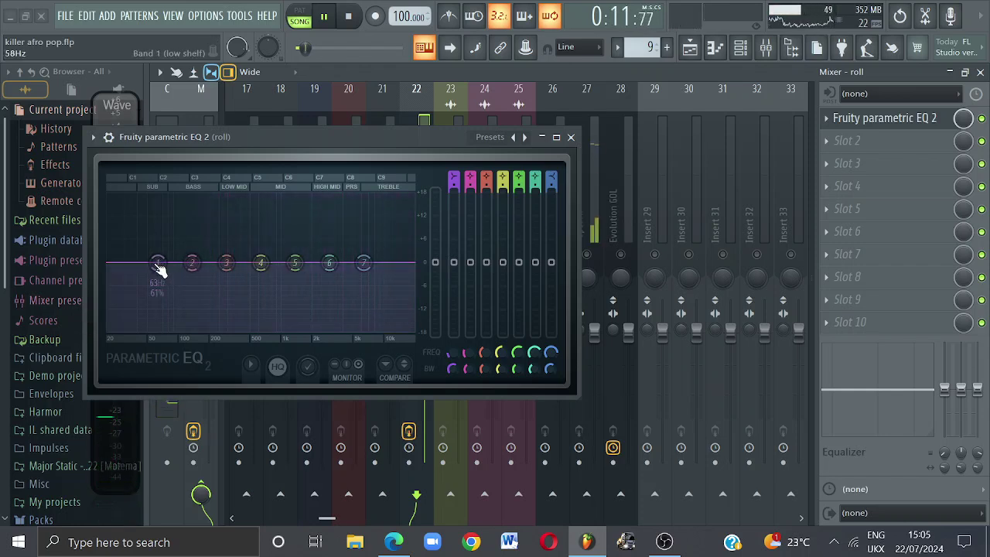
# Cut the roll's lows by pulling EQ band 1 fully down at about 188 Hz while listening, and close the EQ.
pyautogui.moveTo(159, 264); pyautogui.dragTo(206, 333)
pyautogui.press('space')
pyautogui.press('space')
pyautogui.press('space')
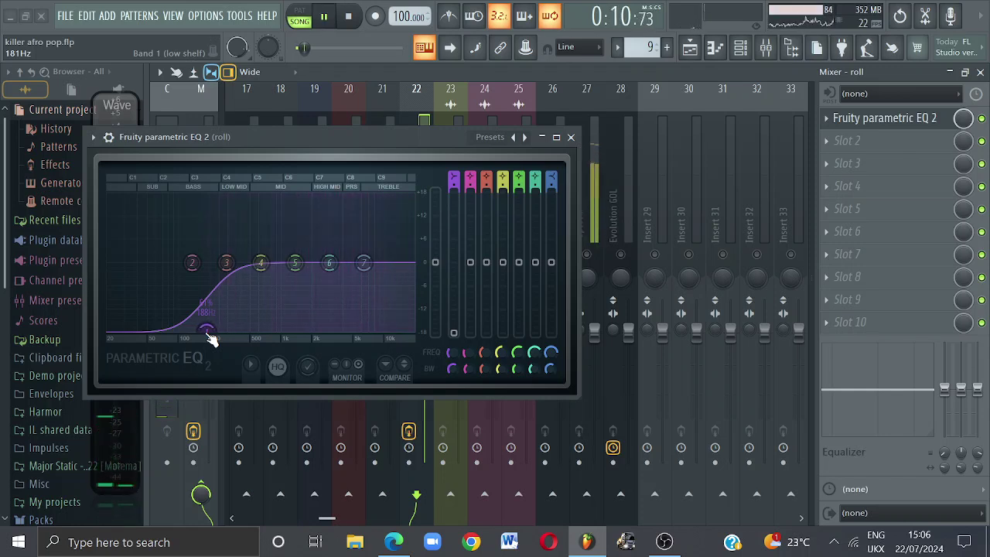
pyautogui.press('space')
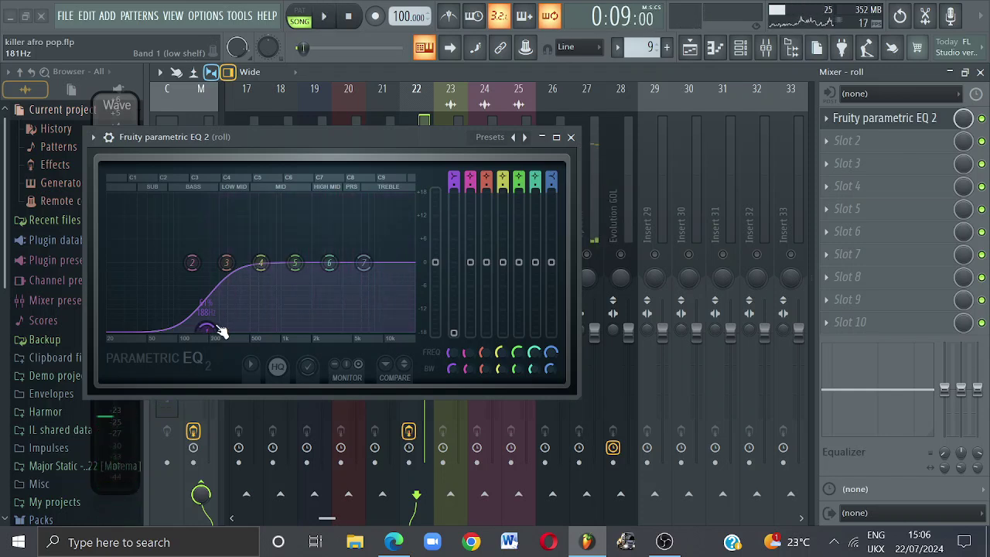
pyautogui.click(571, 137)
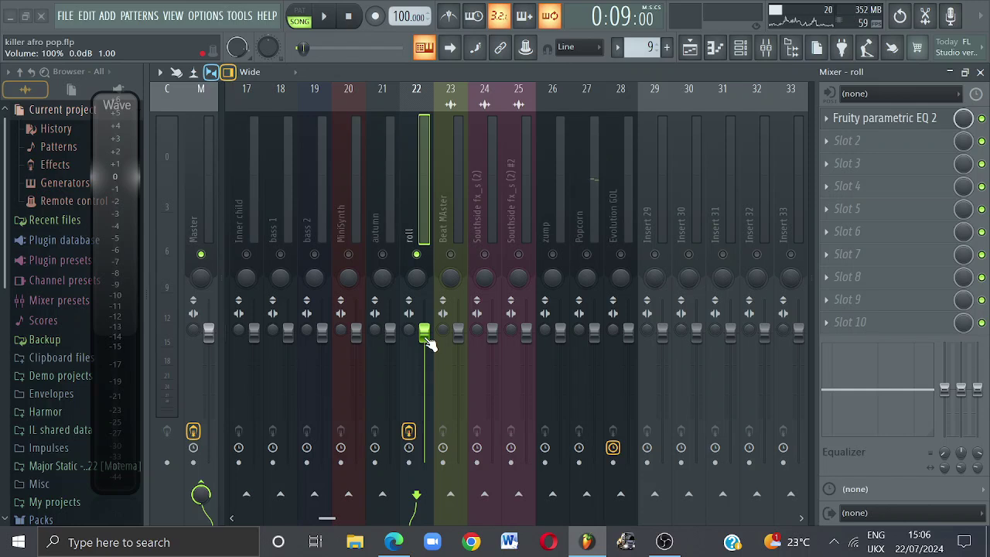
# Lower the roll track's volume to about -11.5 dB and play the passage to check it.
pyautogui.moveTo(423, 354); pyautogui.dragTo(424, 399)
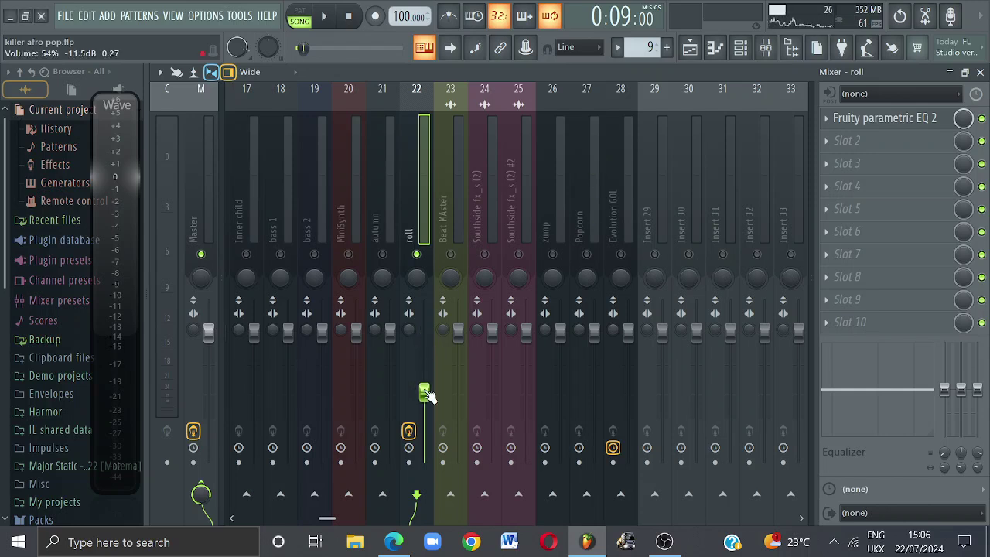
pyautogui.press('space')
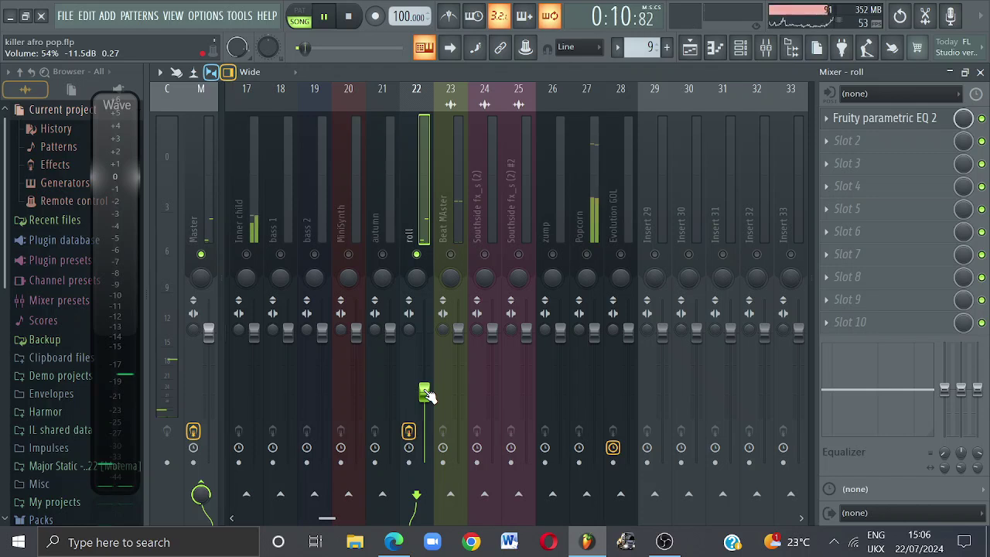
pyautogui.press('space')
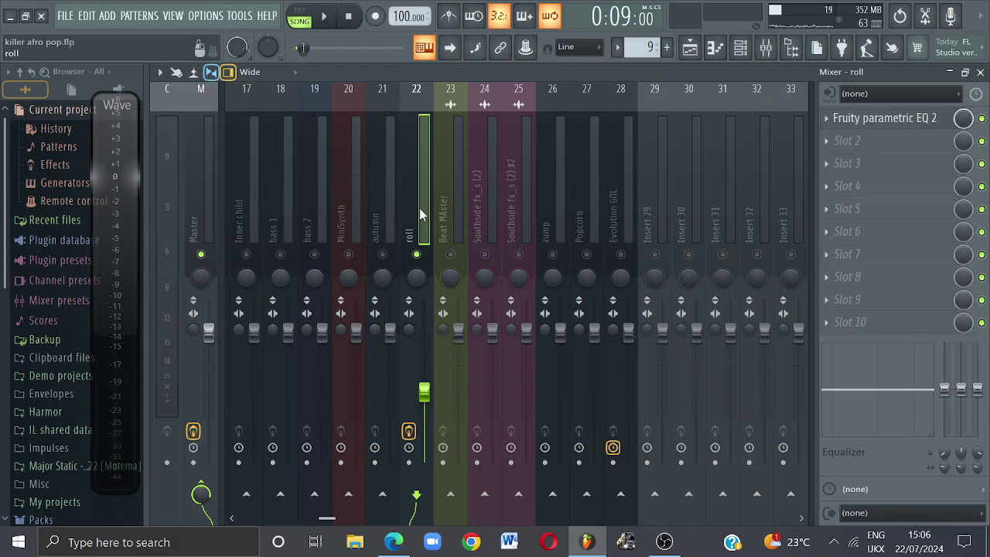
# Move the roll track through the mixer to insert 9, directly beside the DRUM BUS.
pyautogui.hotkey('alt', 'Left')
pyautogui.hotkey('alt', 'Left')
pyautogui.hotkey('alt', 'Left')
pyautogui.hotkey('alt', 'Left')
pyautogui.hotkey('alt', 'Left')
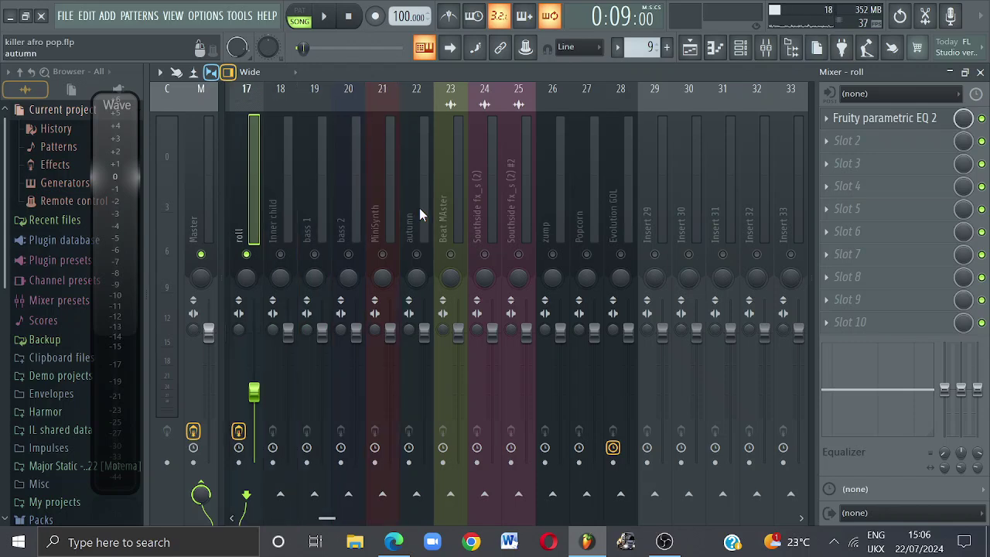
pyautogui.hotkey('alt', 'Left')
pyautogui.hotkey('alt', 'Left')
pyautogui.hotkey('alt', 'Left')
pyautogui.hotkey('alt', 'Left')
pyautogui.hotkey('alt', 'Left')
pyautogui.hotkey('alt', 'Left')
pyautogui.hotkey('alt', 'Left')
pyautogui.hotkey('alt', 'Left')
pyautogui.hotkey('alt', 'Left')
pyautogui.hotkey('alt', 'Left')
pyautogui.hotkey('alt', 'Left')
pyautogui.hotkey('alt', 'Left')
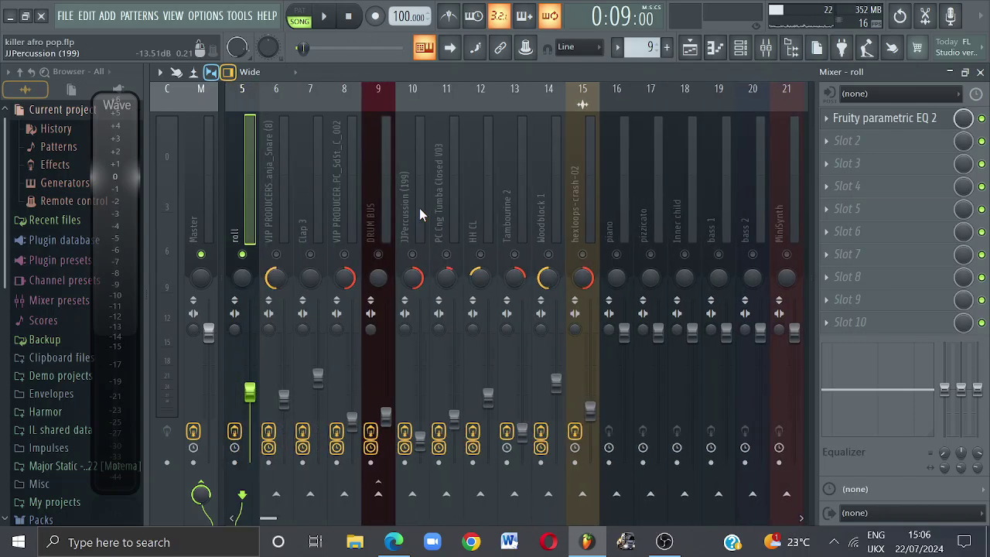
pyautogui.hotkey('alt', 'Right')
pyautogui.hotkey('alt', 'Right')
pyautogui.hotkey('alt', 'Right')
pyautogui.hotkey('alt', 'Right')
pyautogui.hotkey('alt', 'Right')
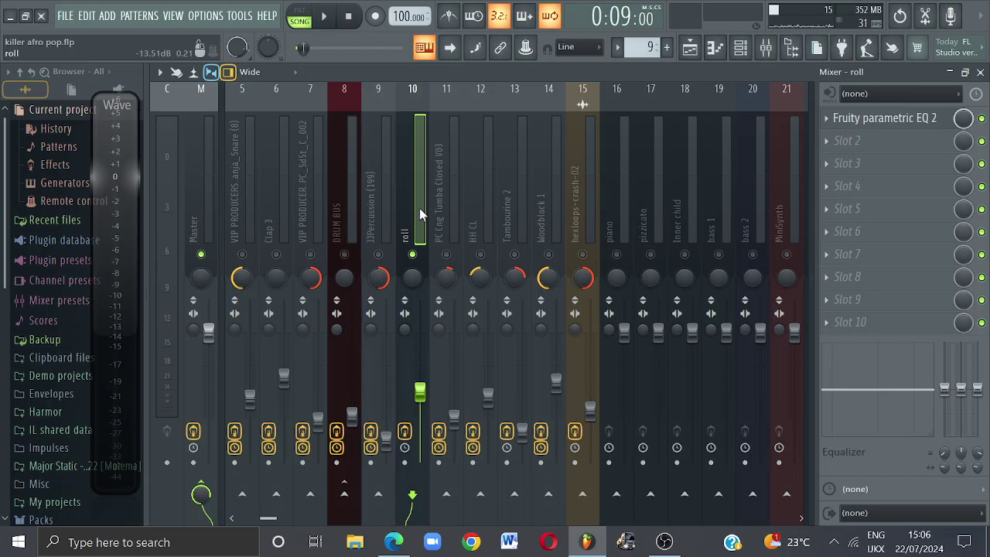
pyautogui.hotkey('alt', 'Left')
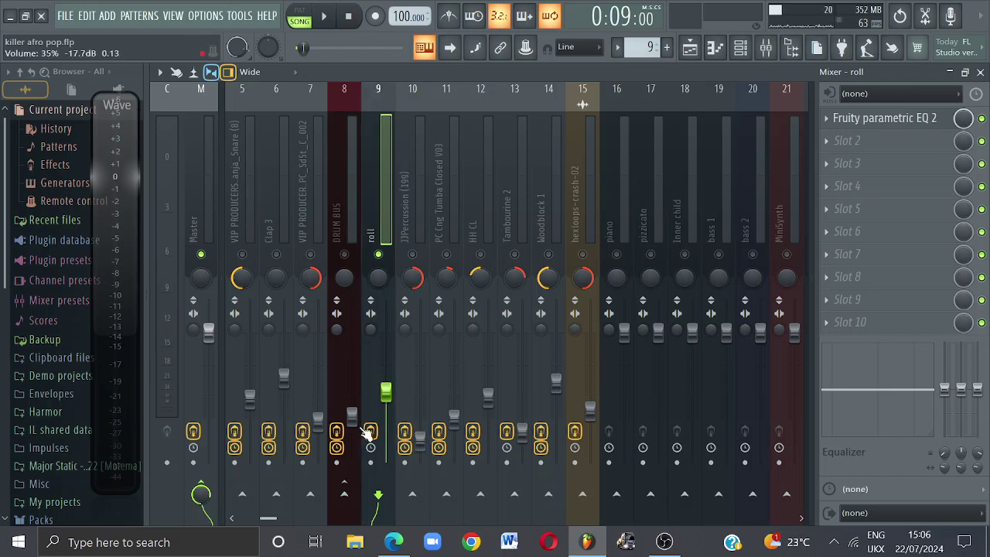
# Route the roll track to the DRUM BUS and audition it with the bus and neighbouring drum tracks unmuted.
pyautogui.click(345, 492)
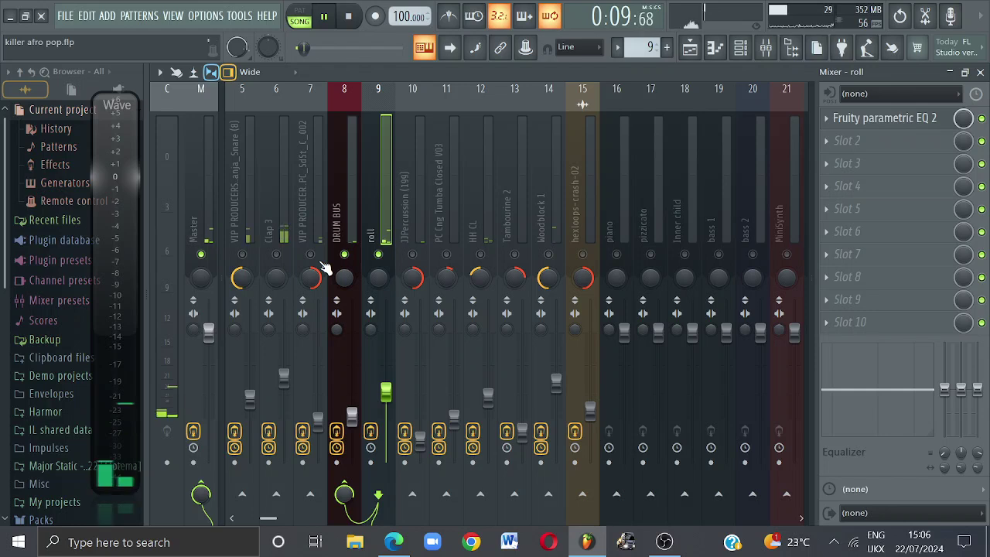
pyautogui.press('space')
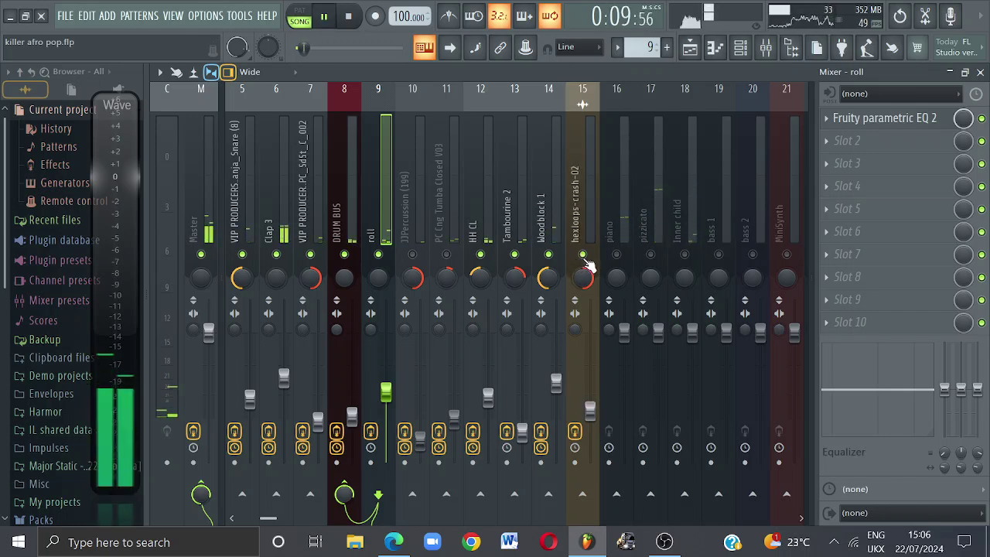
pyautogui.press('space')
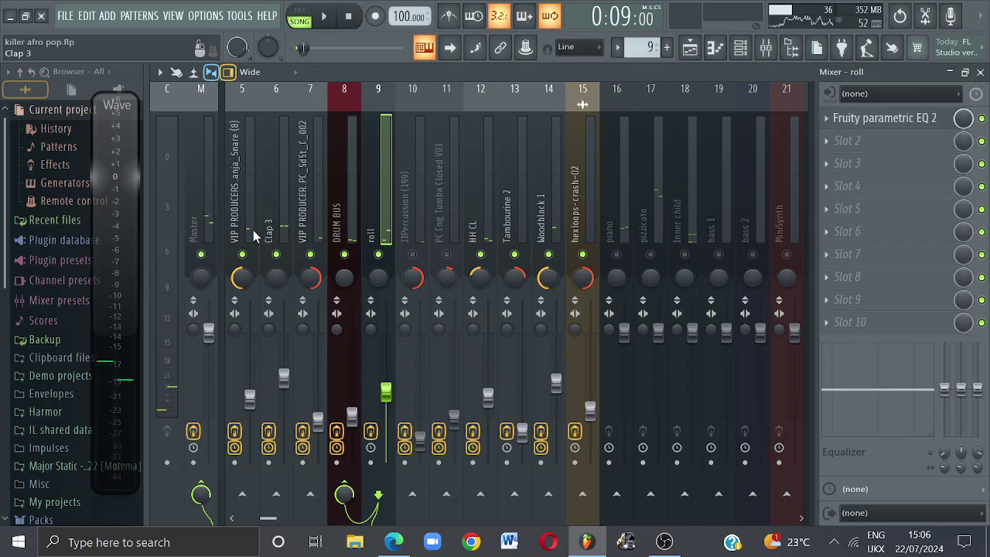
# Unmute the remaining drum tracks, including the claps, Ganja_Kick, JJPercussion and PC Cng Tumba, and audition the full drum group.
pyautogui.click(202, 223)
pyautogui.press('Right')
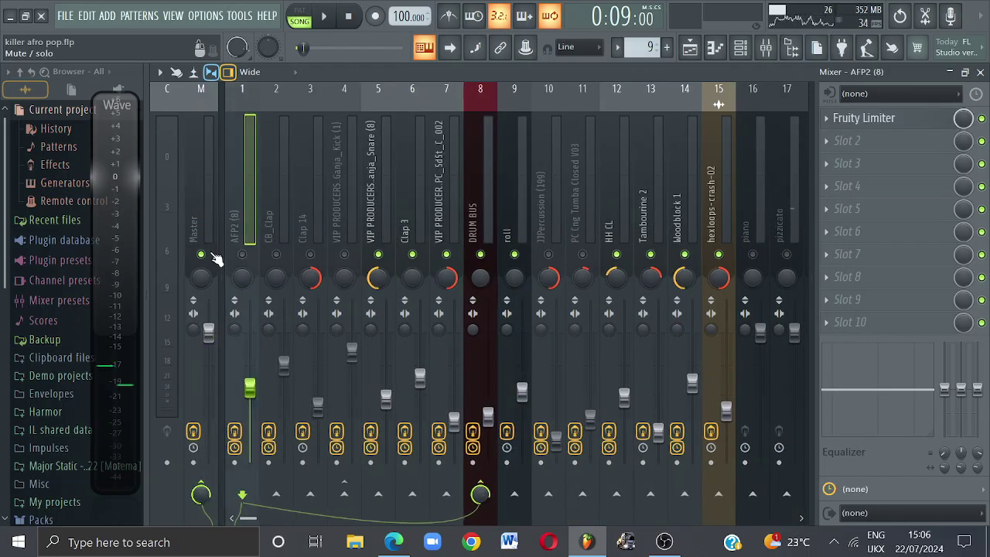
pyautogui.click(282, 257)
pyautogui.click(308, 256)
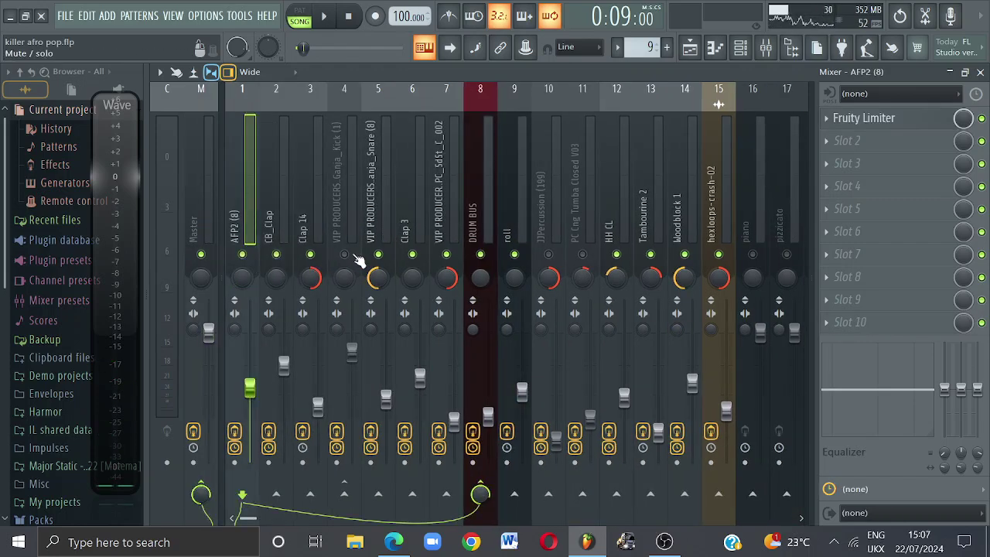
pyautogui.click(351, 257)
pyautogui.press('space')
pyautogui.press('space')
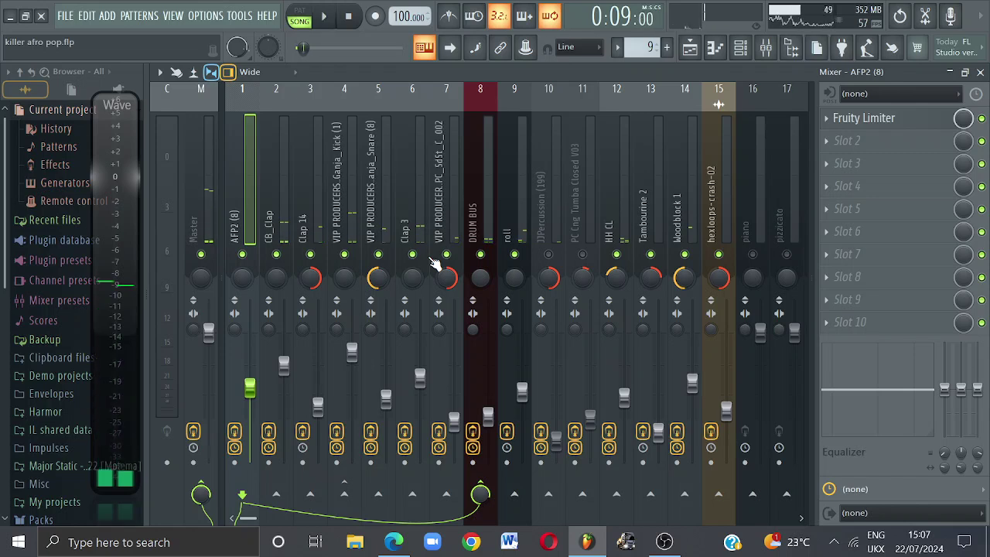
pyautogui.click(564, 257)
pyautogui.press('space')
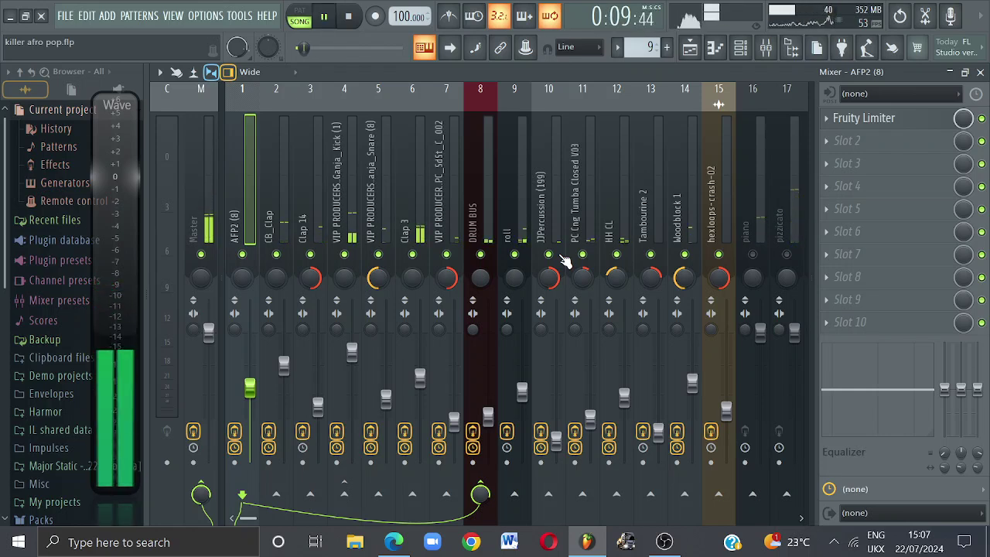
pyautogui.press('space')
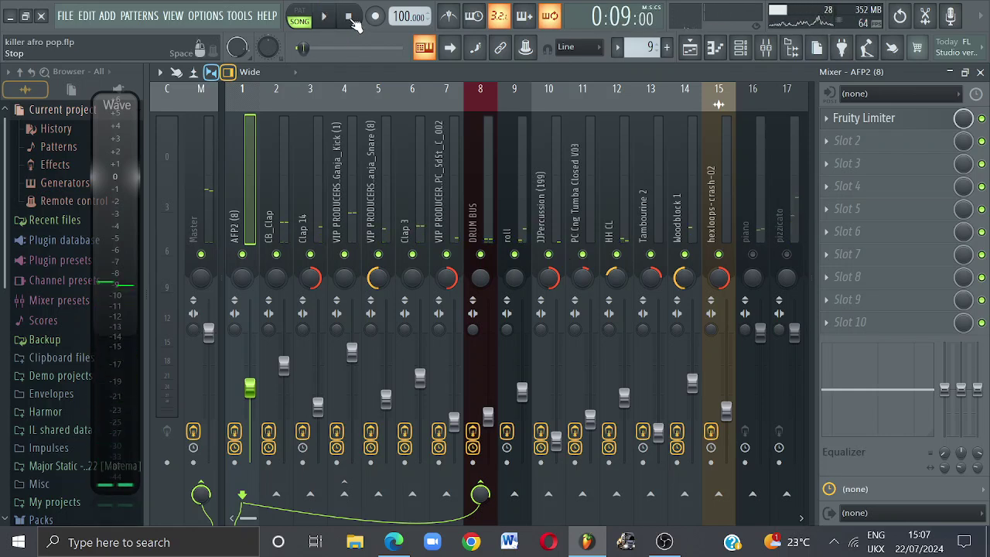
# Lower the roll track's volume to about -16.6 dB while playing the drum mix from the song's start.
pyautogui.click(325, 16)
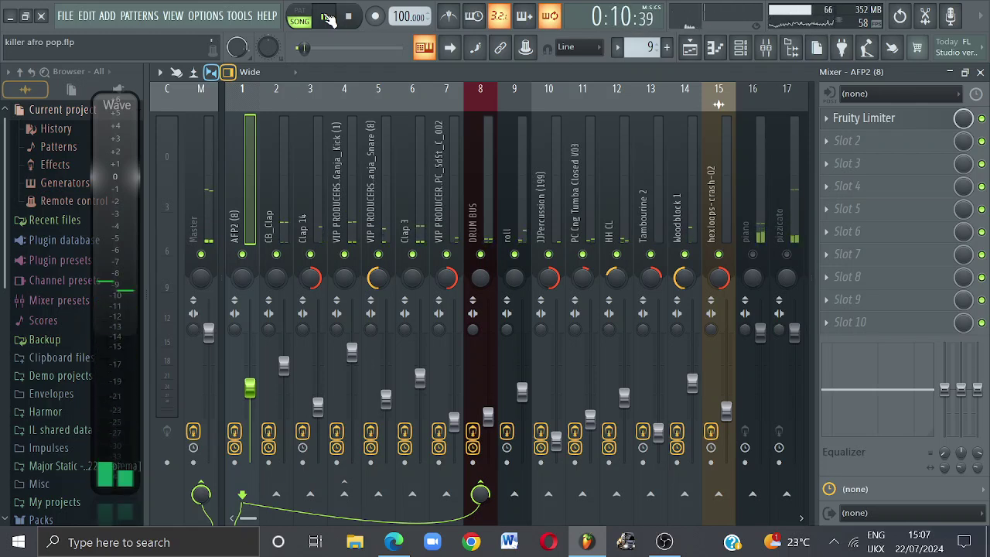
pyautogui.click(328, 18)
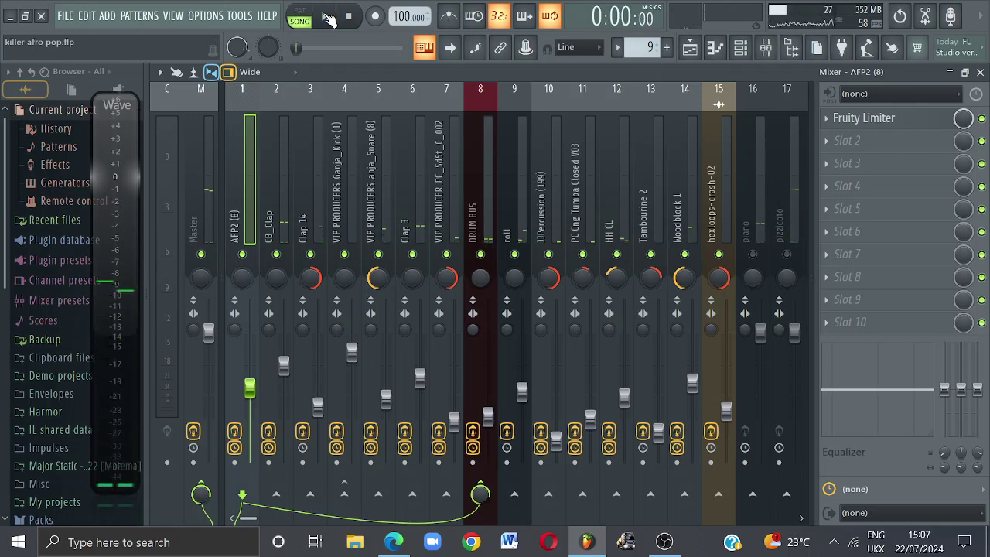
pyautogui.click(523, 393)
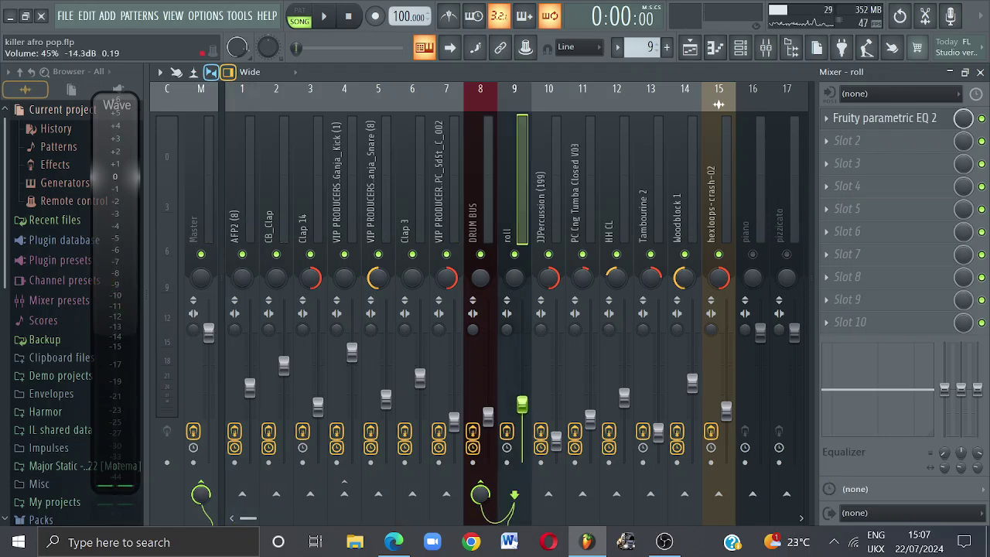
pyautogui.press('space')
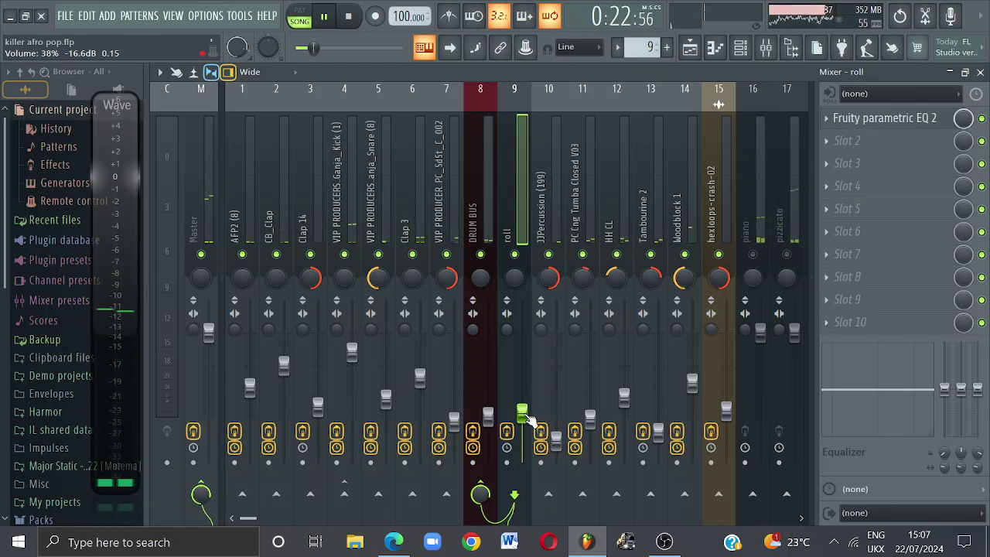
# Stop playback and inspect the existing Fruity Limiter on the DRUM BUS.
pyautogui.click(486, 212)
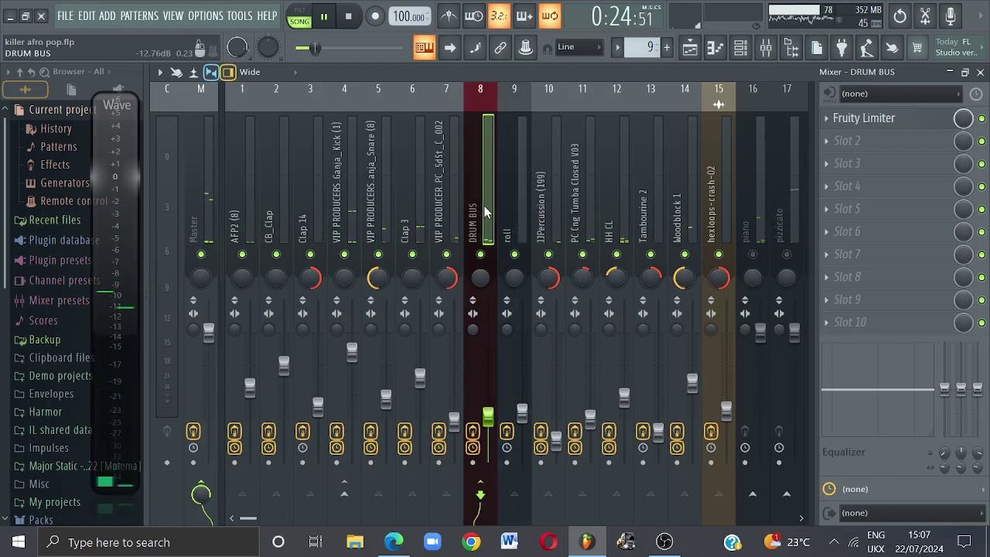
pyautogui.press('space')
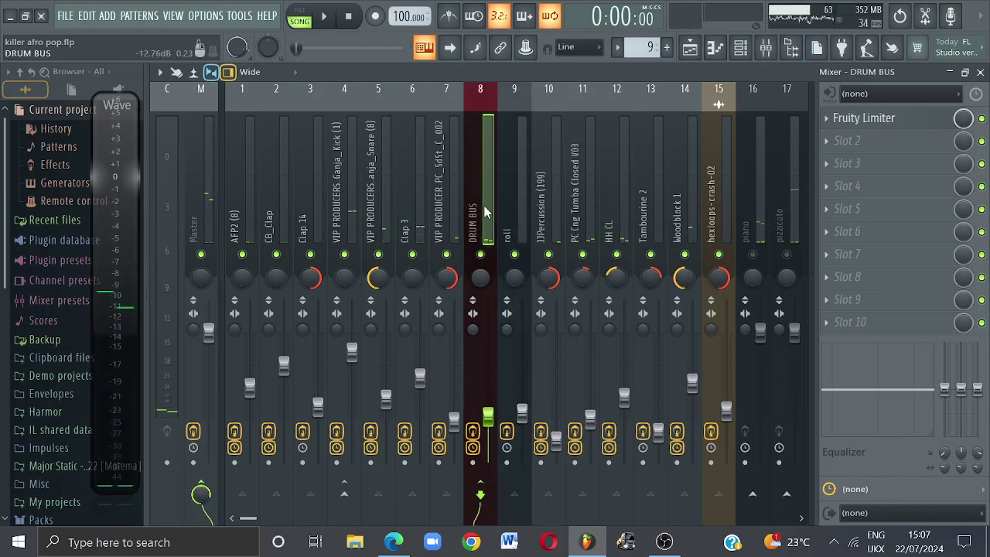
pyautogui.click(895, 116)
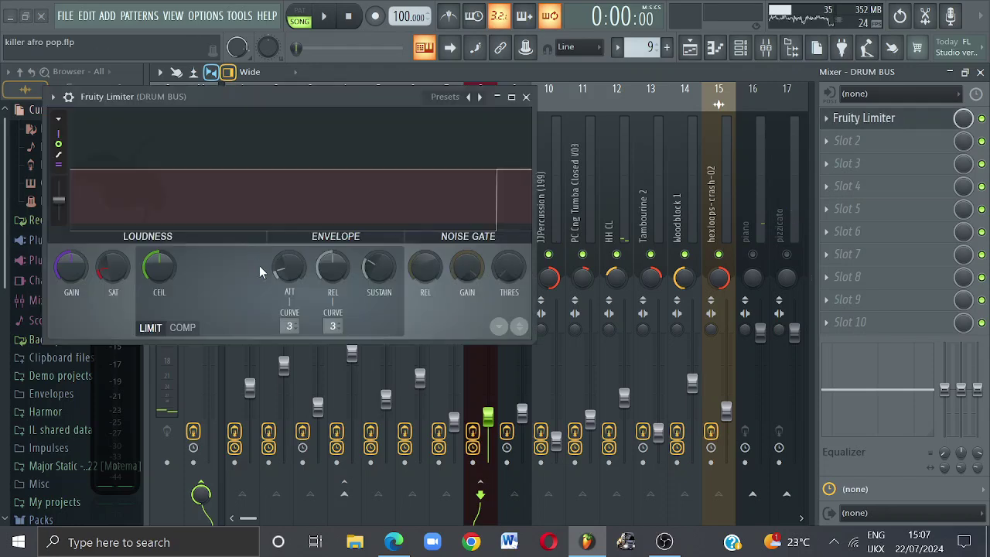
pyautogui.click(526, 97)
# Load a second Fruity Limiter in the drum bus's second effect slot and switch it to compressor mode.
pyautogui.click(851, 139)
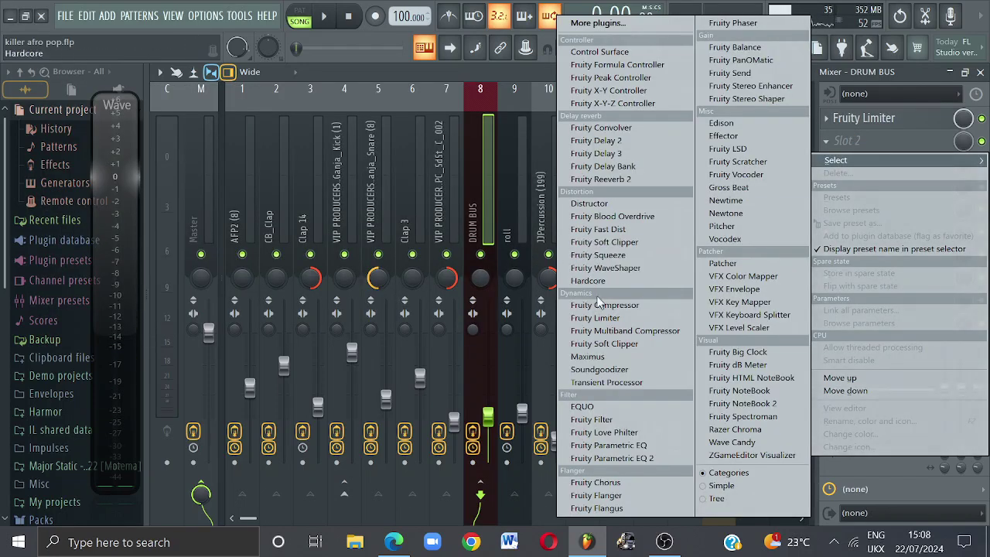
pyautogui.click(620, 306)
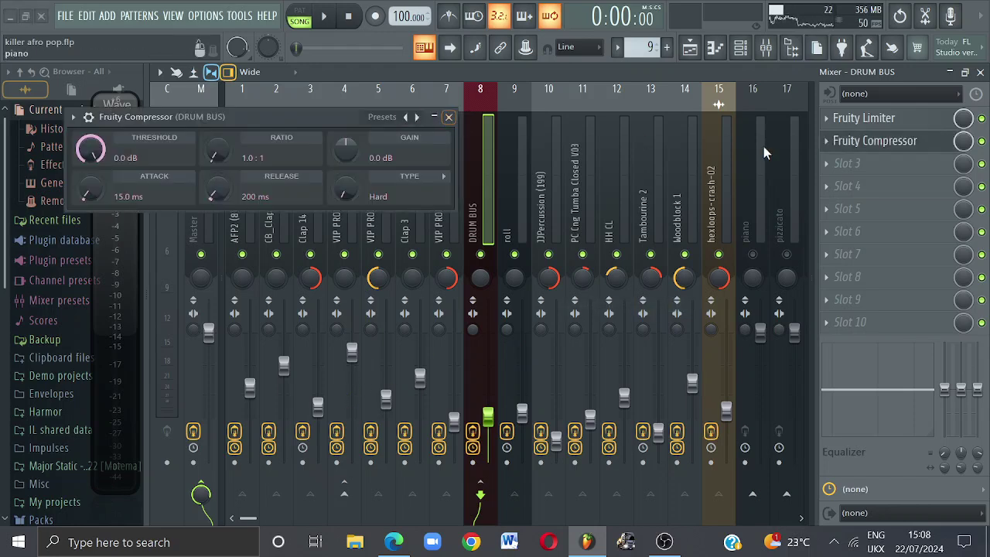
pyautogui.click(829, 148)
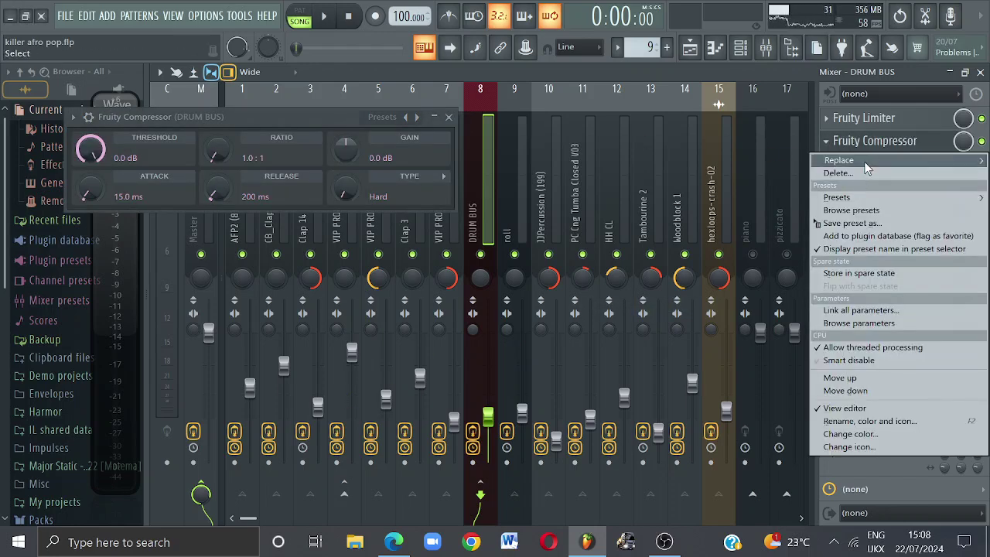
pyautogui.moveTo(840, 160)
pyautogui.click(595, 318)
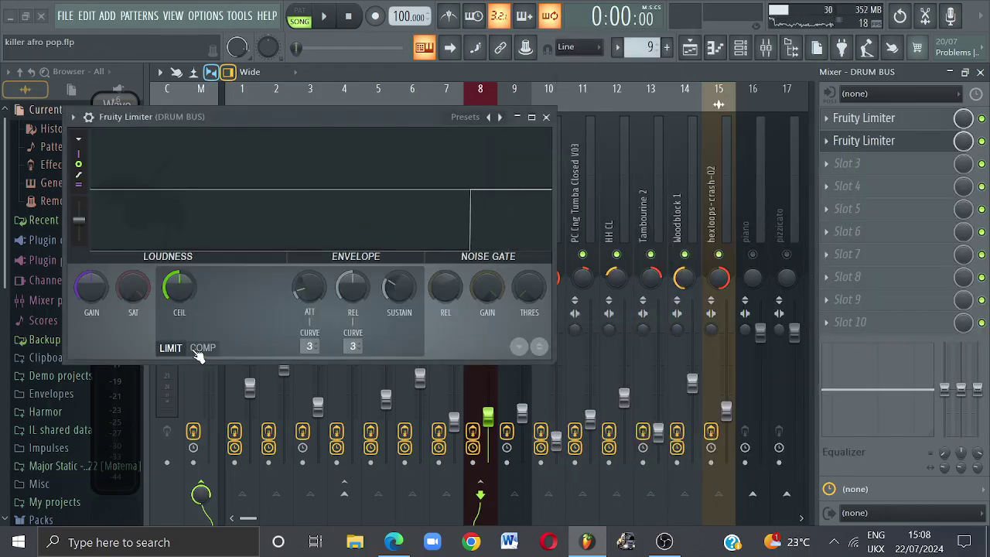
pyautogui.click(202, 348)
# Compress the drum bus by lowering the threshold and setting a 2.3:1 ratio during playback, and close the limiter.
pyautogui.press('space')
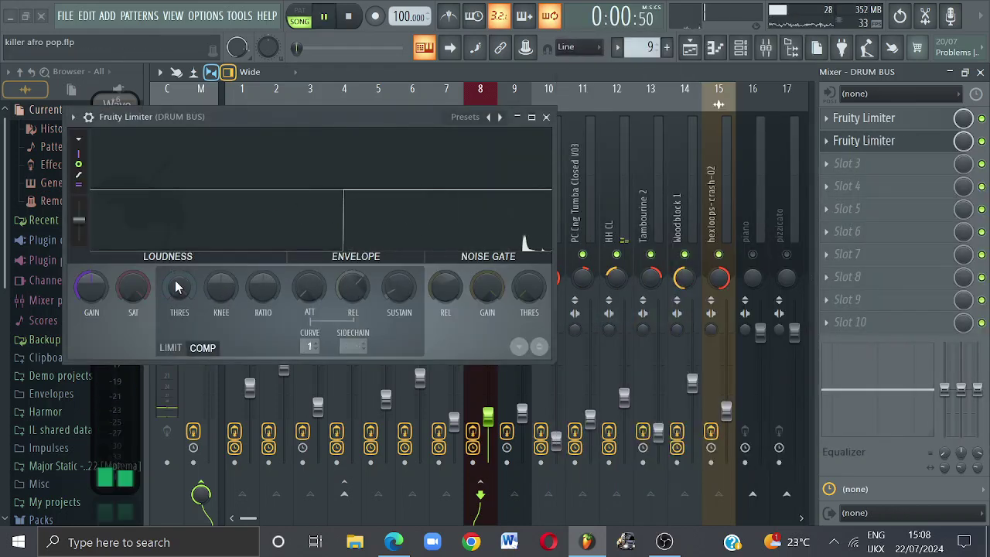
pyautogui.press('space')
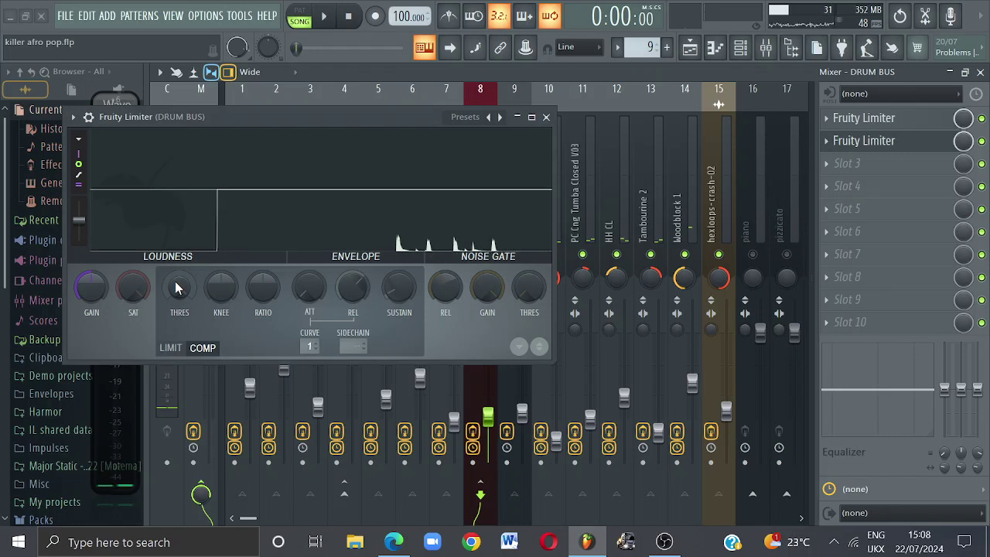
pyautogui.moveTo(178, 288); pyautogui.dragTo(176, 287)
pyautogui.press('space')
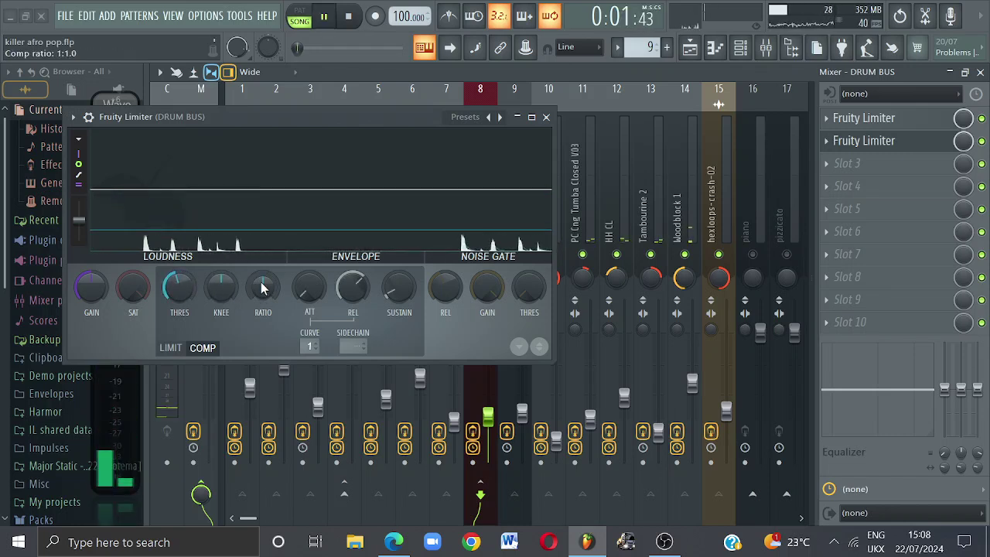
pyautogui.moveTo(263, 288); pyautogui.dragTo(263, 280)
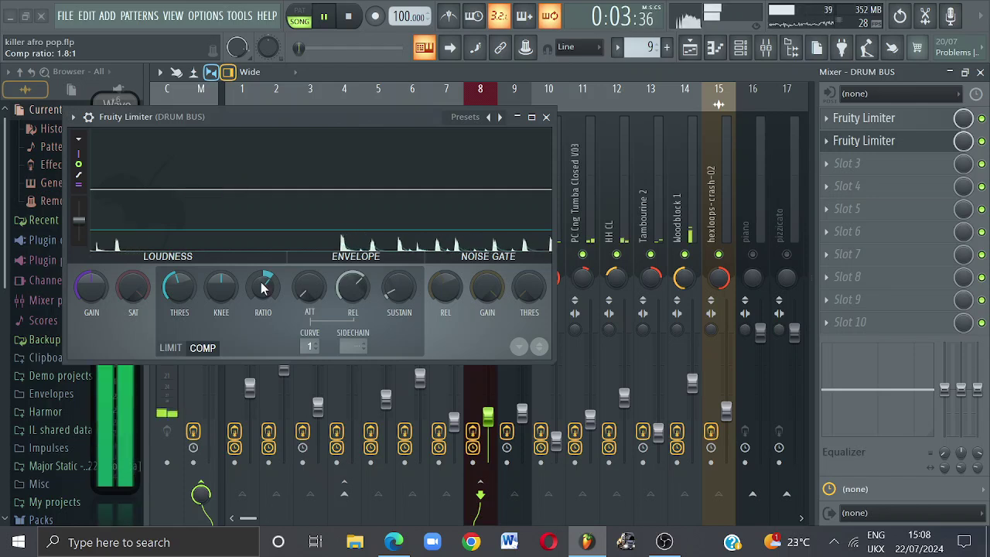
pyautogui.moveTo(171, 290); pyautogui.dragTo(172, 288)
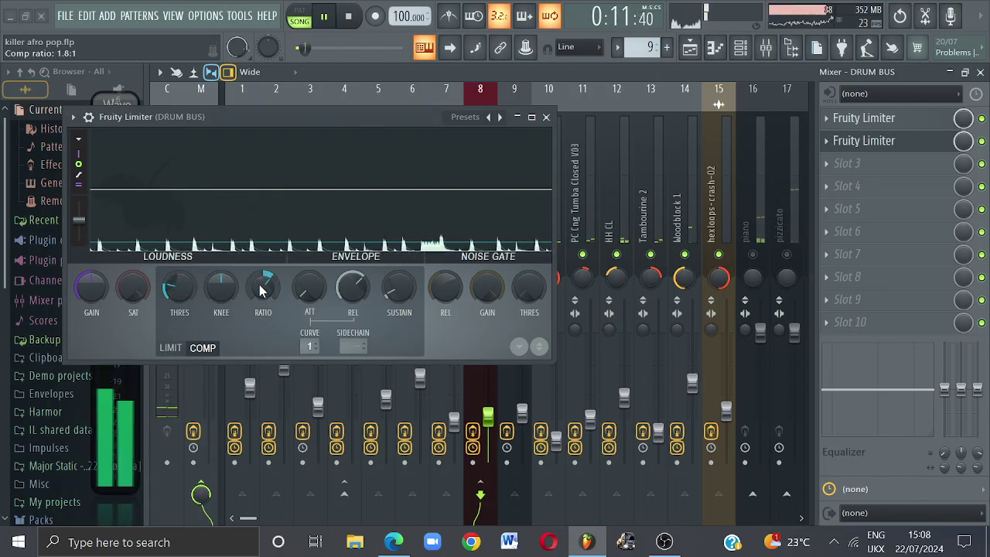
pyautogui.moveTo(263, 286); pyautogui.dragTo(263, 285)
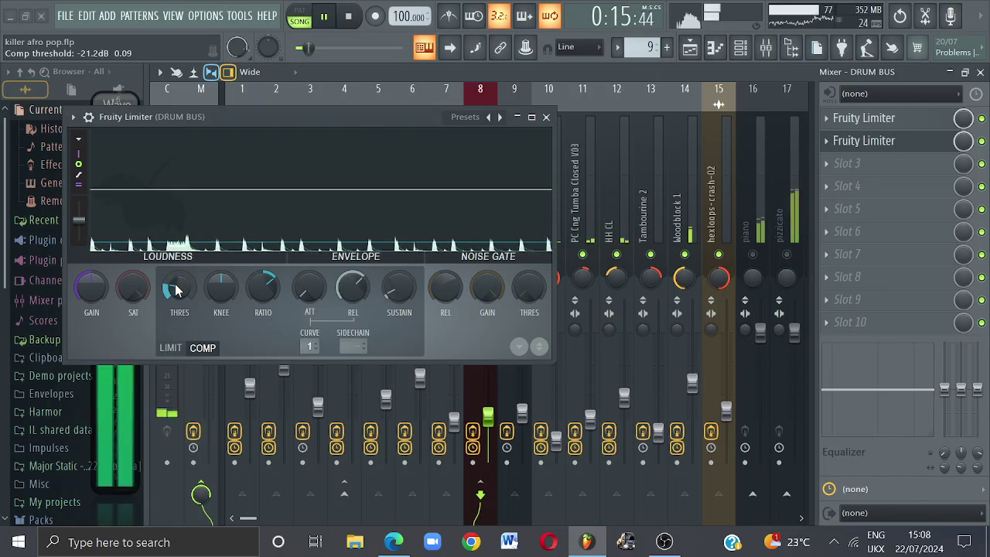
pyautogui.moveTo(177, 289); pyautogui.dragTo(176, 297)
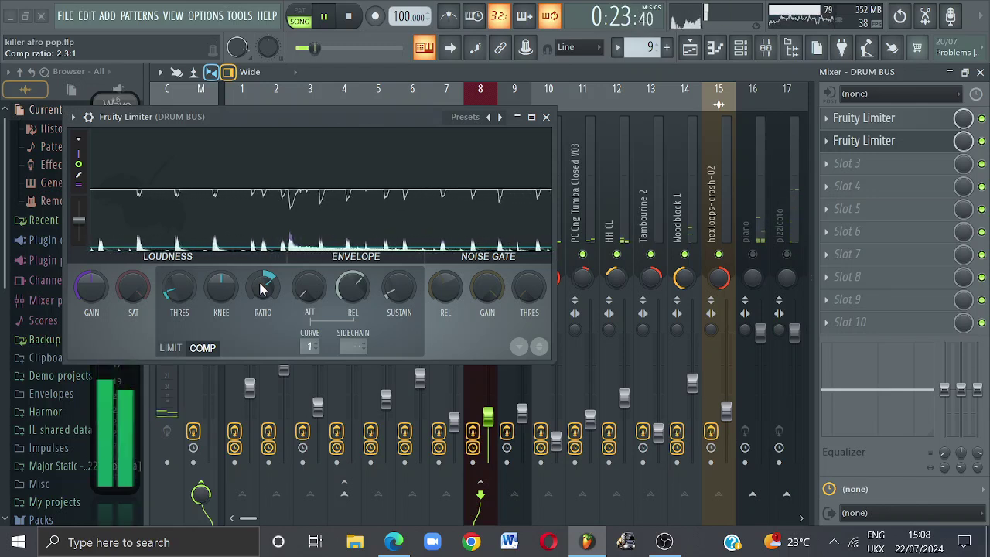
pyautogui.press('space')
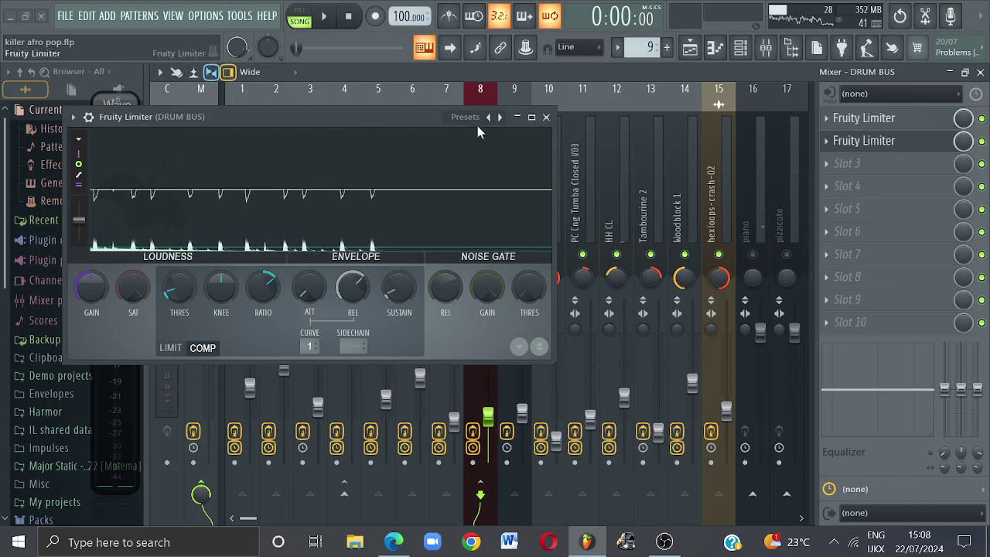
pyautogui.click(546, 117)
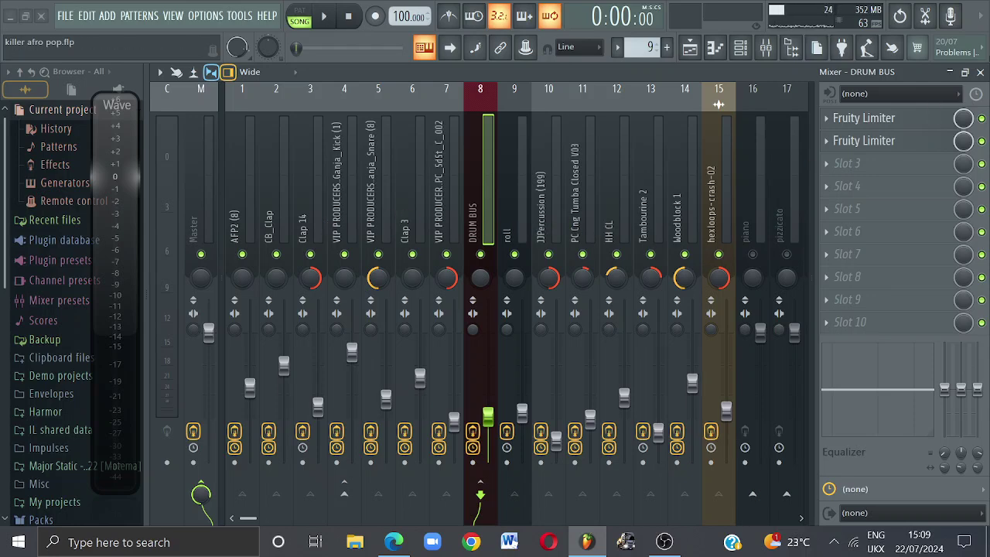
# Close the mixer and play the arrangement from the start in the playlist, listening through to about bar 17.
pyautogui.click(980, 72)
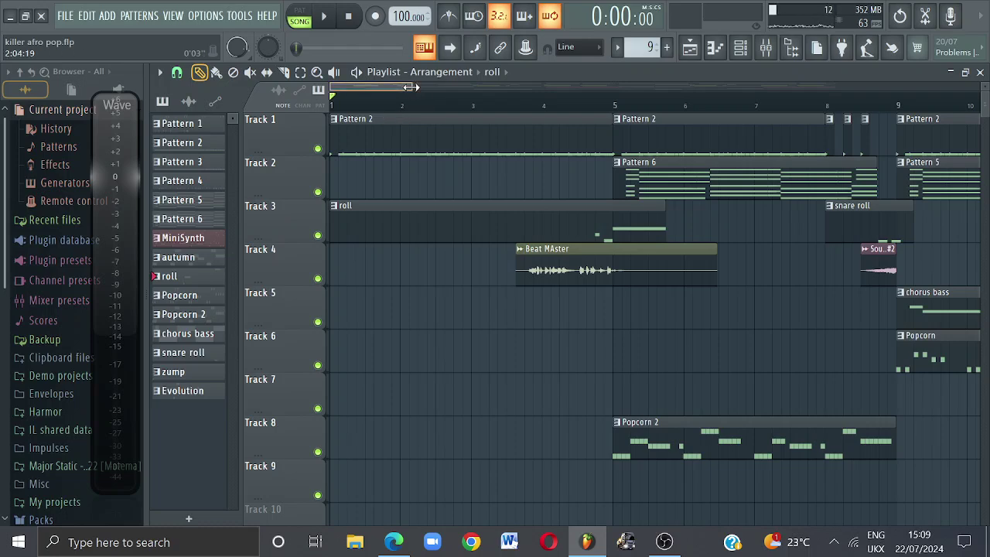
pyautogui.moveTo(411, 88); pyautogui.dragTo(575, 125)
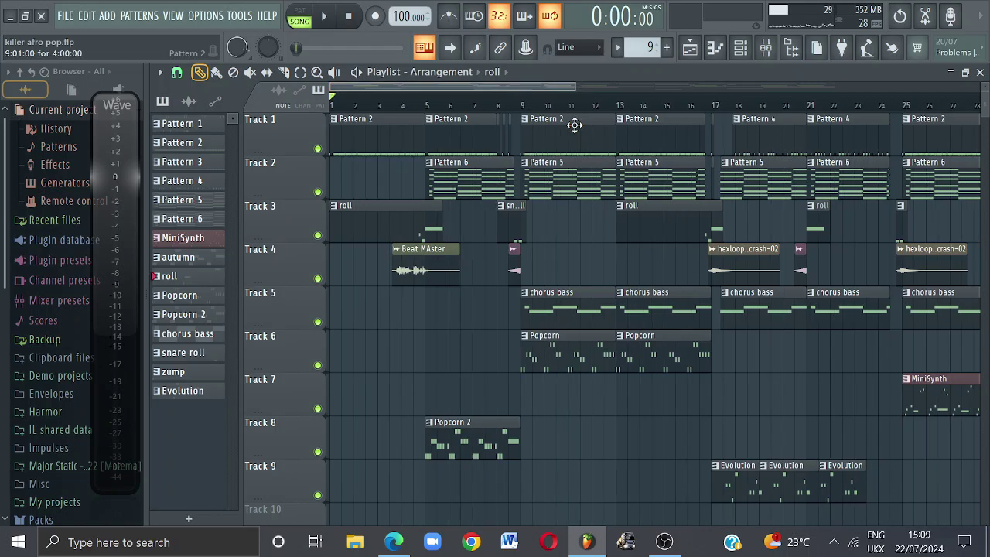
pyautogui.press('space')
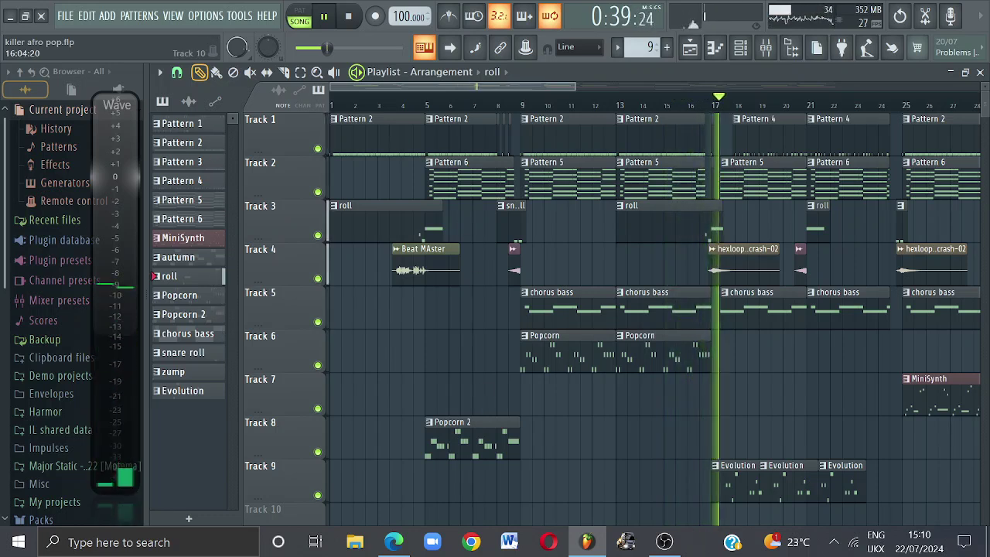
pyautogui.press('space')
pyautogui.moveTo(667, 543)
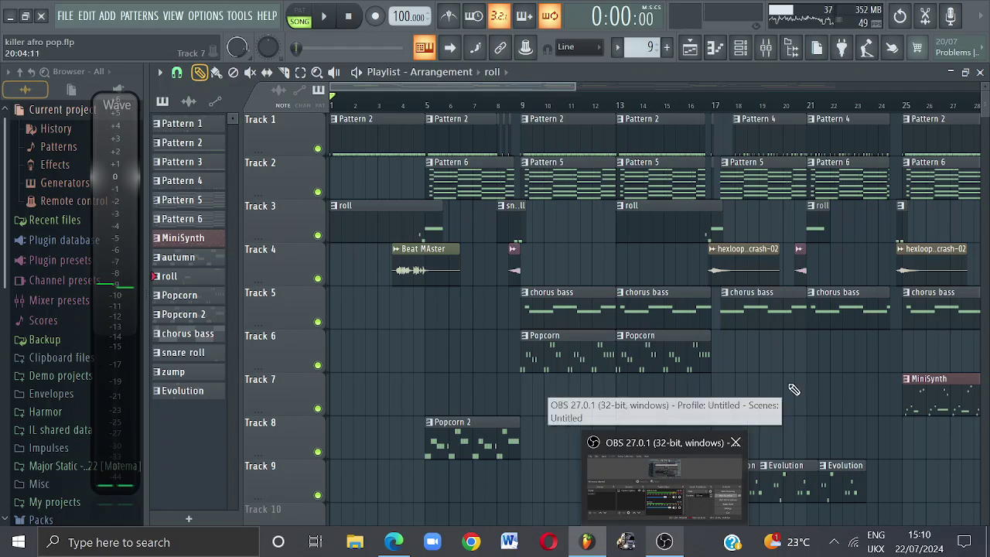
pyautogui.click(688, 504)
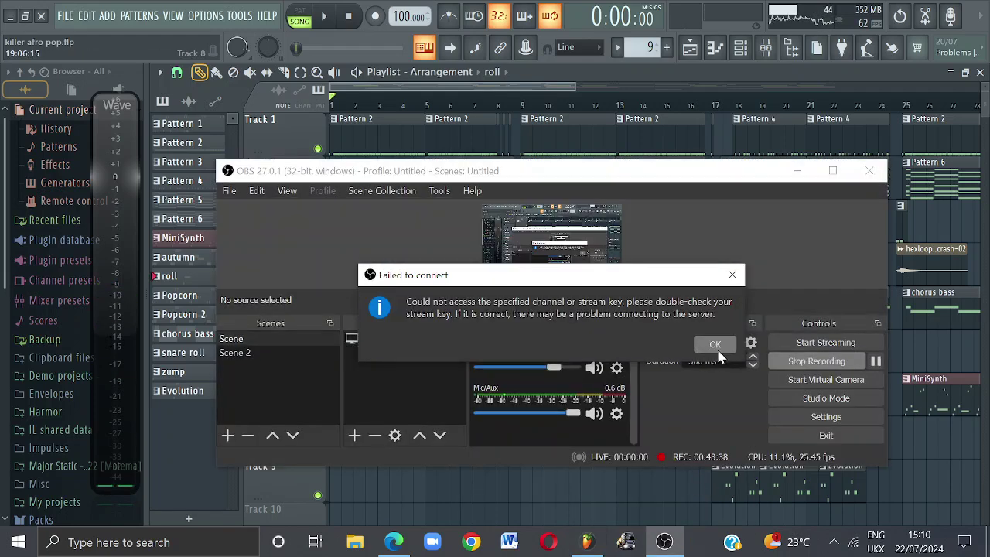